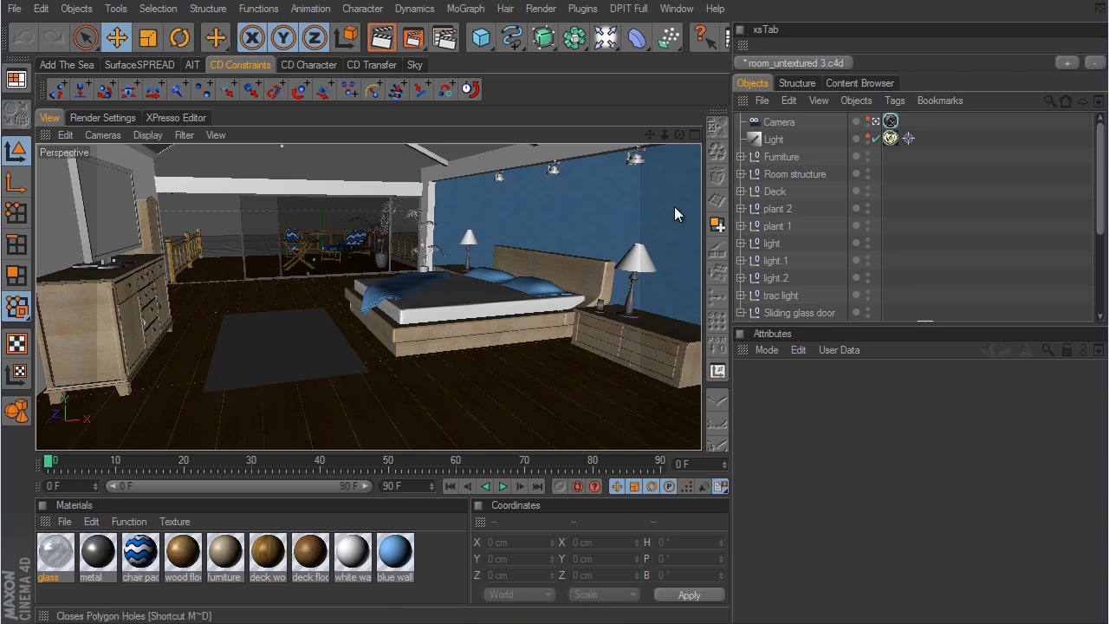
Leave the scene camera's view and select the plant pot on the floor near the blue wall.
left_click(875, 122)
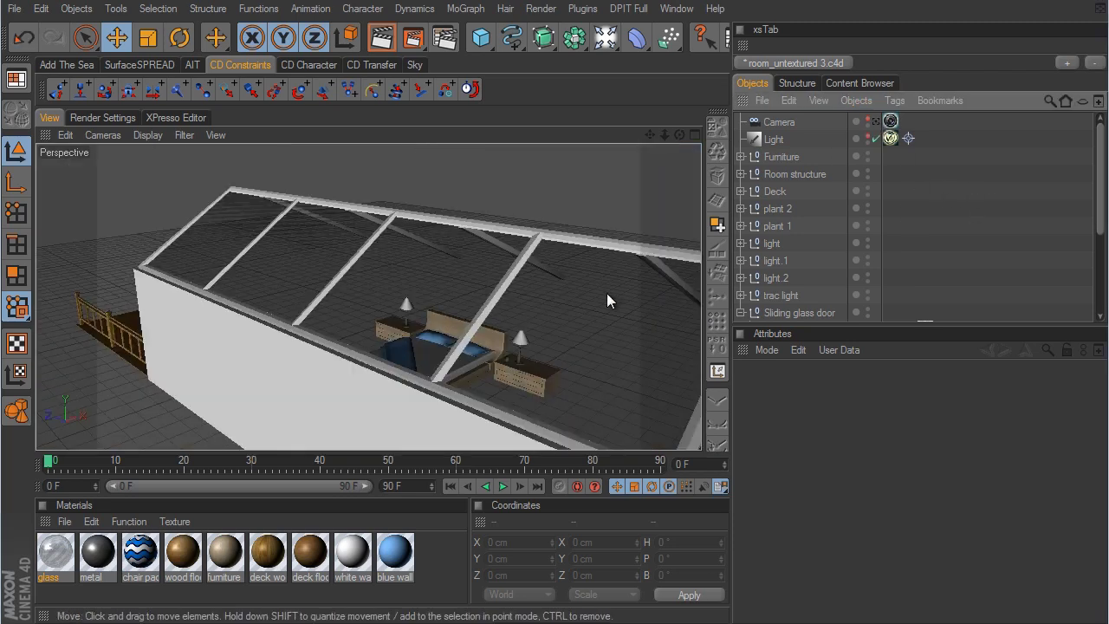
left_click_drag(573, 349, 648, 344, "alt")
mouse_move(648, 344)
right_mouse_down("alt")
mouse_move(829, 370)
mouse_move(636, 341)
right_mouse_up("alt")
left_click_drag(636, 341, 648, 341, "alt")
right_click_drag(648, 342, 673, 345, "alt")
left_click_drag(674, 345, 645, 347, "alt")
left_click(398, 298)
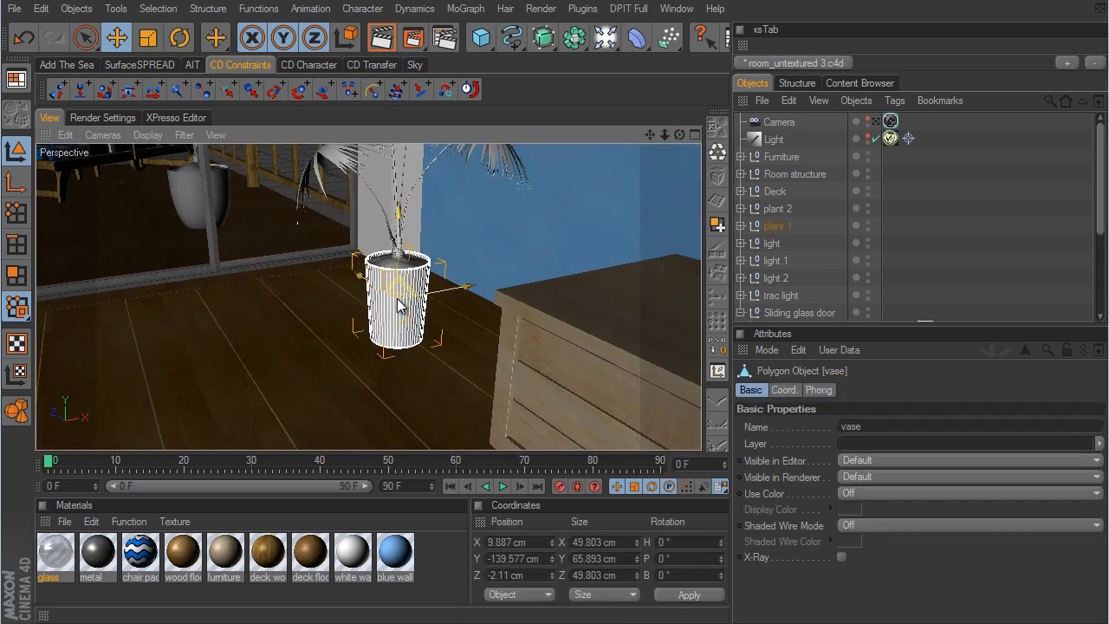
Expand the plant 1 group and select its dirt and vase objects in turn to examine them up close.
left_click(783, 224)
left_click(740, 226)
left_click_drag(645, 348, 647, 350, "alt")
middle_click_drag(646, 350, 646, 367, "alt")
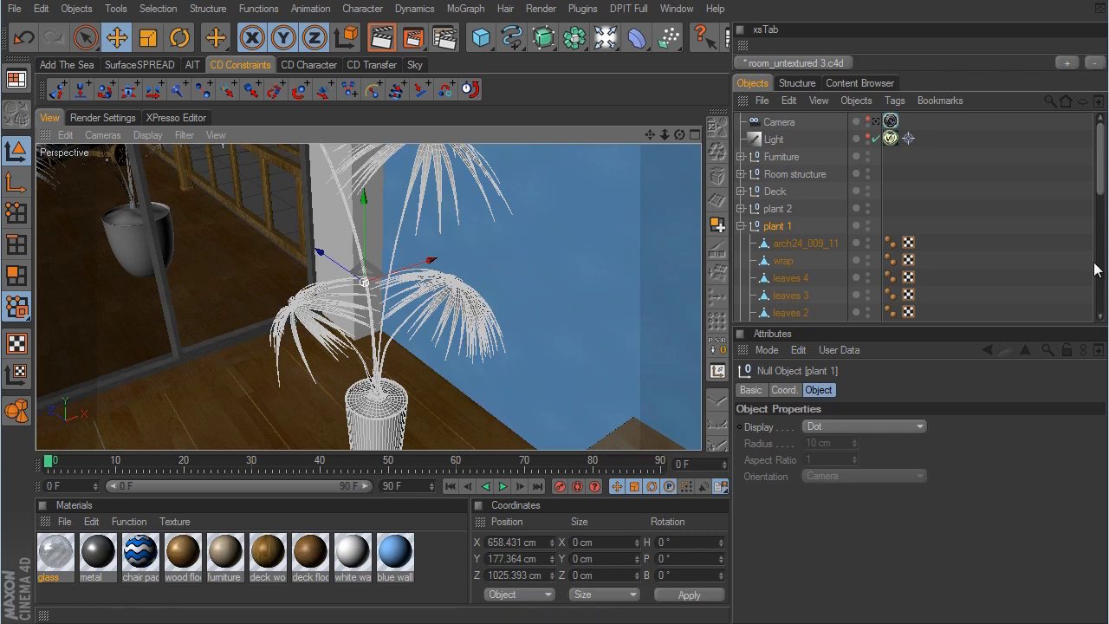
left_click_drag(1096, 142, 1100, 209)
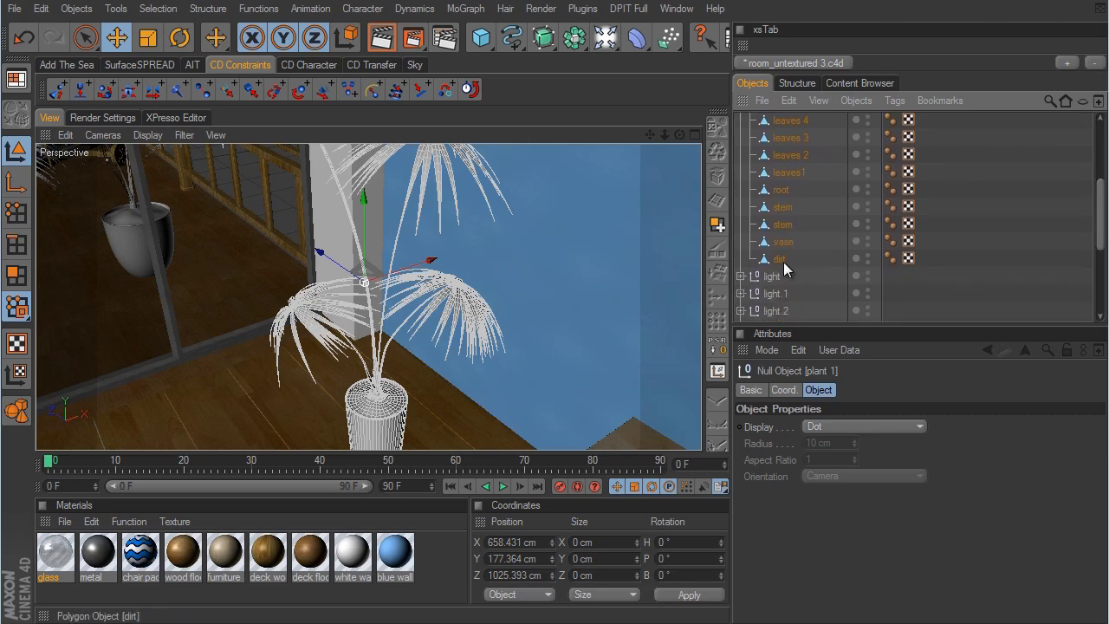
left_click(779, 260)
middle_click_drag(651, 338, 670, 225, "alt")
right_click_drag(651, 338, 513, 329, "alt")
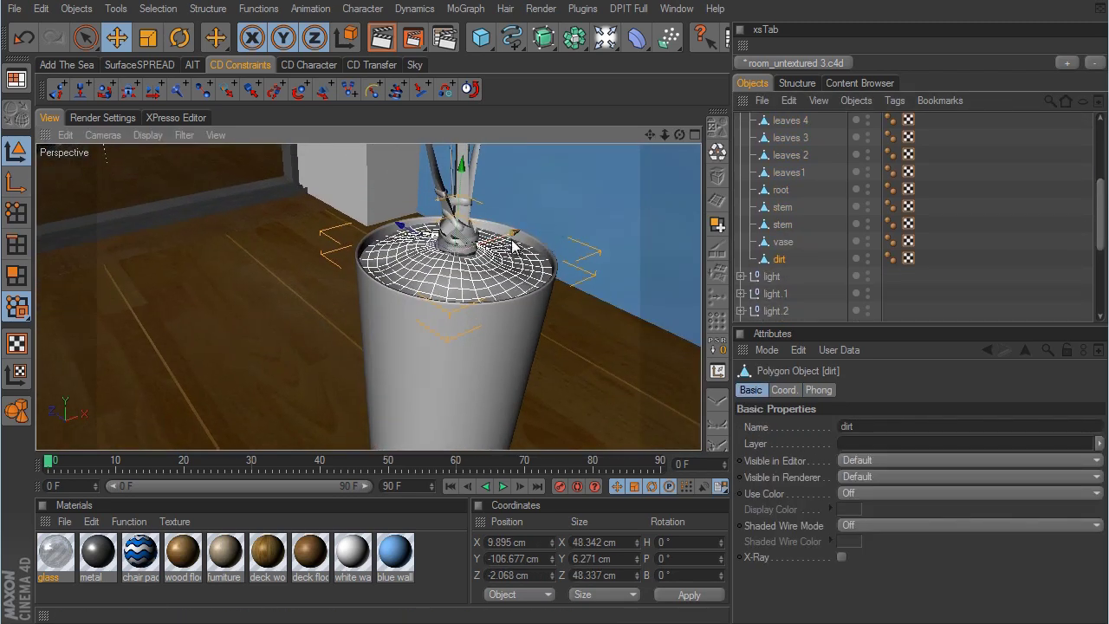
left_click(783, 241)
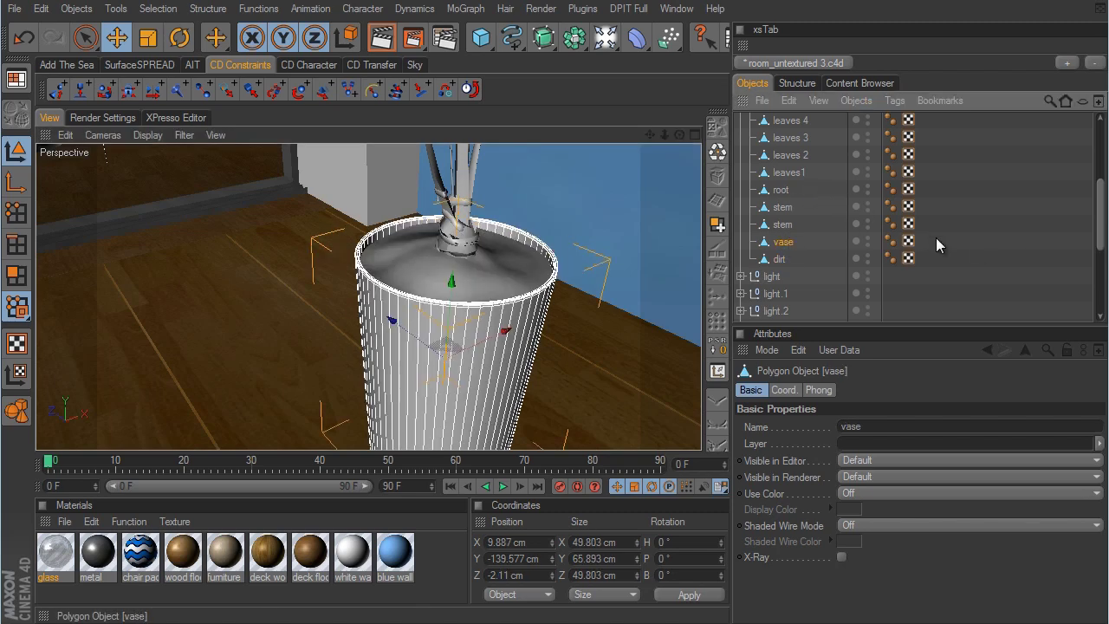
scroll(936, 237, "up", 5)
scroll(655, 227, "down", 5)
middle_click_drag(645, 220, 649, 342, "alt")
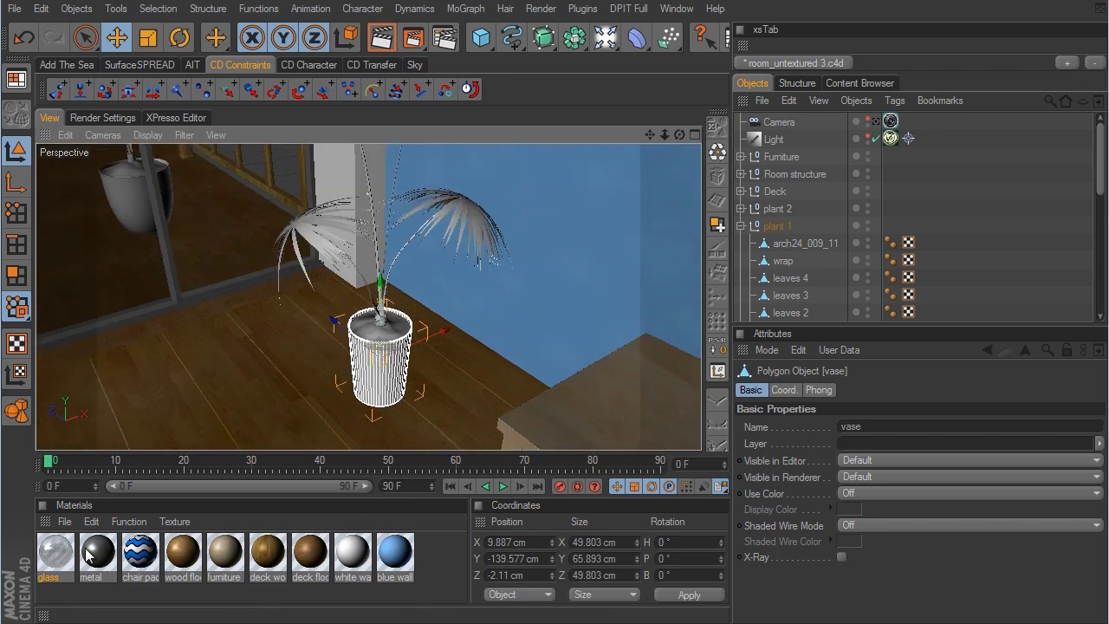
Create a new Vray Advanced Material, name it dirt, and enlarge its editor window.
left_click(65, 520)
mouse_move(129, 521)
mouse_move(64, 520)
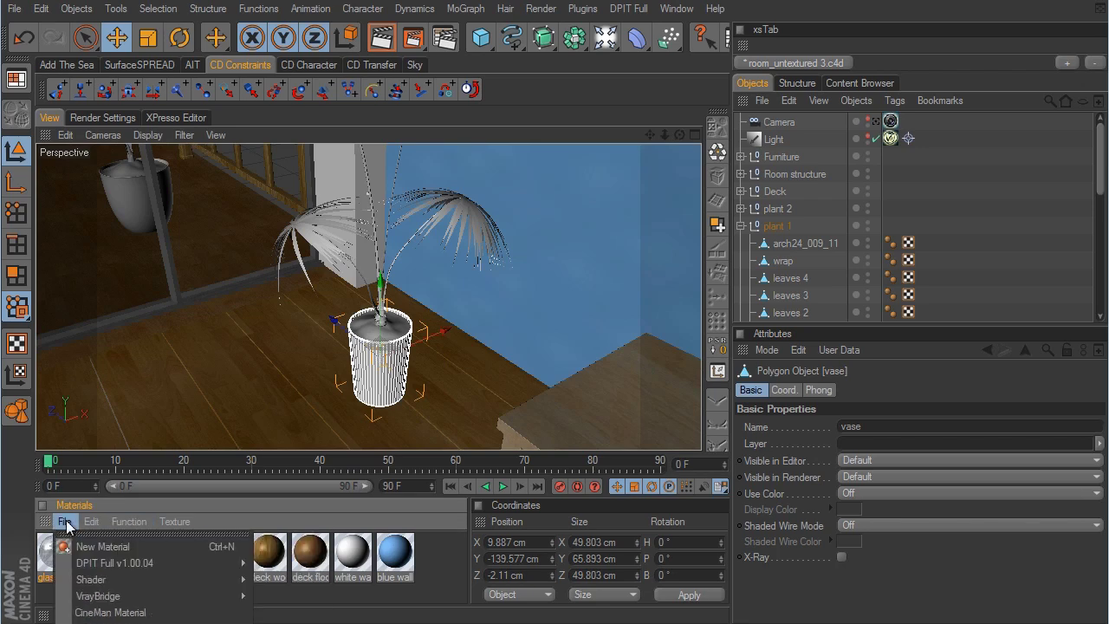
mouse_move(102, 596)
left_click(277, 612)
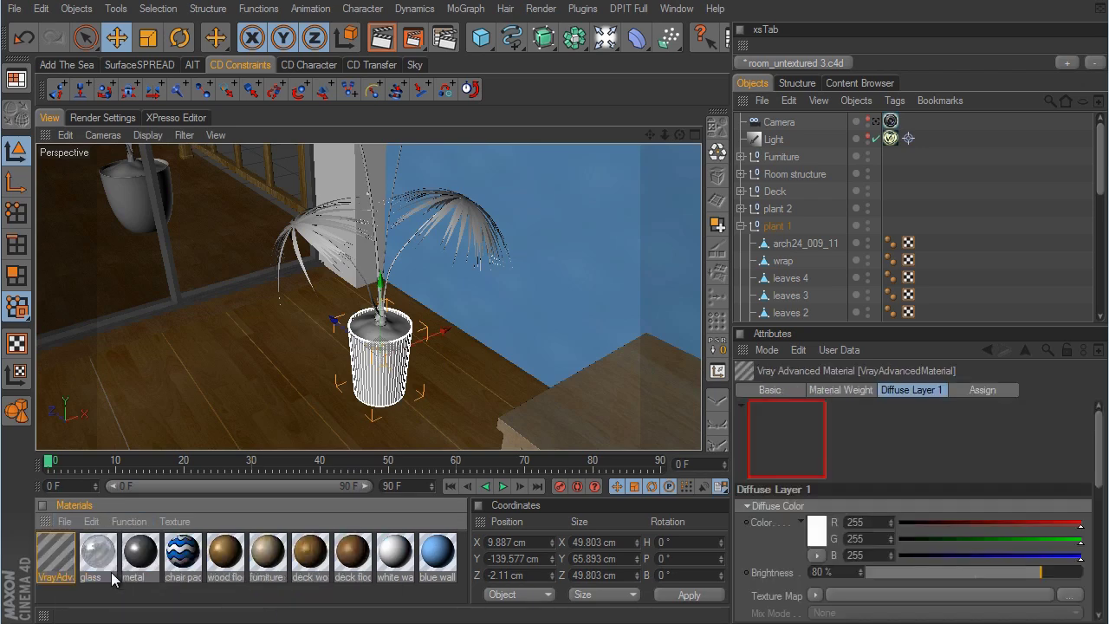
double_click(50, 551)
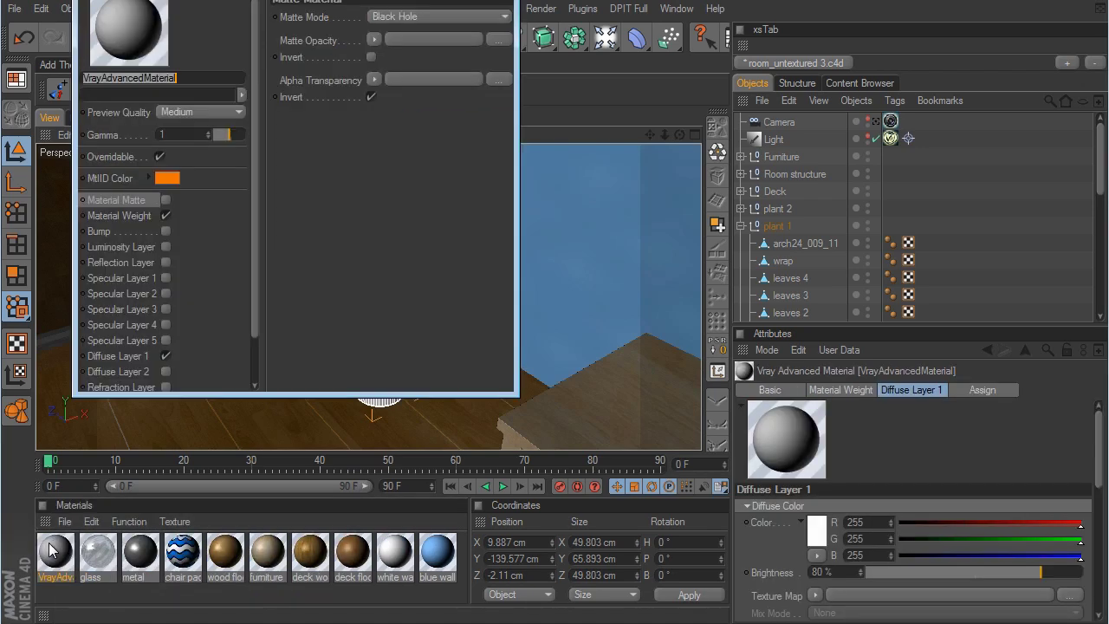
type("dirt")
key("Return")
left_click_drag(517, 395, 769, 569)
Load the arch24_dirt image as the texture map of the dirt material's Diffuse Layer 1 and close the editor.
left_click(117, 356)
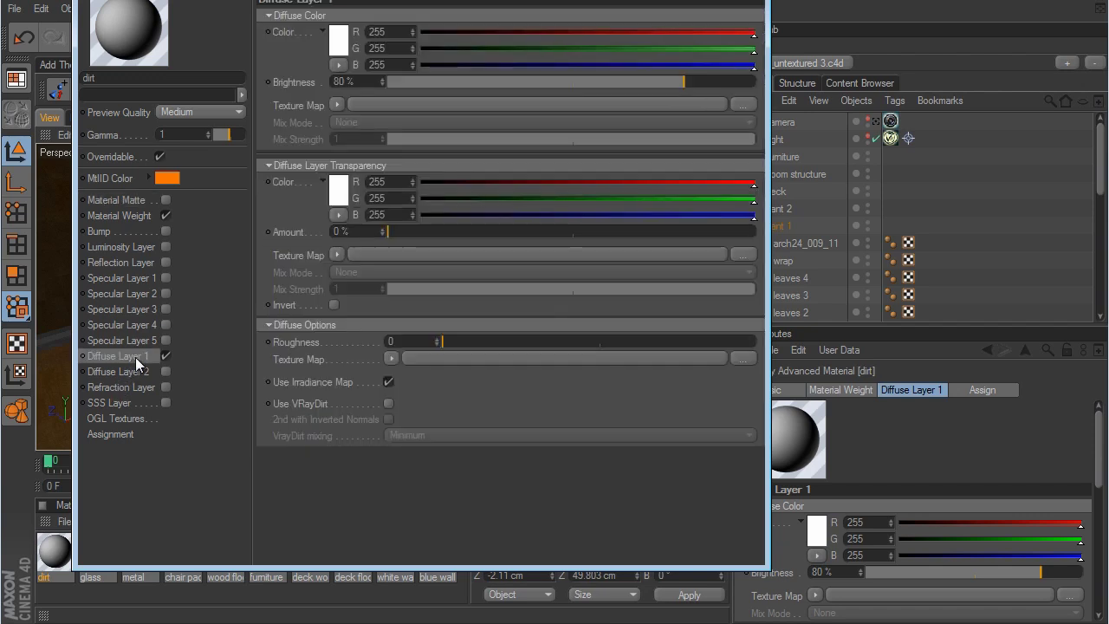
left_click(338, 105)
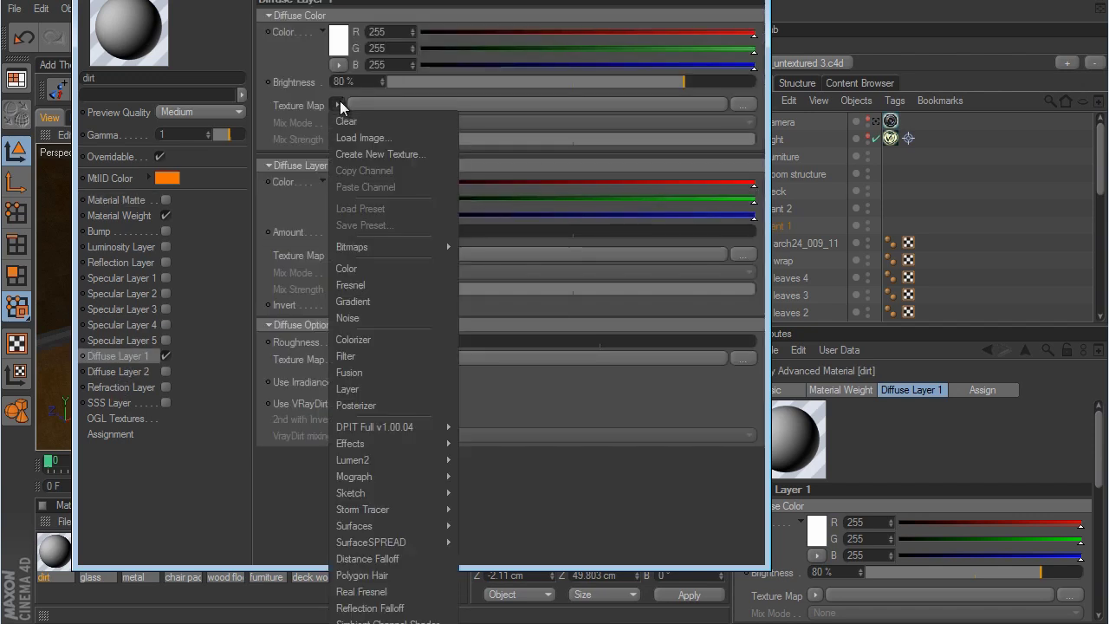
left_click(359, 138)
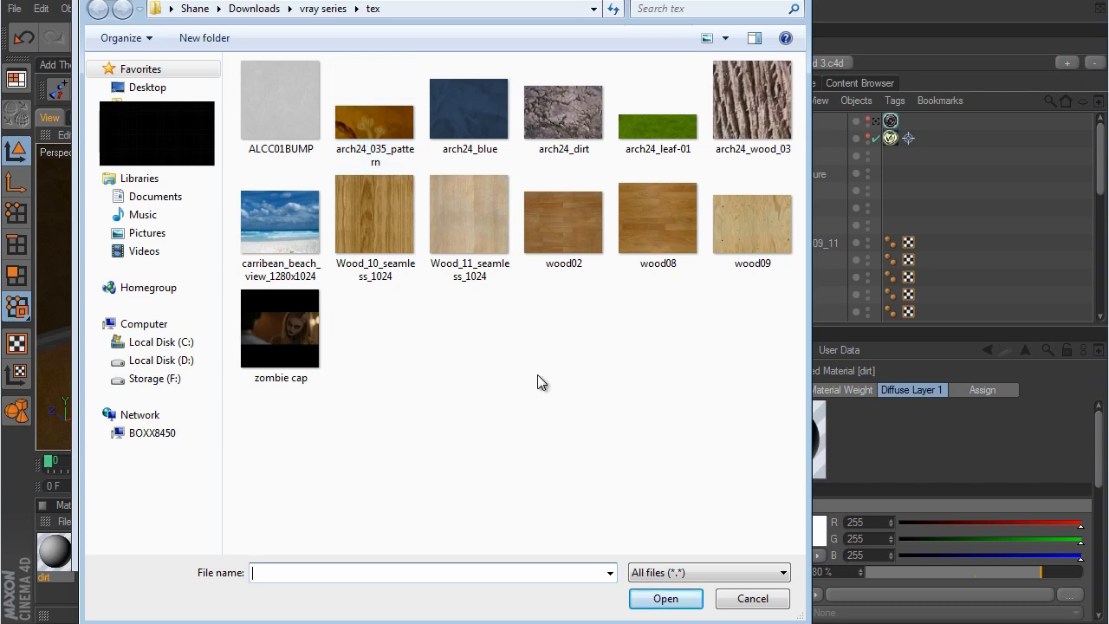
left_click(578, 117)
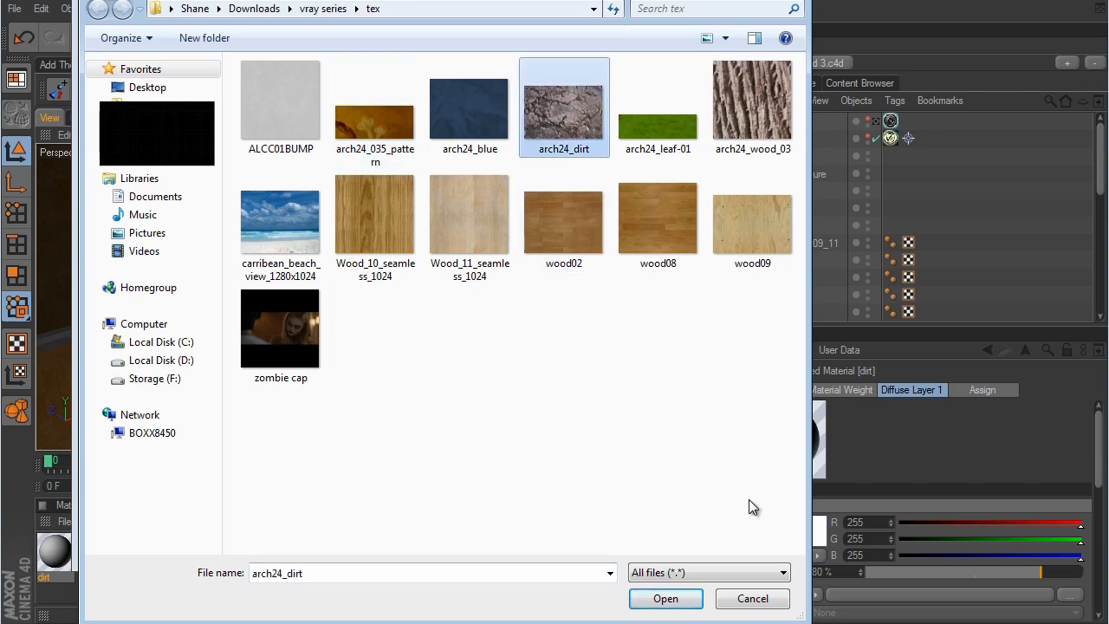
left_click(684, 598)
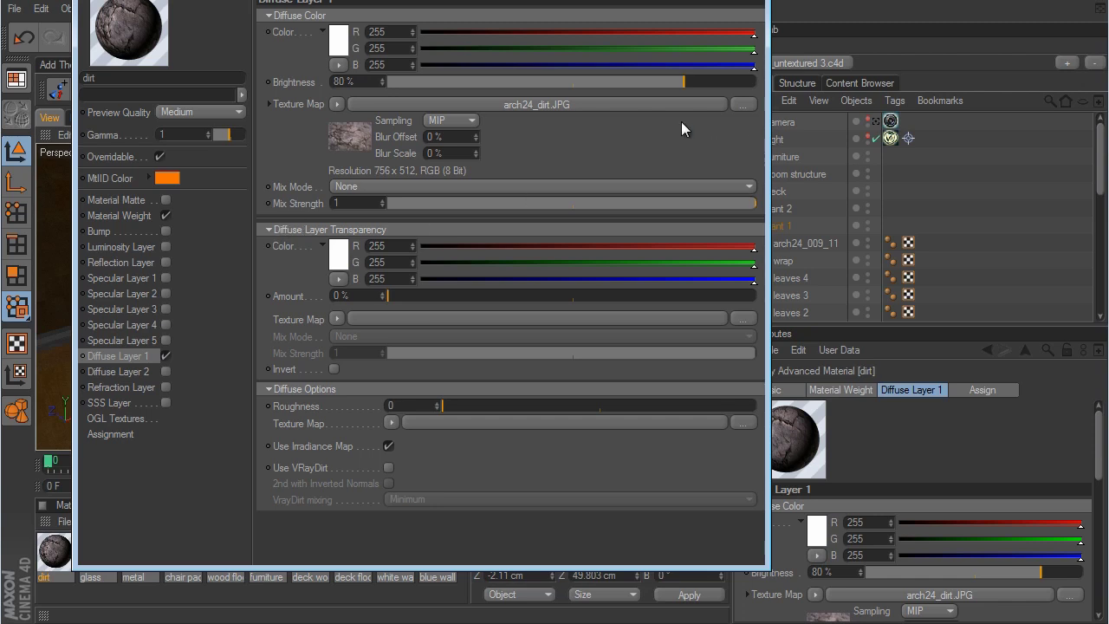
key("alt+F4")
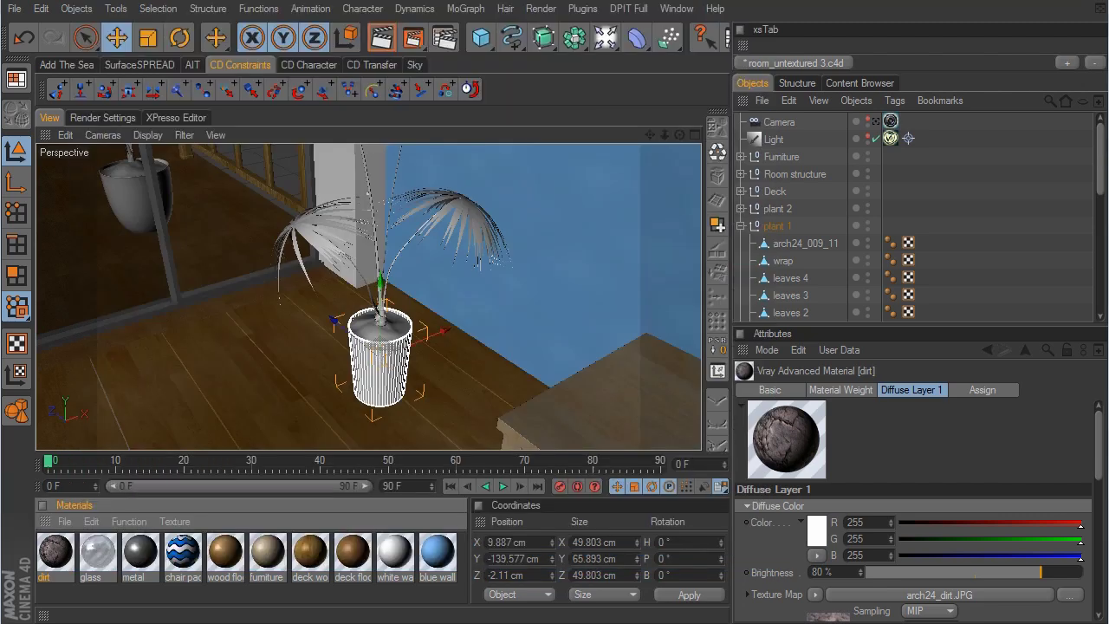
Apply the dirt material to plant 1's dirt object and set its texture projection to Cubic.
left_click_drag(63, 557, 778, 173)
right_click_drag(665, 344, 649, 343, "alt")
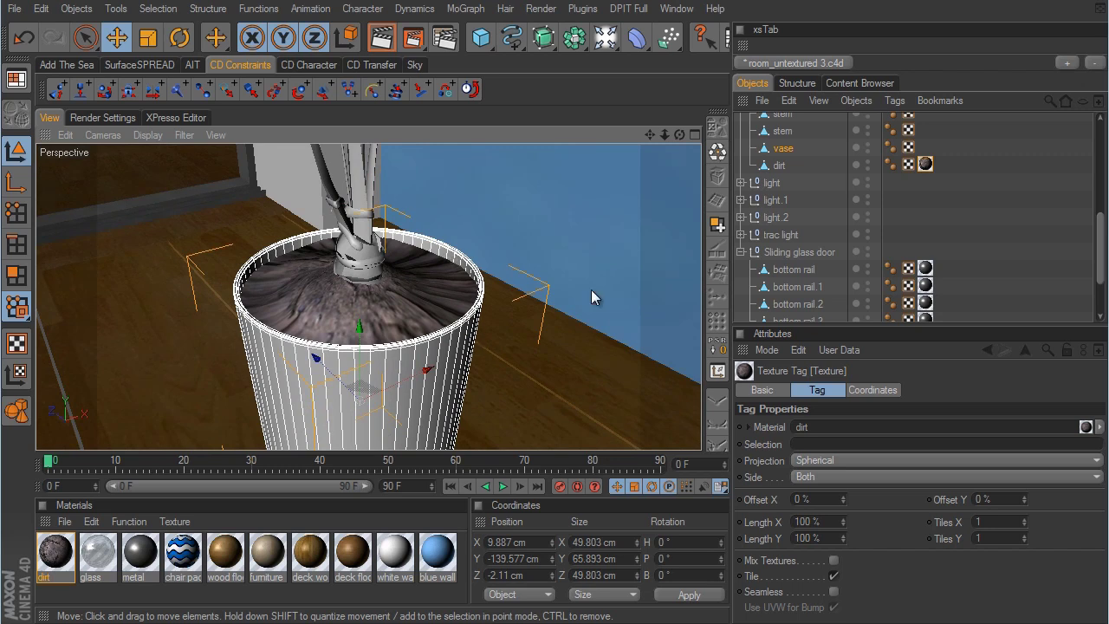
left_click(834, 460)
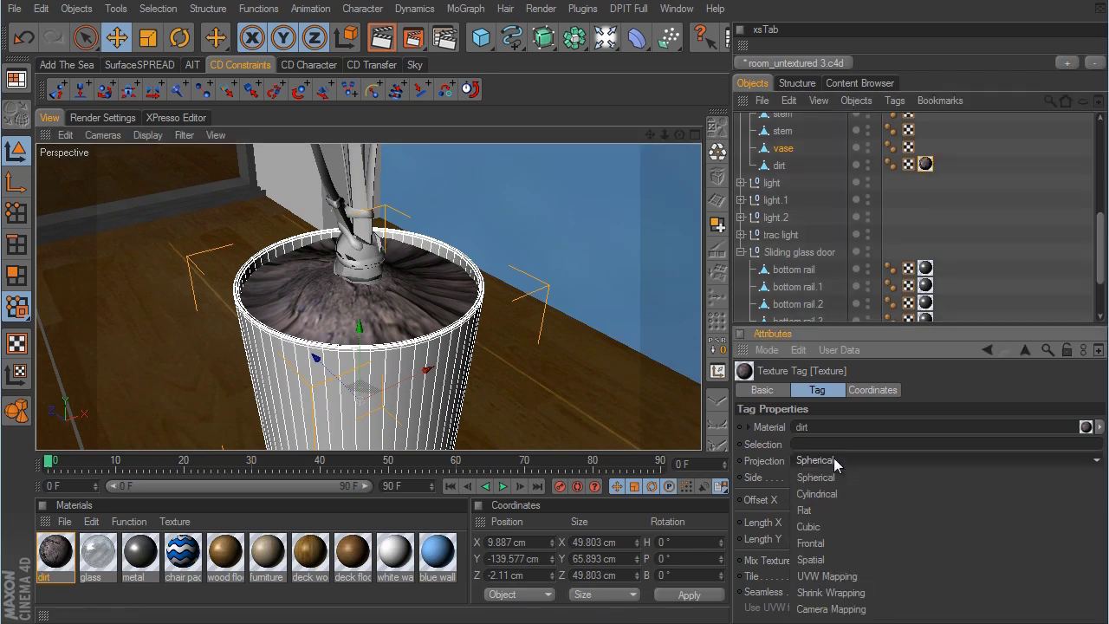
left_click(833, 525)
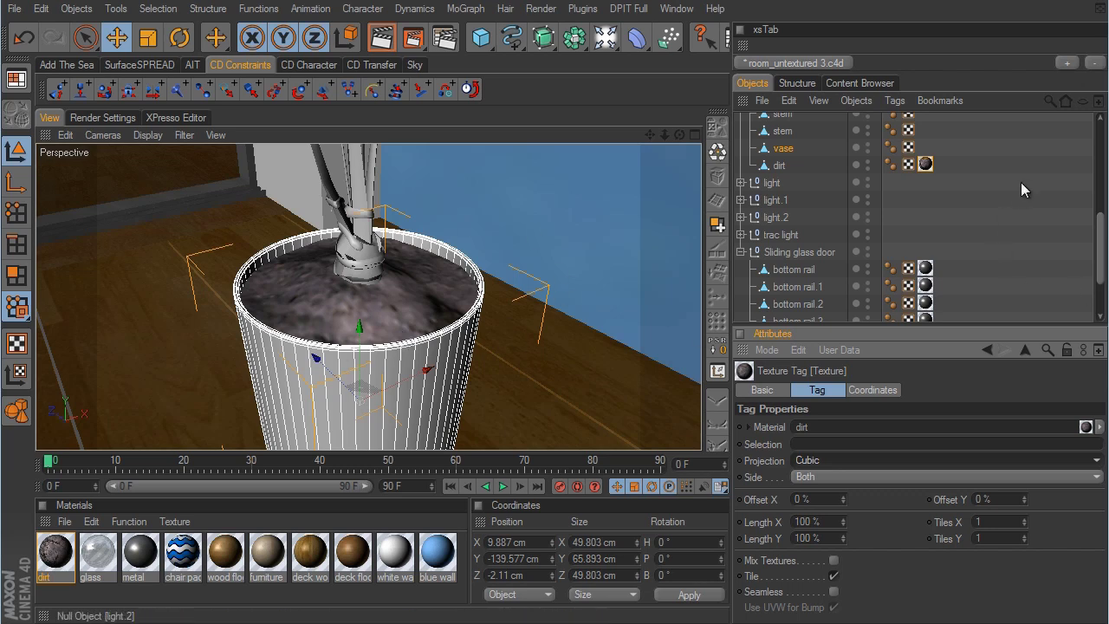
Scale the dirt object's texture projection uniformly to about 19.4 cm, then return to moving models with nothing selected.
left_click(15, 371)
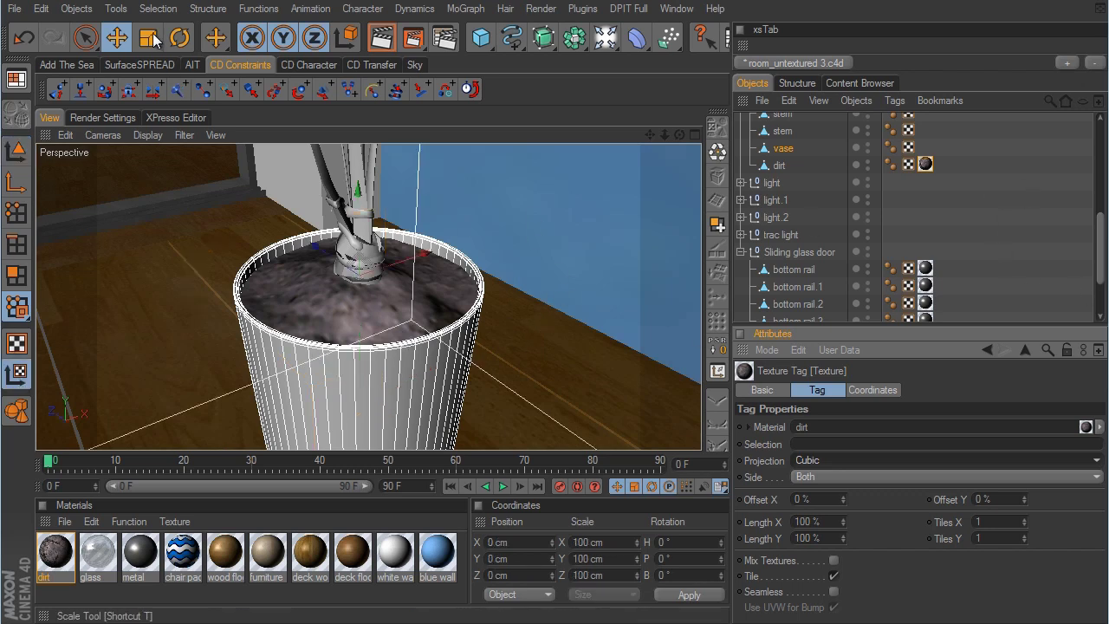
left_click(148, 37)
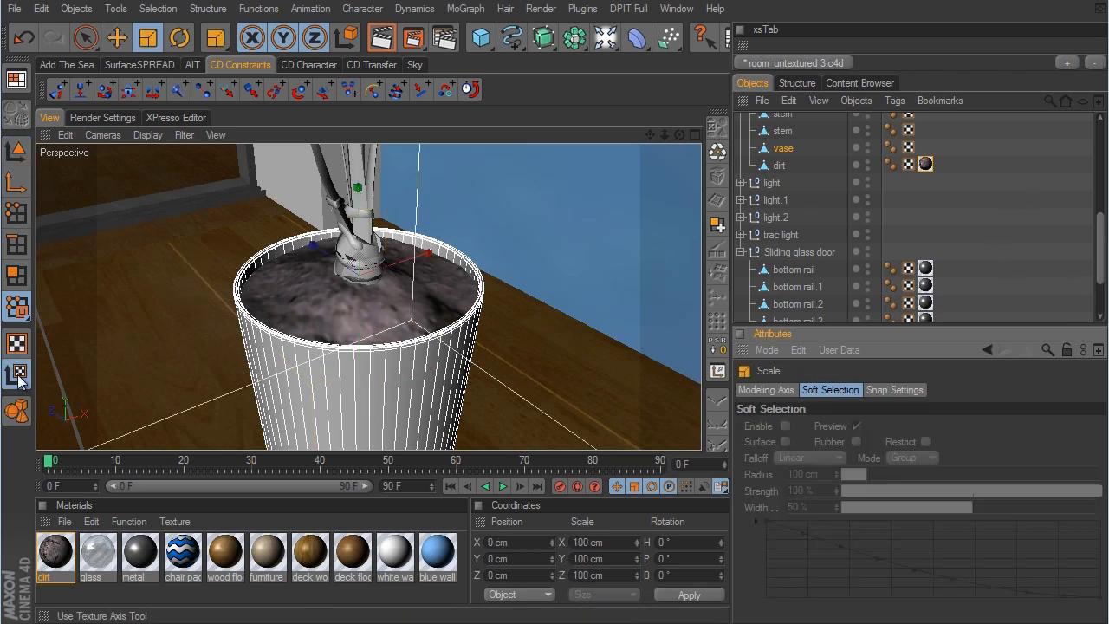
left_click(779, 167)
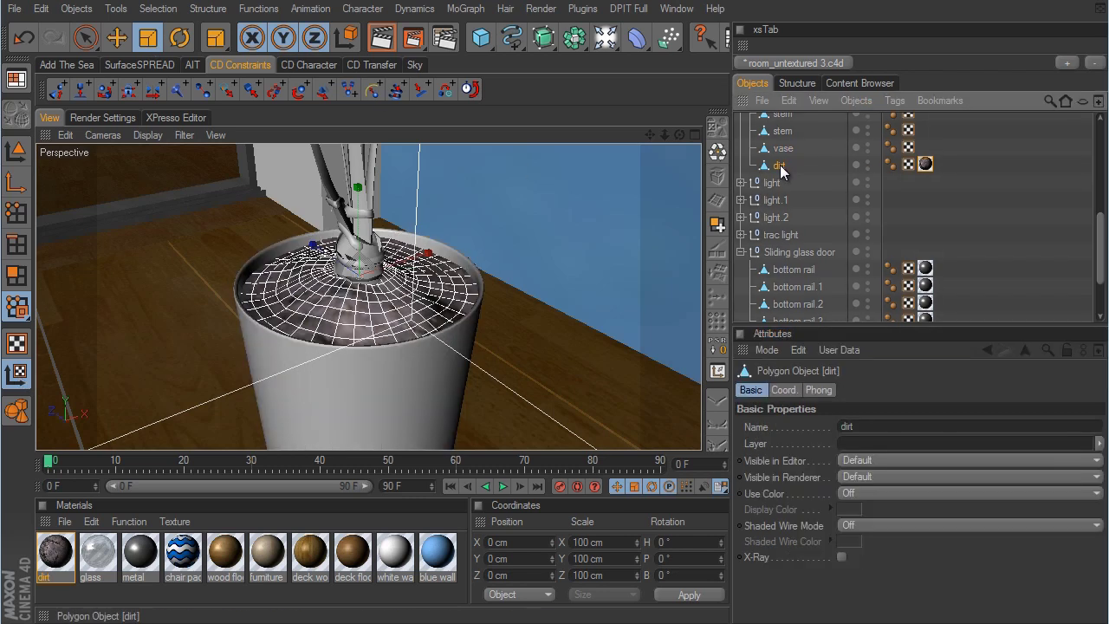
left_click(925, 165)
left_click_drag(644, 345, 647, 342)
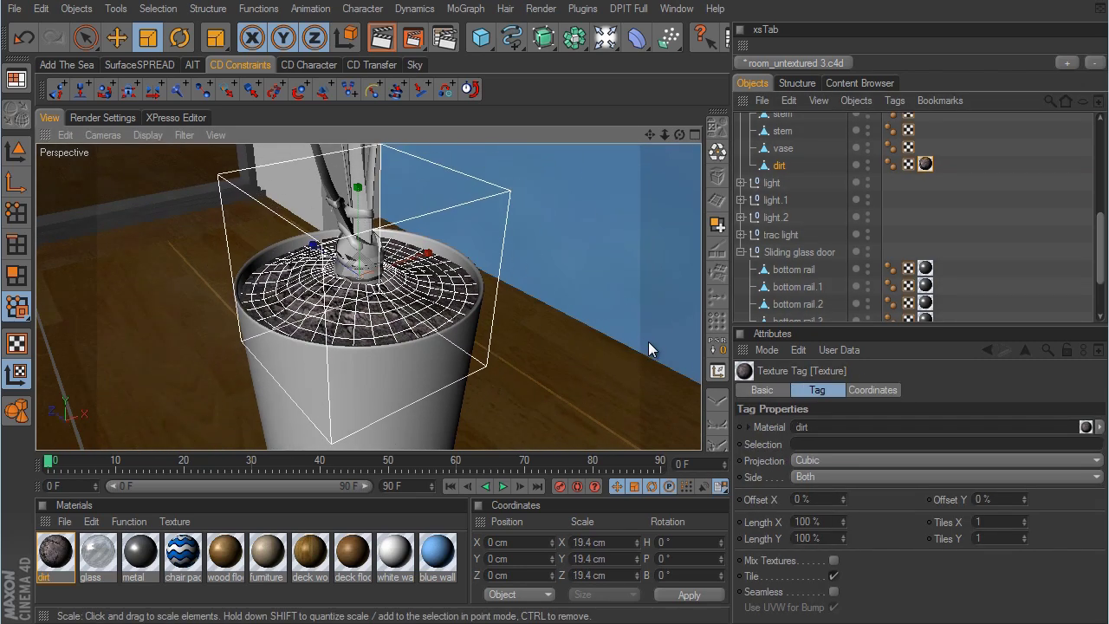
left_click(15, 149)
left_click(117, 37)
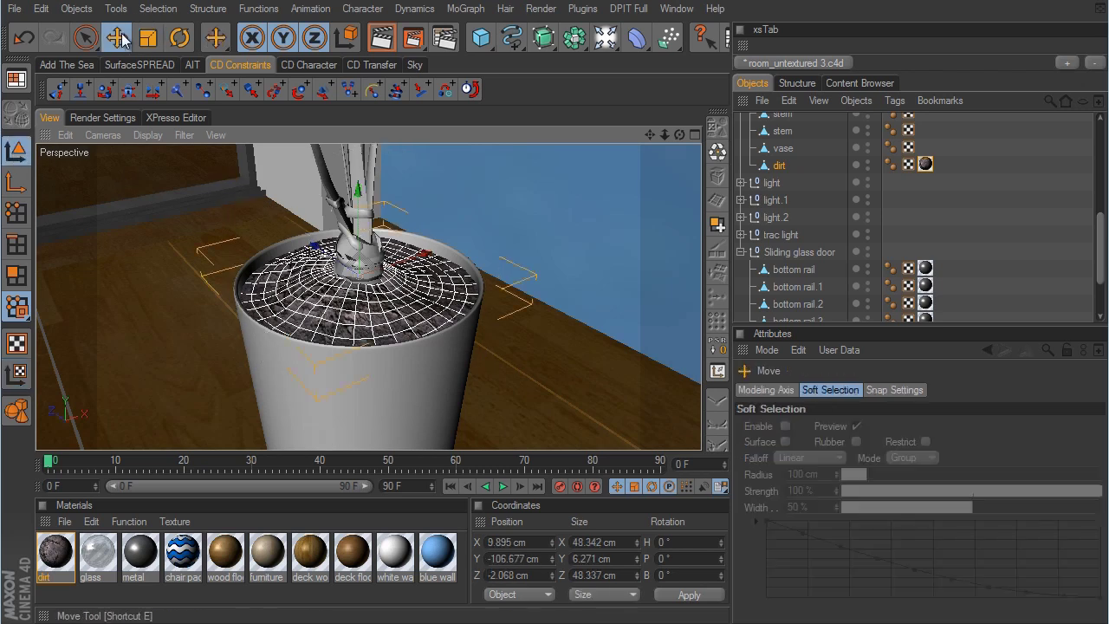
left_click(980, 274)
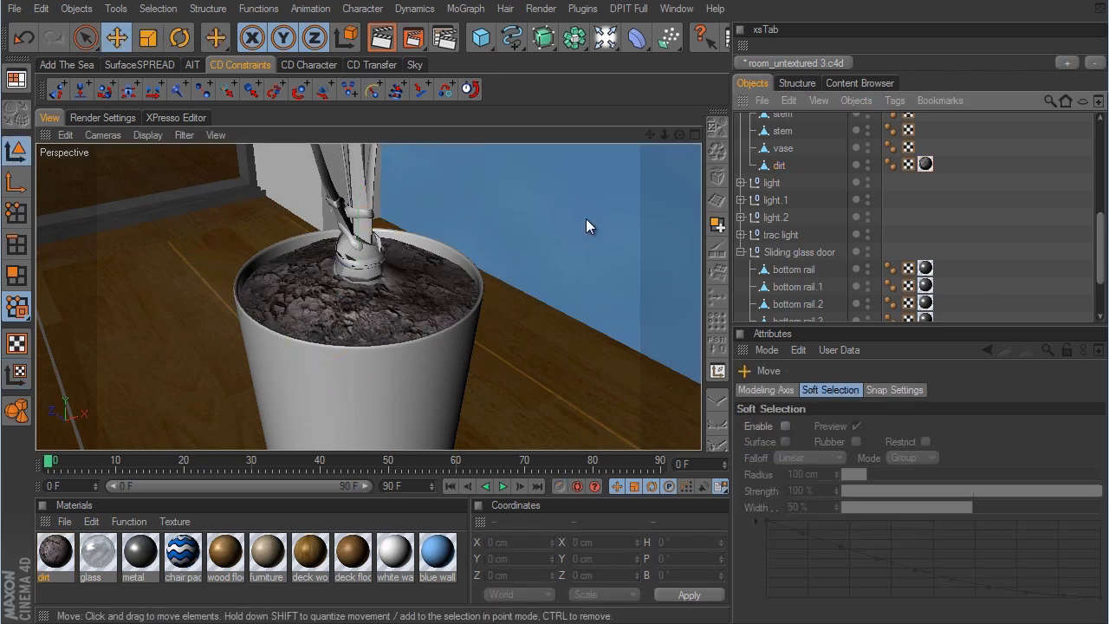
Select plant 1's vase object, duplicate the dirt material, and name the copy vase.
scroll(802, 236, "up", 4)
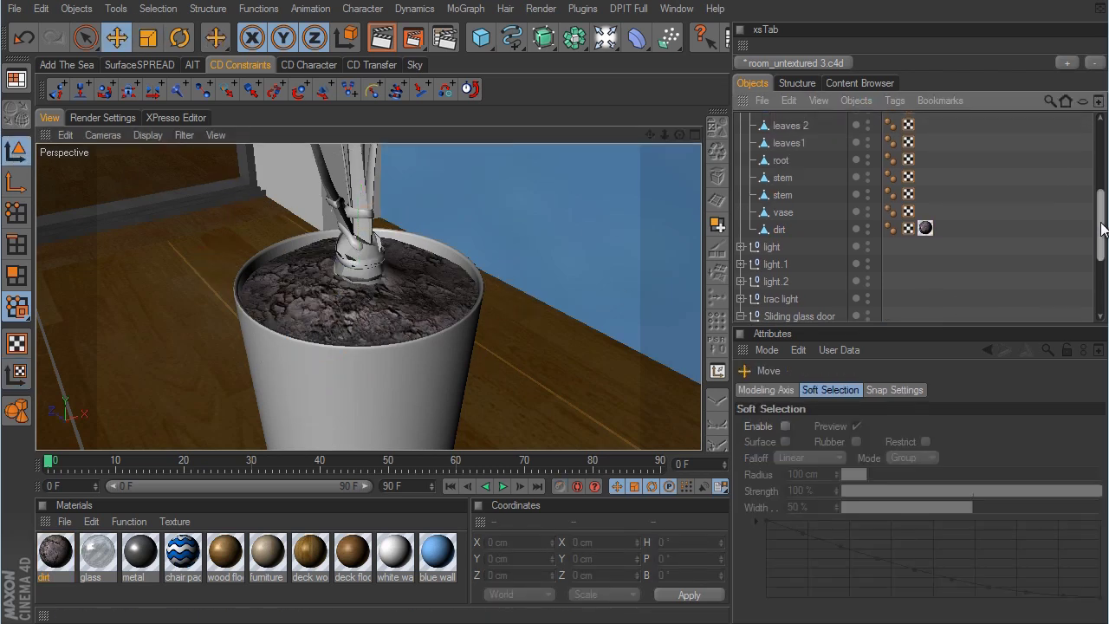
left_click(782, 221)
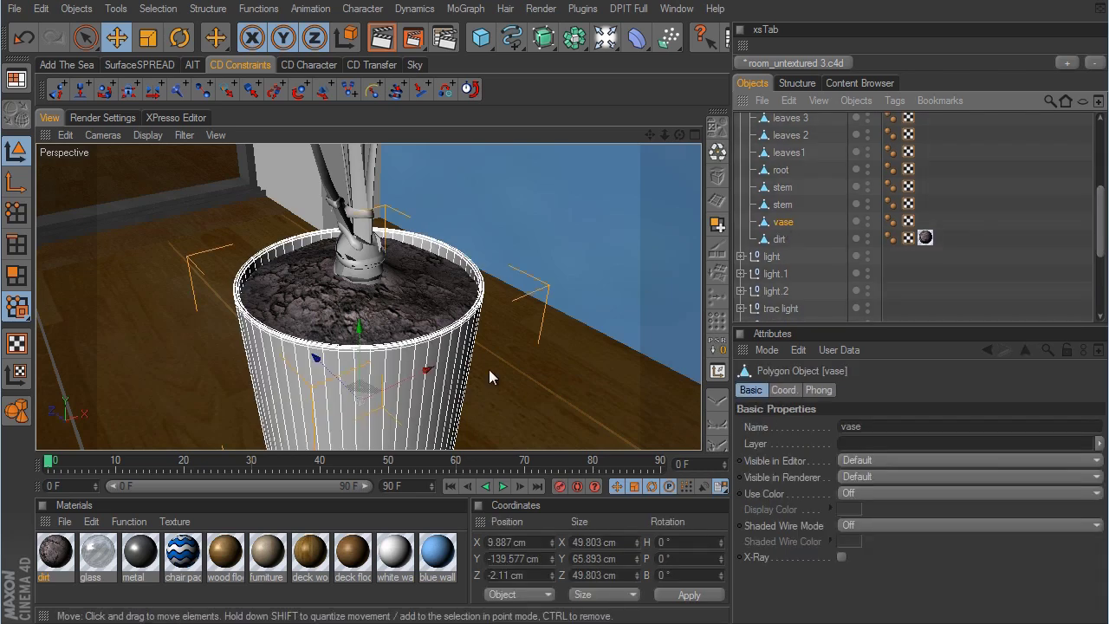
left_click(55, 552)
left_click_drag(58, 545, 75, 545, "ctrl")
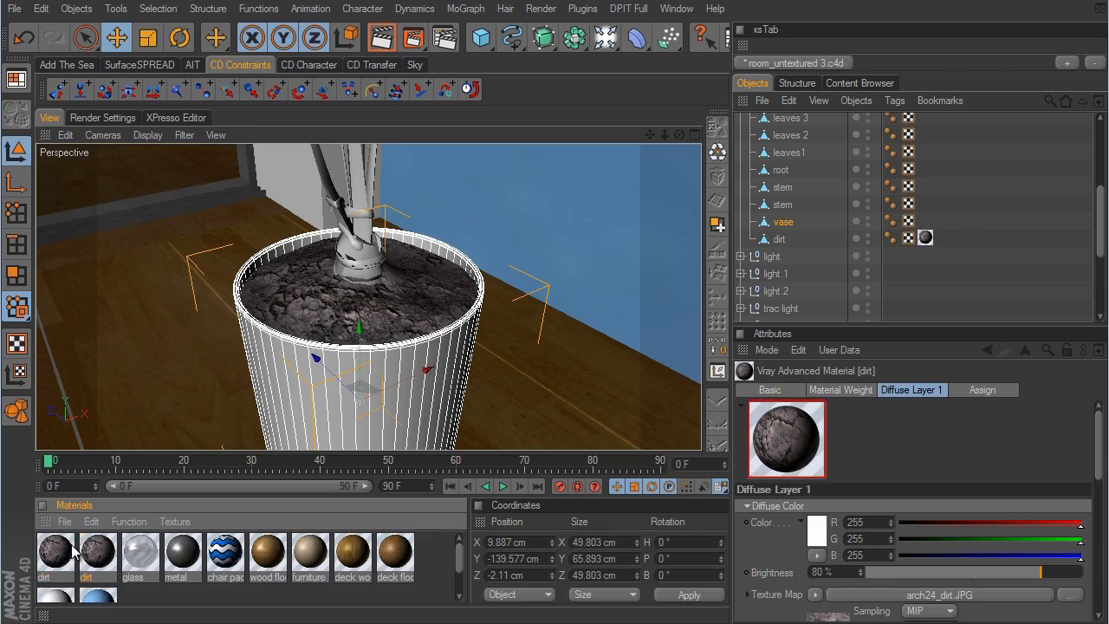
double_click(98, 545)
type("vase")
key("Return")
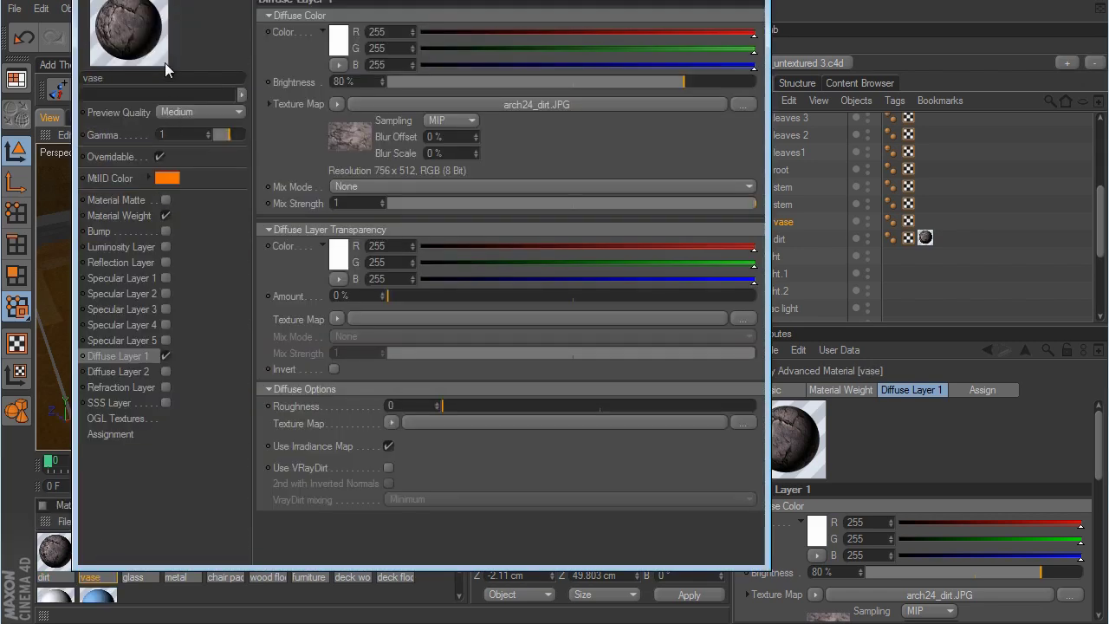
Load arch24_035_pattern as the vase material's diffuse texture map and enable Specular Layer 1.
left_click(334, 106)
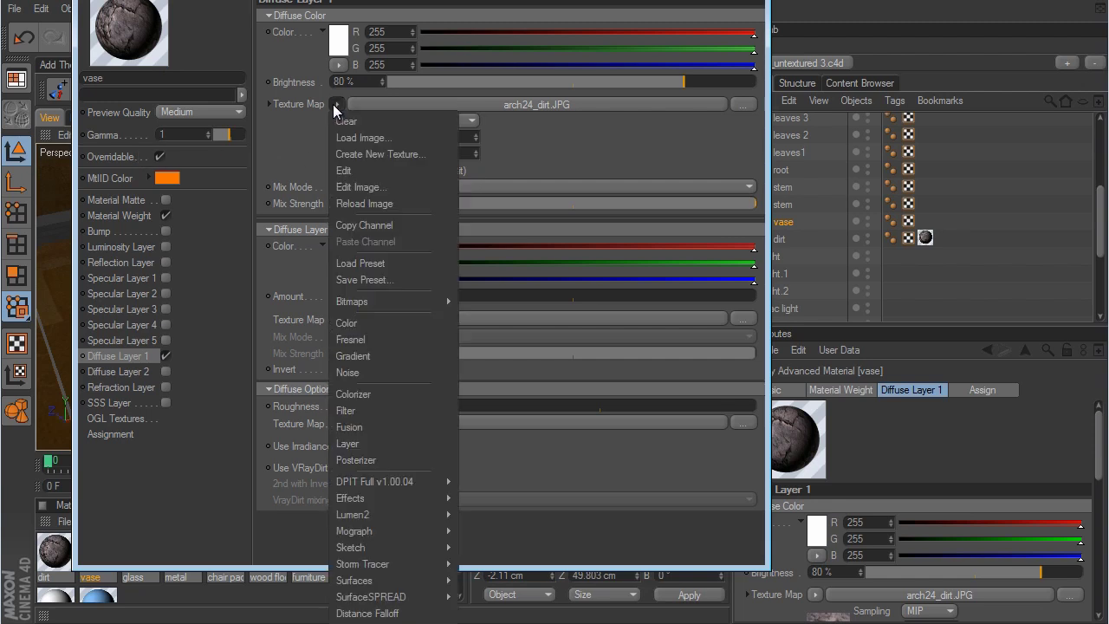
left_click(352, 136)
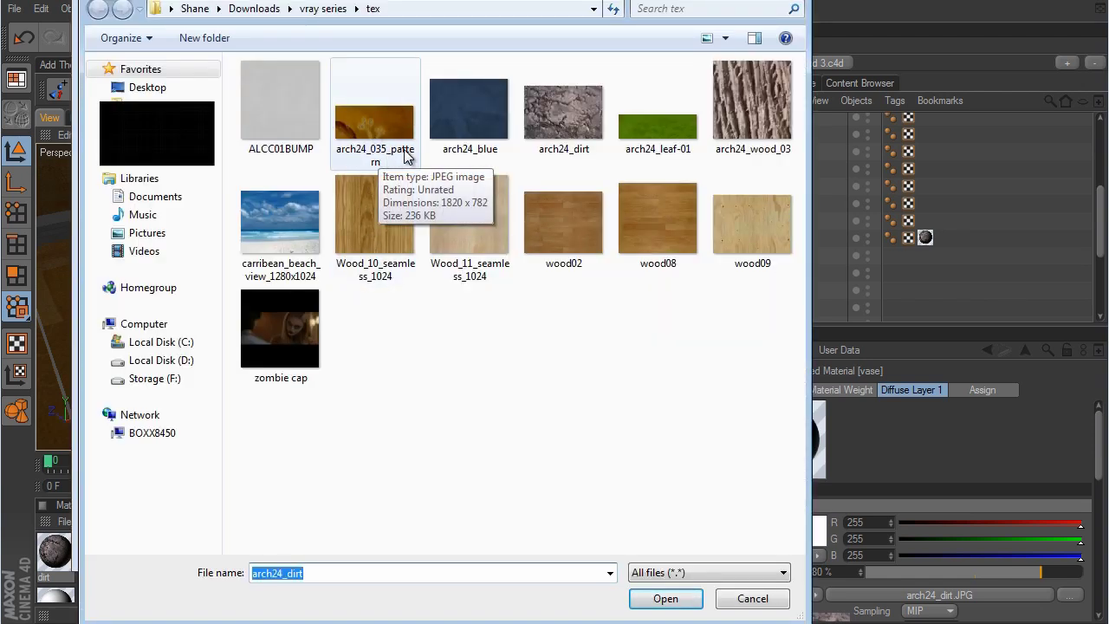
left_click(380, 123)
left_click(669, 602)
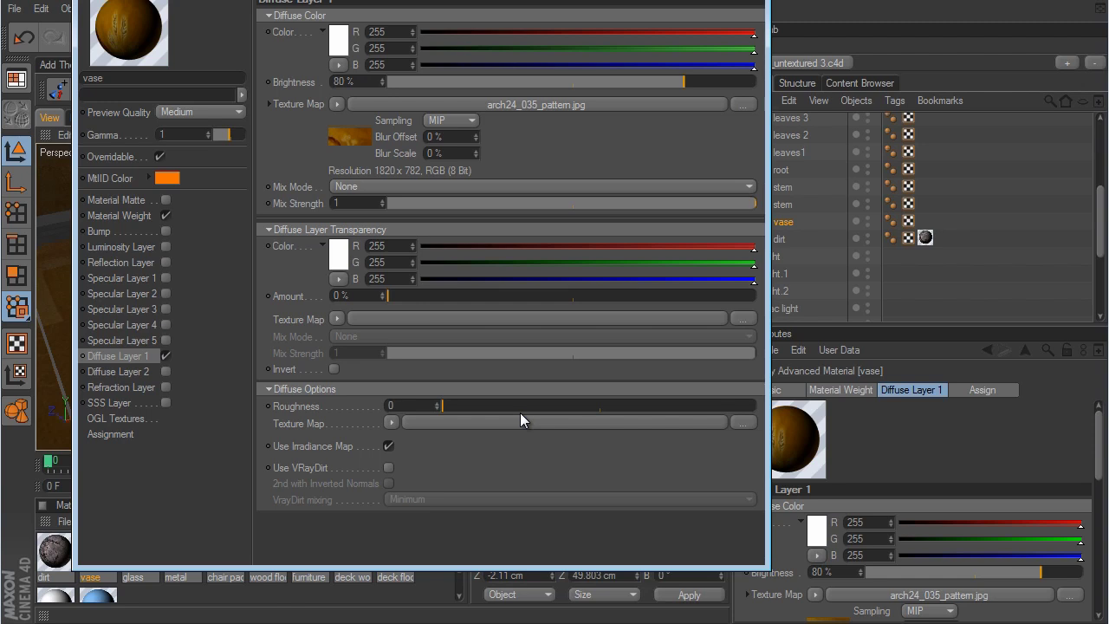
left_click(166, 277)
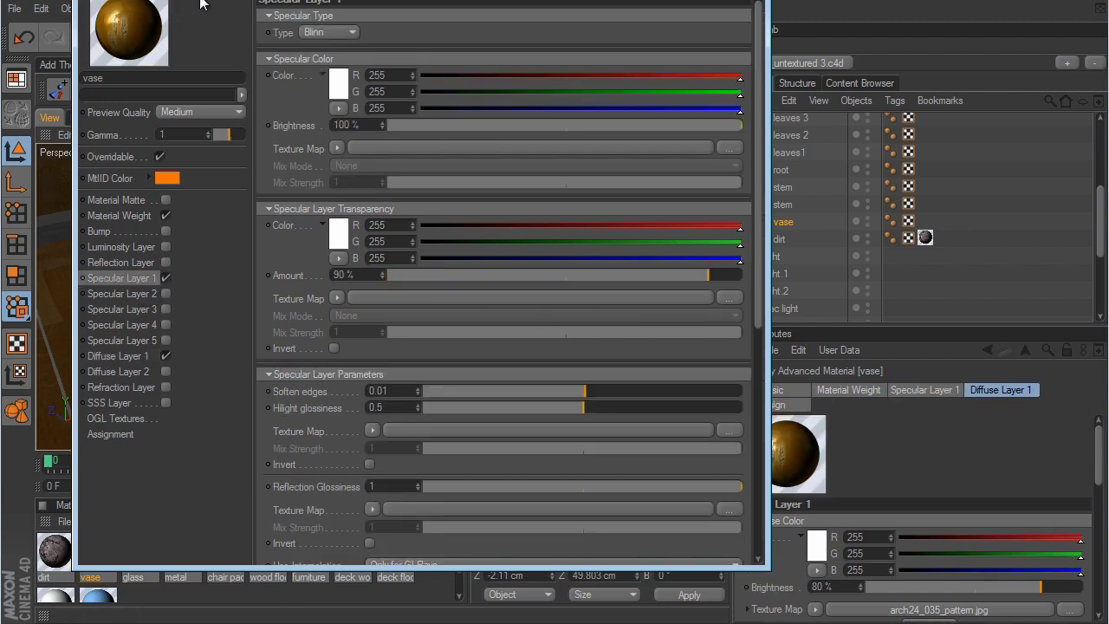
left_click(752, 2)
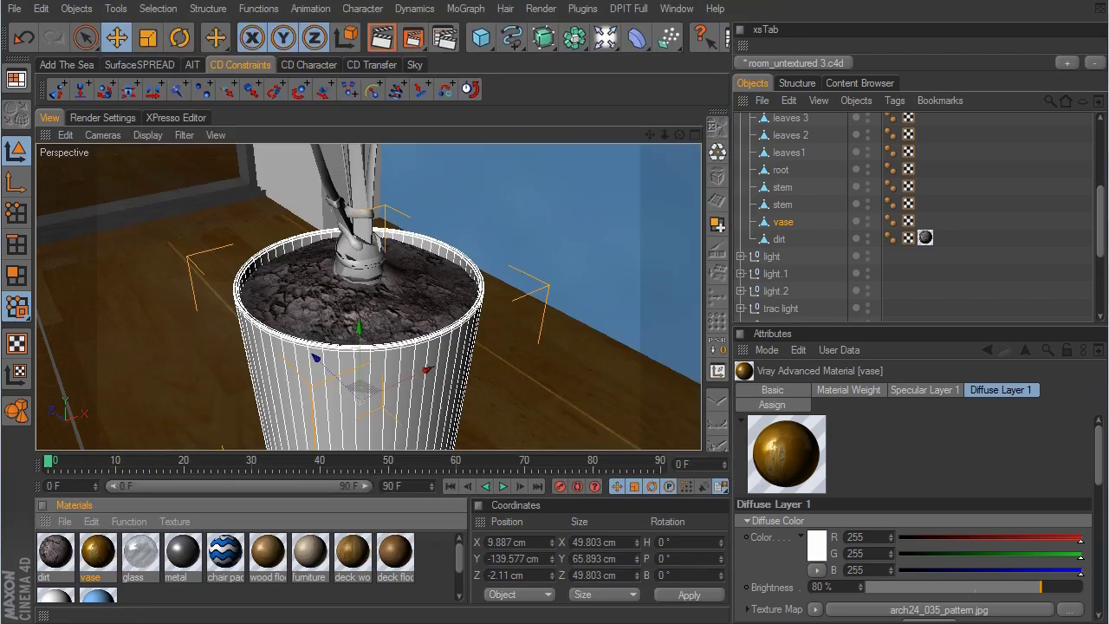
Apply the vase material to plant 1's vase object and frame the whole pot.
left_click_drag(102, 559, 784, 223)
middle_click_drag(648, 334, 649, 339, "alt")
mouse_move(649, 340)
left_mouse_down("alt")
mouse_move(685, 343)
mouse_move(627, 353)
mouse_move(650, 350)
left_mouse_up("alt")
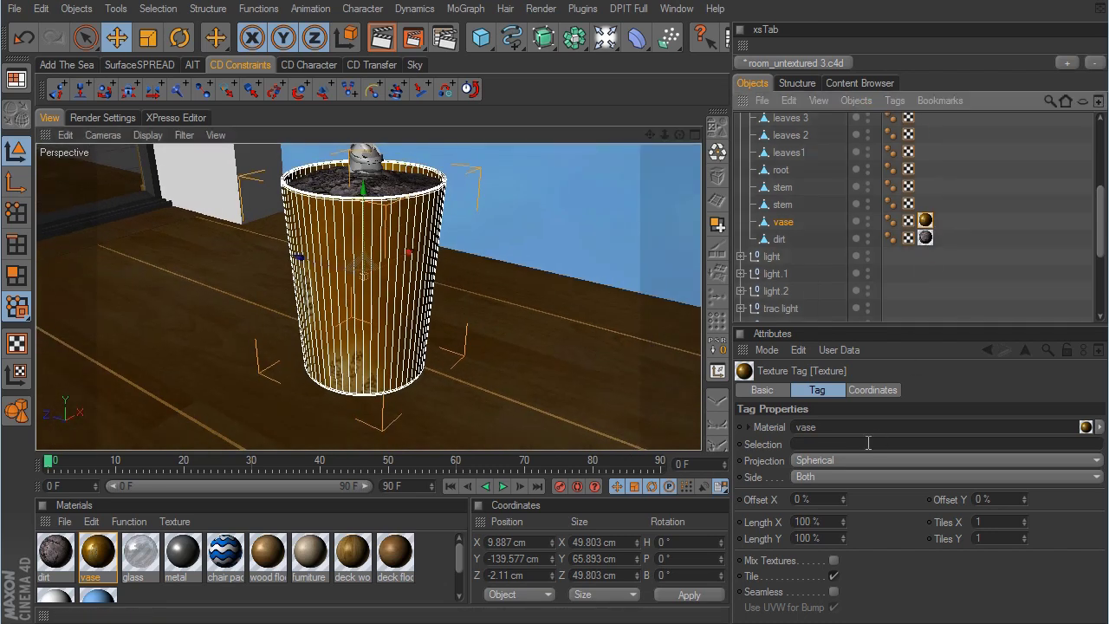
Set the vase texture's projection to Cylindrical and scale its texture axes uniformly to about 31.7 cm.
left_click(821, 464)
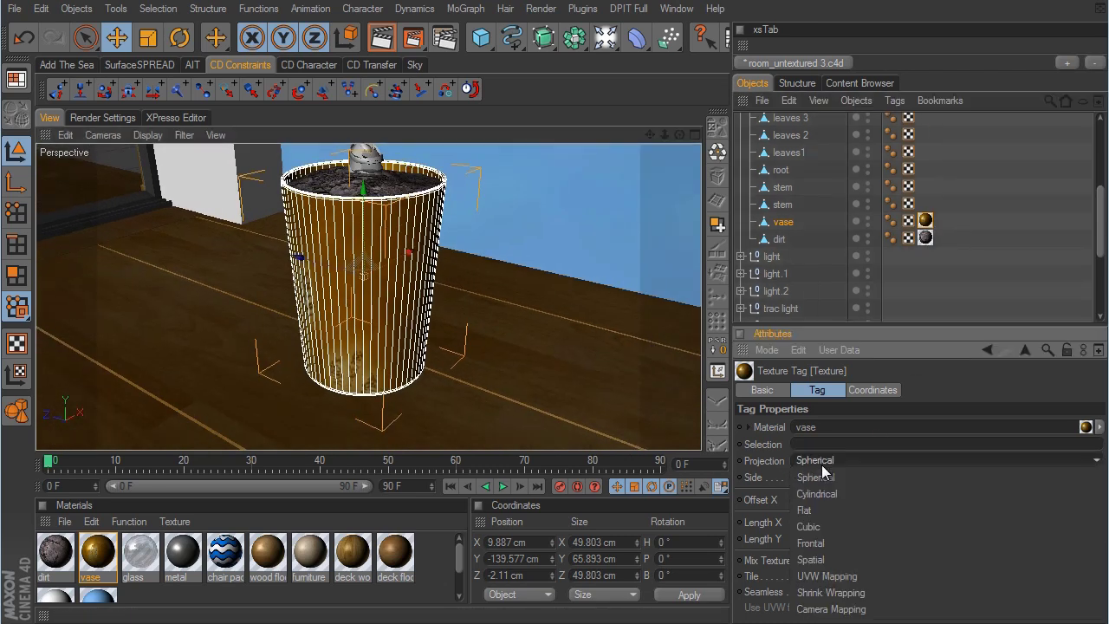
left_click(819, 492)
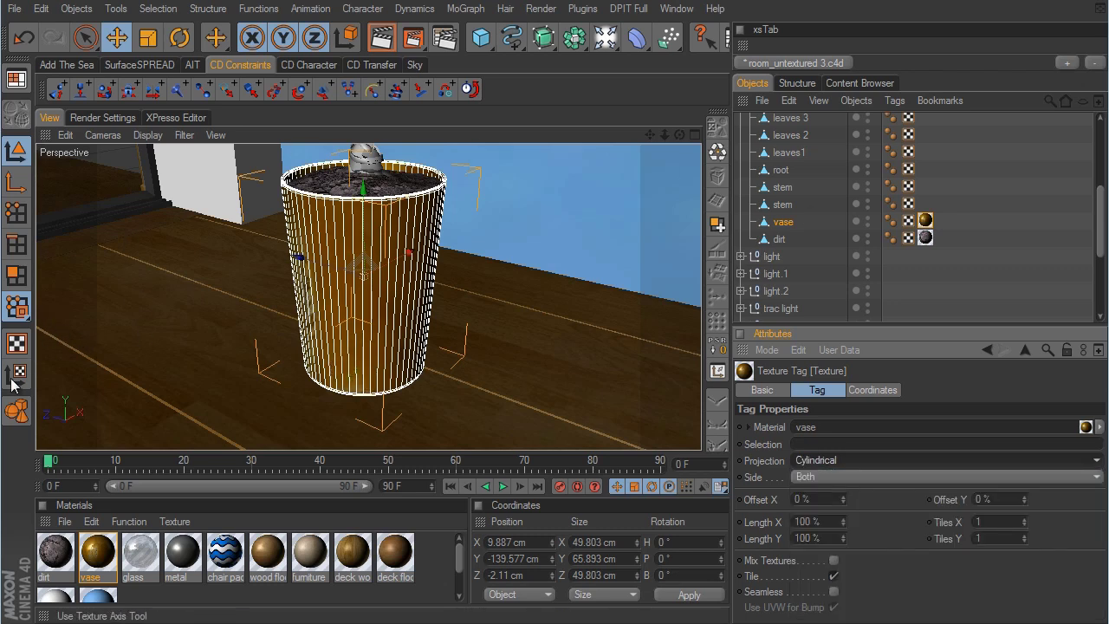
left_click(13, 379)
left_click(147, 37)
left_click_drag(642, 343, 656, 342)
Rotate the vase's texture projection around the vertical axis to a heading of about 40.2°.
left_click(179, 37)
right_click_drag(657, 341, 653, 343, "alt")
scroll(651, 341, "up", 5)
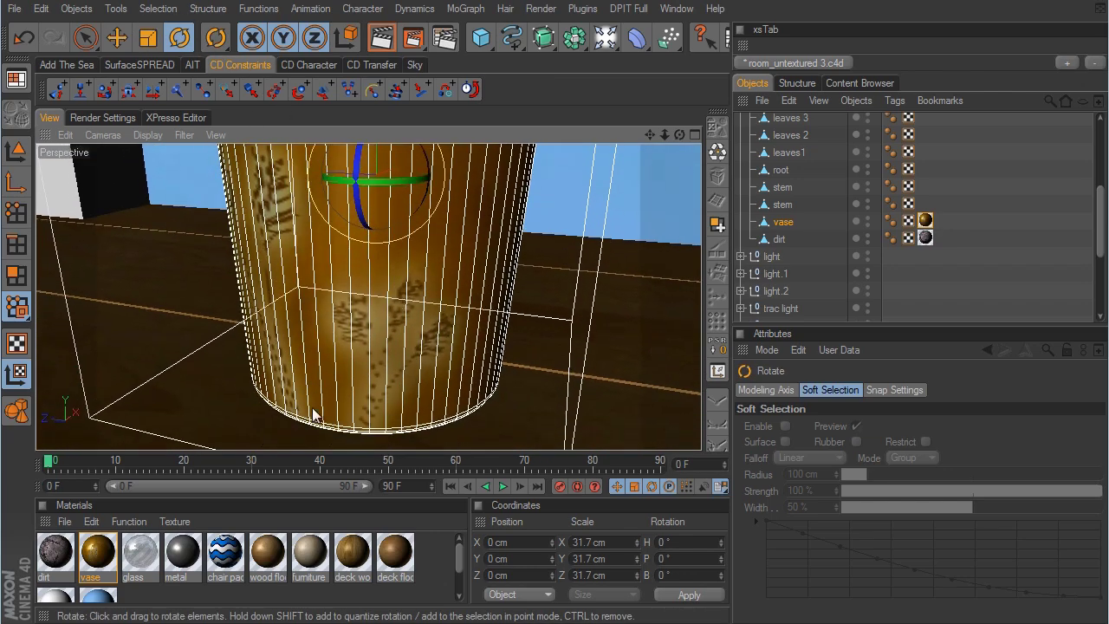
scroll(644, 343, "down", 5)
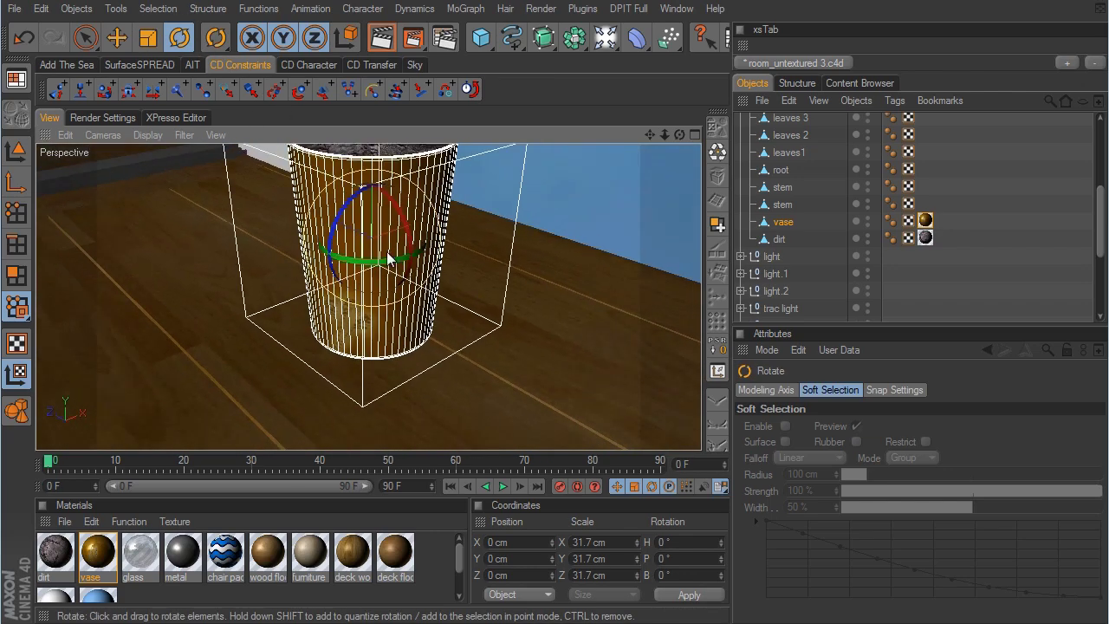
mouse_move(374, 260)
left_mouse_down()
mouse_move(424, 251)
mouse_move(394, 258)
left_mouse_up()
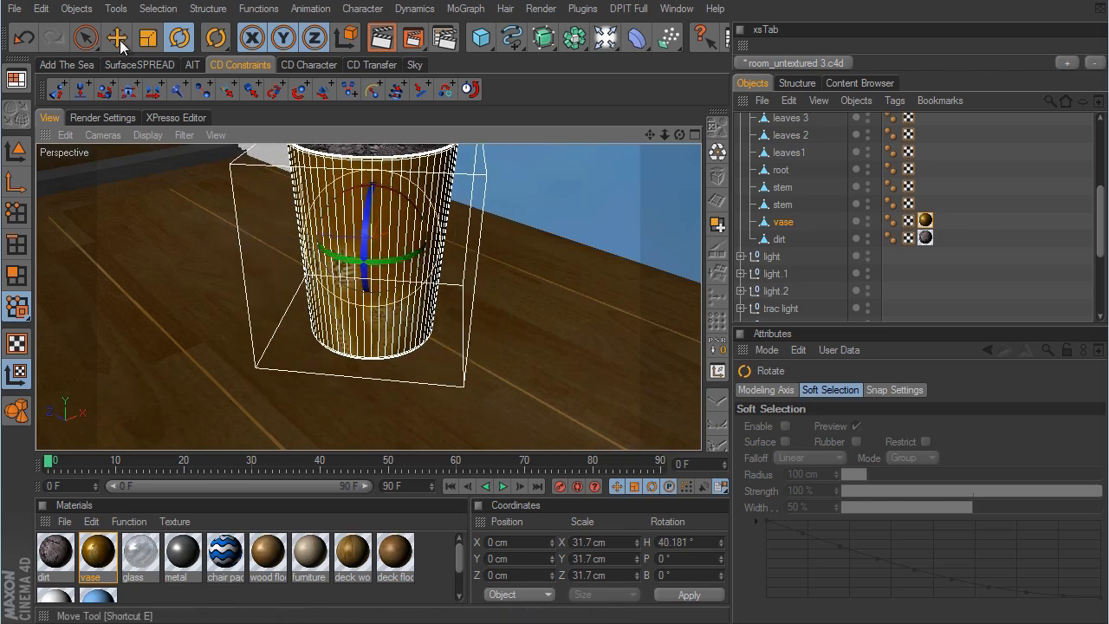
Adjust the height of the vase's texture projection to about Y 0.15 cm, then return to model mode with nothing selected.
left_click(116, 37)
scroll(653, 347, "up", 3)
scroll(653, 343, "up", 2)
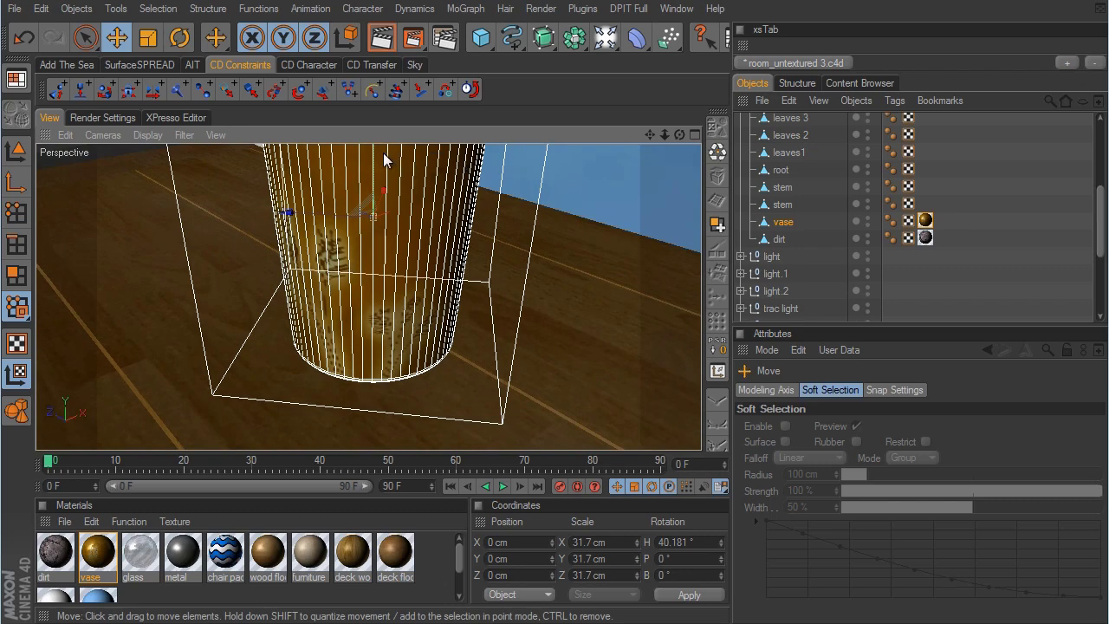
scroll(554, 227, "down", 5)
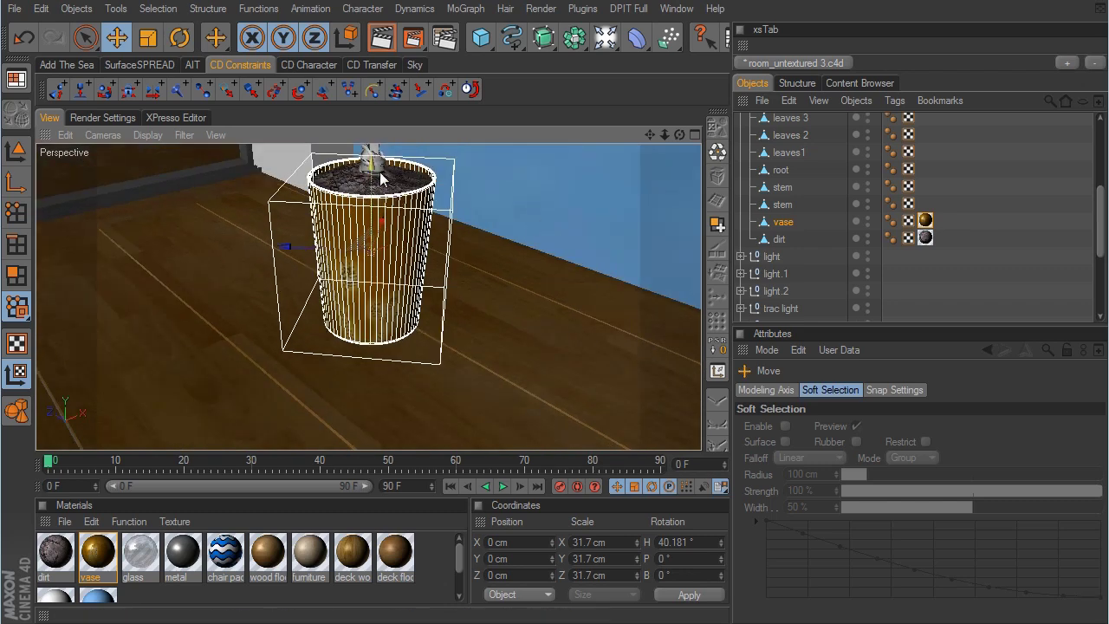
scroll(656, 342, "up", 6)
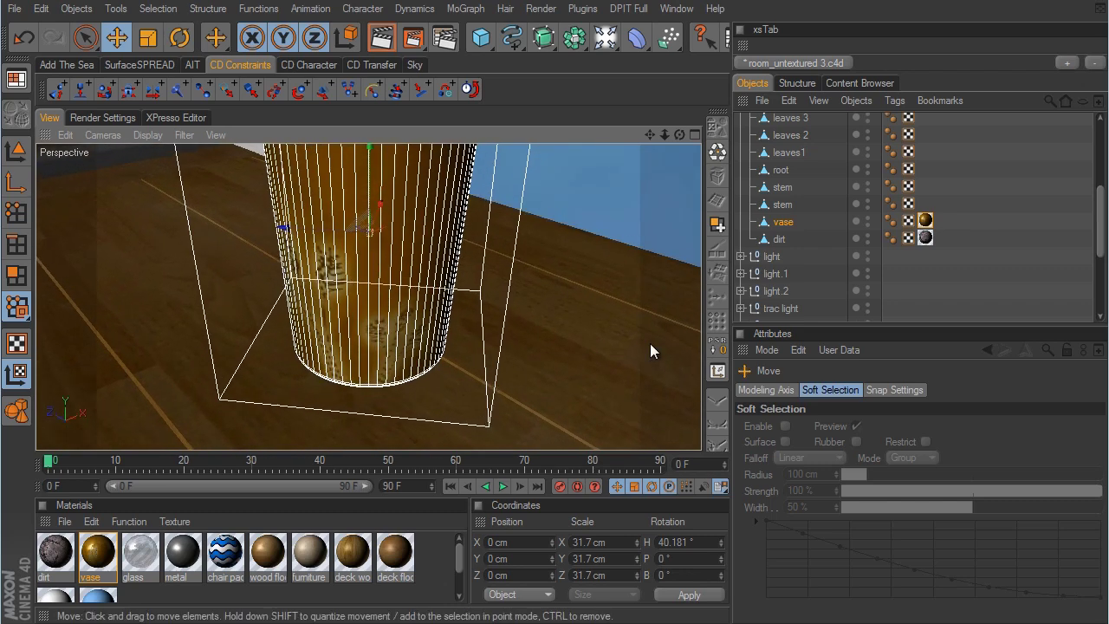
left_click_drag(375, 166, 376, 341)
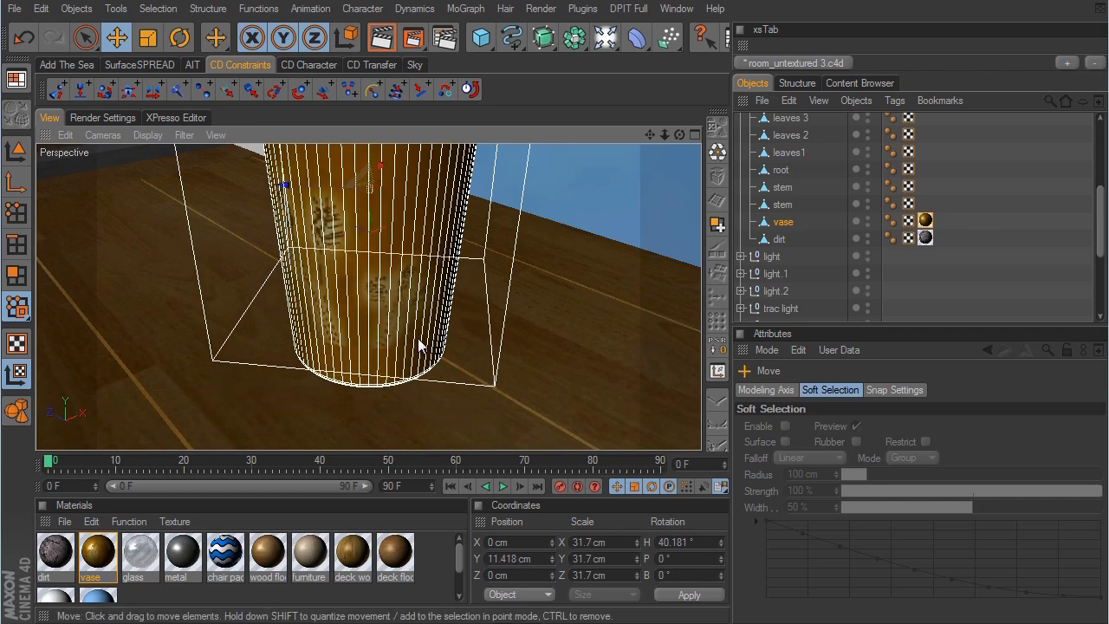
scroll(648, 341, "down", 2)
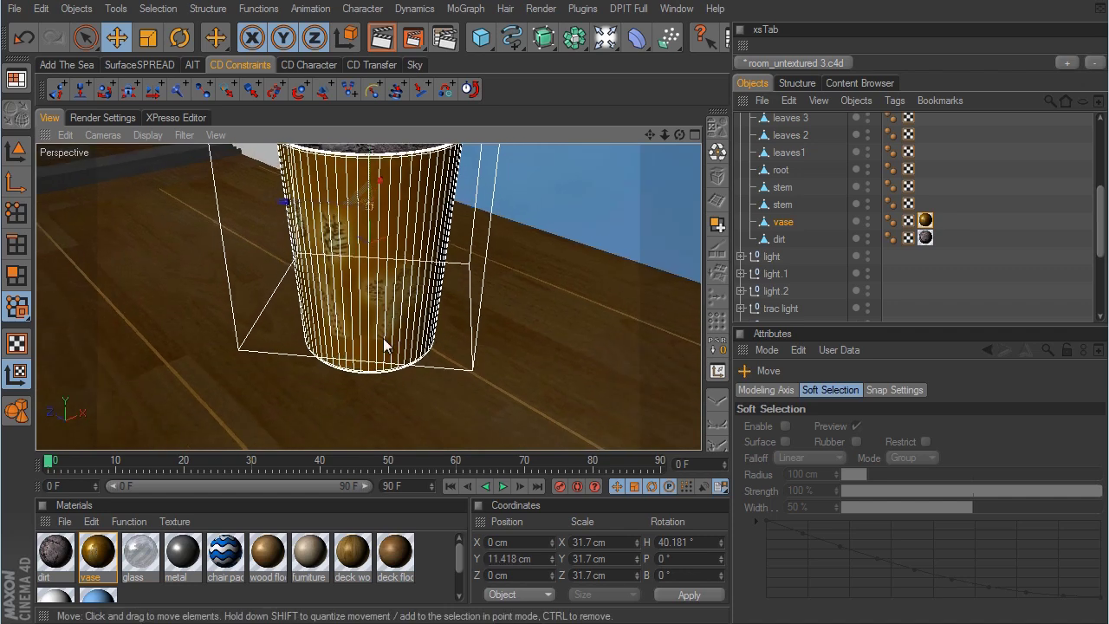
left_click_drag(372, 184, 650, 343)
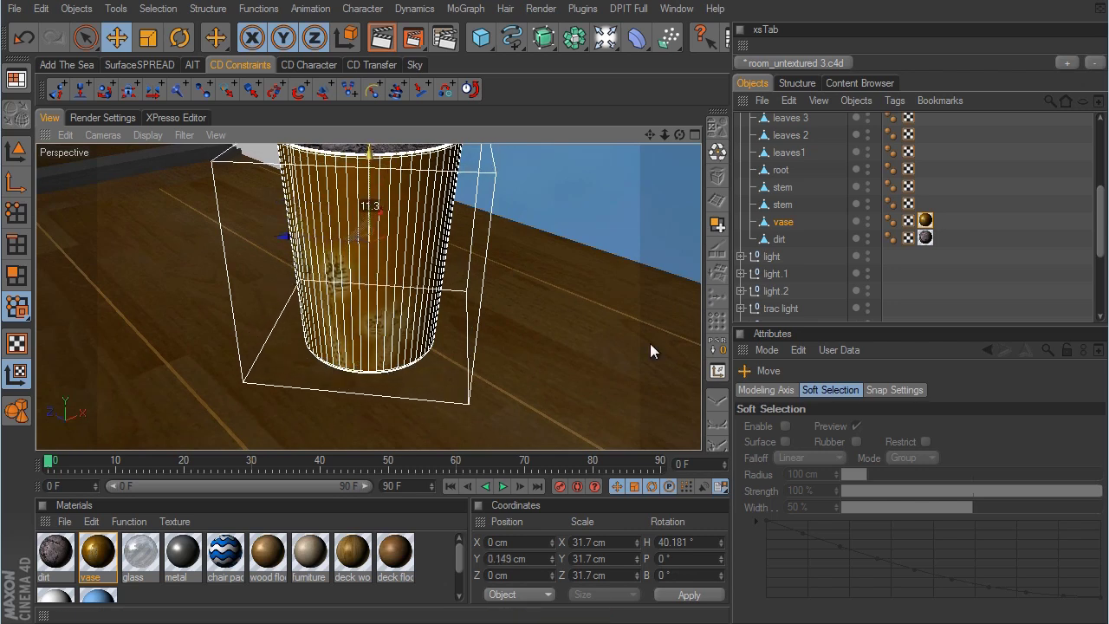
left_click(976, 267)
scroll(648, 341, "down", 3)
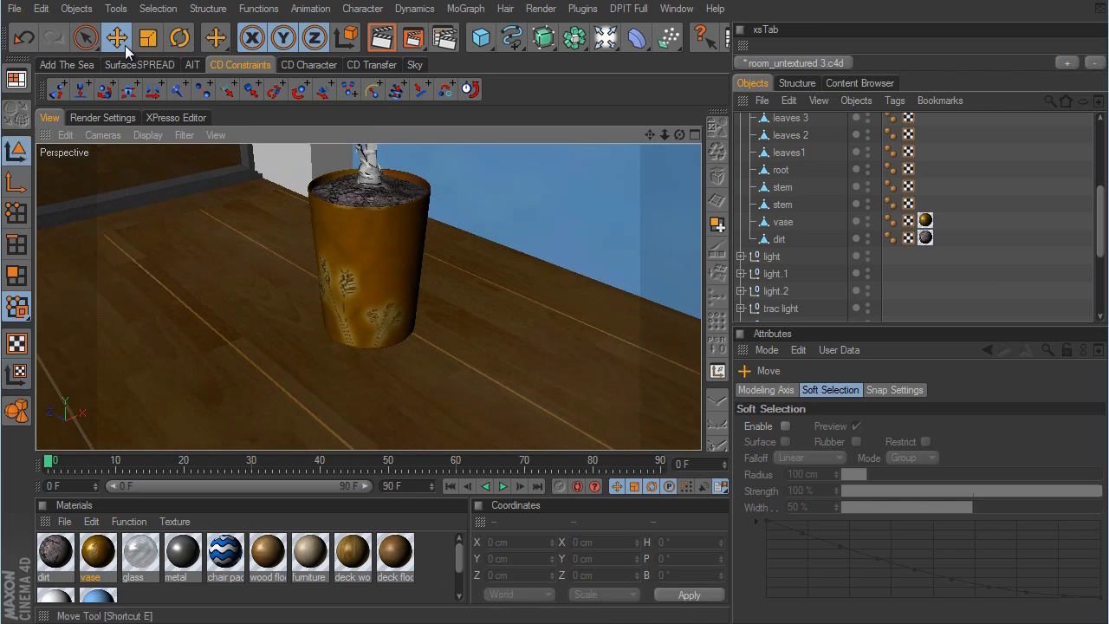
Duplicate the dirt material and name the copy stem.
left_click(786, 187)
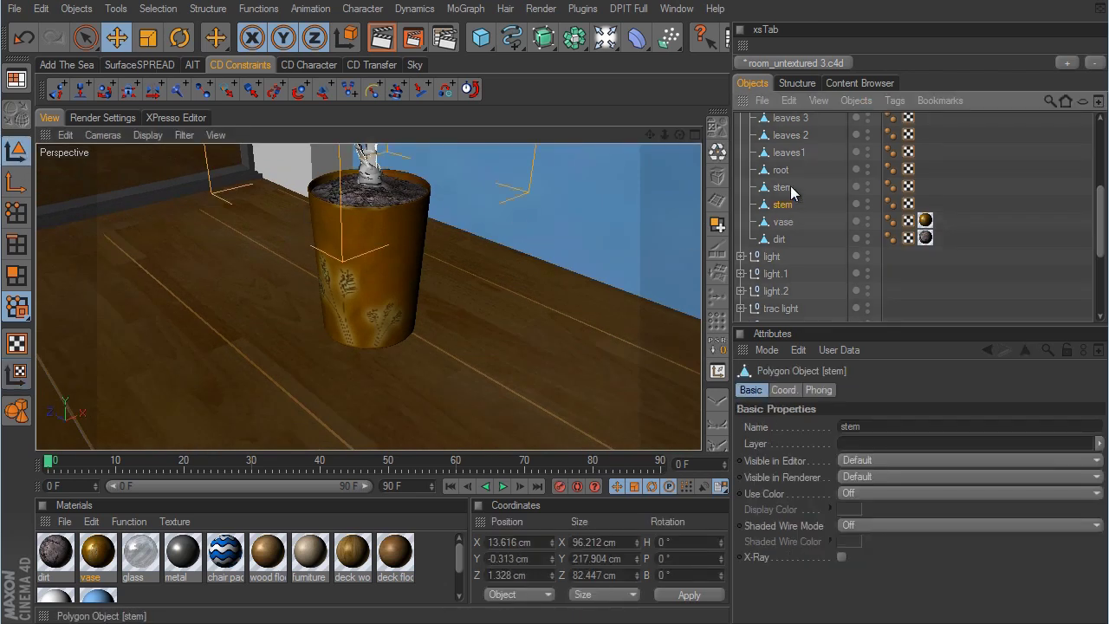
left_click(930, 295)
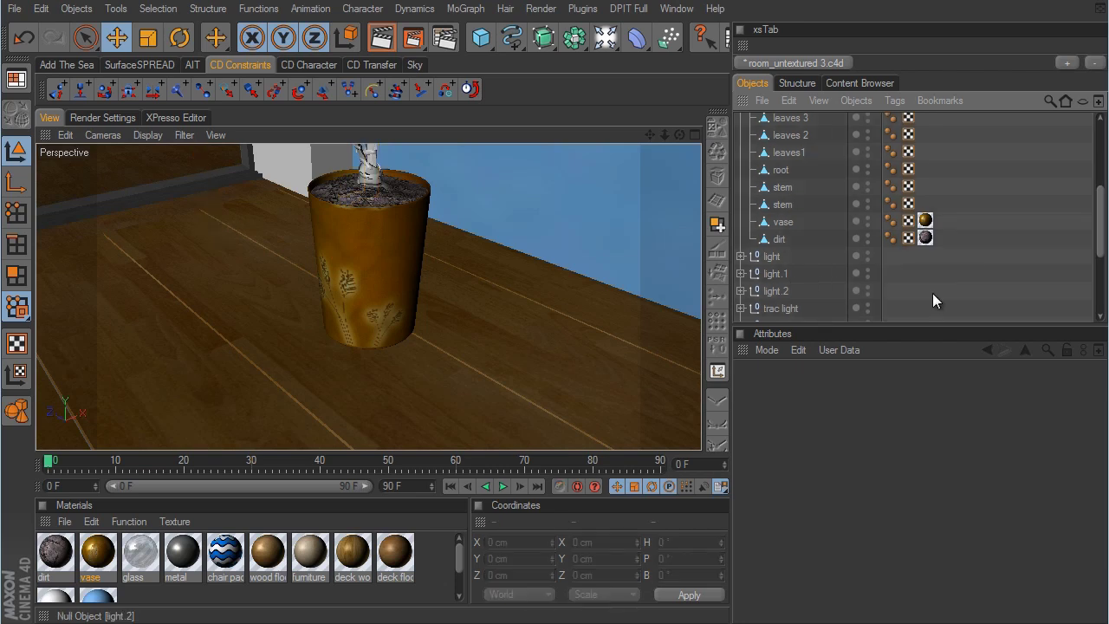
left_click(56, 554)
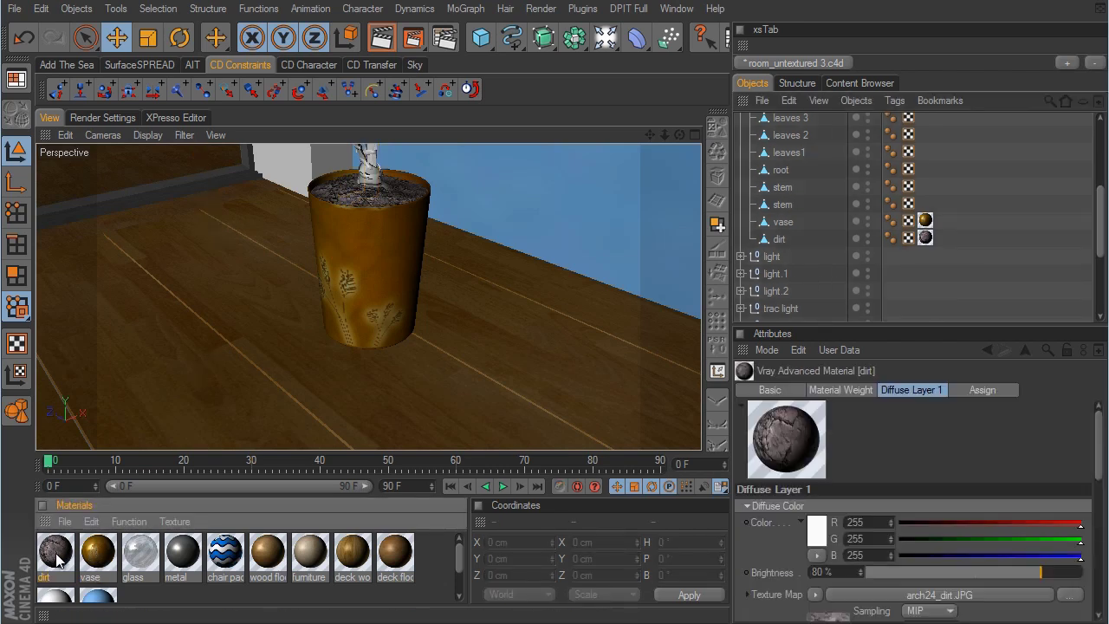
left_click_drag(56, 551, 78, 552, "ctrl")
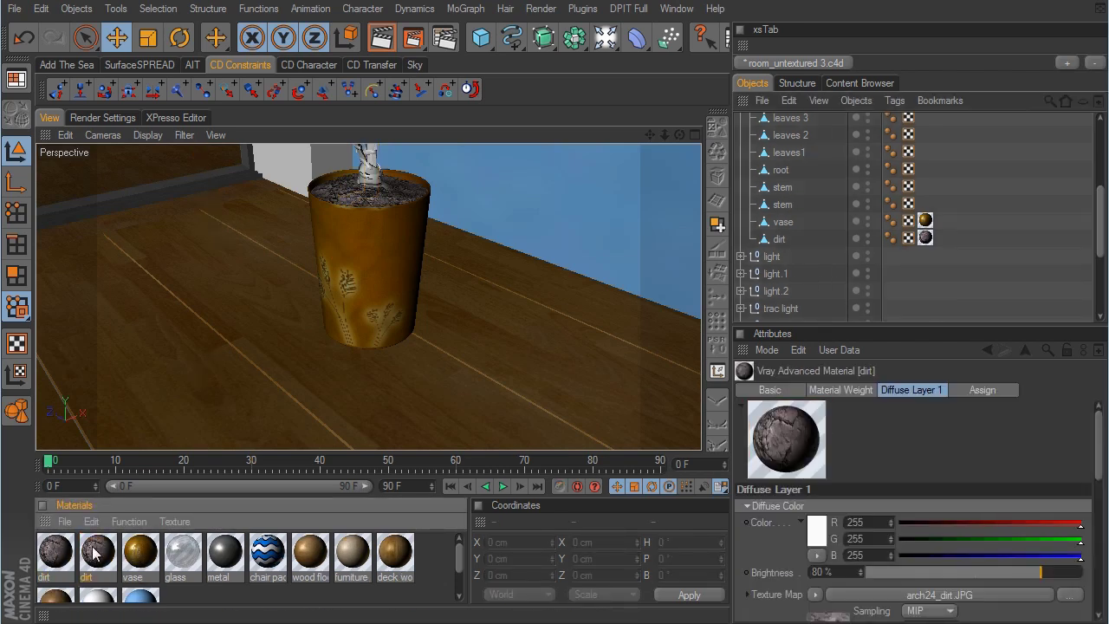
double_click(93, 552)
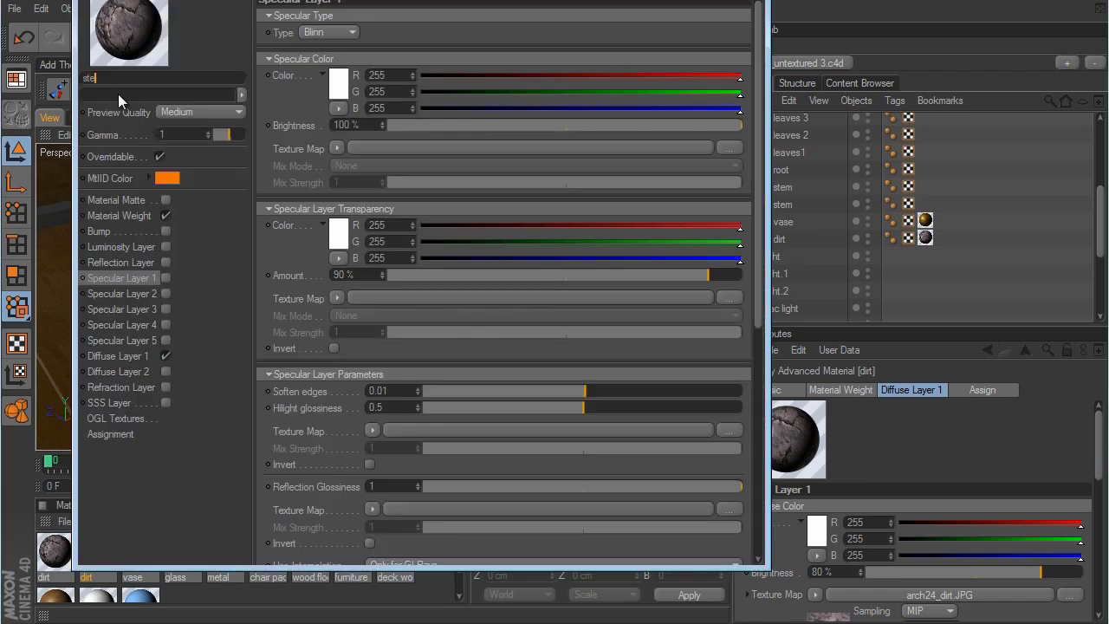
type("stem")
key("Return")
Load arch24_wood_03 as the stem material's diffuse texture map and close the material settings.
left_click(122, 355)
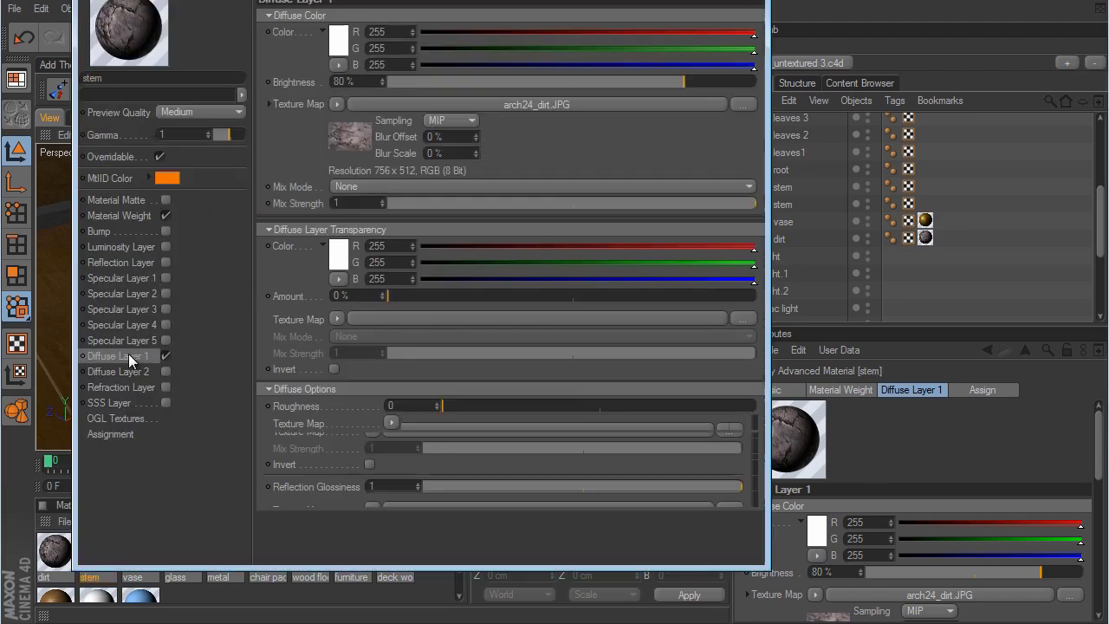
left_click(336, 104)
left_click(345, 133)
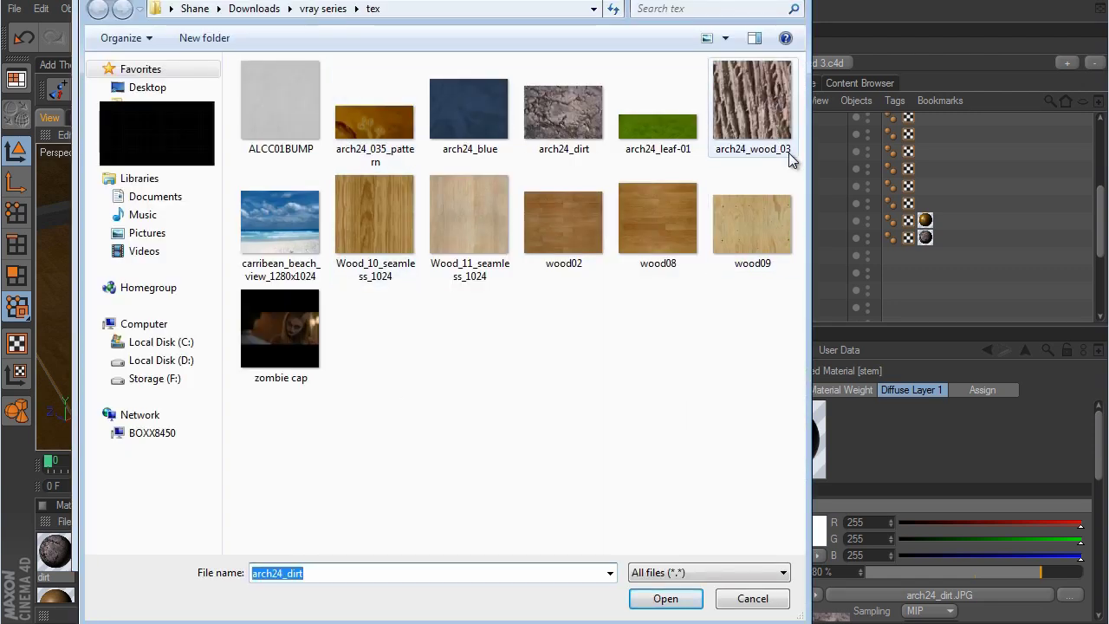
left_click(777, 108)
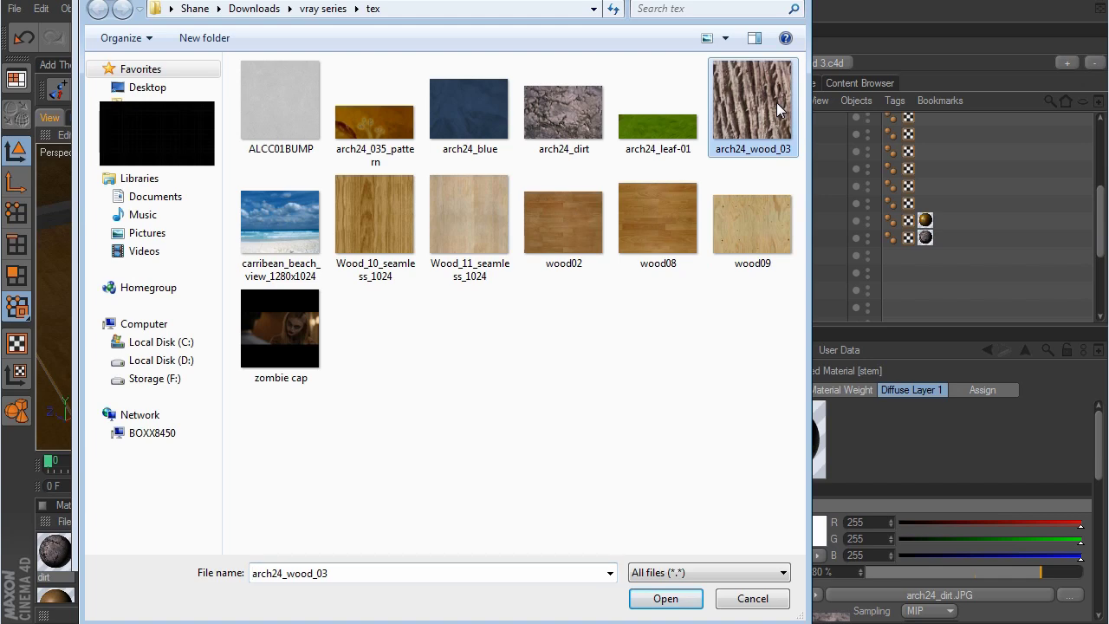
left_click(662, 599)
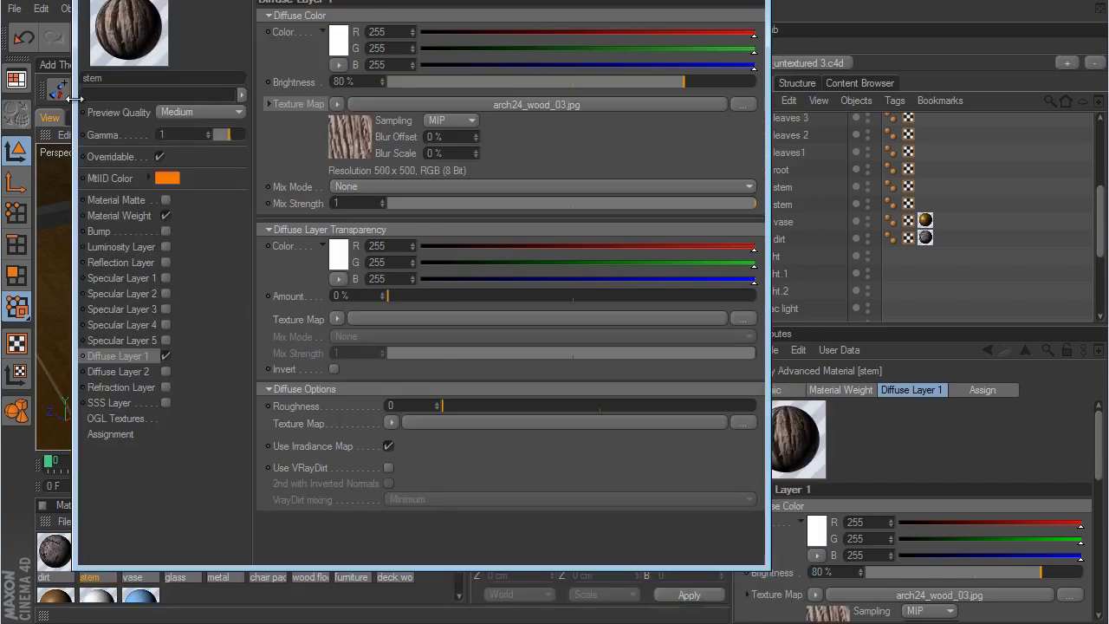
left_click(752, 1)
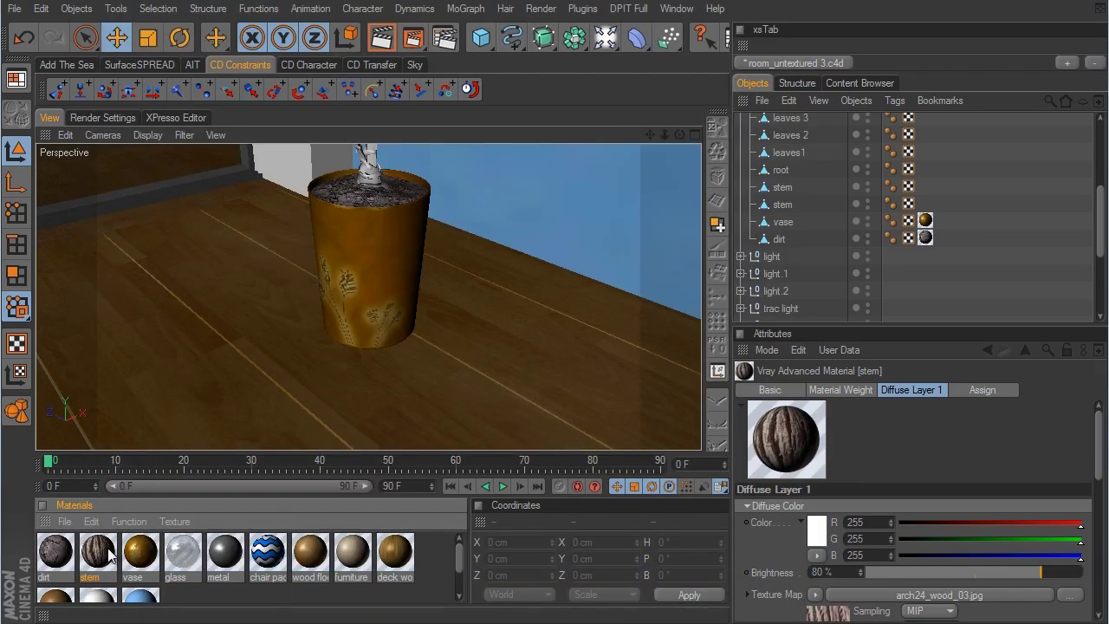
Apply the stem material to plant 1's stem object just above the vase in the hierarchy and set its projection to Cubic.
left_click_drag(161, 542, 785, 208)
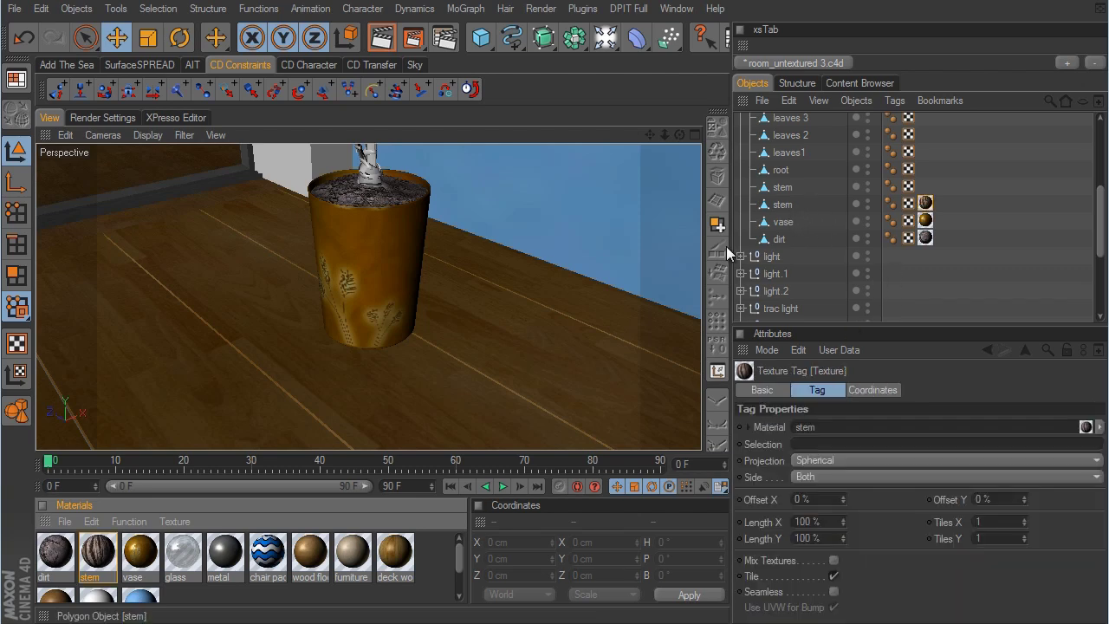
left_click(785, 205)
left_click(929, 202)
right_click_drag(524, 227, 570, 191, "alt")
left_click_drag(570, 190, 666, 342, "alt")
scroll(658, 346, "up", 5)
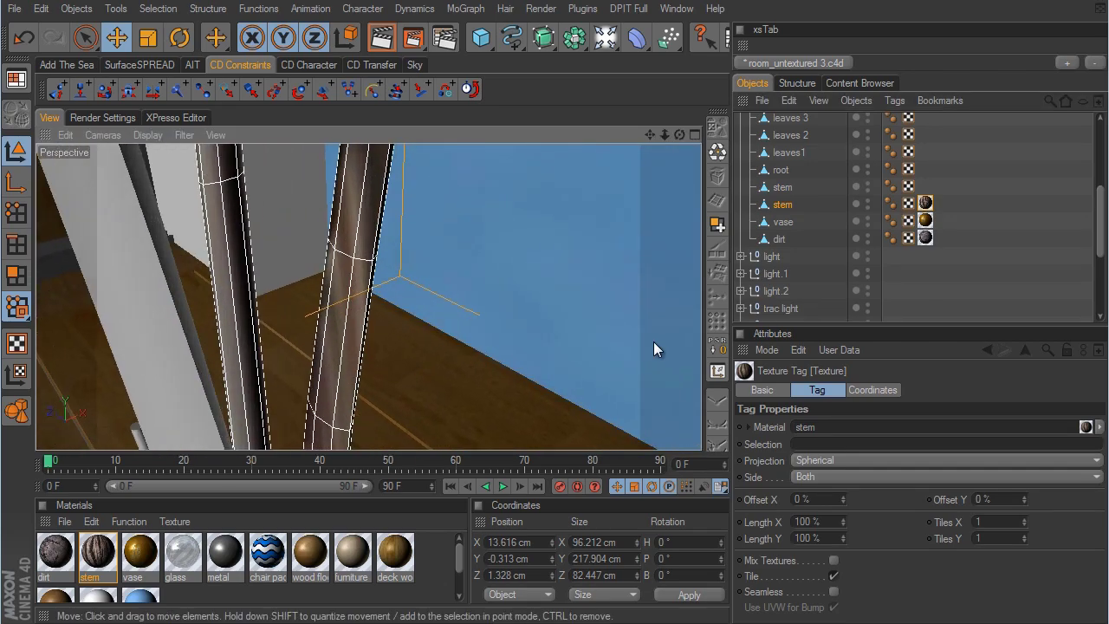
left_click_drag(482, 225, 649, 339, "alt")
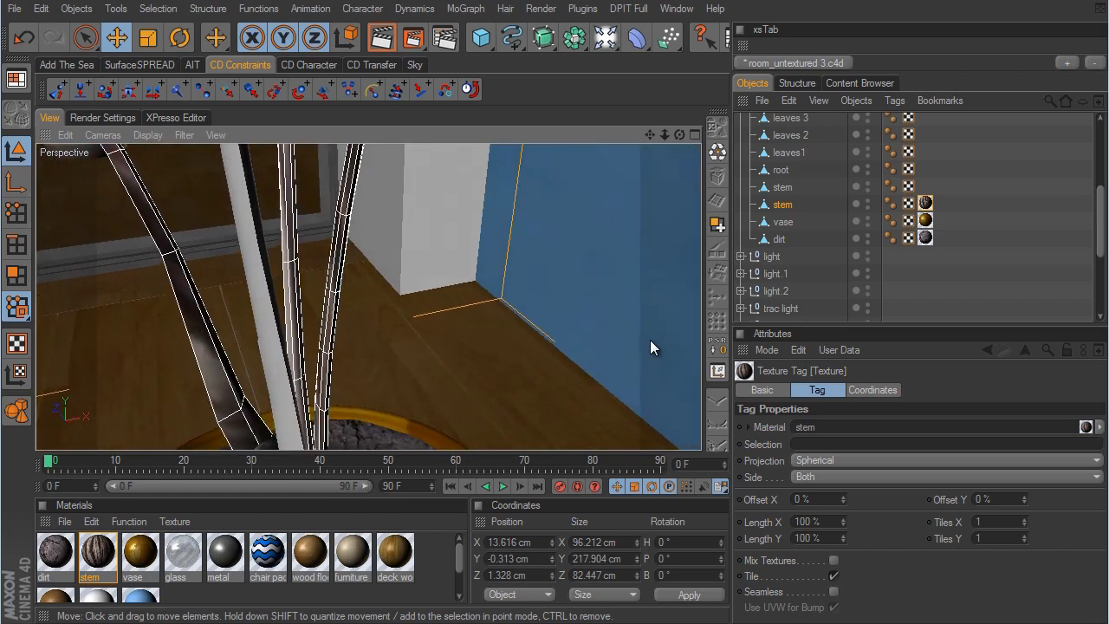
left_click_drag(470, 242, 653, 349, "alt")
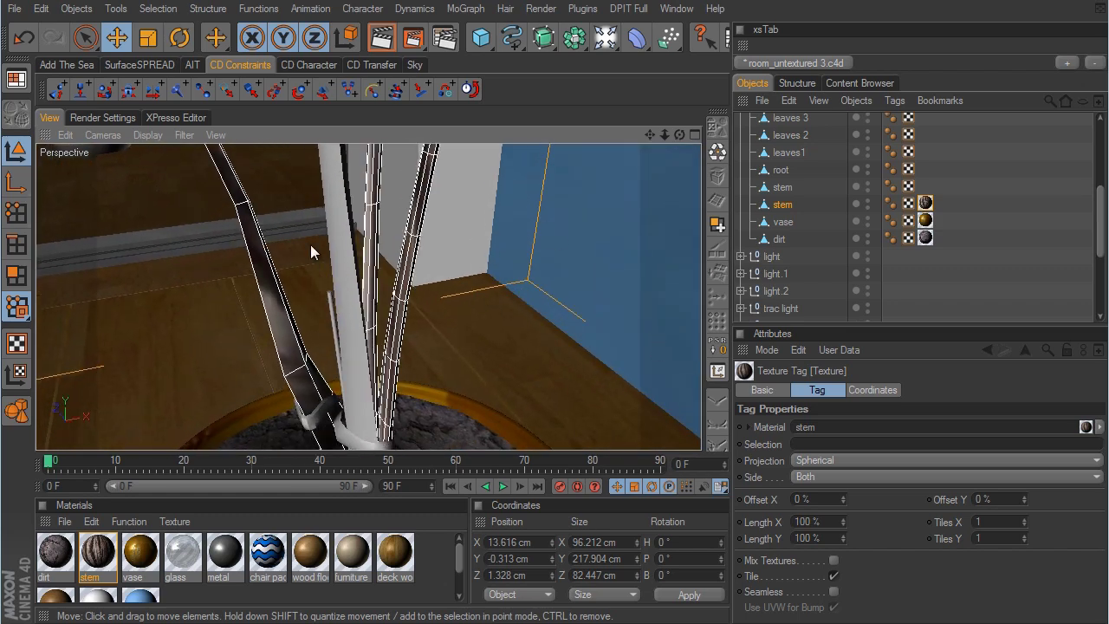
left_click(843, 460)
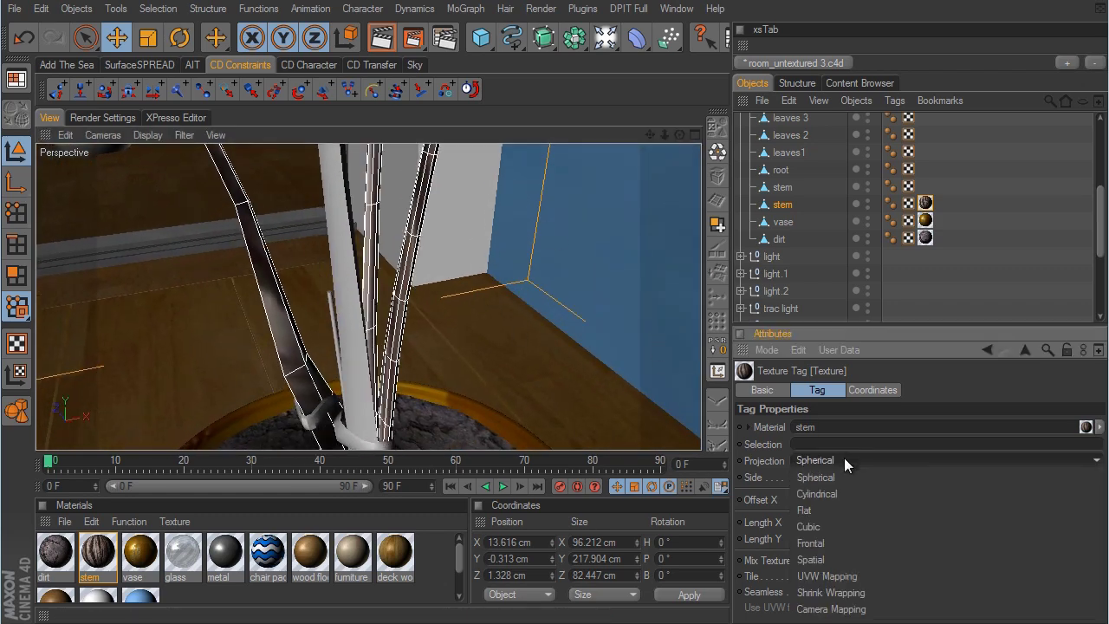
left_click(844, 524)
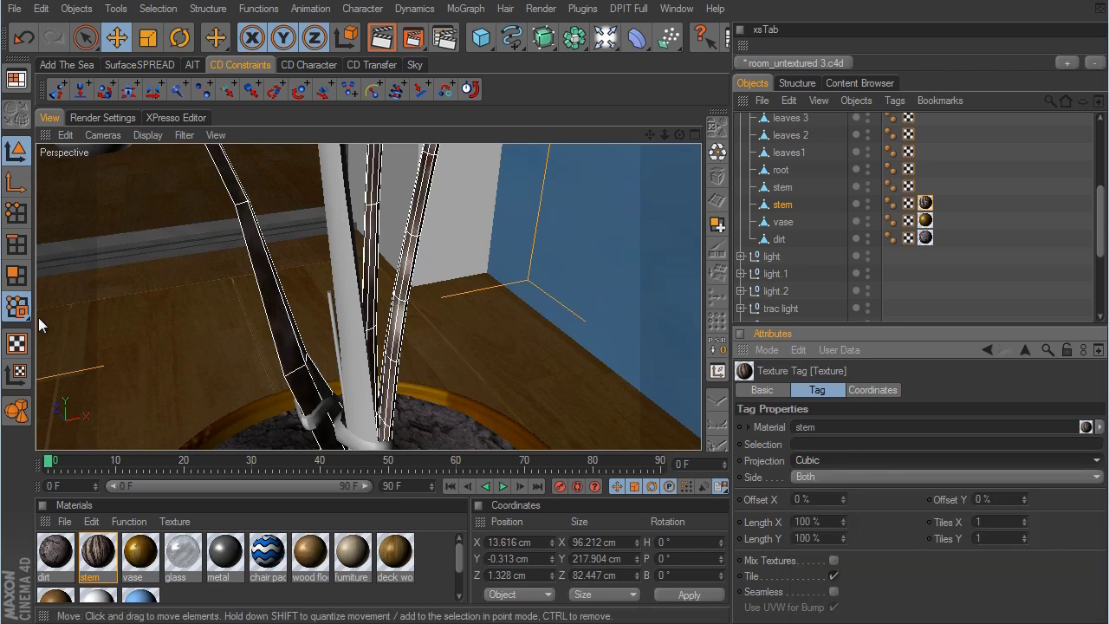
Scale the stem's texture projection uniformly to about 6.2 cm, then return to moving models.
left_click(18, 372)
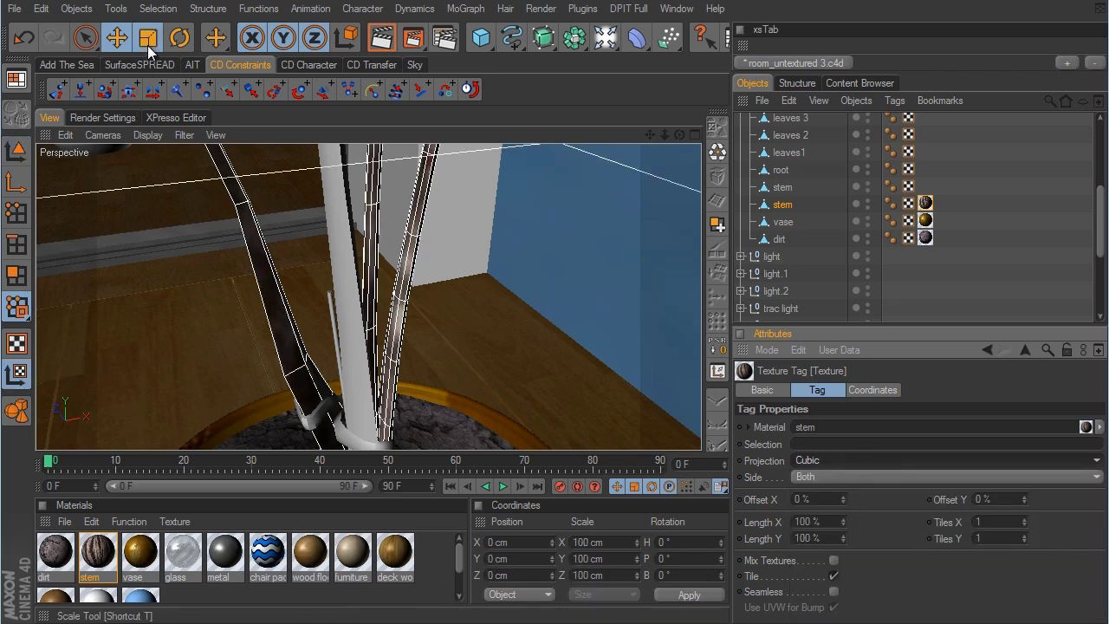
left_click(148, 44)
left_click_drag(552, 237, 648, 341)
right_click_drag(559, 237, 646, 341, "alt")
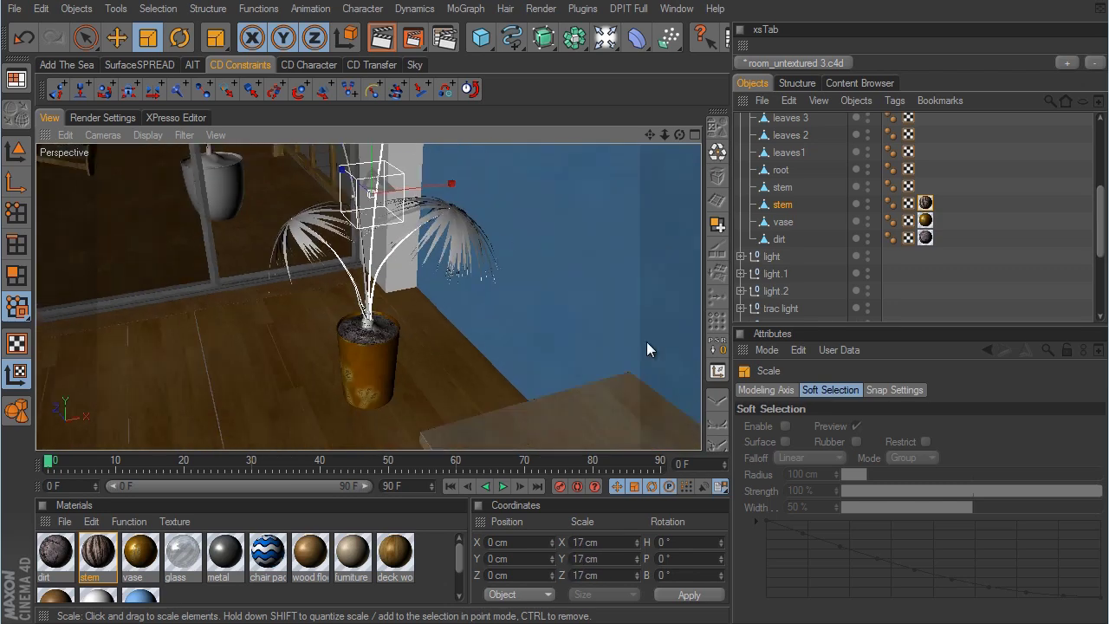
left_click_drag(596, 208, 652, 351)
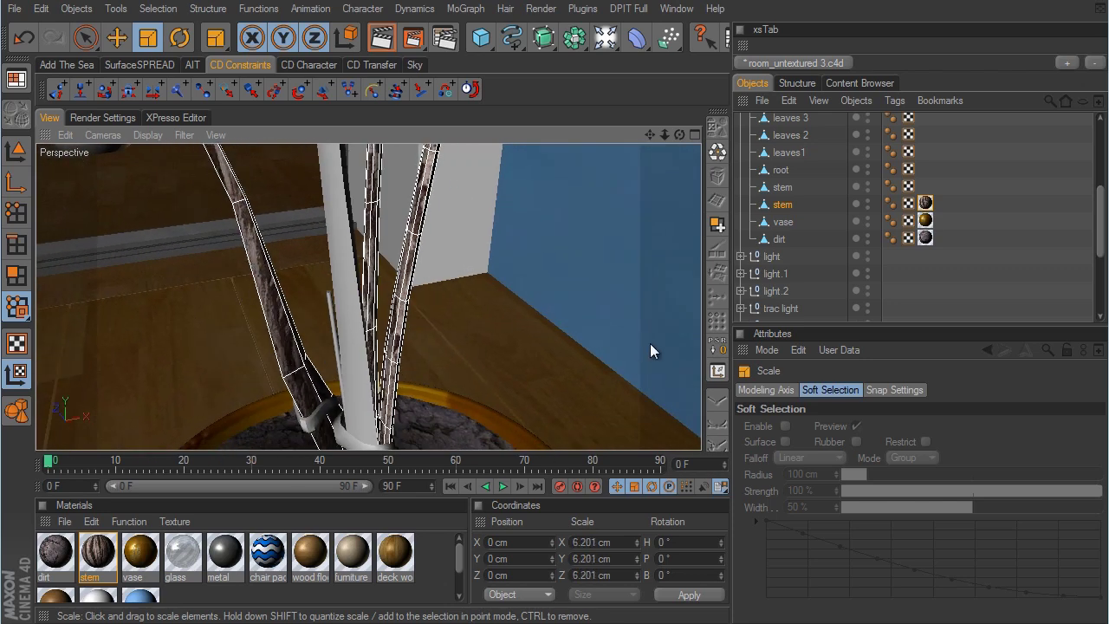
left_click(16, 158)
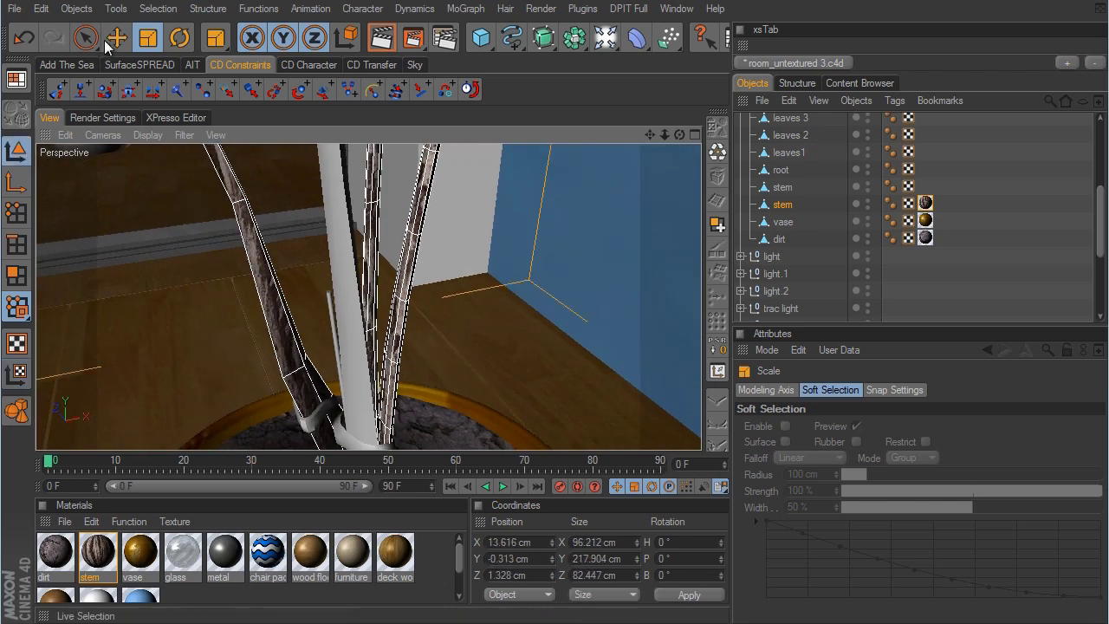
left_click(116, 38)
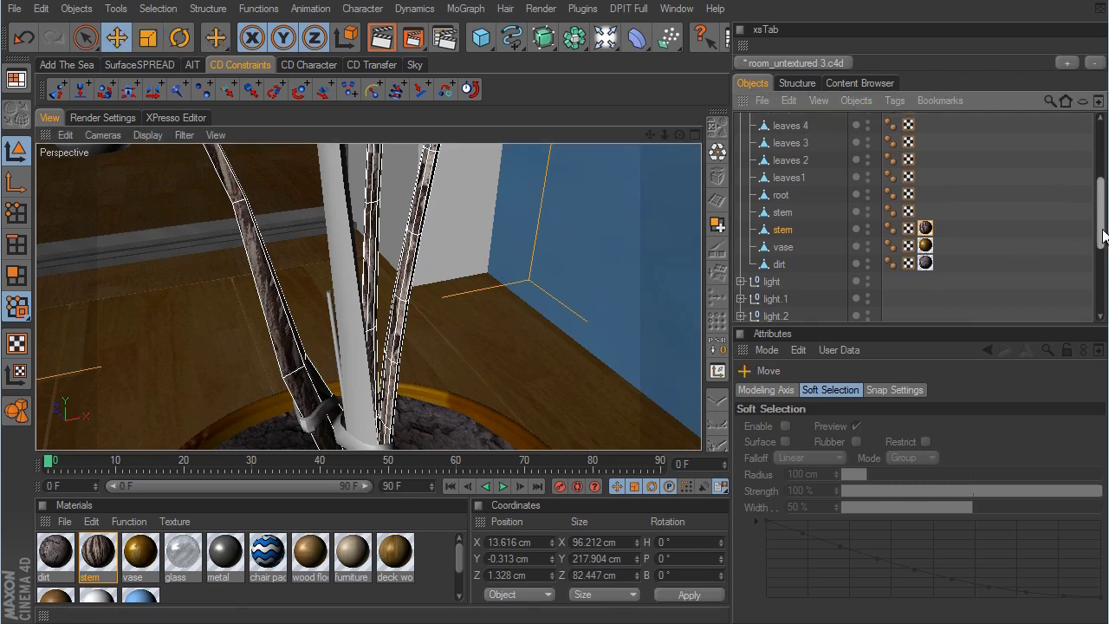
Copy the finished stem texture tag, with its cubic projection, onto plant 1's other stem object.
scroll(1097, 235, "up", 3)
left_click(925, 282)
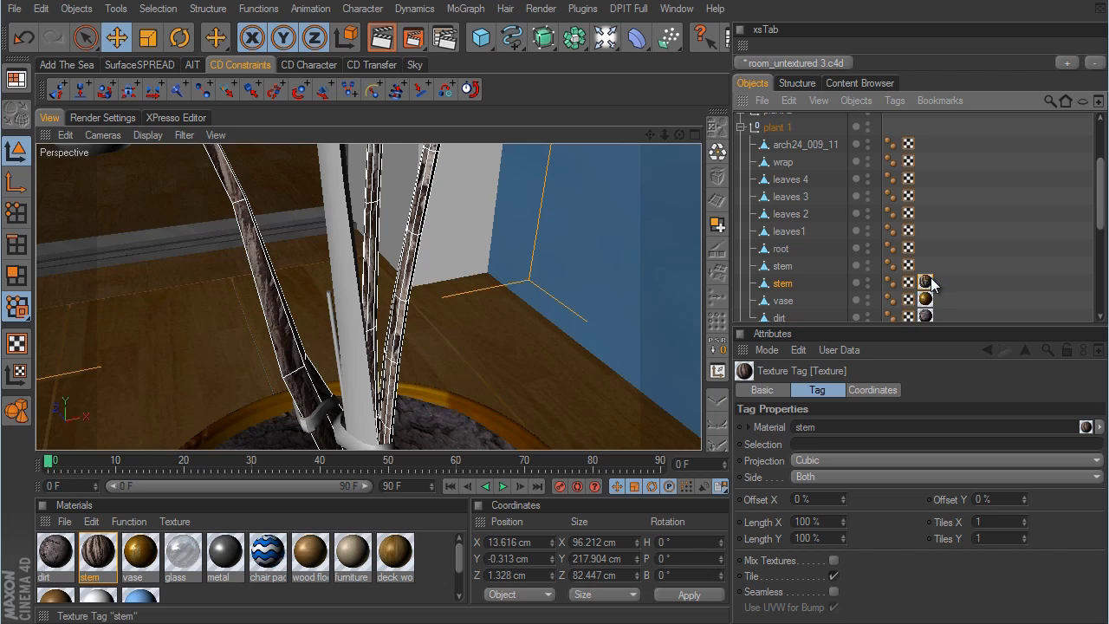
left_click_drag(926, 280, 924, 264, "ctrl")
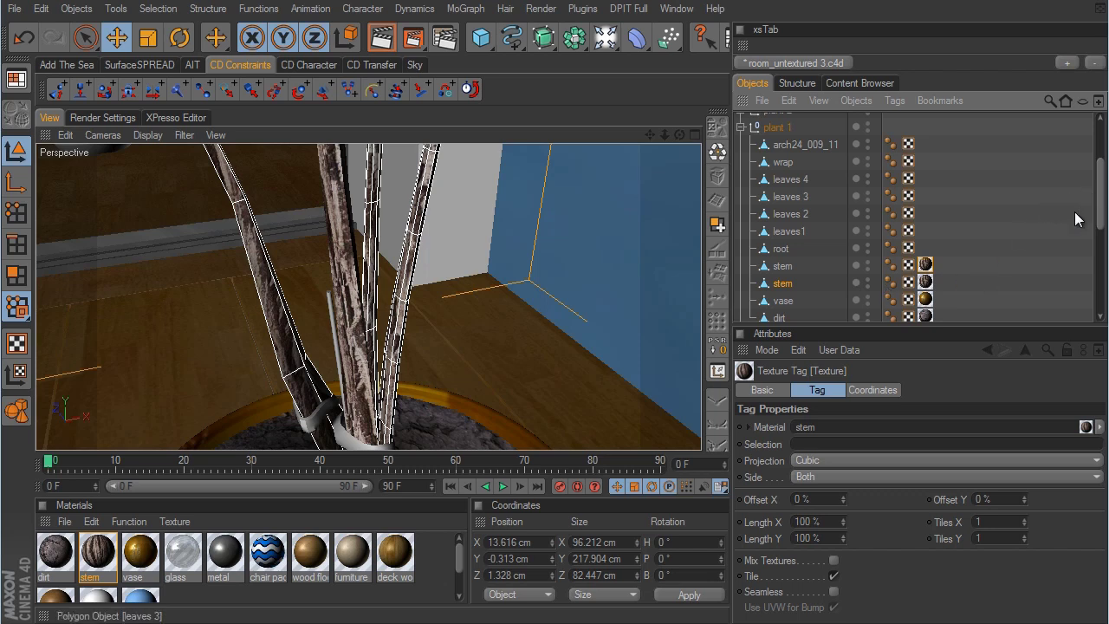
Copy the finished stem texture tag, with its cubic projection, onto plant 1's root object.
scroll(1100, 185, "up", 3)
scroll(1101, 184, "up", 3)
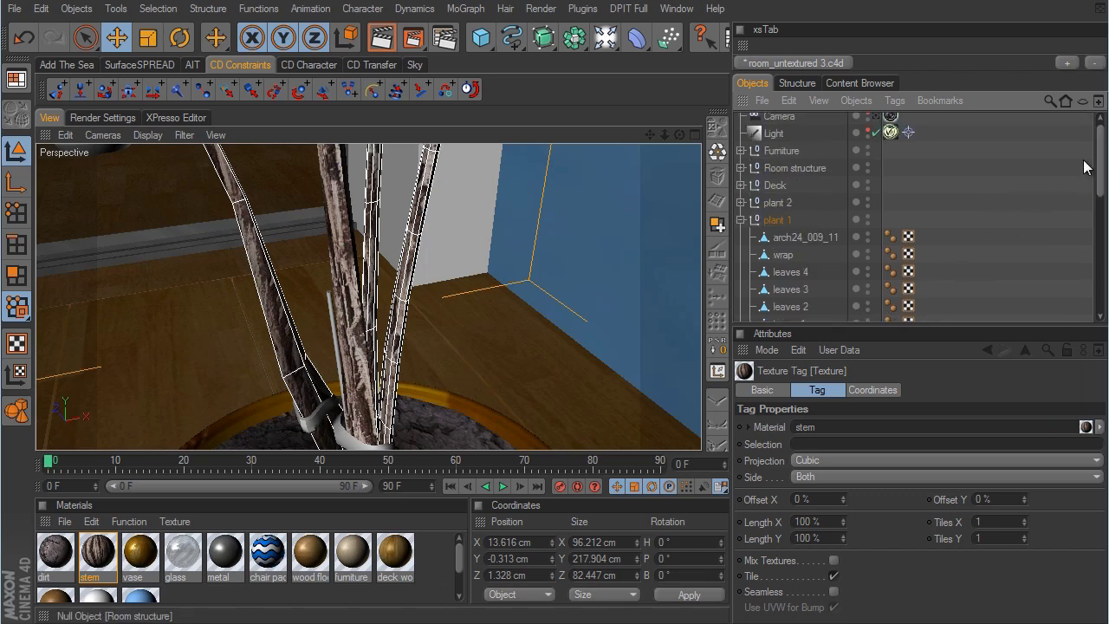
scroll(1098, 195, "down", 7)
left_click_drag(1094, 193, 1094, 196)
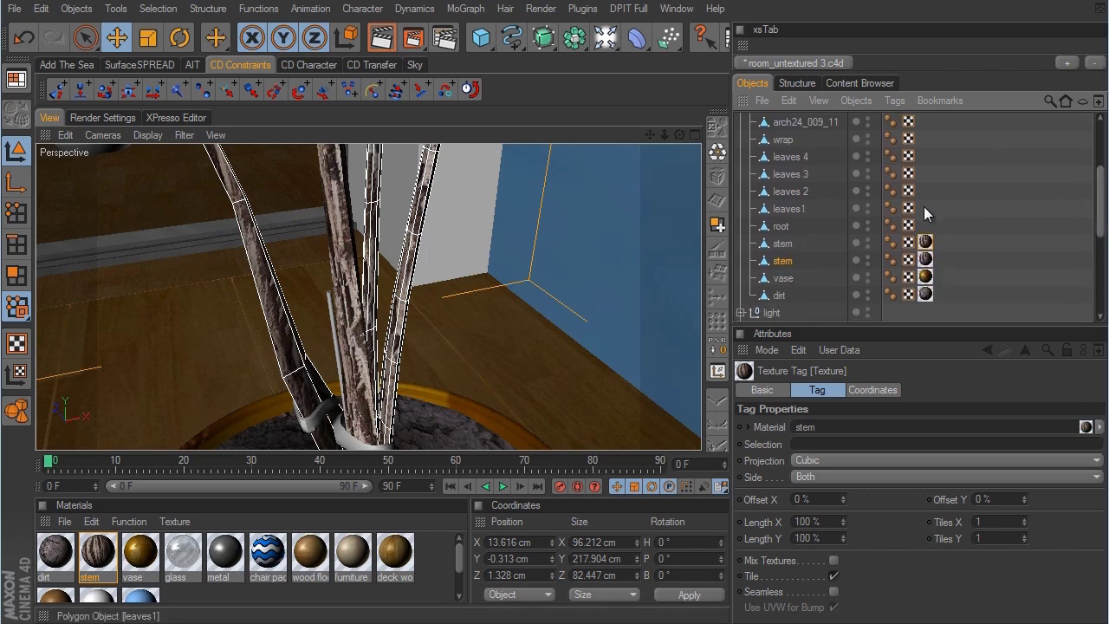
left_click(781, 226)
key("o")
mouse_move(656, 345)
left_mouse_down("alt")
mouse_move(638, 346)
mouse_move(648, 349)
left_mouse_up("alt")
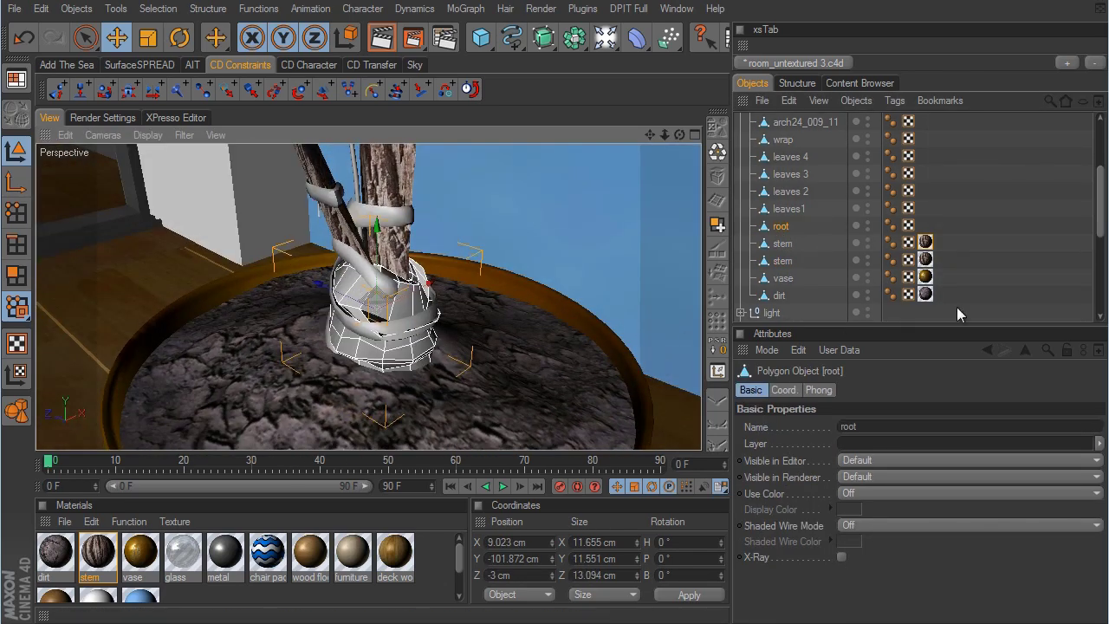
left_click_drag(925, 243, 925, 226, "ctrl")
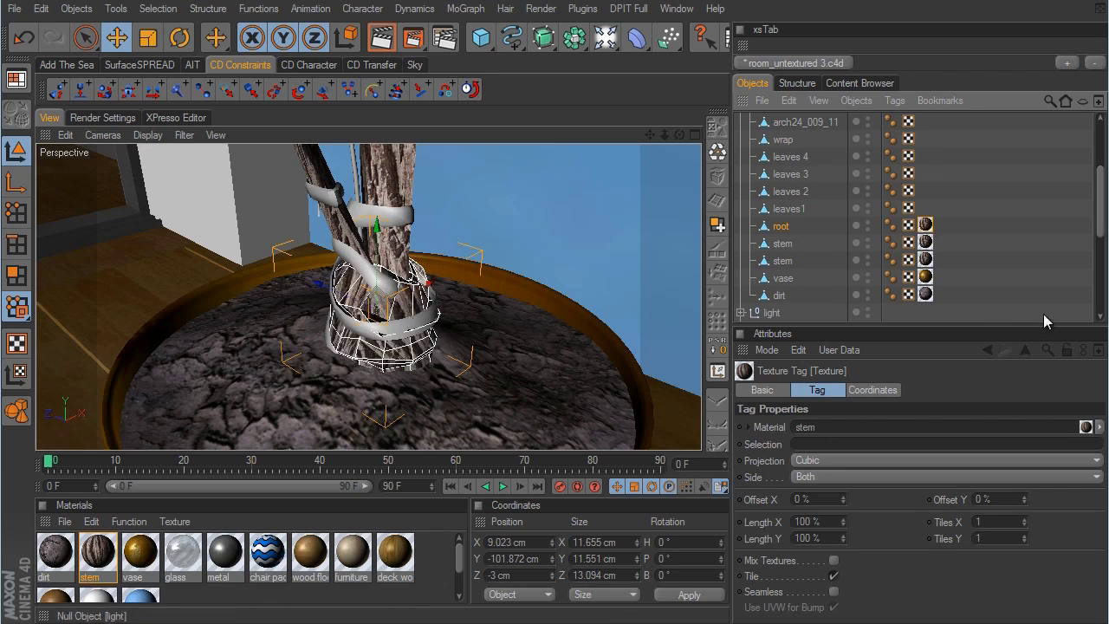
Duplicate the stem material and open the copy's material settings.
scroll(759, 246, "up", 2)
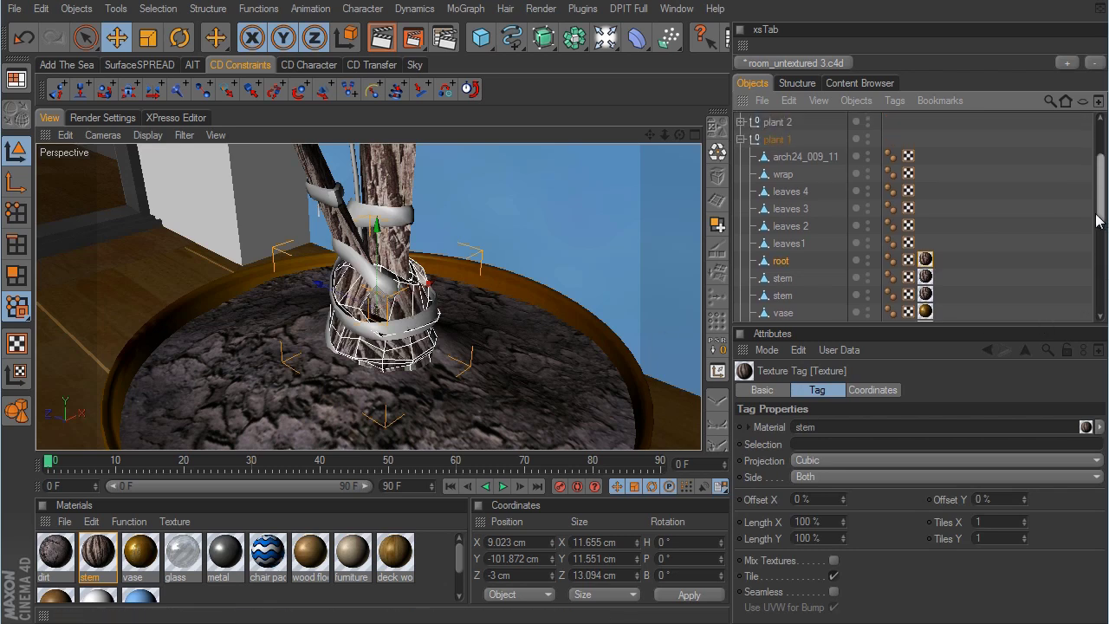
left_click(100, 553)
left_click_drag(98, 554, 157, 557, "ctrl")
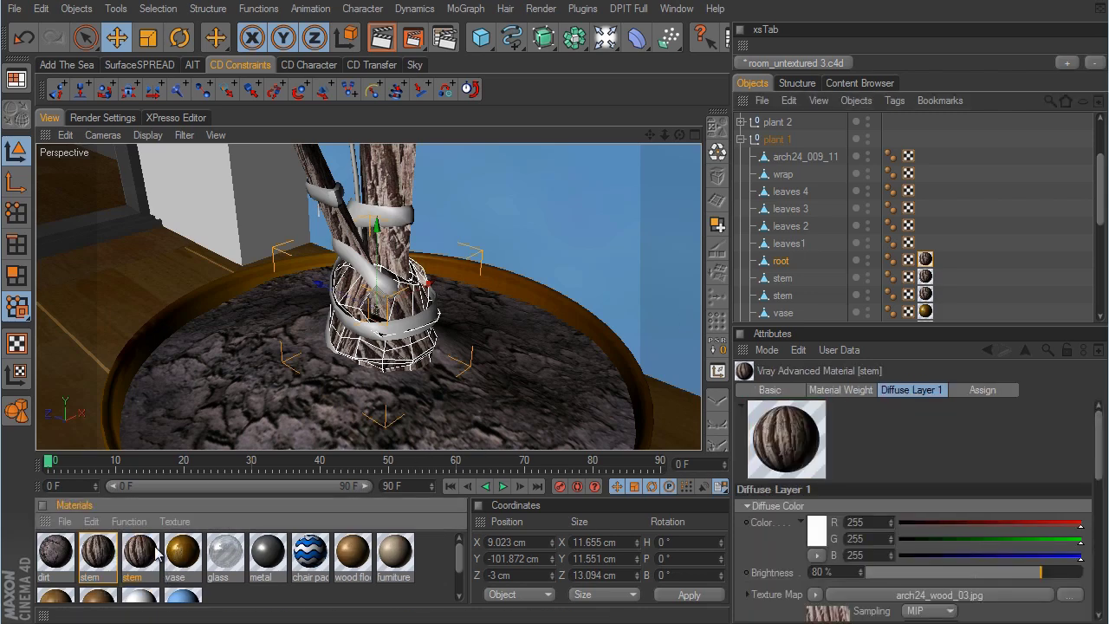
double_click(140, 550)
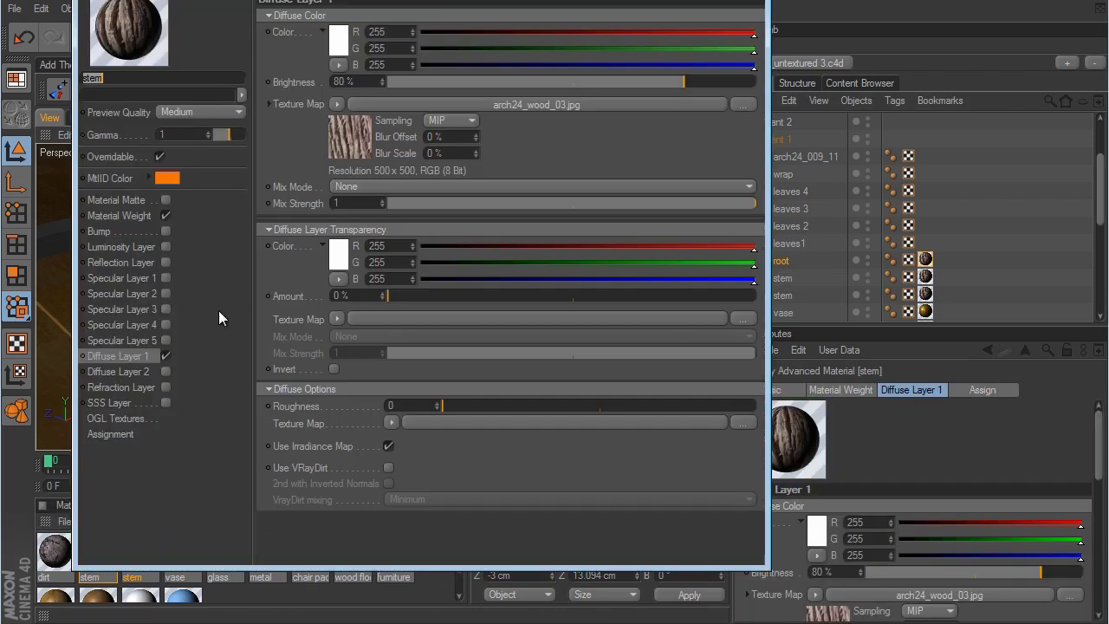
Load arch24_leaf-01 as the duplicate material's diffuse texture map, rename the material leaves and close its settings.
left_click(337, 104)
left_click(355, 138)
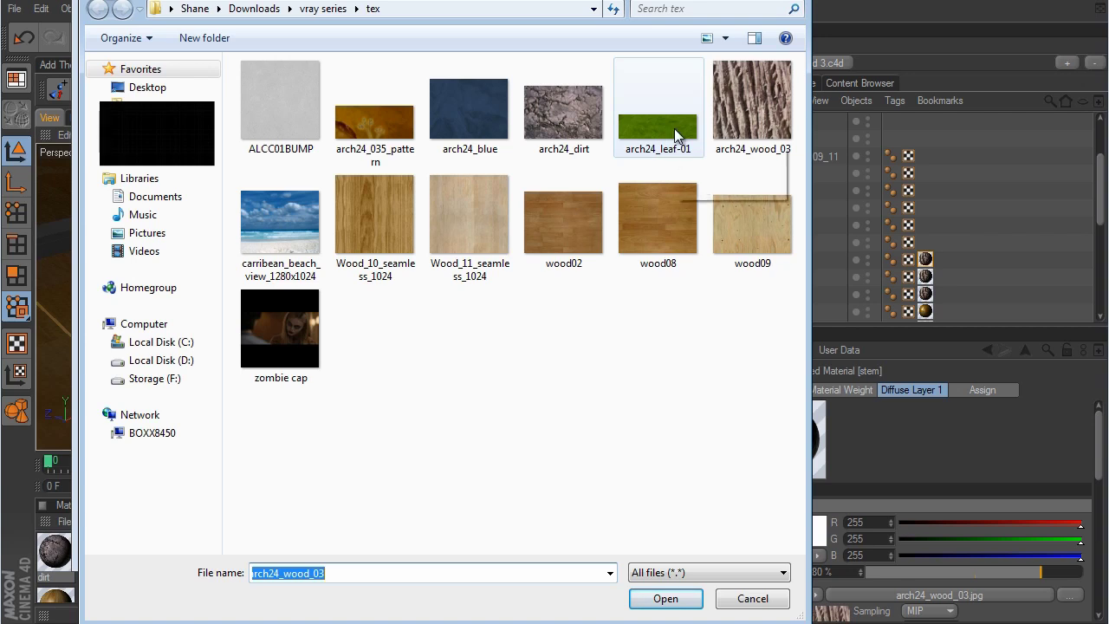
left_click(676, 134)
left_click(666, 597)
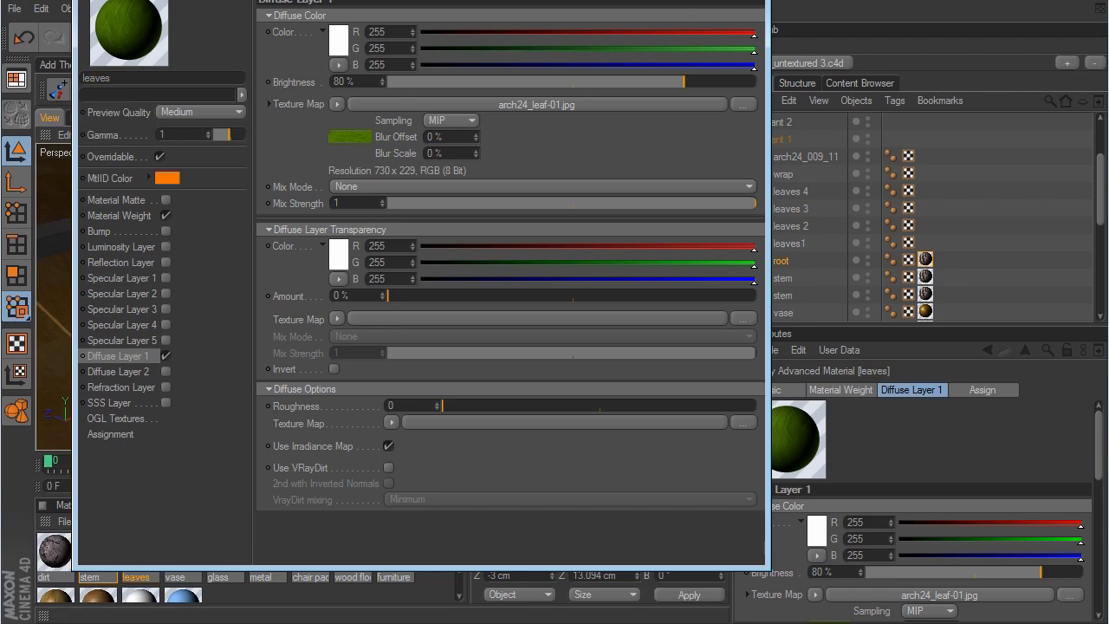
key("alt+F4")
Apply the leaves material to plant 1's leaves1 object.
left_click_drag(493, 503, 788, 245)
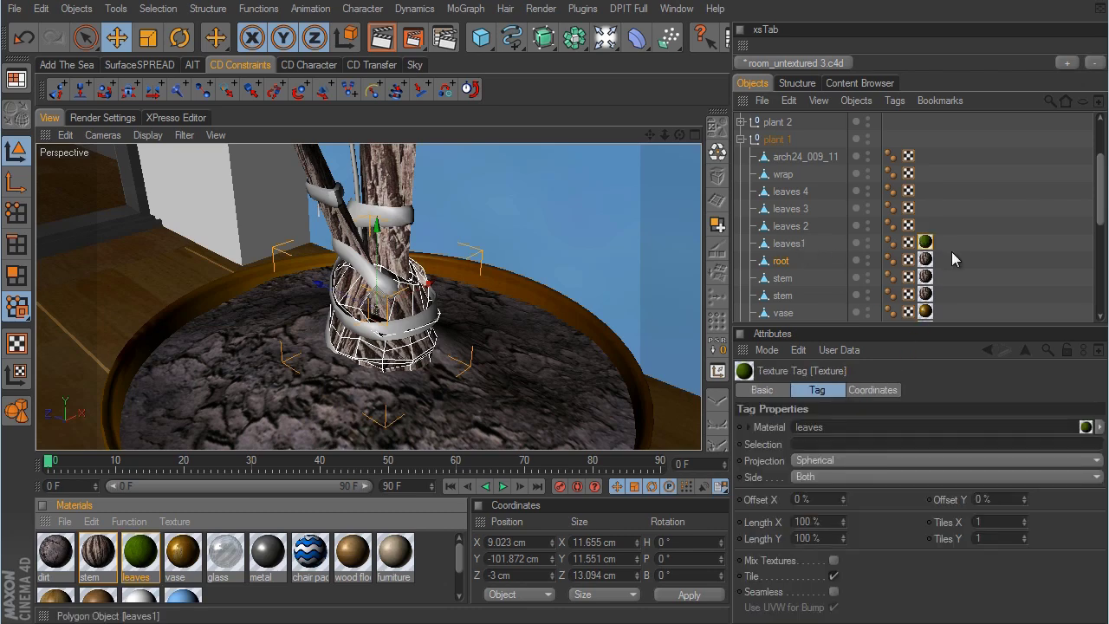
left_click(790, 243)
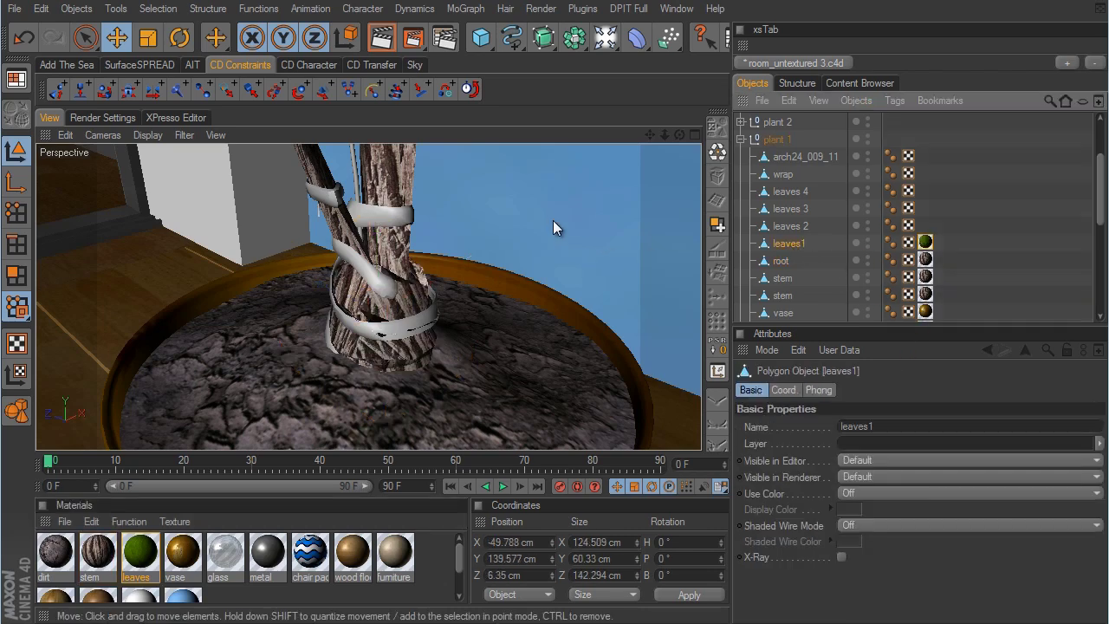
scroll(633, 341, "down", 3)
scroll(632, 342, "down", 3)
middle_click_drag(649, 343, 649, 338, "alt")
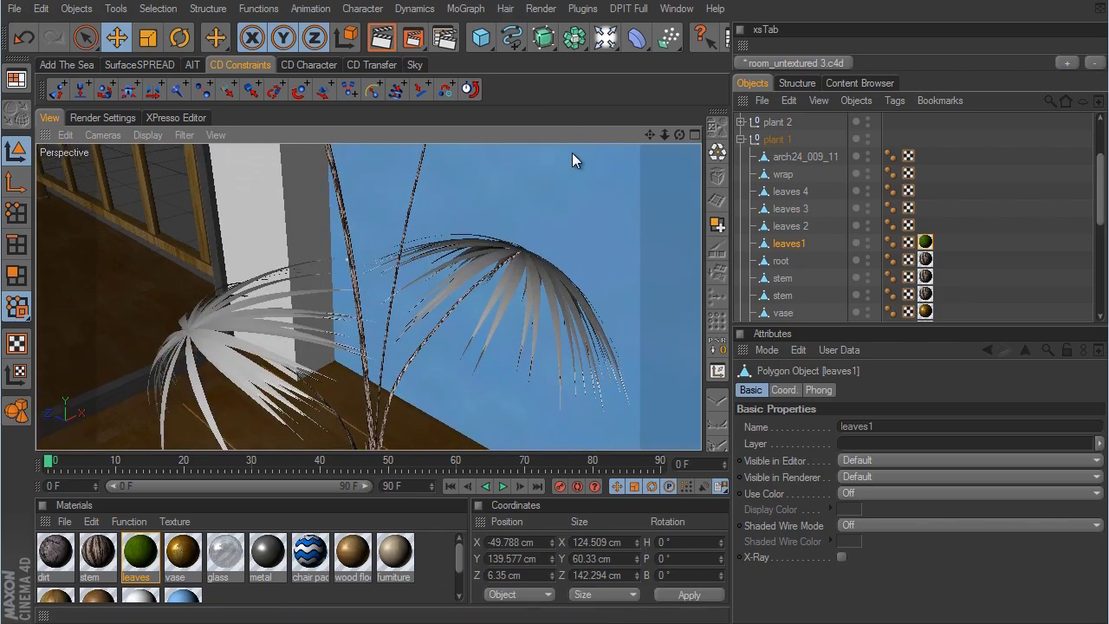
scroll(571, 152, "down", 3)
right_click(568, 137)
left_click(485, 212)
middle_click_drag(534, 254, 649, 343, "alt")
scroll(650, 343, "up", 3)
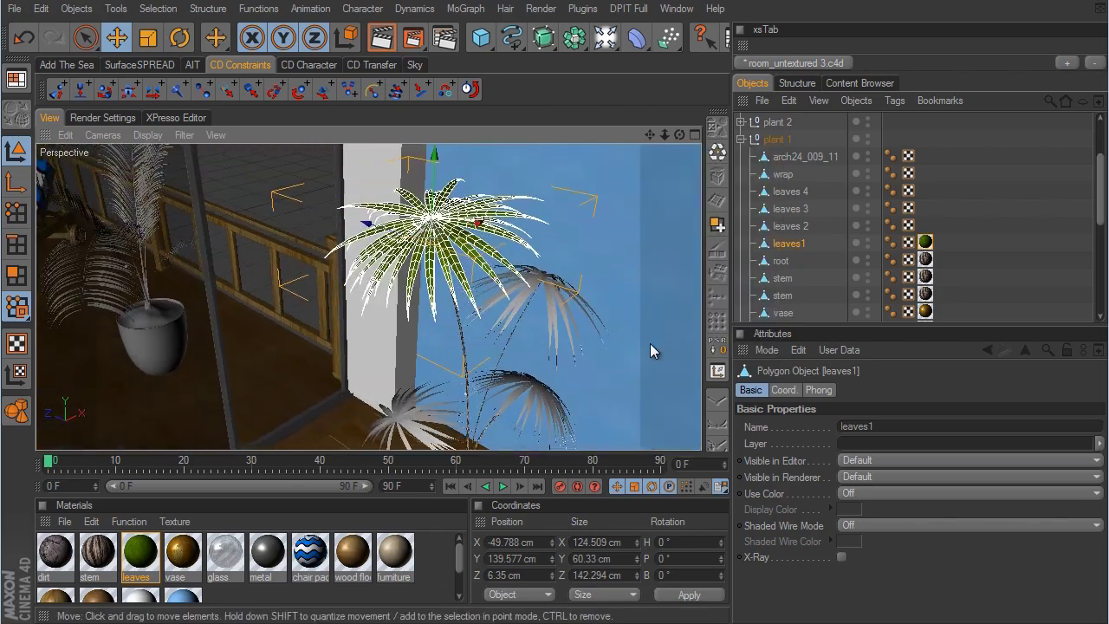
scroll(651, 341, "up", 8)
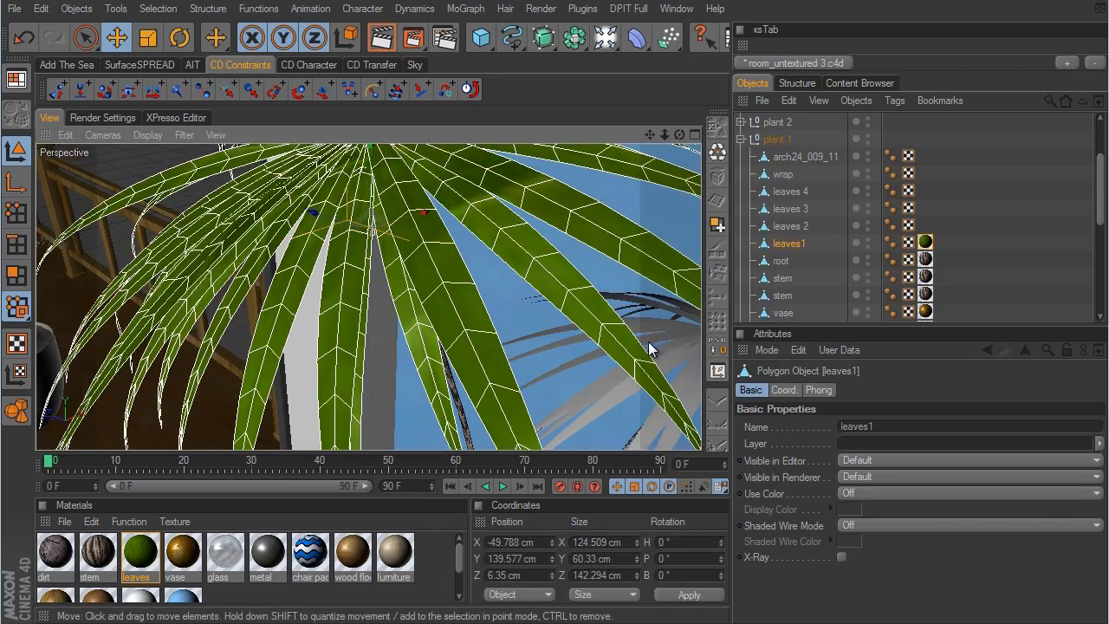
Set the projection of the leaves1 object's texture tag to Cubic.
left_click(925, 242)
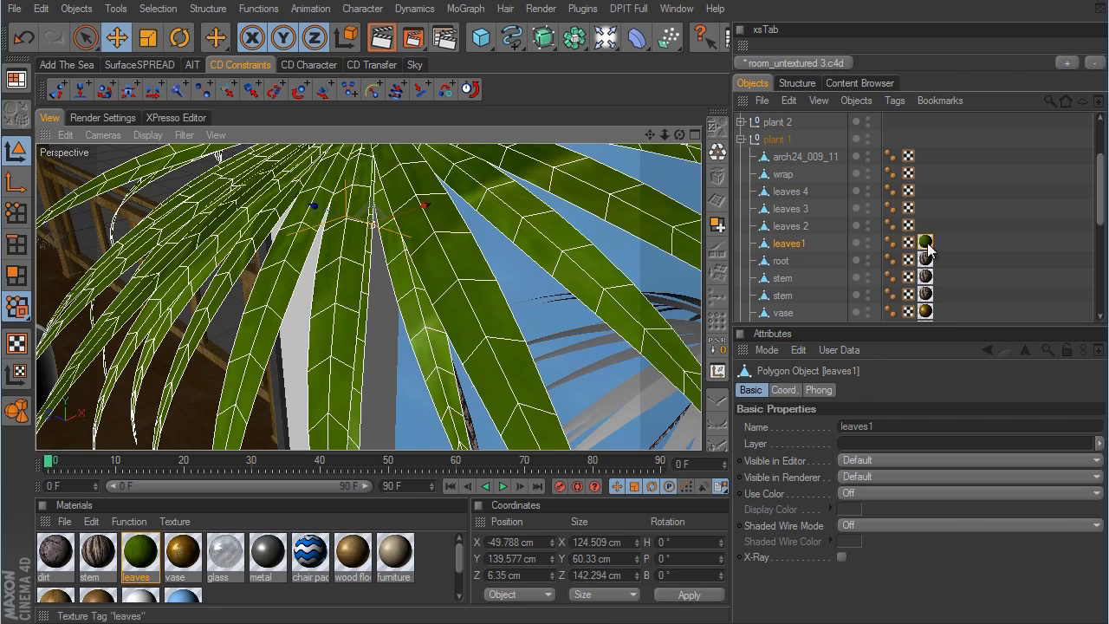
left_click(832, 460)
left_click(832, 525)
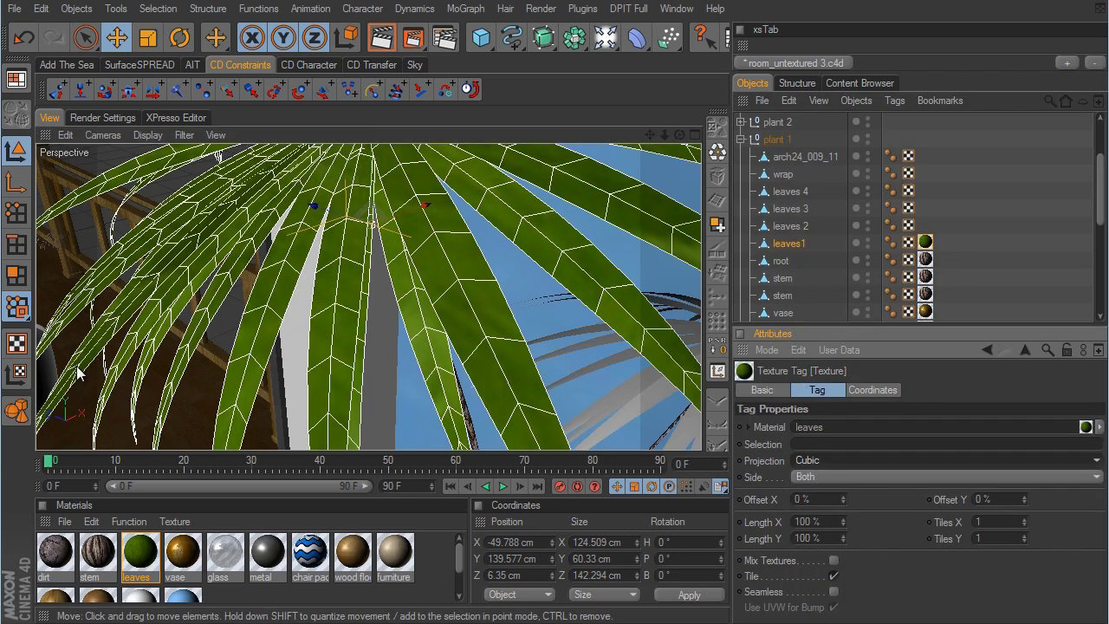
Scale the leaves1 texture projection uniformly to 25 cm, then return to moving models and clear the selection.
left_click(17, 372)
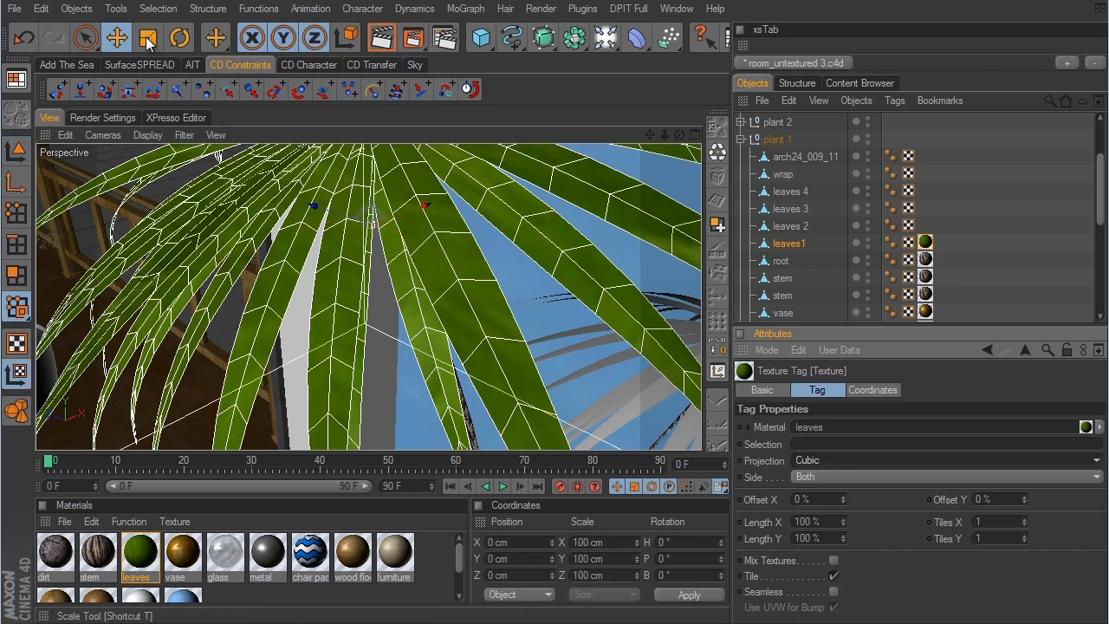
left_click(148, 38)
scroll(501, 253, "down", 6)
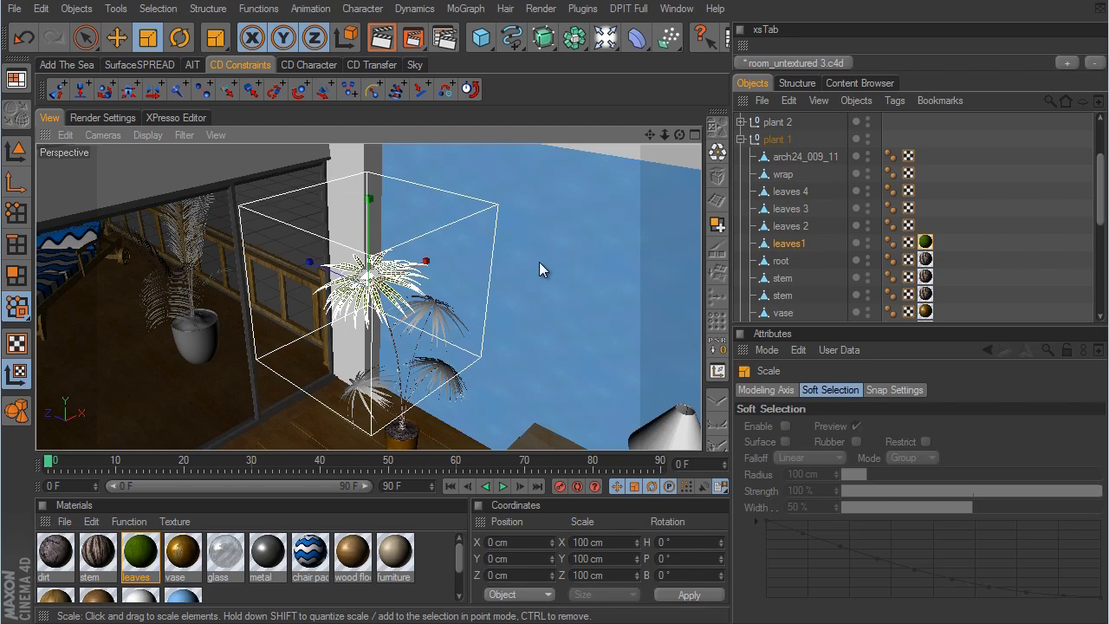
mouse_move(600, 256)
right_mouse_down("alt")
mouse_move(670, 343)
mouse_move(651, 342)
mouse_move(615, 257)
right_mouse_up("alt")
left_click_drag(615, 258, 651, 341)
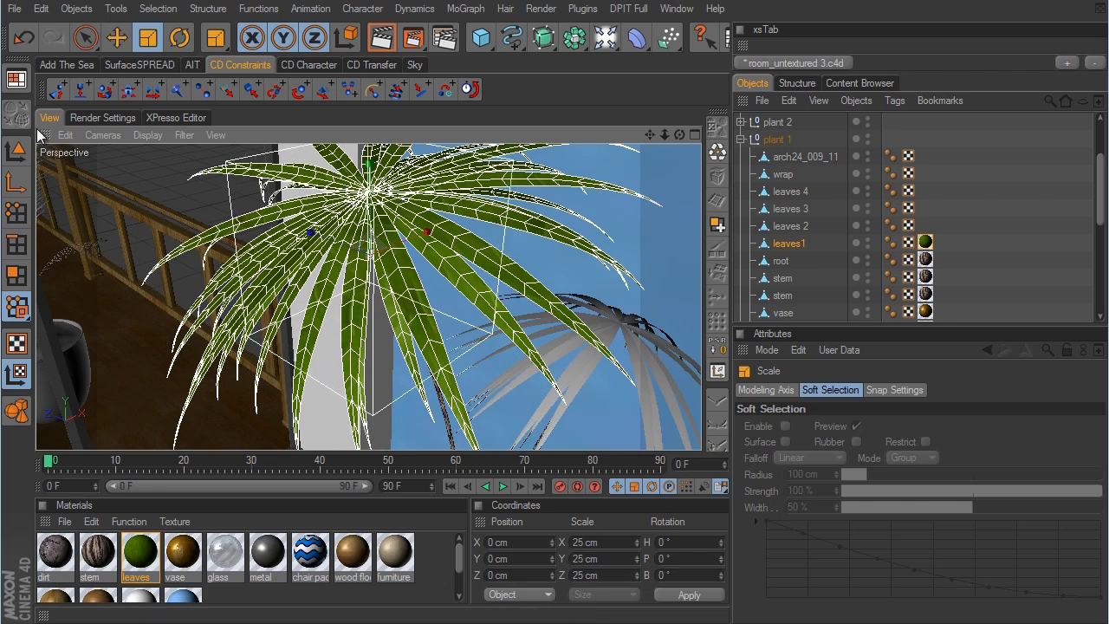
left_click(17, 149)
left_click(117, 37)
left_click(1010, 279)
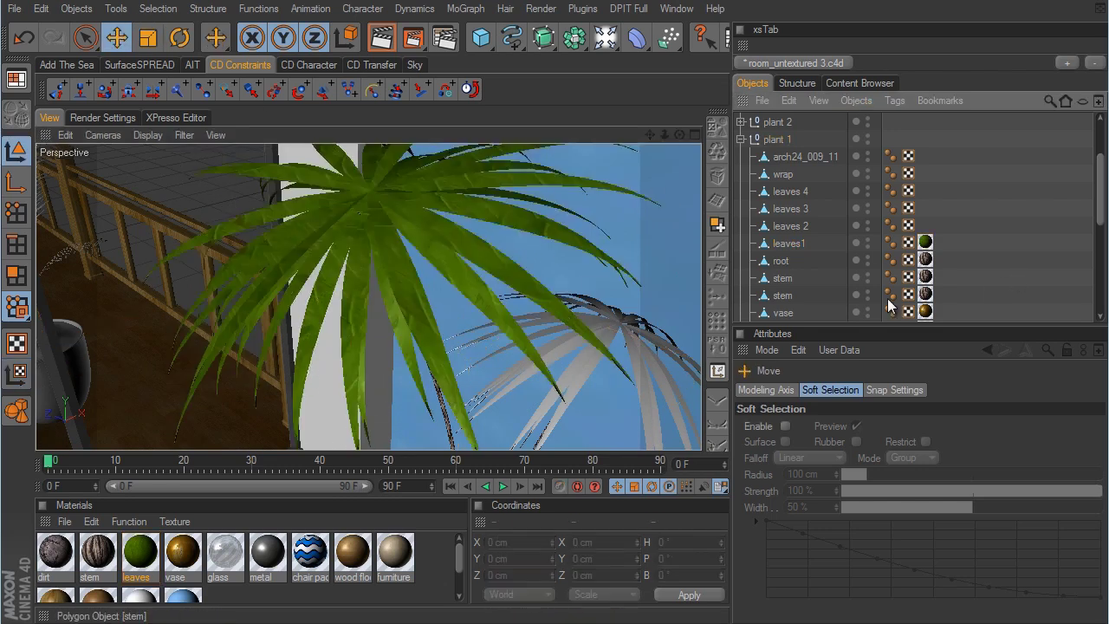
Copy the finished leaves texture tag from leaves1 onto plant 1's leaves 2, leaves 3 and leaves 4 objects.
right_click_drag(494, 261, 649, 343, "alt")
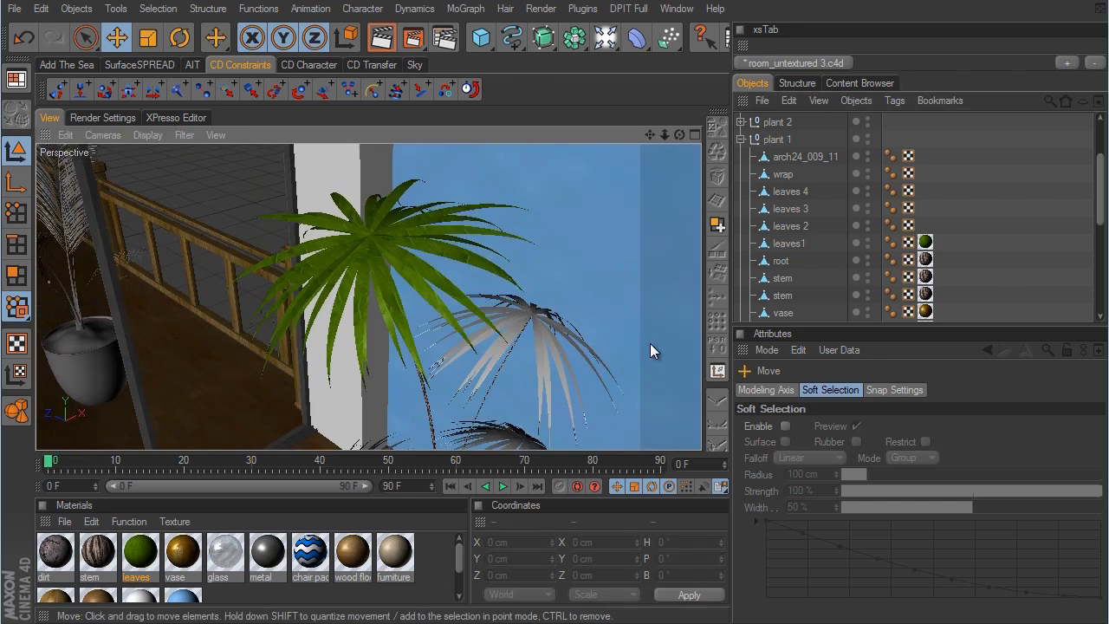
left_click(925, 243)
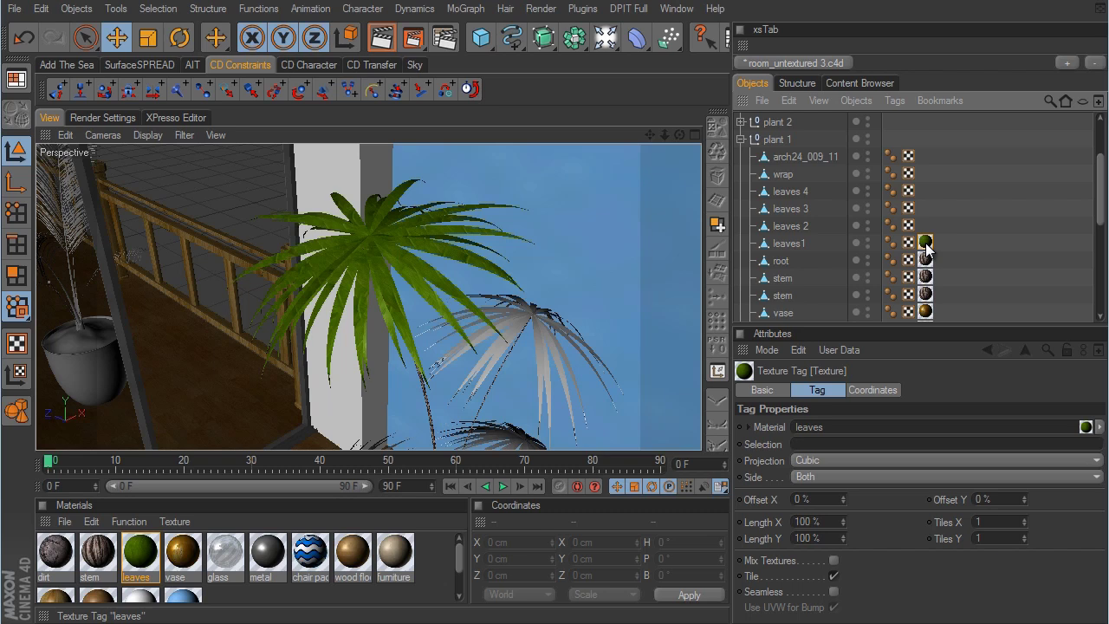
left_click_drag(925, 244, 927, 199, "ctrl")
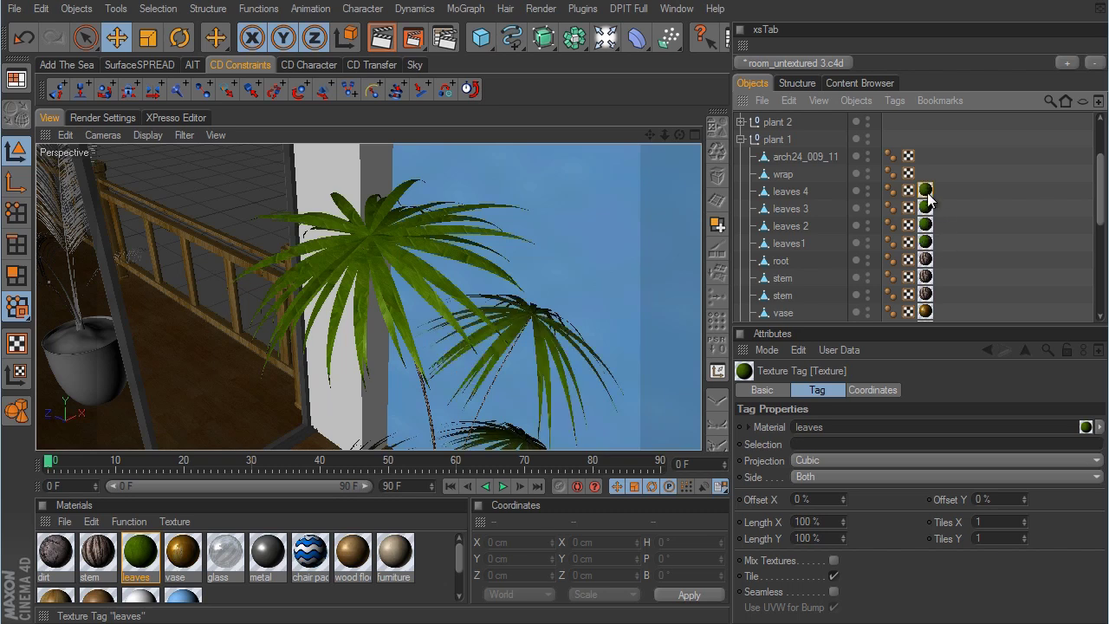
Examine plant 1's textured parts and its untextured wrap and arch24_009_11 objects around the stem base.
middle_click_drag(565, 357, 641, 433, "alt")
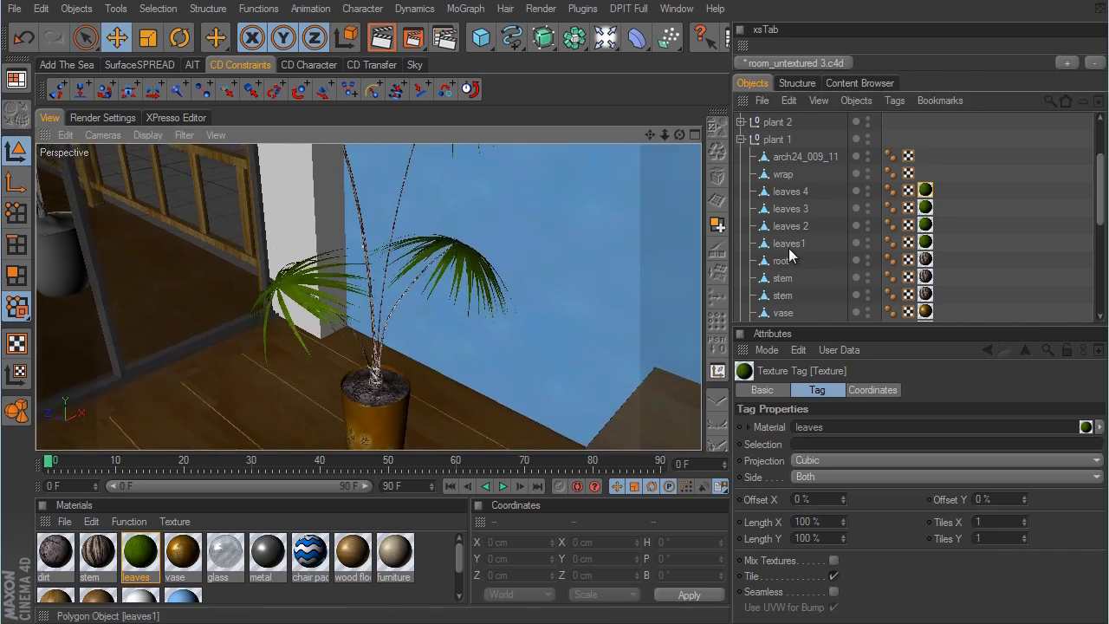
scroll(651, 346, "up", 8)
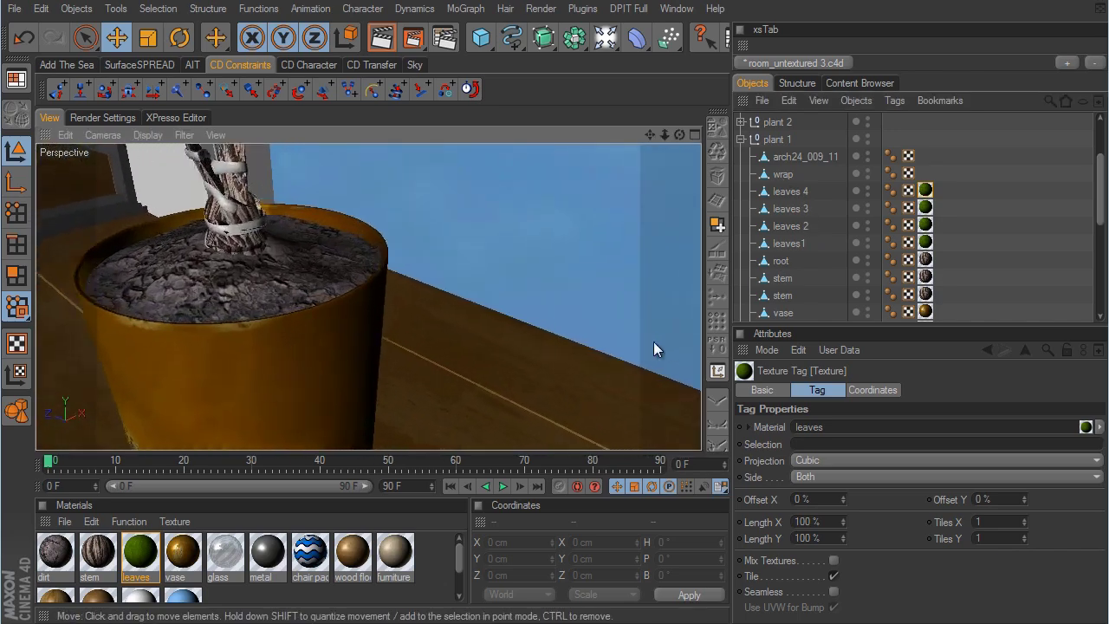
left_click_drag(653, 341, 426, 291, "alt")
middle_click_drag(426, 291, 648, 341, "alt")
left_click_drag(647, 341, 651, 341, "alt")
scroll(651, 341, "up", 2)
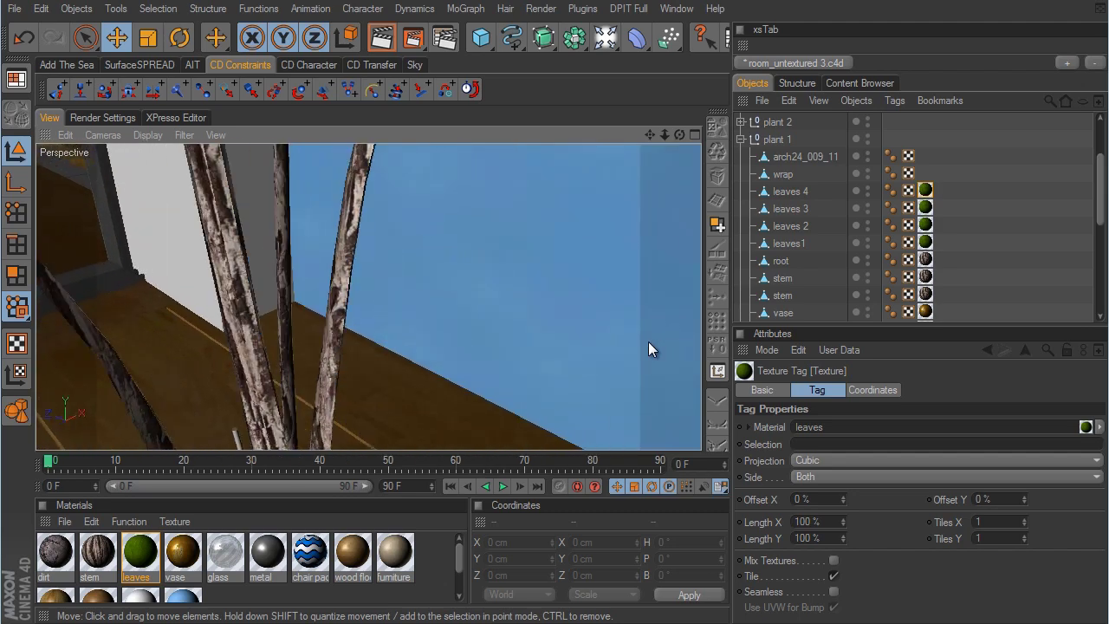
left_click(783, 174)
scroll(651, 339, "up", 2)
key("o")
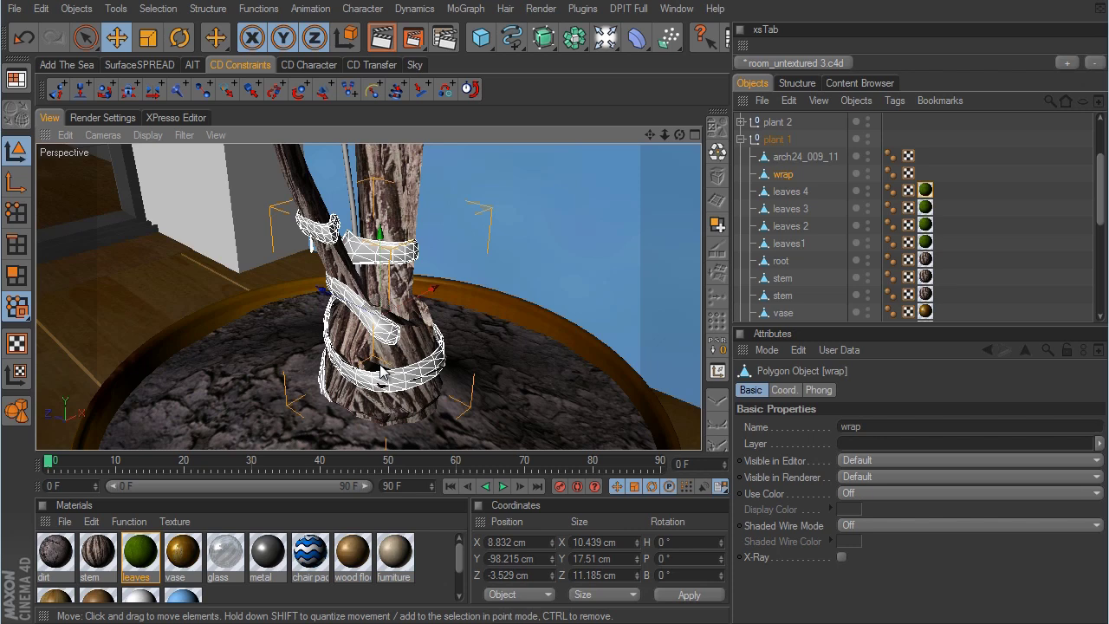
left_click(1008, 216)
left_click(806, 156)
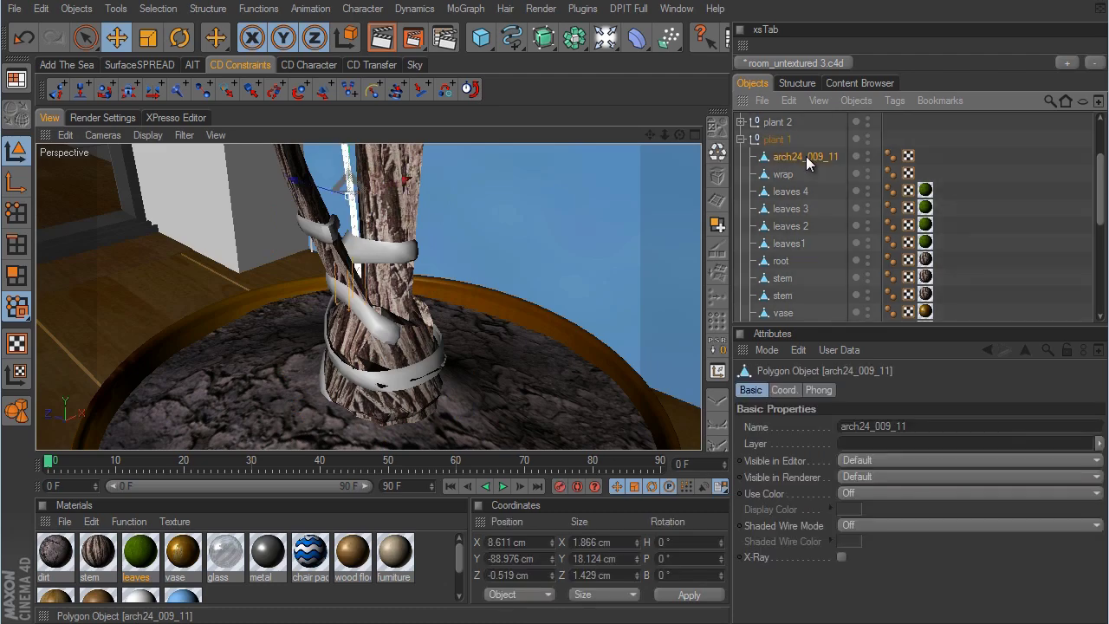
left_click_drag(563, 282, 496, 347, "alt")
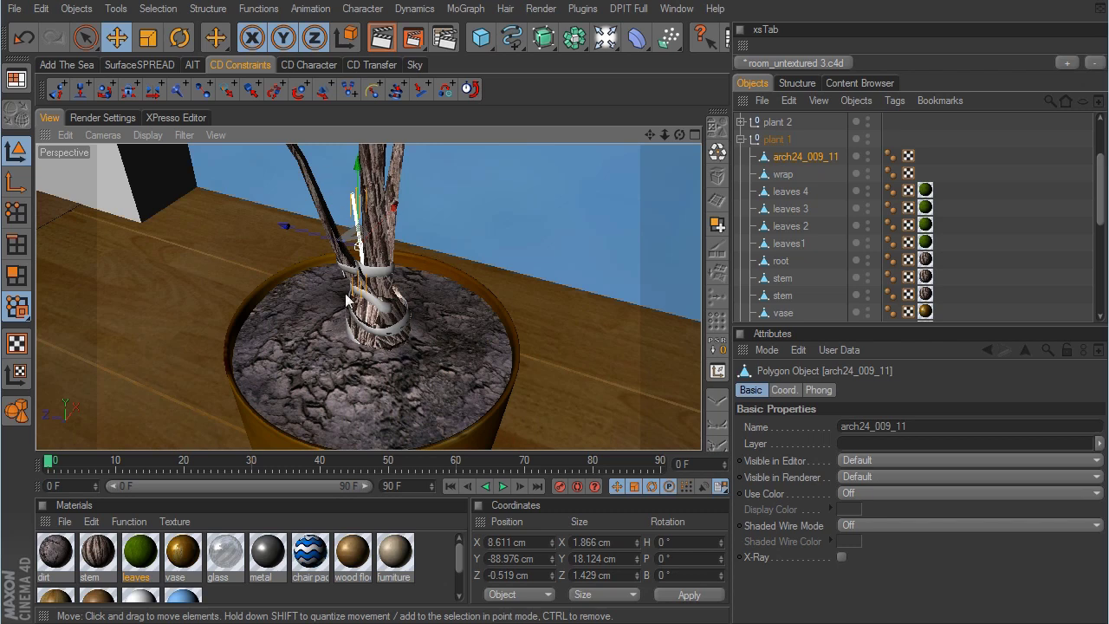
left_click_drag(399, 219, 667, 338, "alt")
left_click(1003, 250)
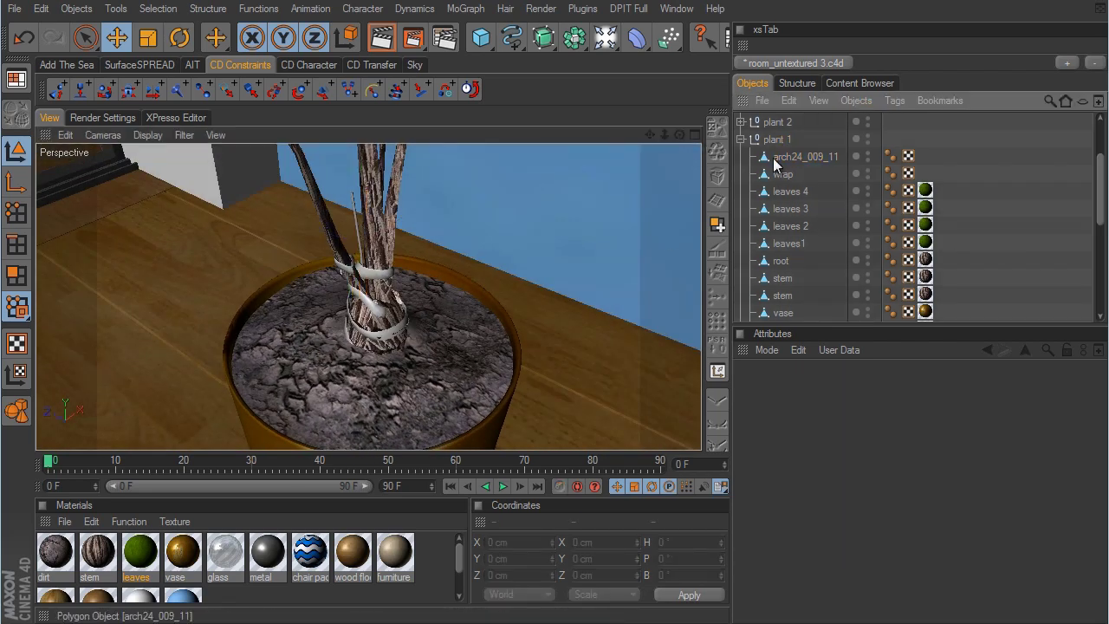
Expand plant 2 and copy the leaves texture tag from plant 1's leaves 4 onto plant 2's leaves object just above its vase.
left_click(741, 122)
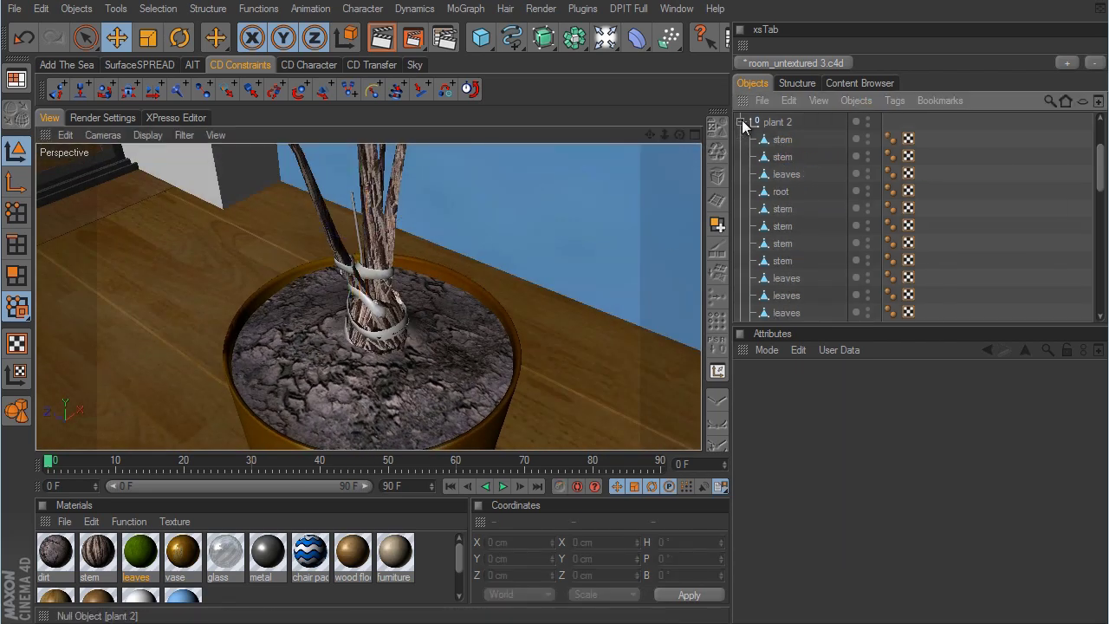
left_click_drag(504, 224, 644, 339, "alt")
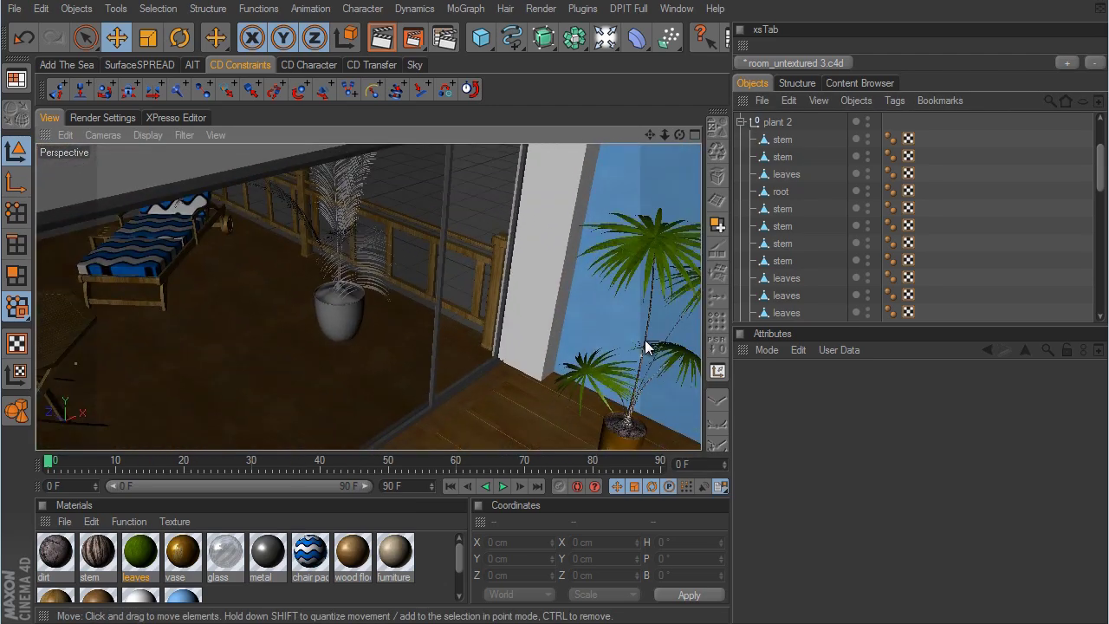
left_click_drag(1097, 160, 1093, 213)
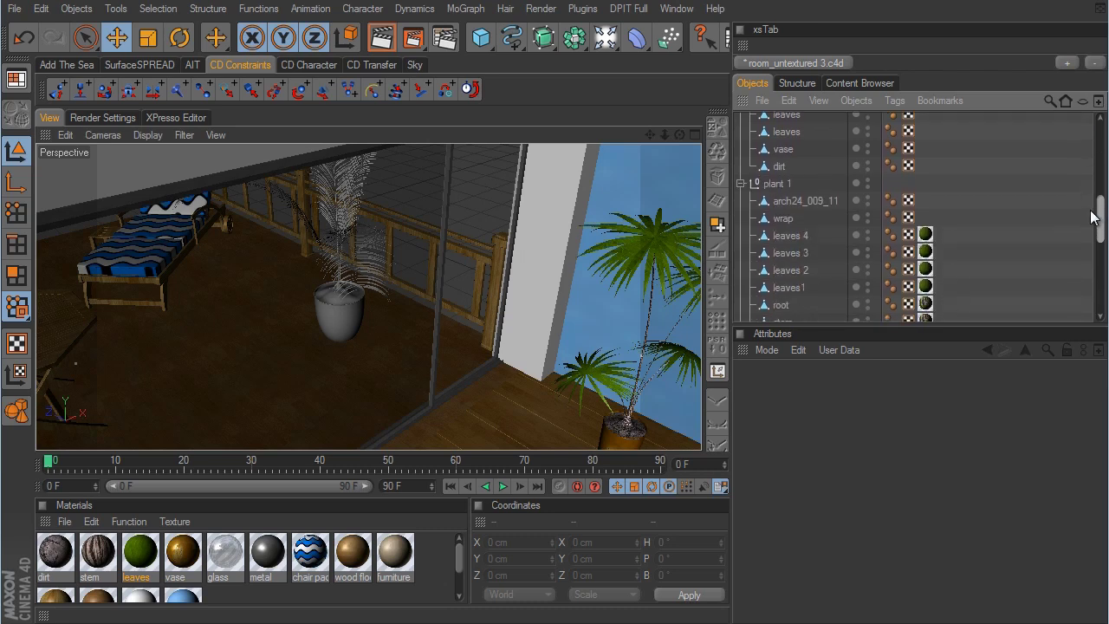
left_click(924, 237)
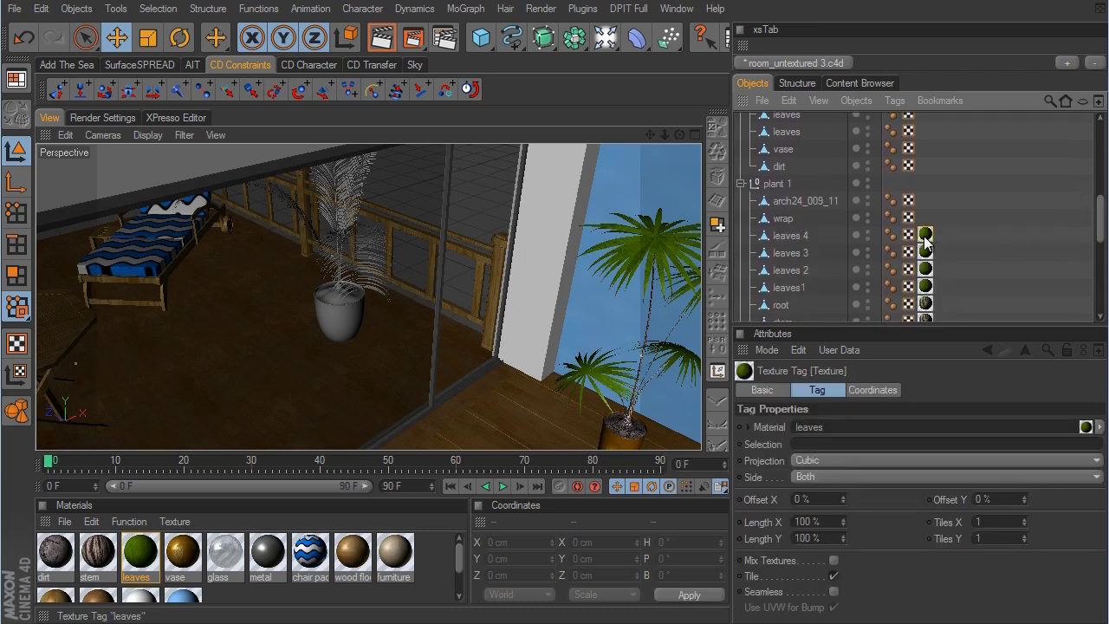
left_click_drag(926, 240, 923, 130, "ctrl")
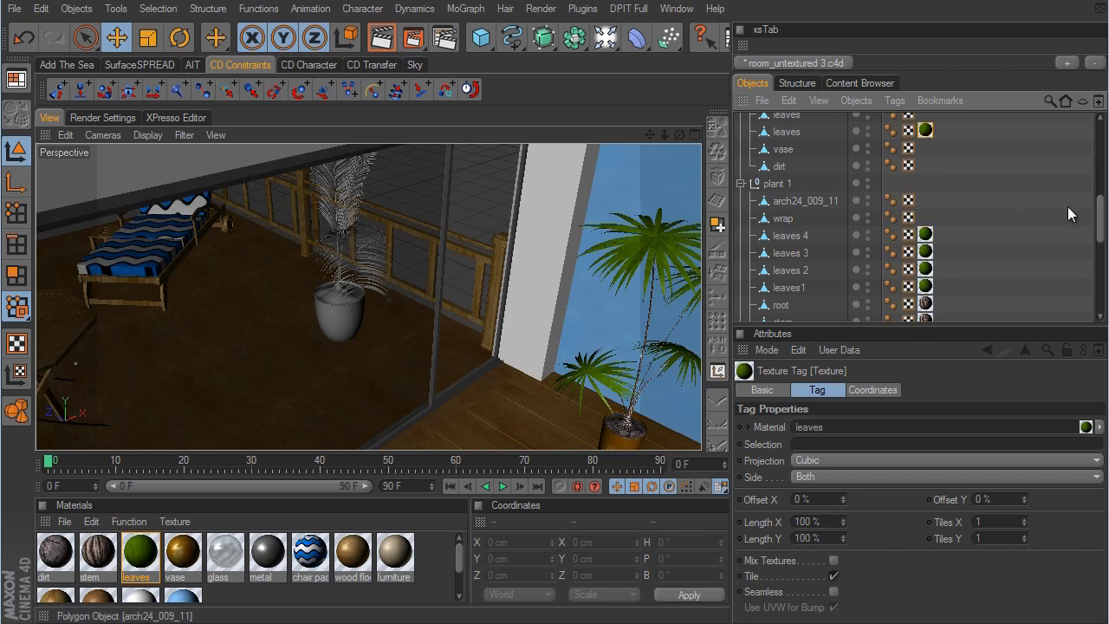
Copy the leaves texture tag onto plant 2's remaining lower leaves objects, and plant 1's stem texture tag onto the four stems and root above them.
scroll(1067, 214, "up", 4)
left_click_drag(925, 227, 926, 201, "ctrl")
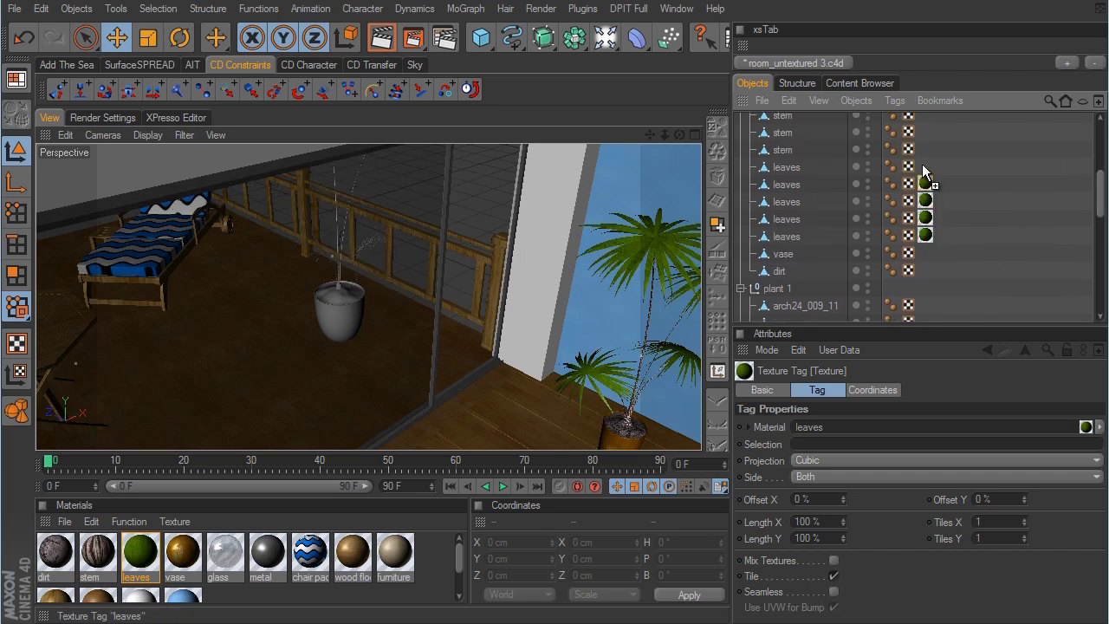
scroll(925, 195, "down", 5)
left_click(921, 218)
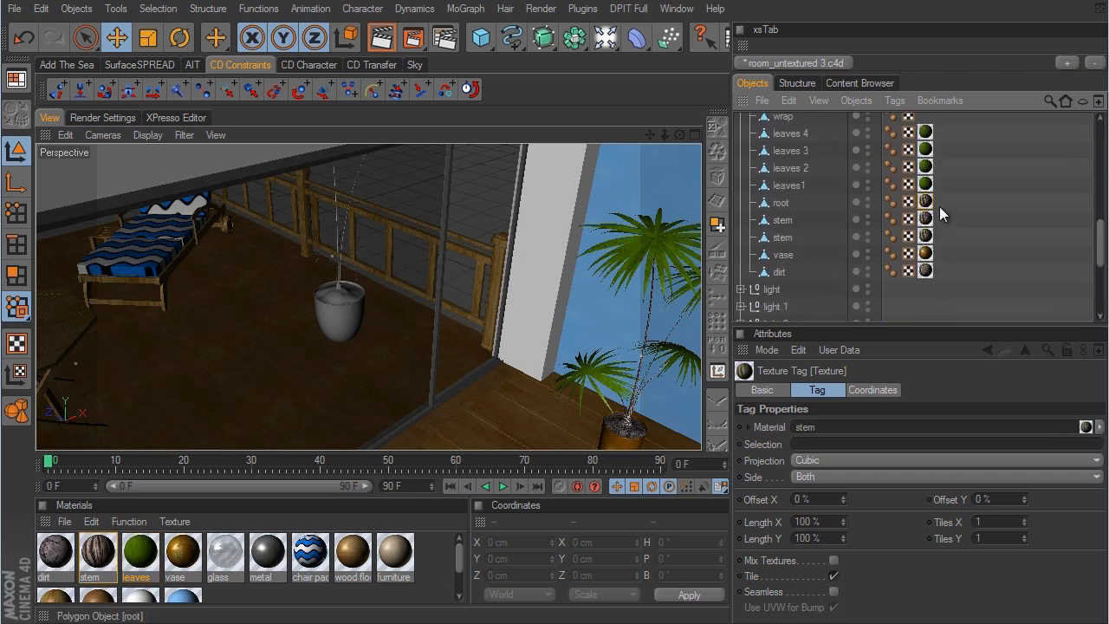
left_click_drag(926, 197, 930, 150)
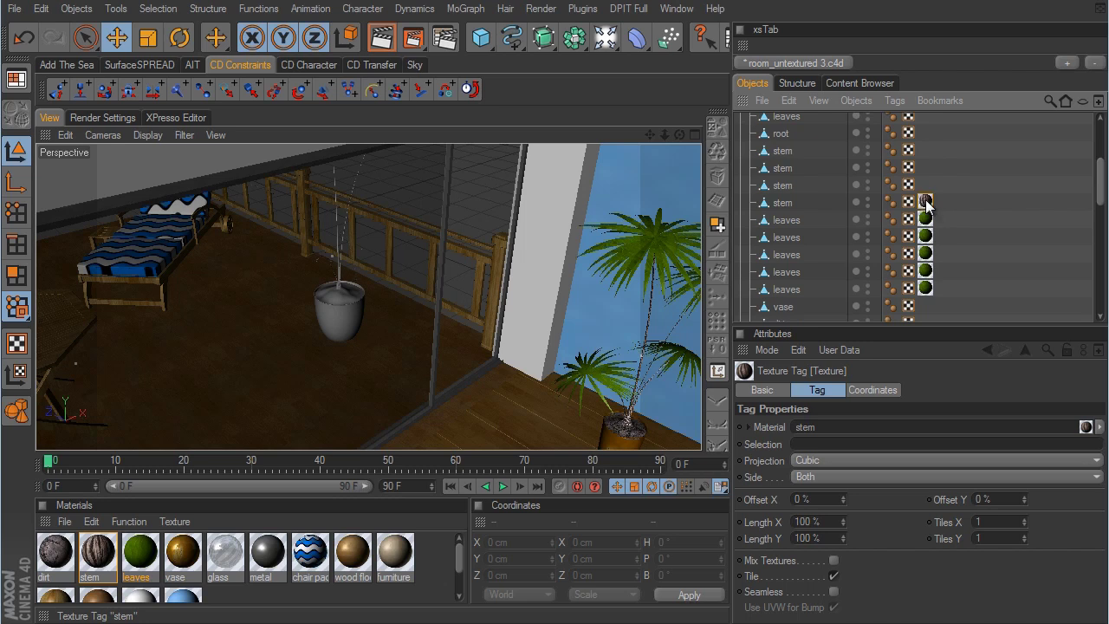
left_click_drag(926, 200, 925, 133, "ctrl")
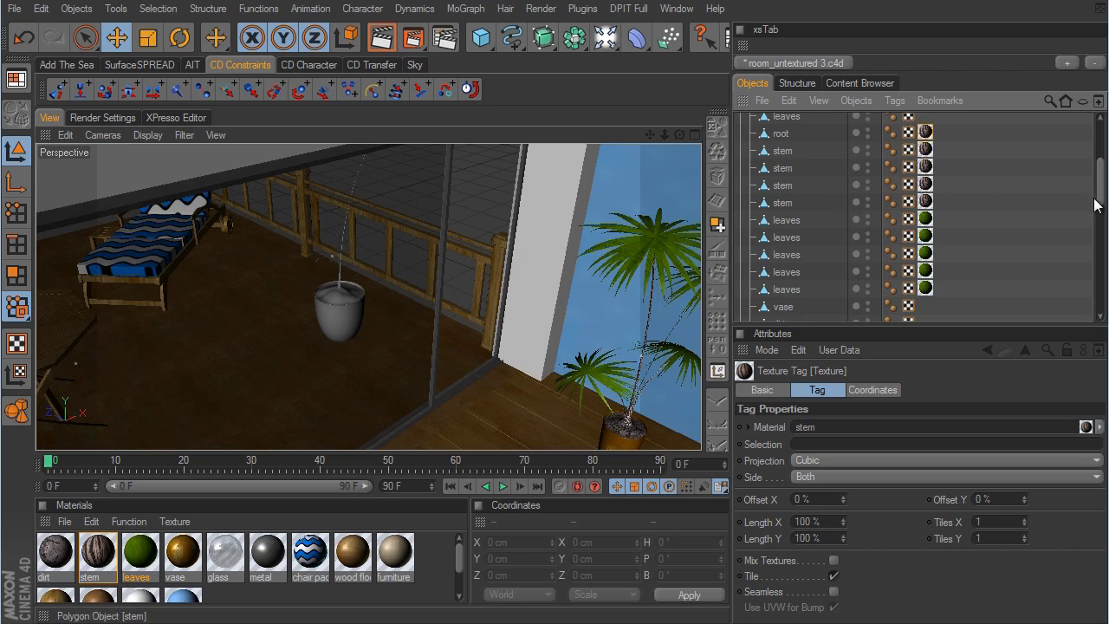
Copy the stem and leaves texture tags onto the matching untextured objects at the start of plant 2's hierarchy.
left_click_drag(1101, 181, 1101, 170)
left_click_drag(925, 177, 926, 125, "ctrl")
left_click_drag(925, 263, 928, 157, "ctrl")
Copy the dirt texture tag from plant 1's dirt onto plant 2's dirt object.
scroll(1104, 163, "up", 3)
left_click_drag(1105, 163, 1082, 248)
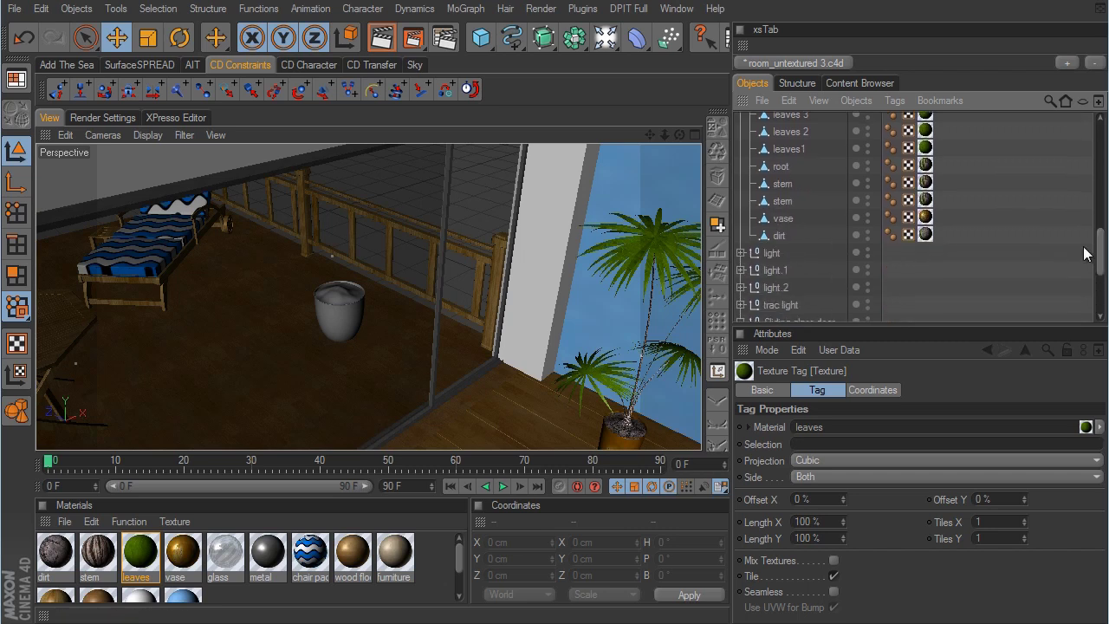
mouse_move(924, 234)
left_mouse_down("ctrl")
mouse_move(942, 112)
mouse_move(925, 219)
left_mouse_up("ctrl")
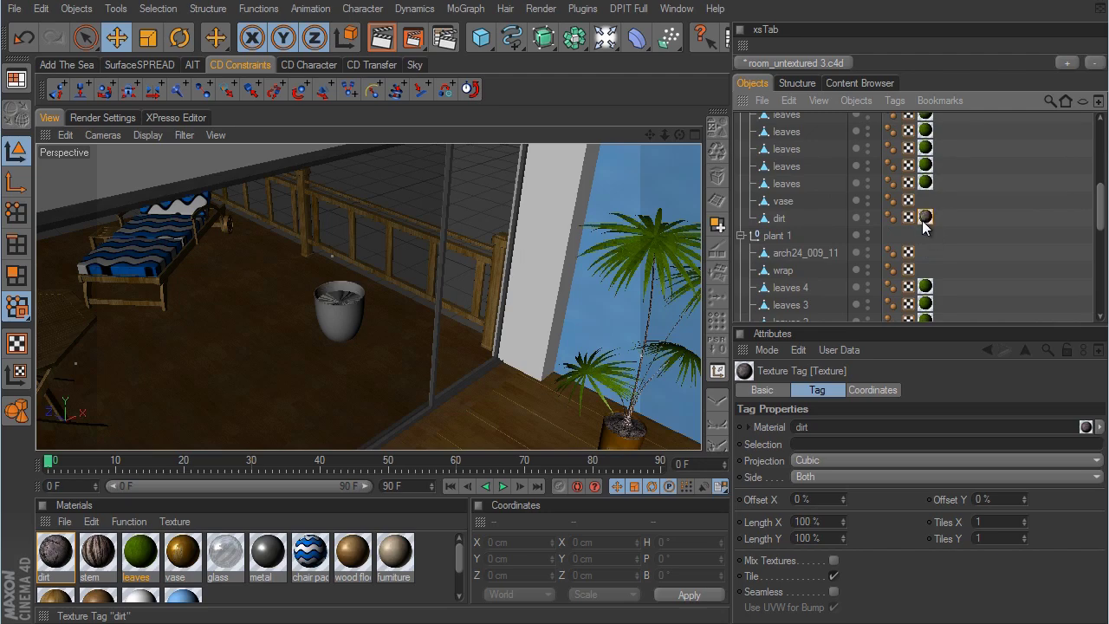
Select plant 2's vase, then duplicate the vase material and rename the copy blue vase.
left_click(782, 202)
left_click_drag(483, 289, 671, 350, "alt")
middle_click_drag(487, 317, 661, 337, "alt")
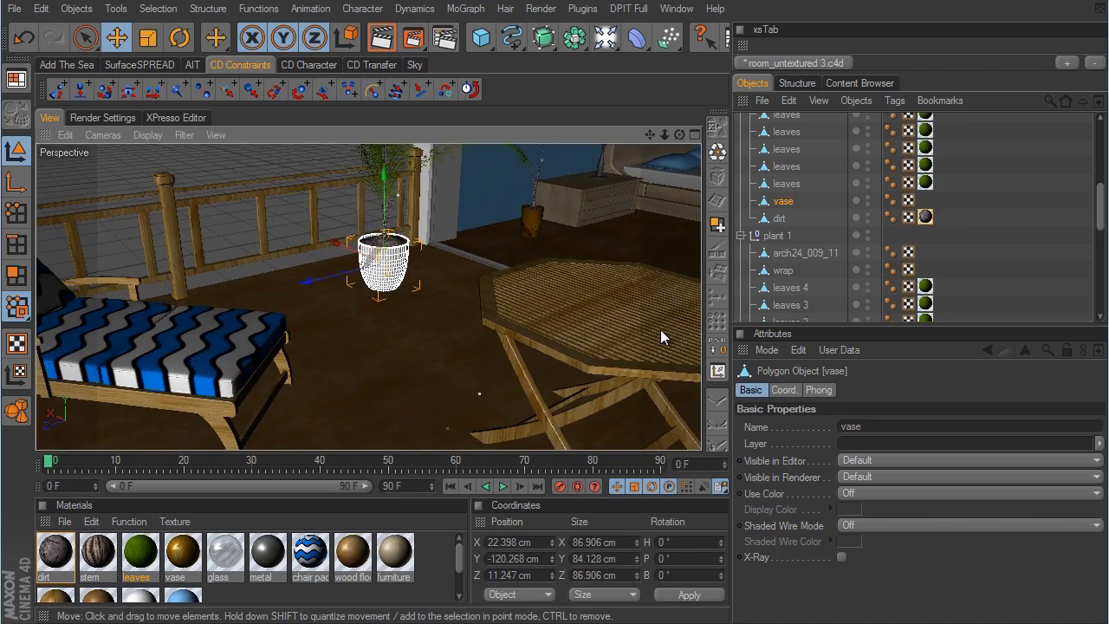
left_click(182, 554)
left_click_drag(177, 555, 234, 554, "ctrl")
double_click(231, 556)
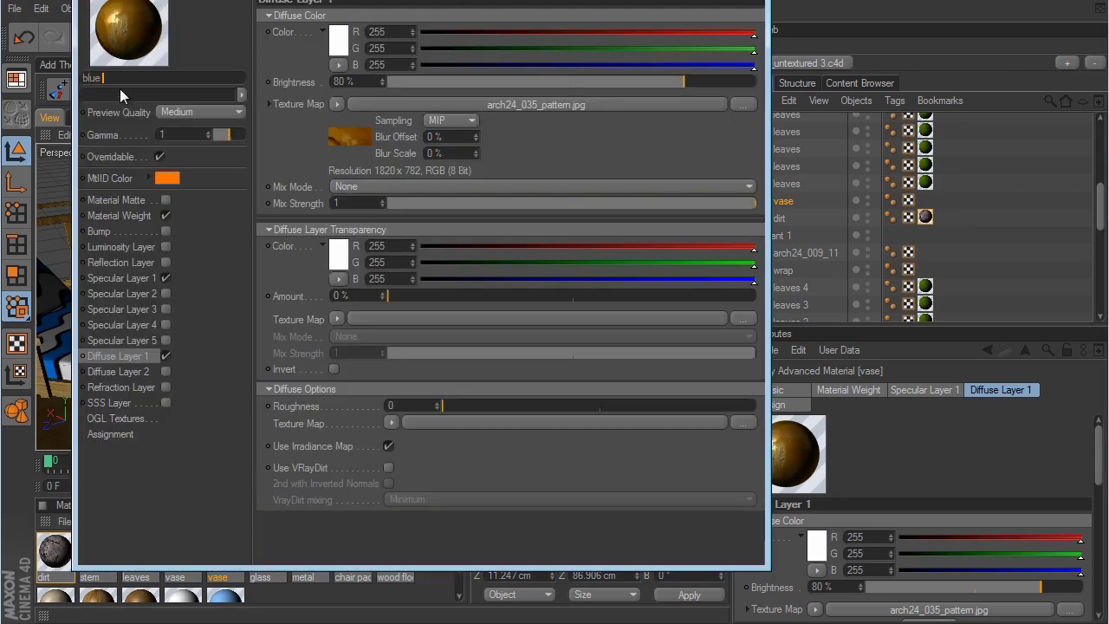
key("Return")
Load the arch24_blue image as the blue vase material's diffuse texture map and close the material editor.
left_click(337, 103)
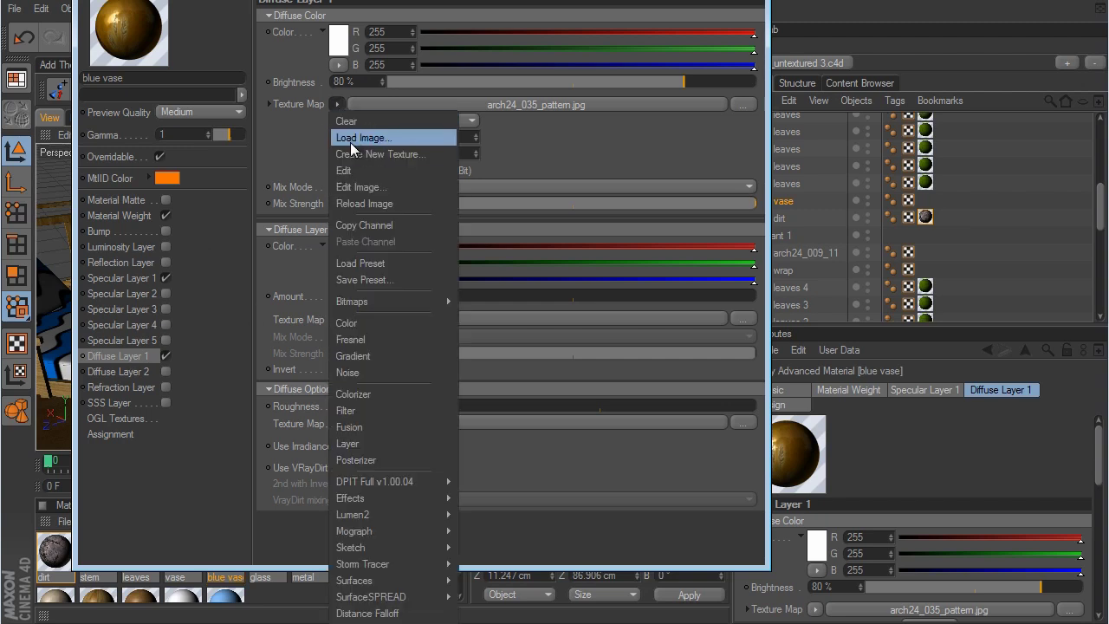
left_click(354, 141)
left_click(492, 107)
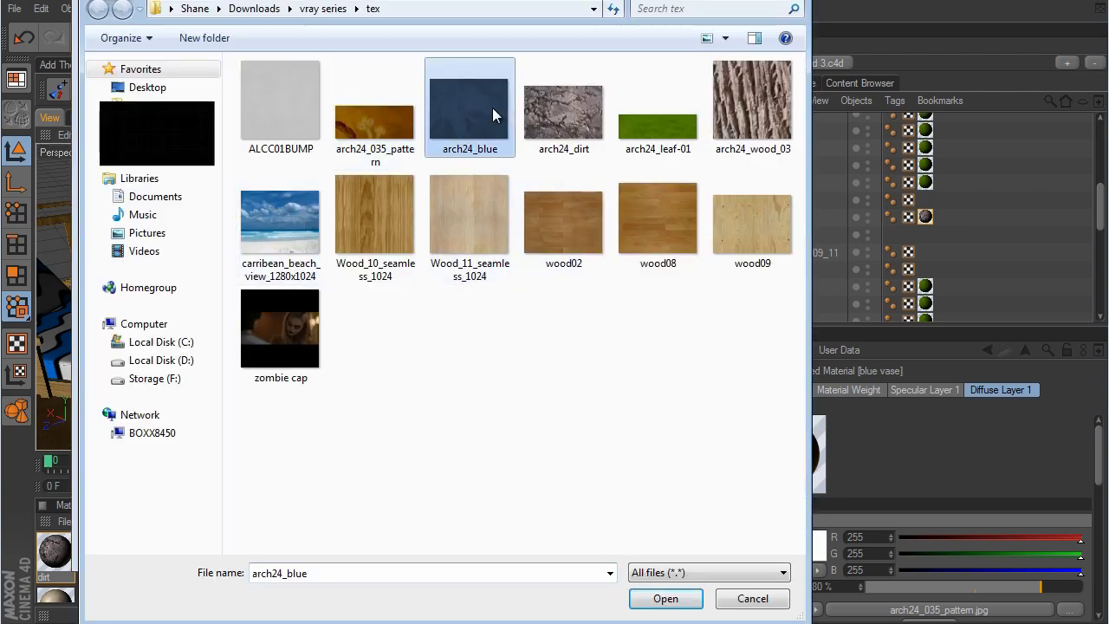
left_click(665, 599)
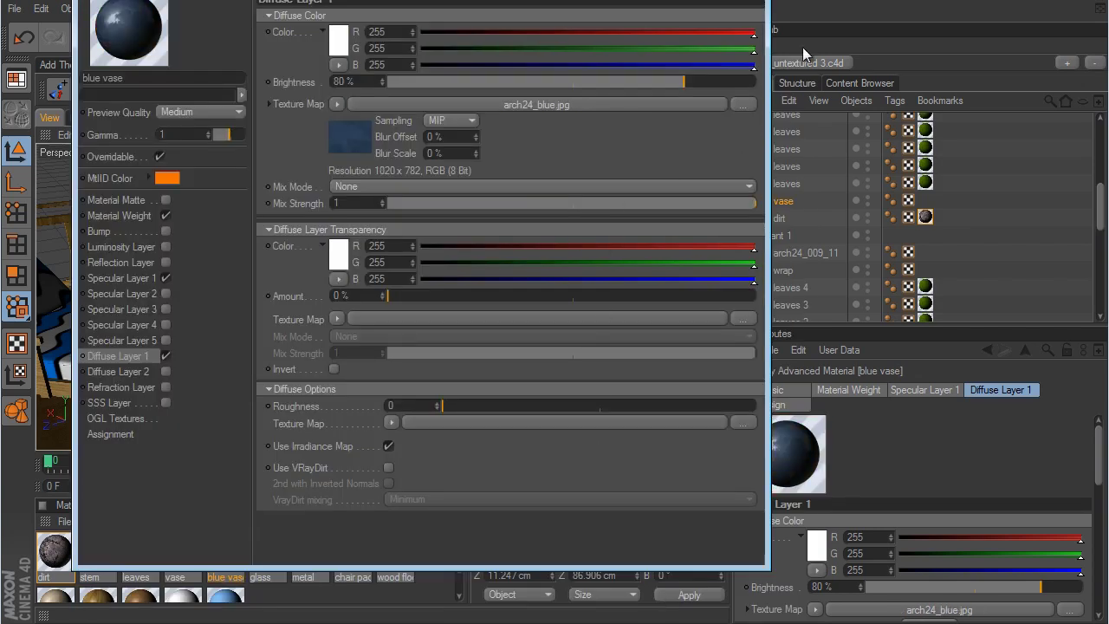
left_click(752, 2)
Apply the blue vase material to plant 2's vase with Cubic projection, then clear the selection.
left_click_drag(231, 559, 787, 203)
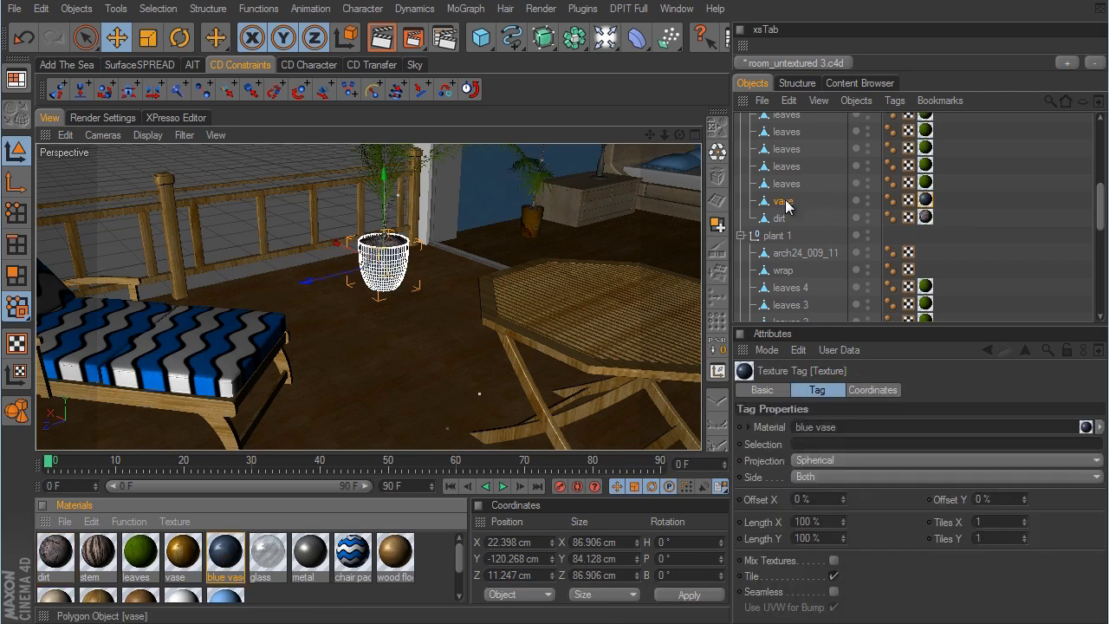
left_click(819, 461)
left_click(823, 526)
scroll(679, 341, "up", 6)
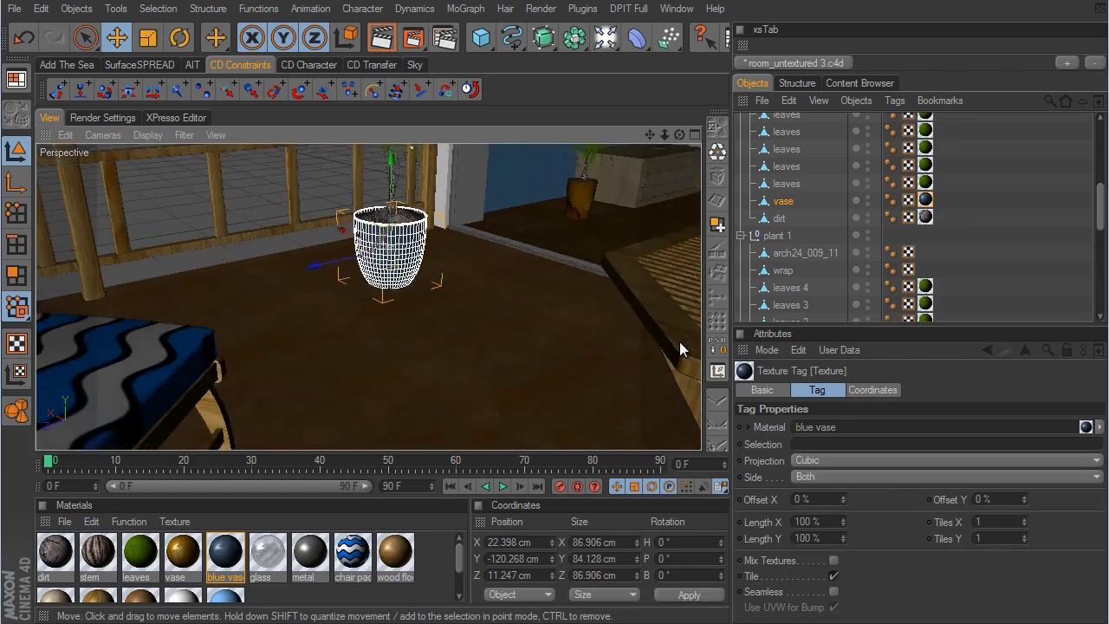
middle_click_drag(657, 343, 642, 351, "alt")
mouse_move(643, 352)
left_mouse_down("alt")
mouse_move(630, 341)
mouse_move(653, 342)
left_mouse_up("alt")
left_click(1033, 286)
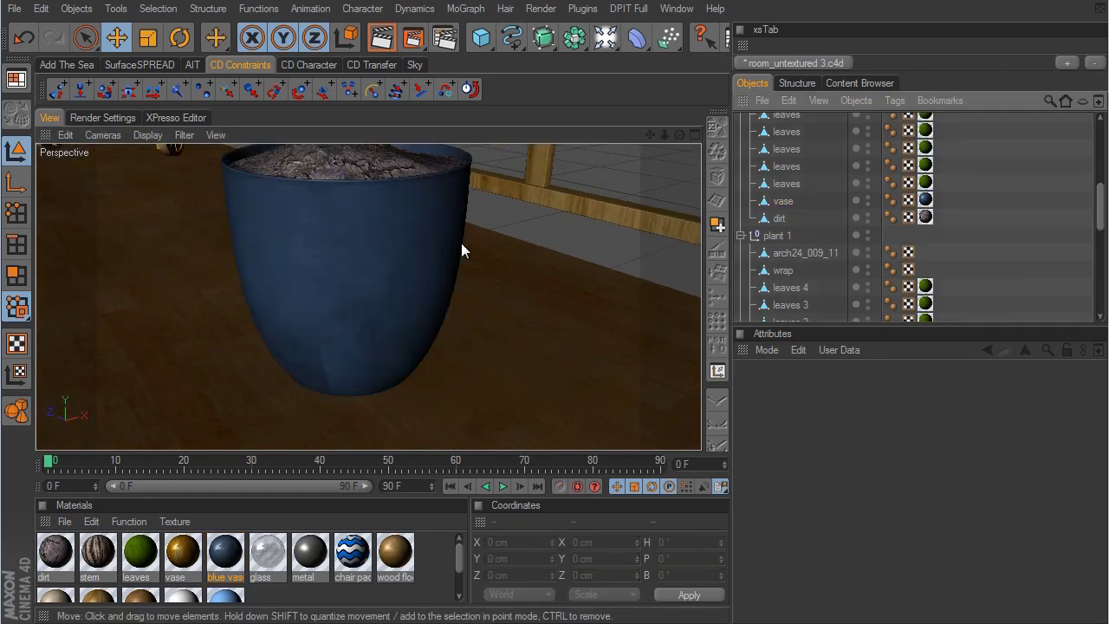
Collapse the plant 2, plant 1 and Sliding glass door groups and bring the TV into view.
scroll(596, 346, "down", 10)
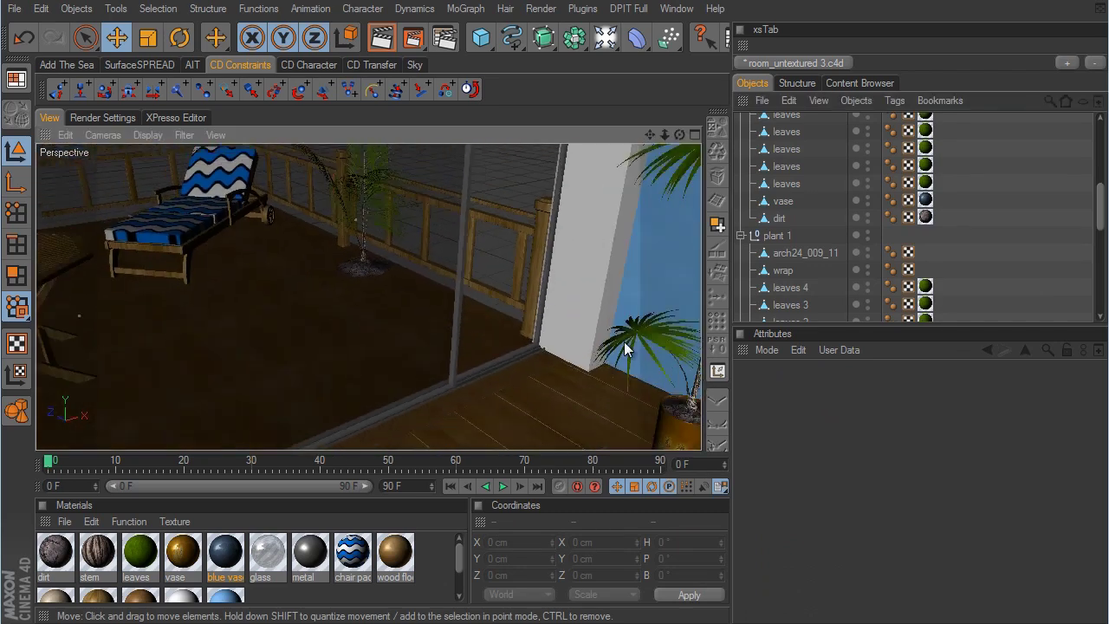
left_click_drag(534, 234, 651, 347, "alt")
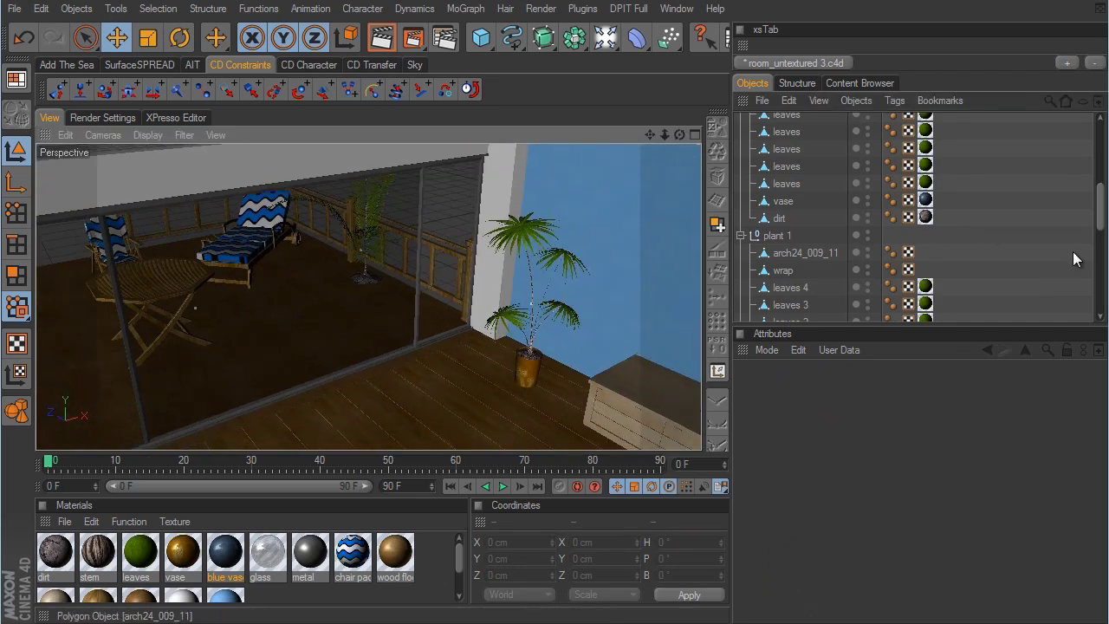
scroll(780, 216, "up", 5)
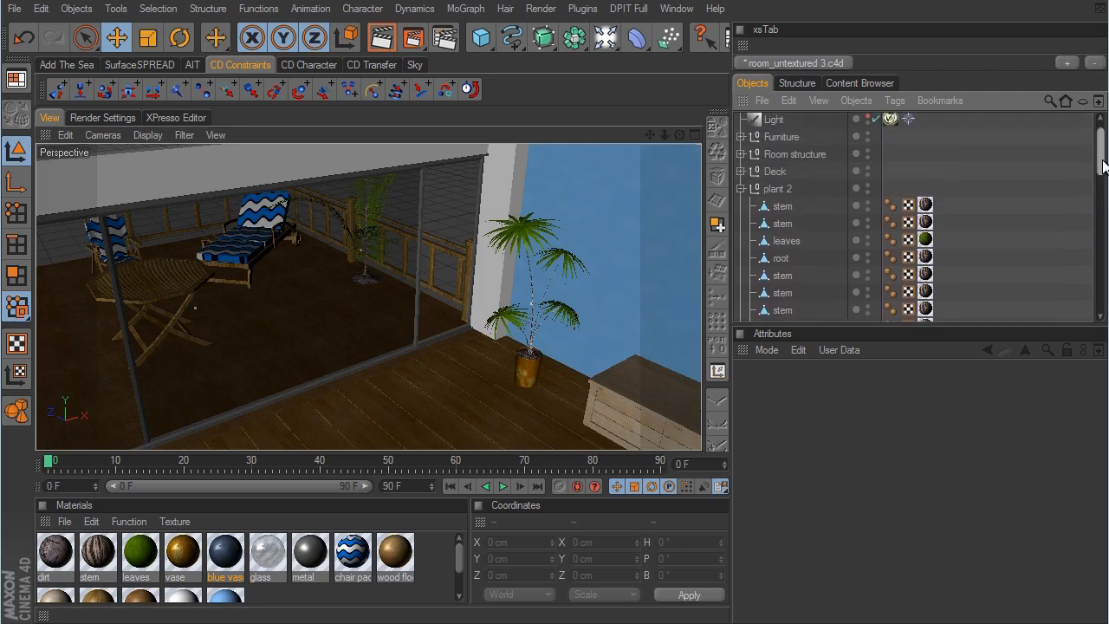
left_click(740, 188)
left_click(740, 205)
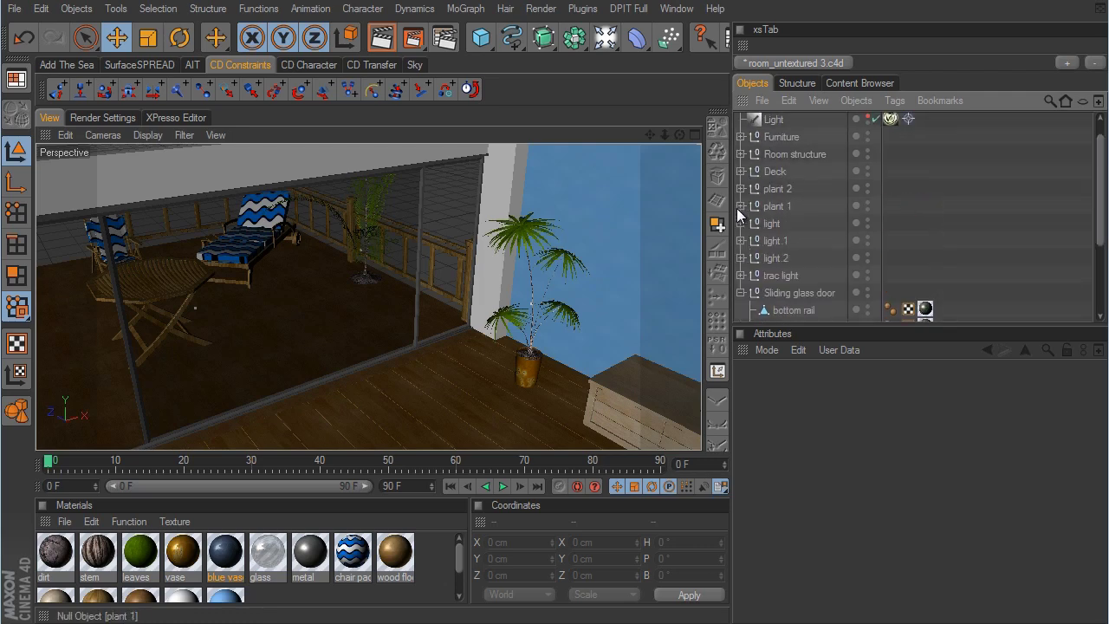
left_click_drag(612, 266, 643, 337, "alt")
middle_click_drag(643, 337, 641, 341, "alt")
mouse_move(641, 341)
right_mouse_down("alt")
mouse_move(662, 341)
mouse_move(652, 346)
right_mouse_up("alt")
left_click_drag(652, 346, 650, 344, "alt")
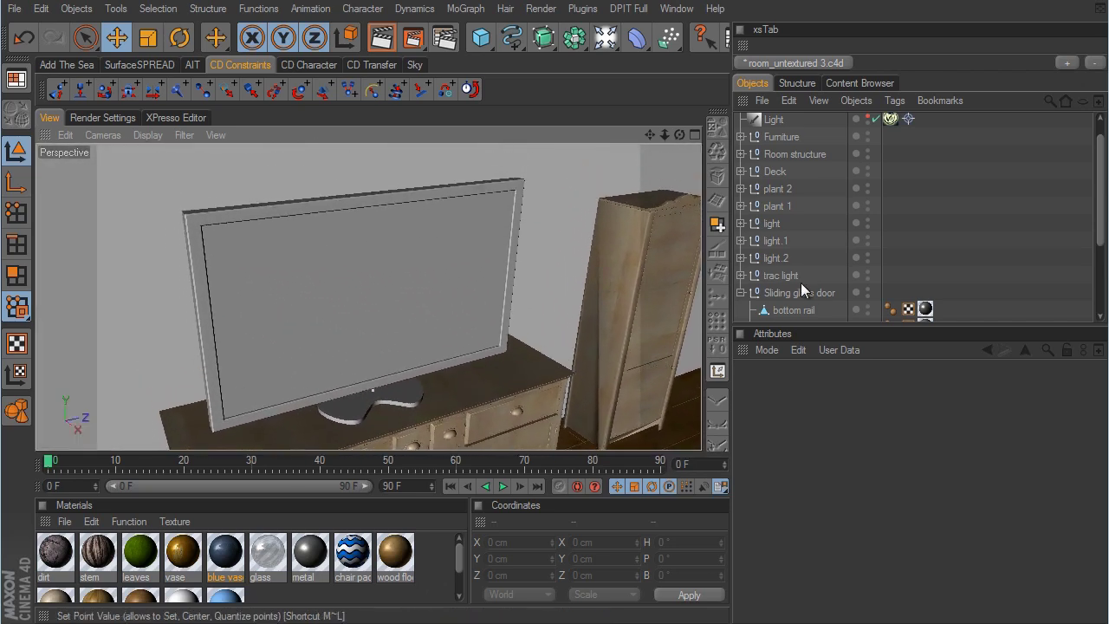
left_click(740, 293)
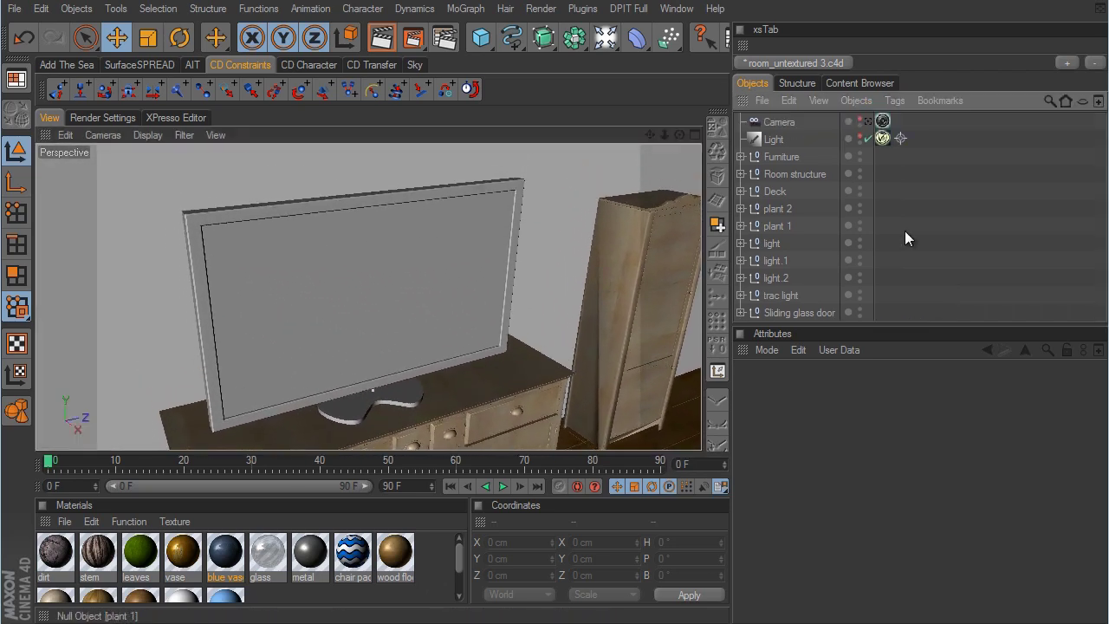
Expand the Furniture and tv groups and select obj_01, the inner frame nested under screen.
left_click(514, 206)
left_click(740, 157)
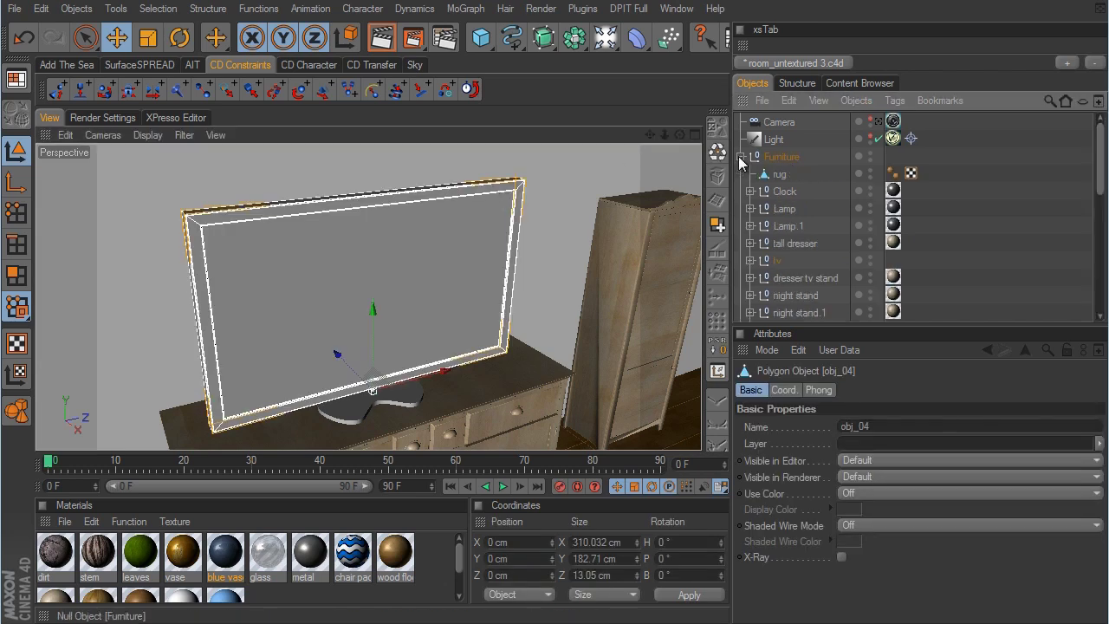
left_click(782, 260)
left_click(750, 260)
scroll(979, 229, "down", 2)
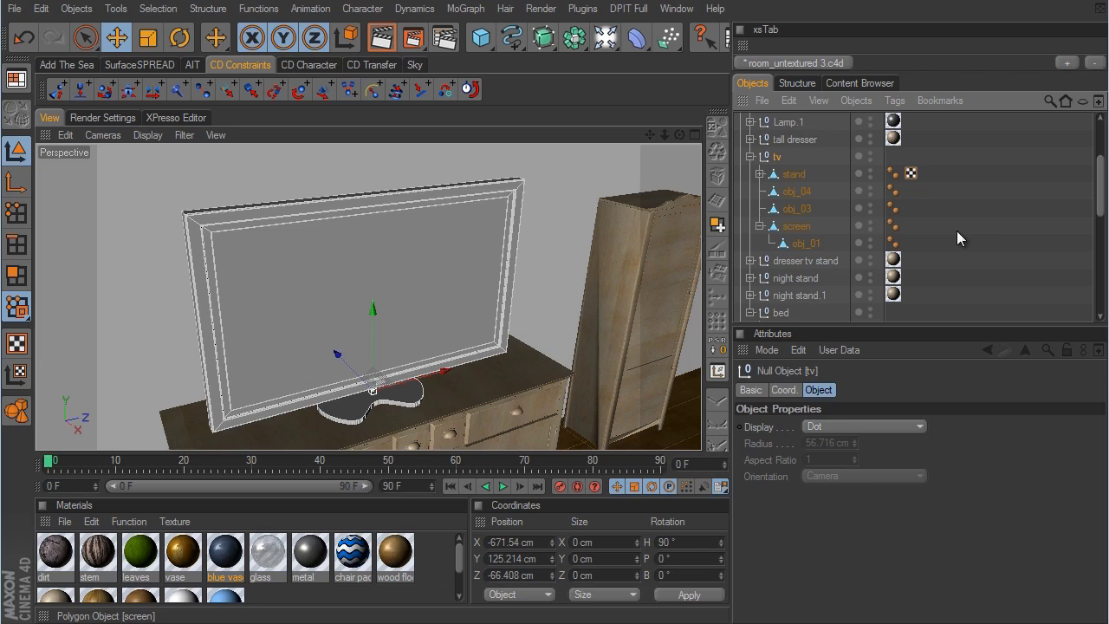
left_click(802, 227)
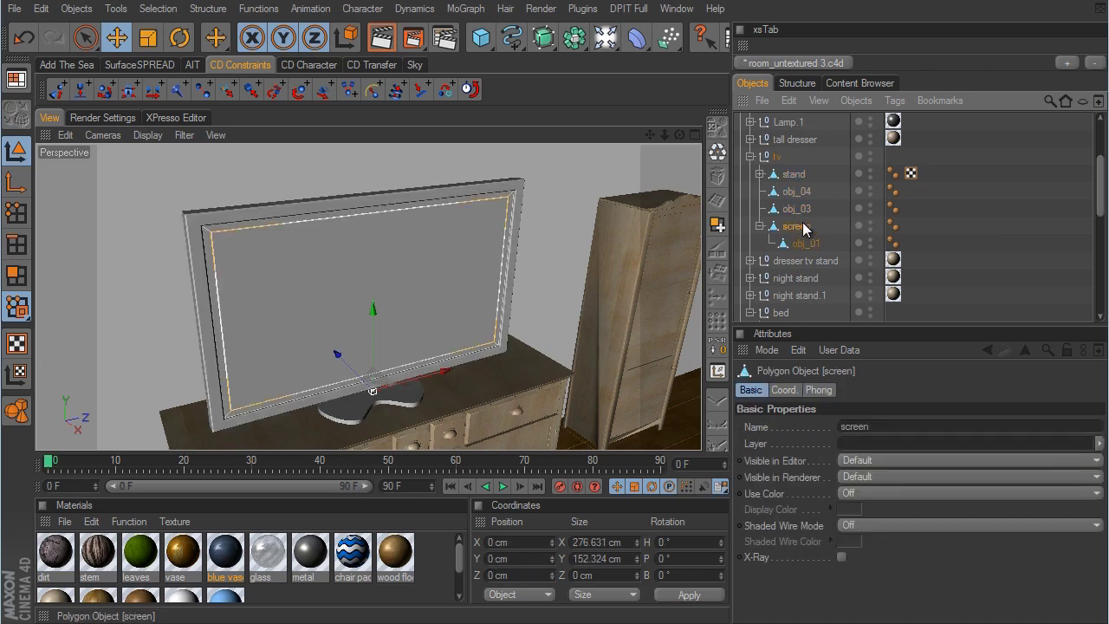
left_click(809, 246)
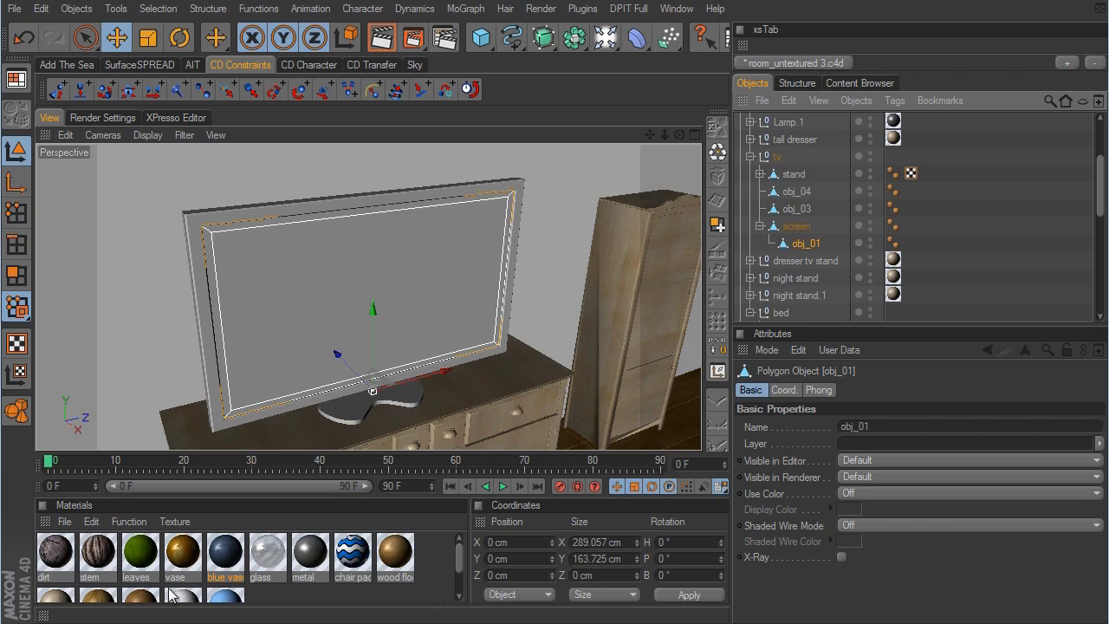
Duplicate the leaves material and rename the copy tv gloss.
left_click(137, 559)
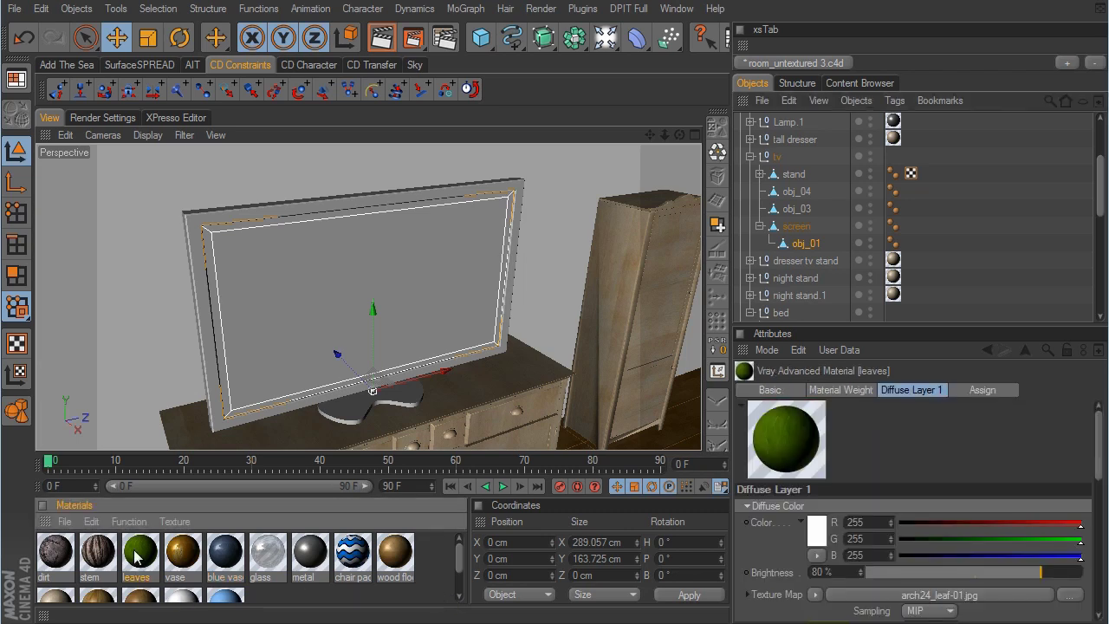
left_click_drag(134, 551, 156, 551, "ctrl")
double_click(181, 552)
double_click(119, 80)
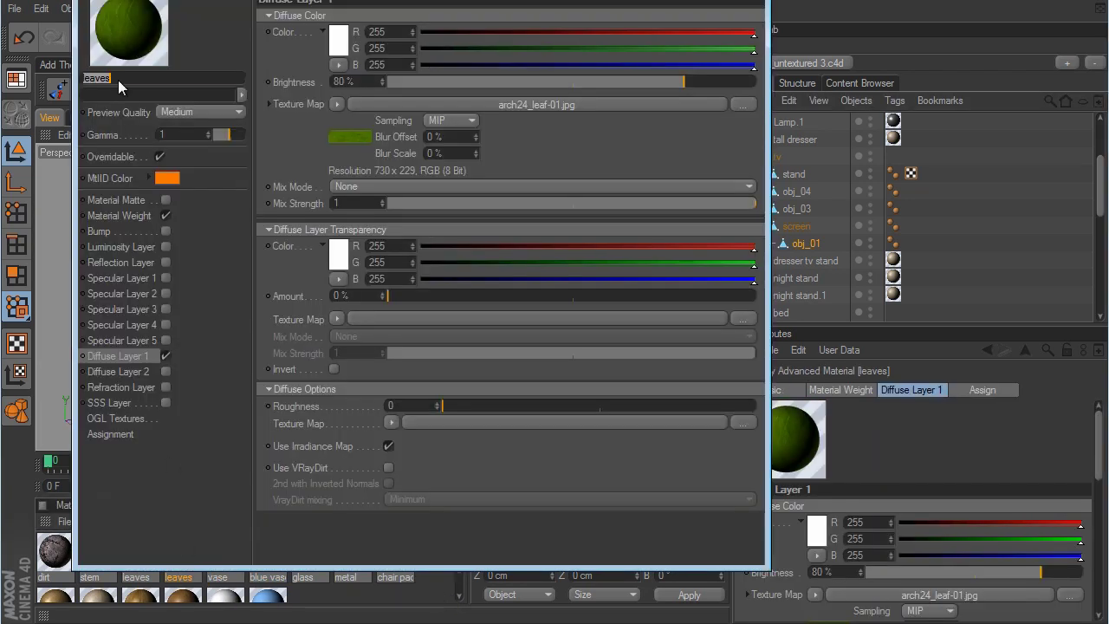
key("BackSpace")
type("tv gloss")
key("Return")
Clear the tv gloss material's diffuse texture map and set its diffuse color to near-black RGB 13, 13, 13.
left_click(337, 104)
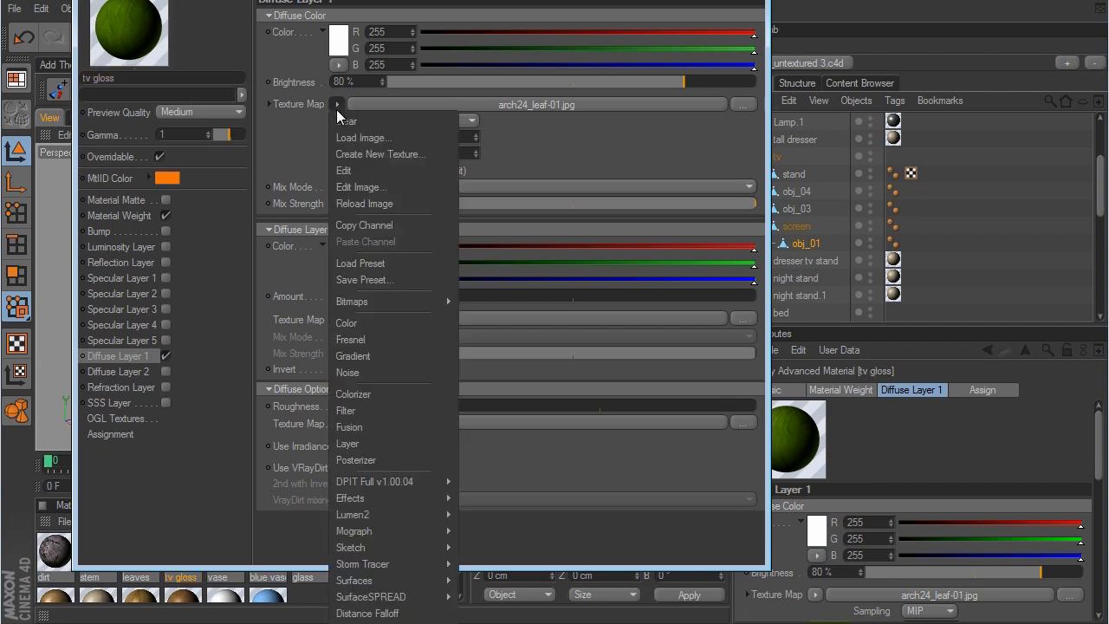
left_click(345, 121)
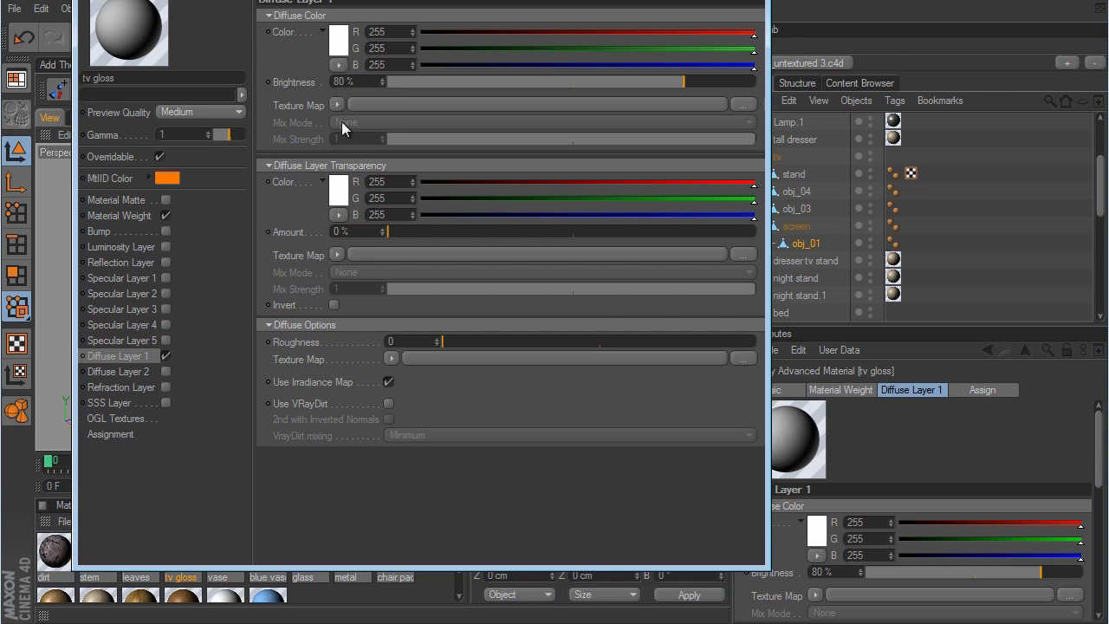
left_click(341, 50)
left_click_drag(227, 39, 205, 71)
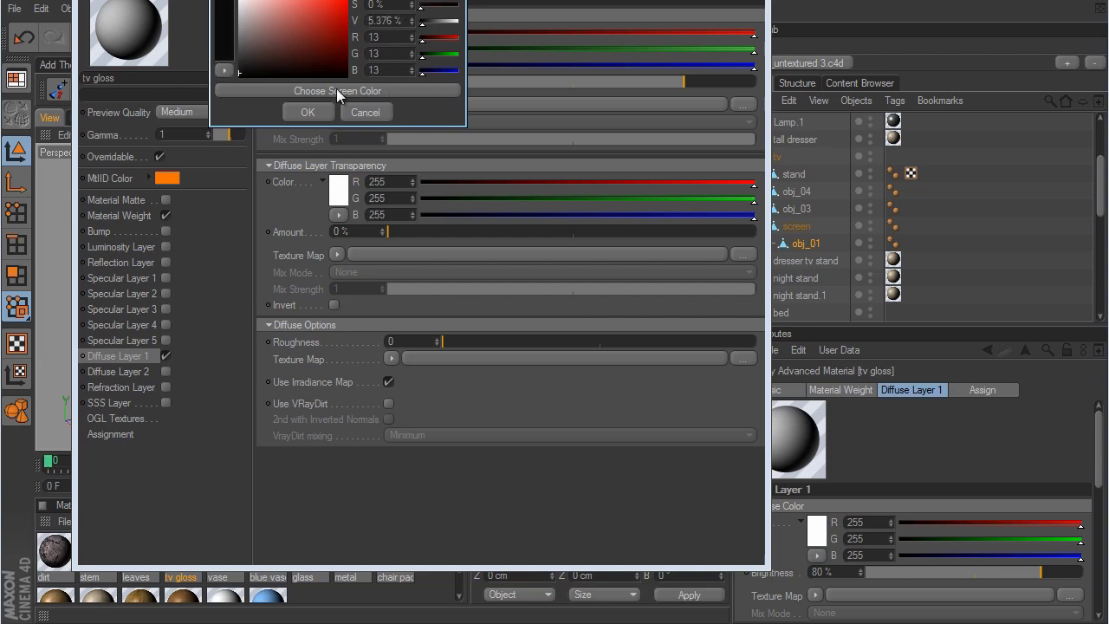
left_click(308, 112)
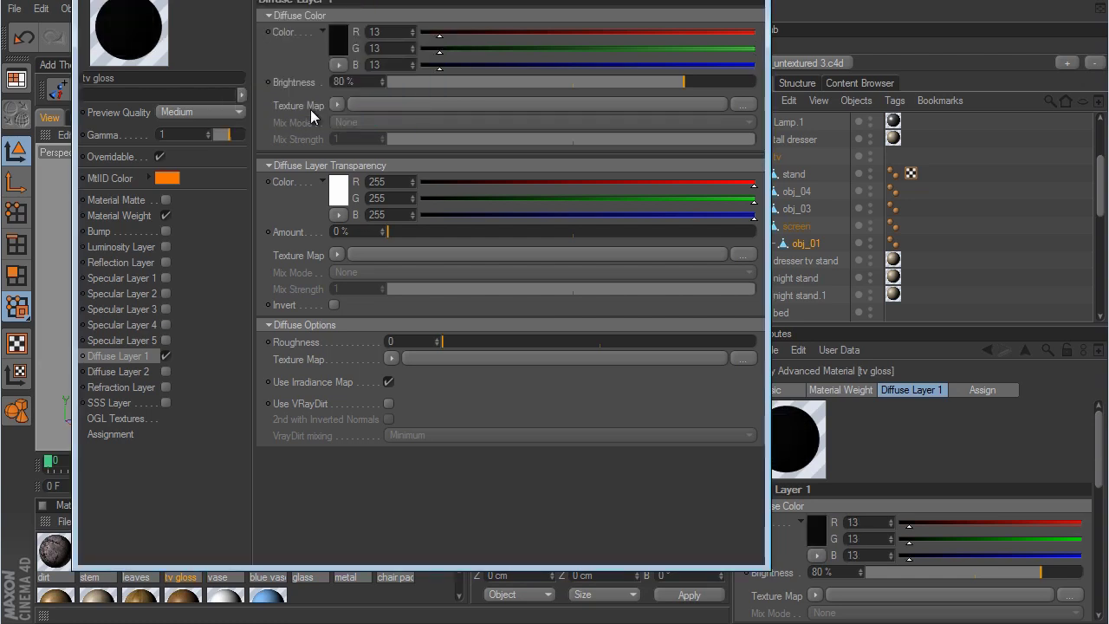
Enable Specular Layer 1 on the tv gloss material, keep its default settings, and close the material editor.
left_click(166, 277)
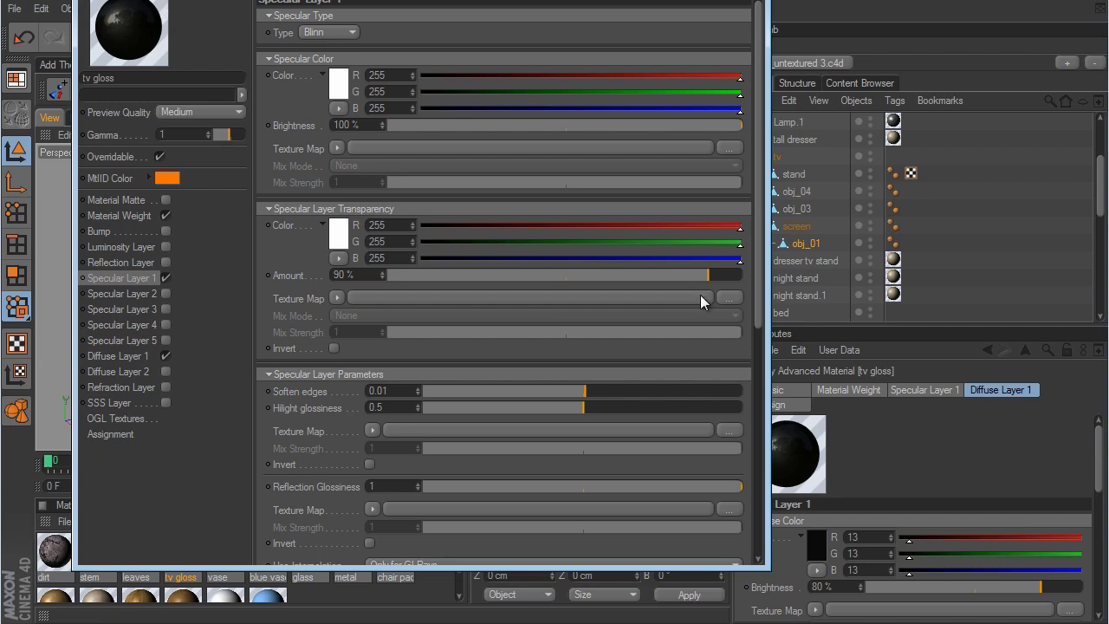
scroll(762, 314, "down", 1)
scroll(762, 313, "down", 6)
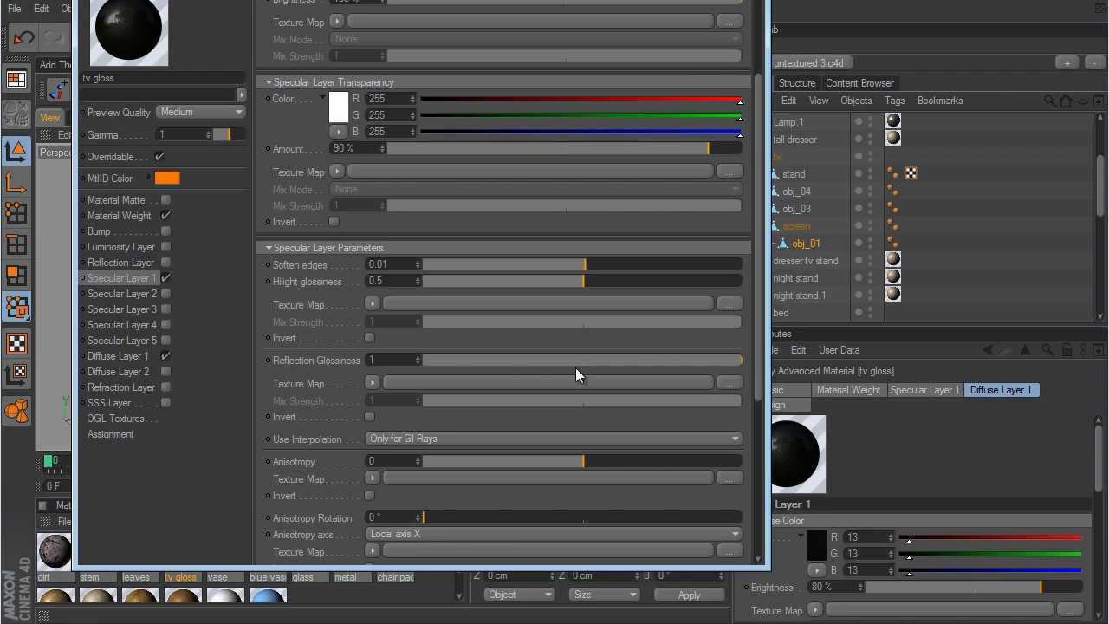
scroll(759, 367, "up", 3)
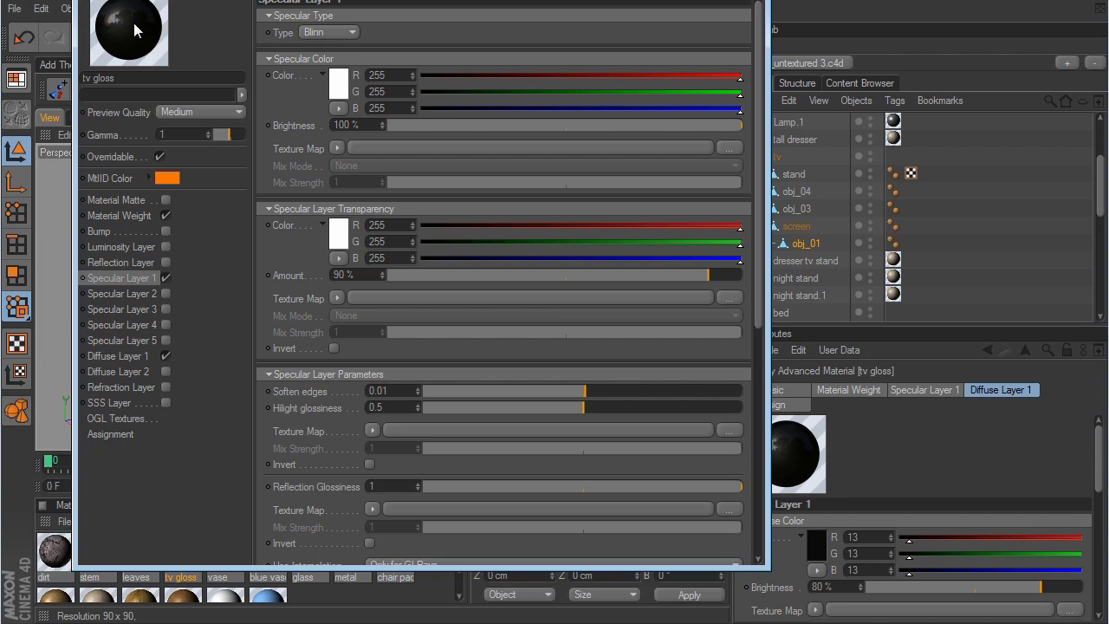
left_click(750, 2)
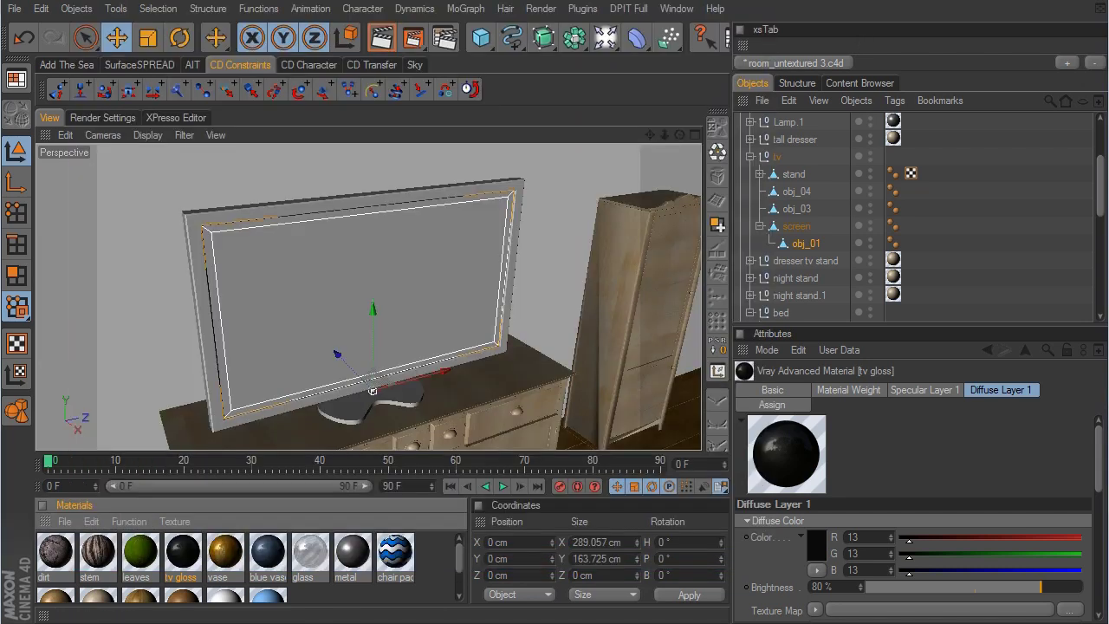
Apply the tv gloss material to obj_01 and rename the object screen frame.
left_click_drag(183, 562, 810, 243)
double_click(810, 243)
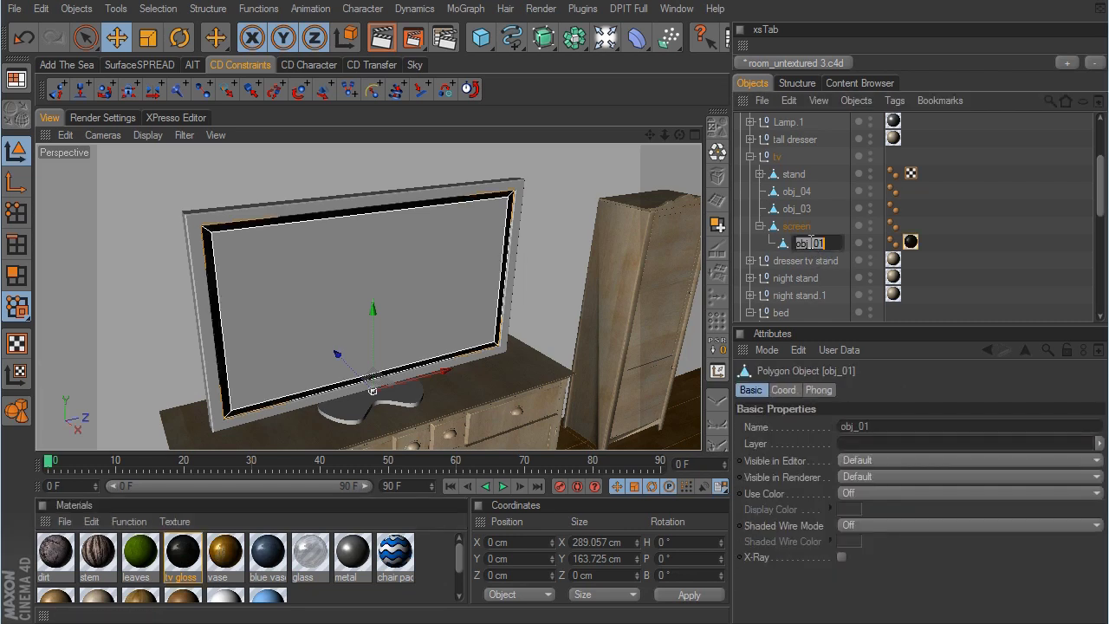
type("screen frame")
key("Return")
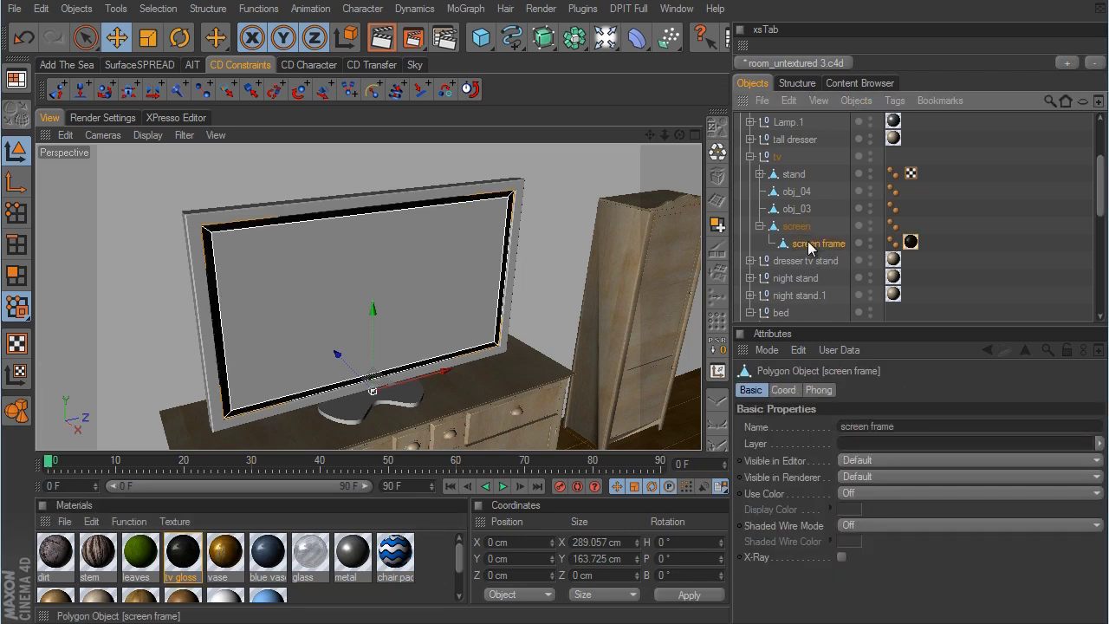
left_click(934, 276)
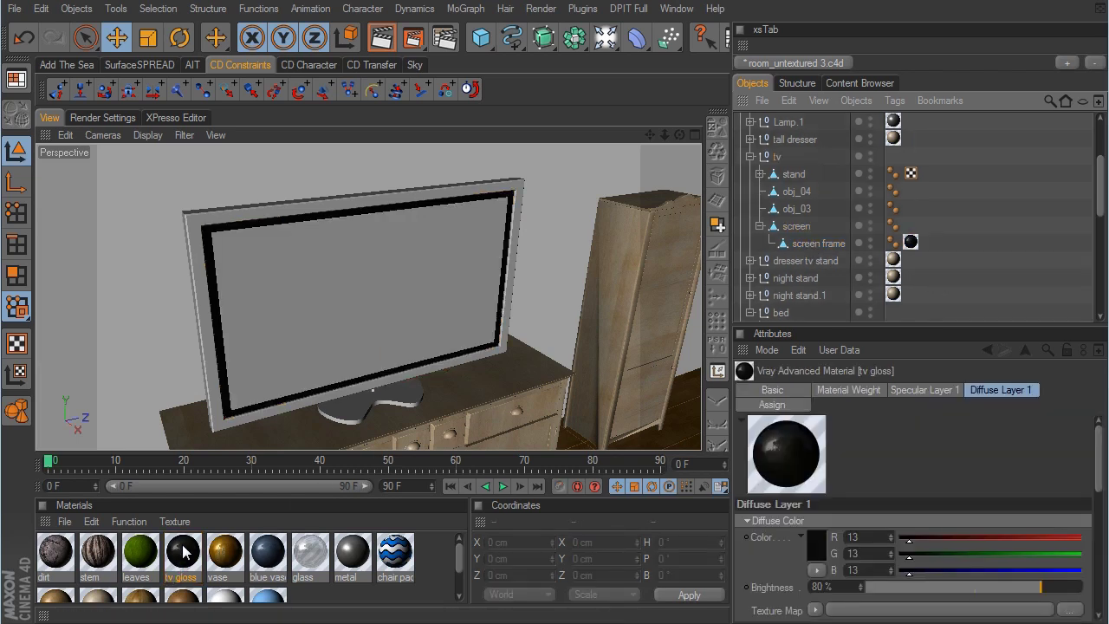
Duplicate the tv gloss material and rename the copy screen.
left_click(183, 553)
left_click_drag(183, 553, 208, 553, "ctrl")
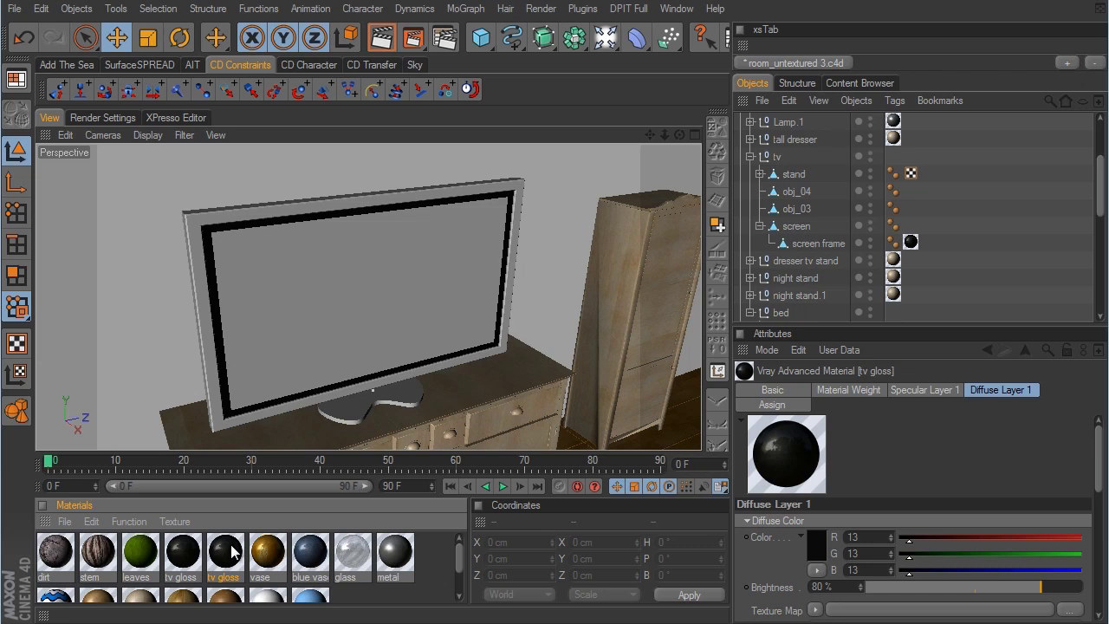
double_click(227, 553)
left_click(121, 77)
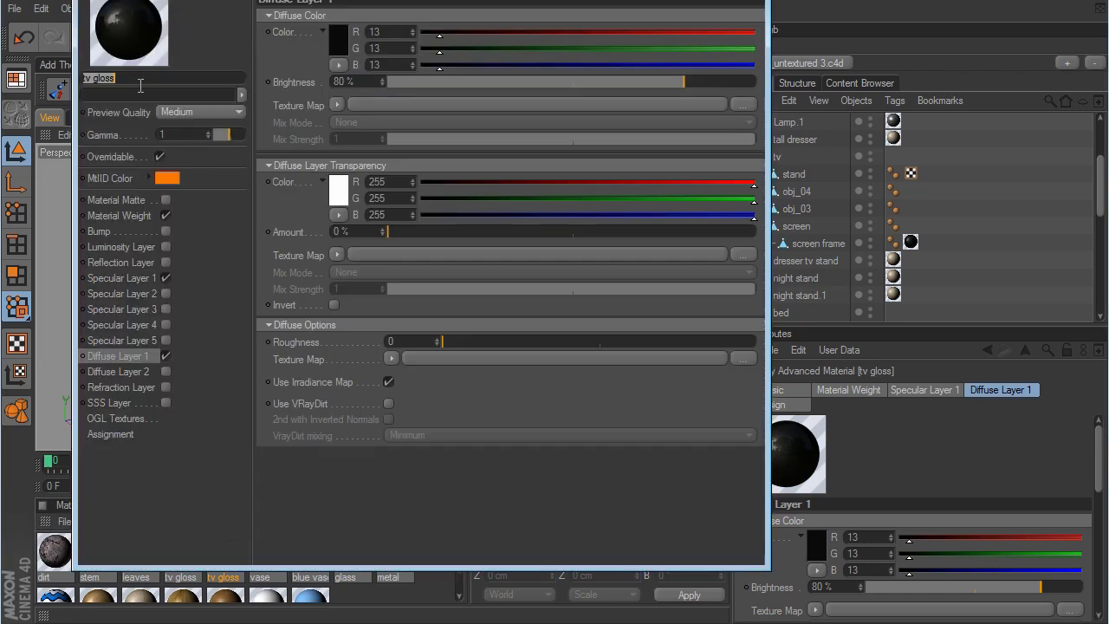
type("screen")
key("Return")
Enable the Luminosity Layer on the screen material, load the zombie cap image as its texture map, and close the material editor.
left_click(166, 248)
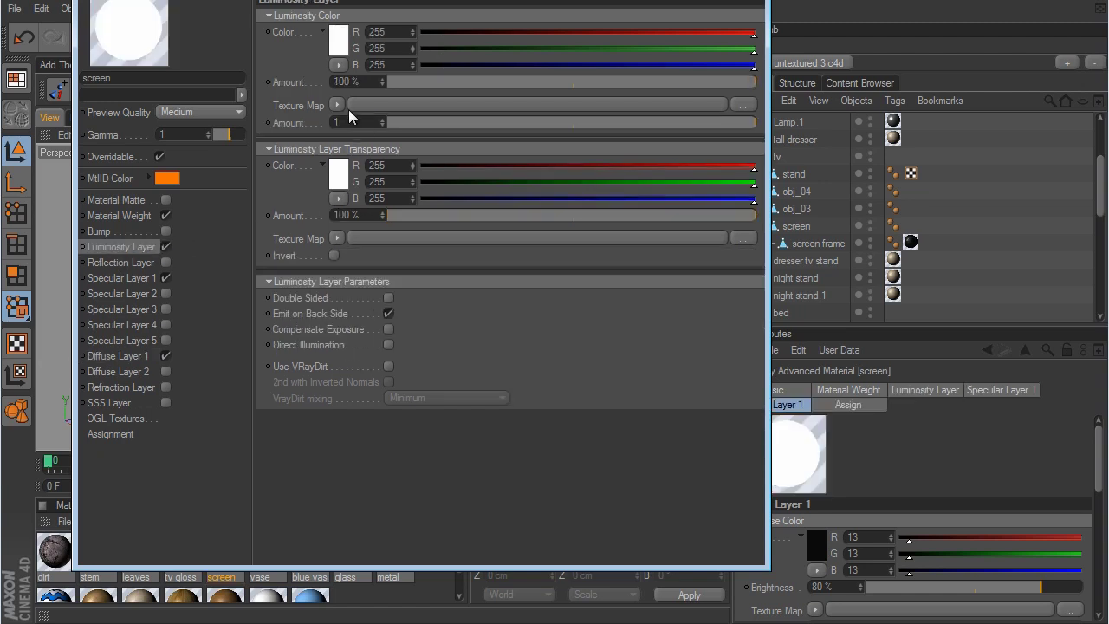
left_click(336, 105)
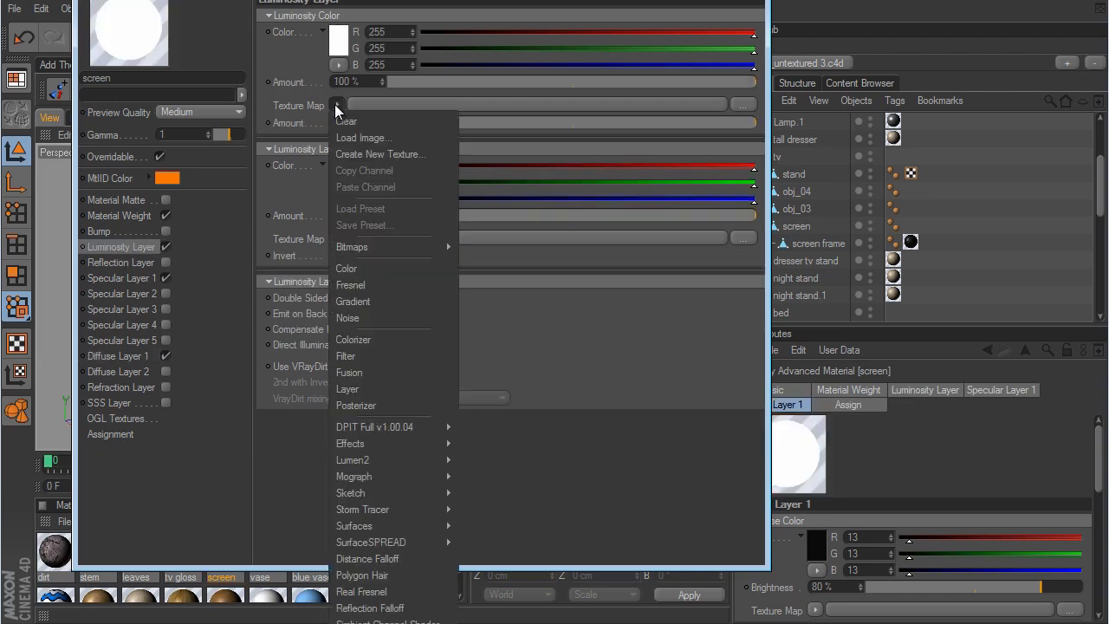
left_click(390, 138)
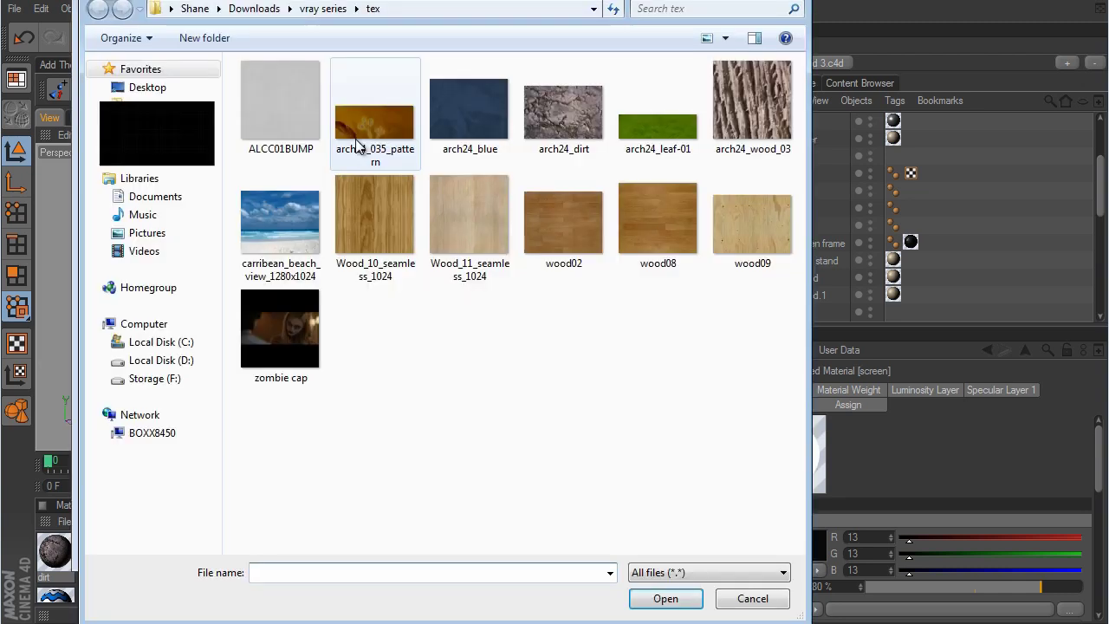
left_click(279, 341)
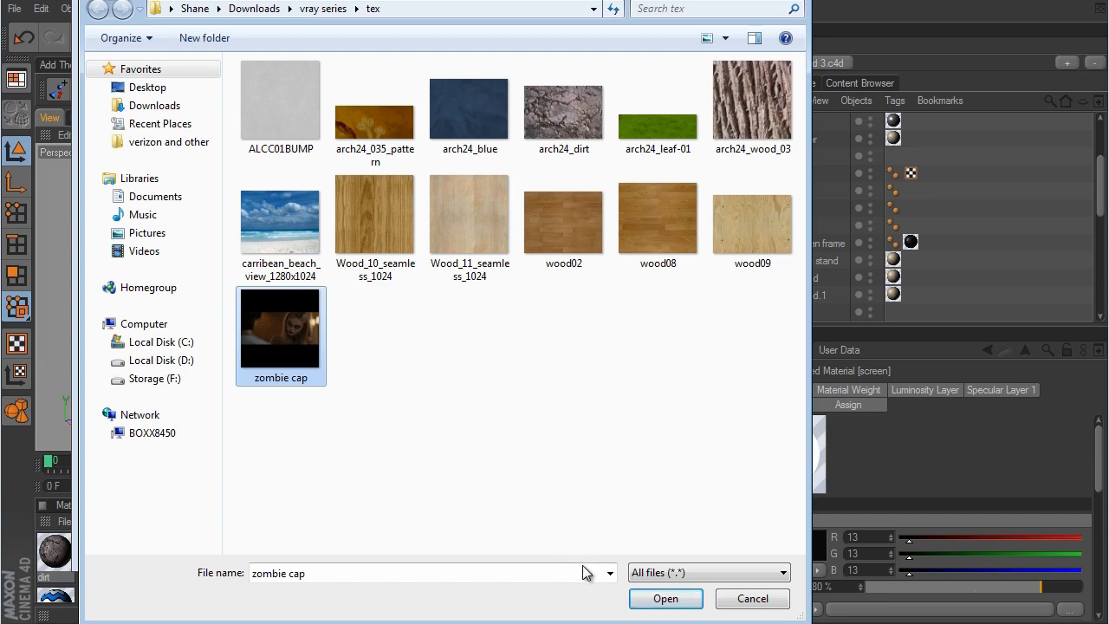
left_click(683, 601)
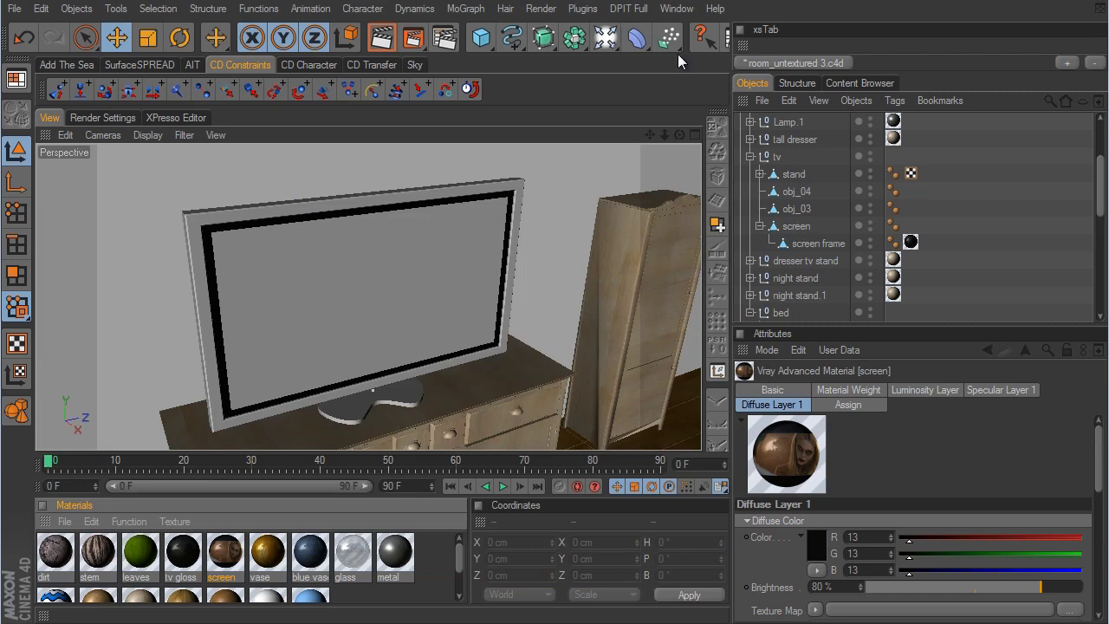
left_click(749, 7)
Apply the screen material to the TV's screen object and set its texture projection to Cubic.
left_click_drag(222, 561, 796, 229)
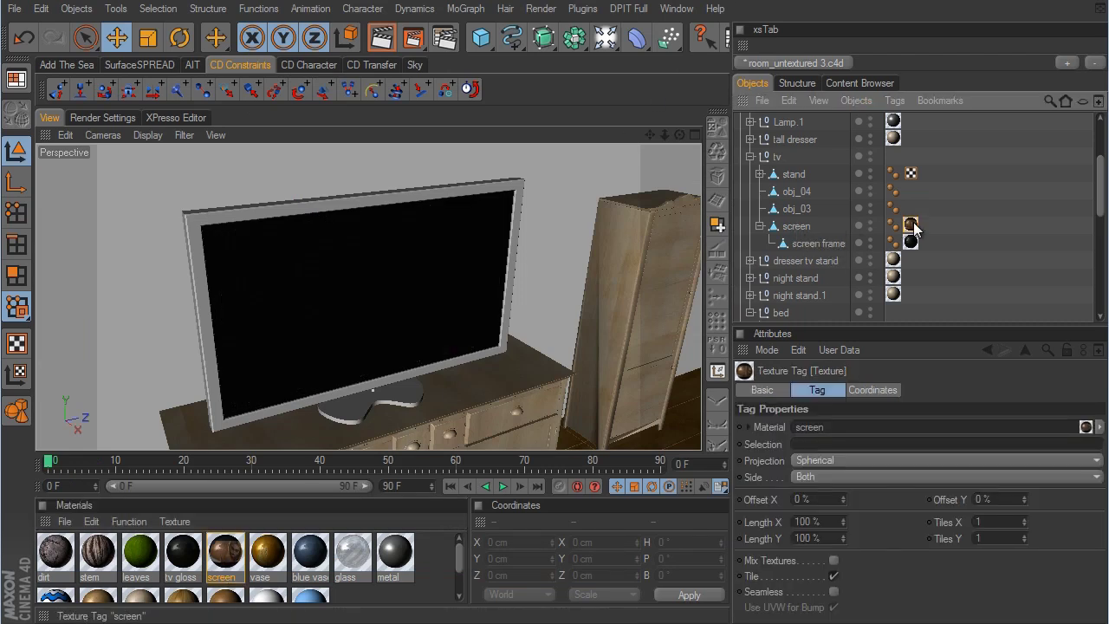
left_click(809, 460)
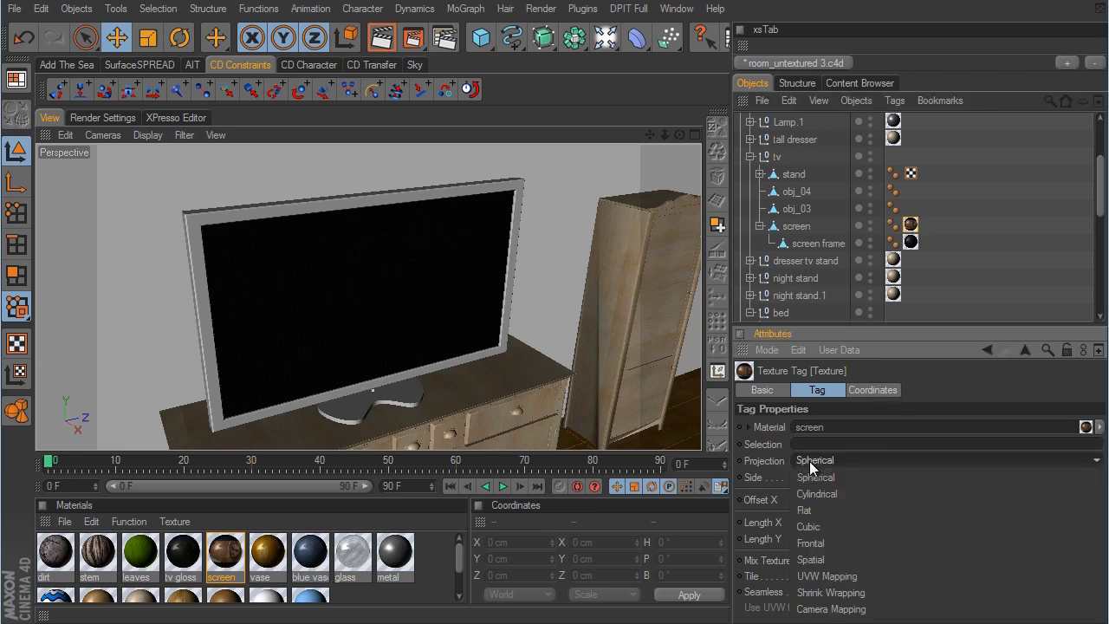
left_click(823, 527)
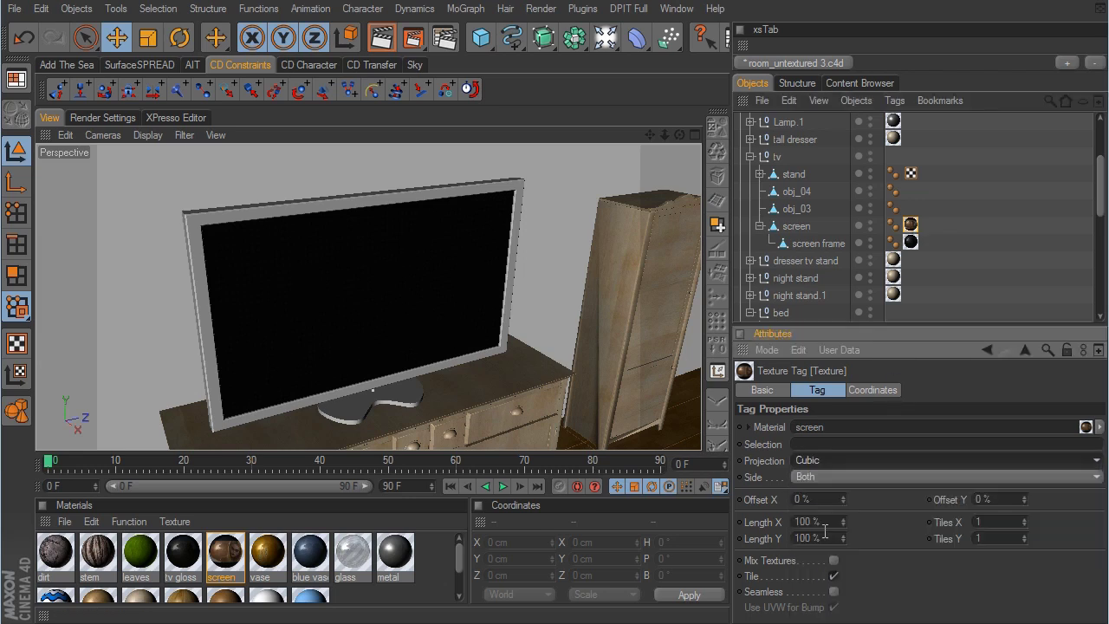
Raise the screen object's texture along Y to about 96.6 cm using Texture Axis mode.
left_click(804, 227)
left_click(910, 224)
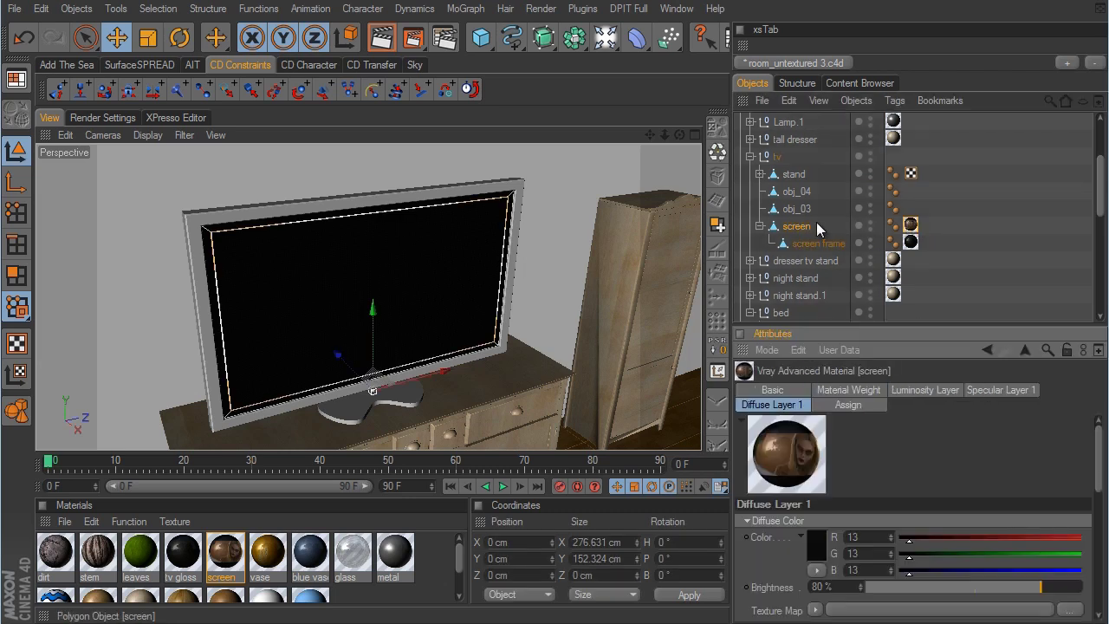
left_click(794, 228)
left_click(20, 375)
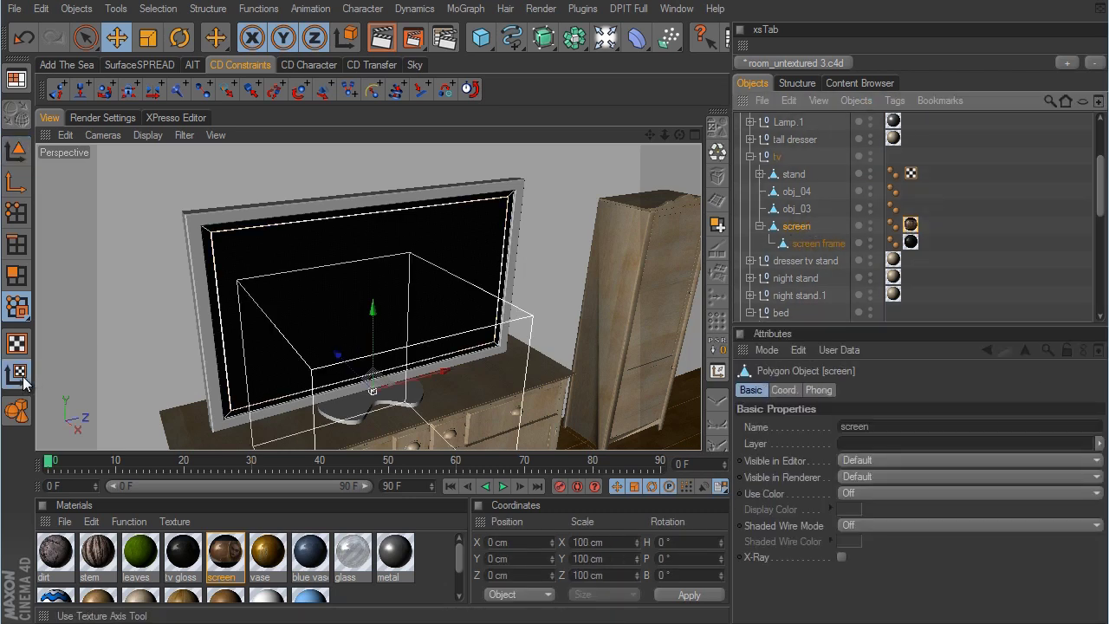
left_click_drag(374, 310, 651, 342)
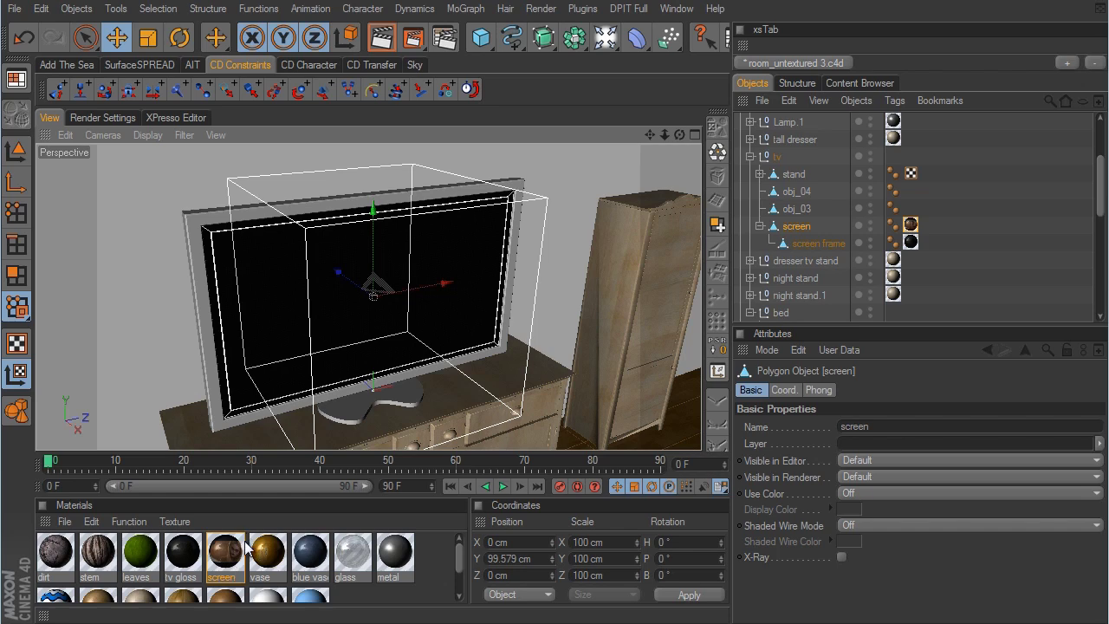
left_click_drag(386, 194, 650, 343)
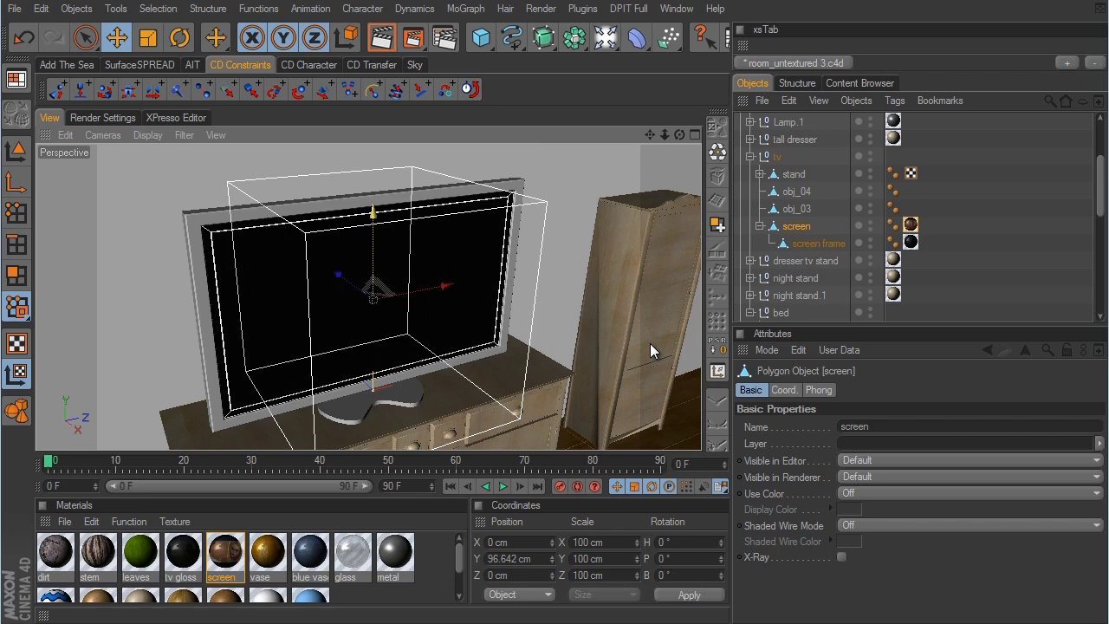
Copy the zombie cap.JPG texture map from the screen material's Luminosity Layer into its Diffuse Layer 1 and close the editor.
double_click(229, 543)
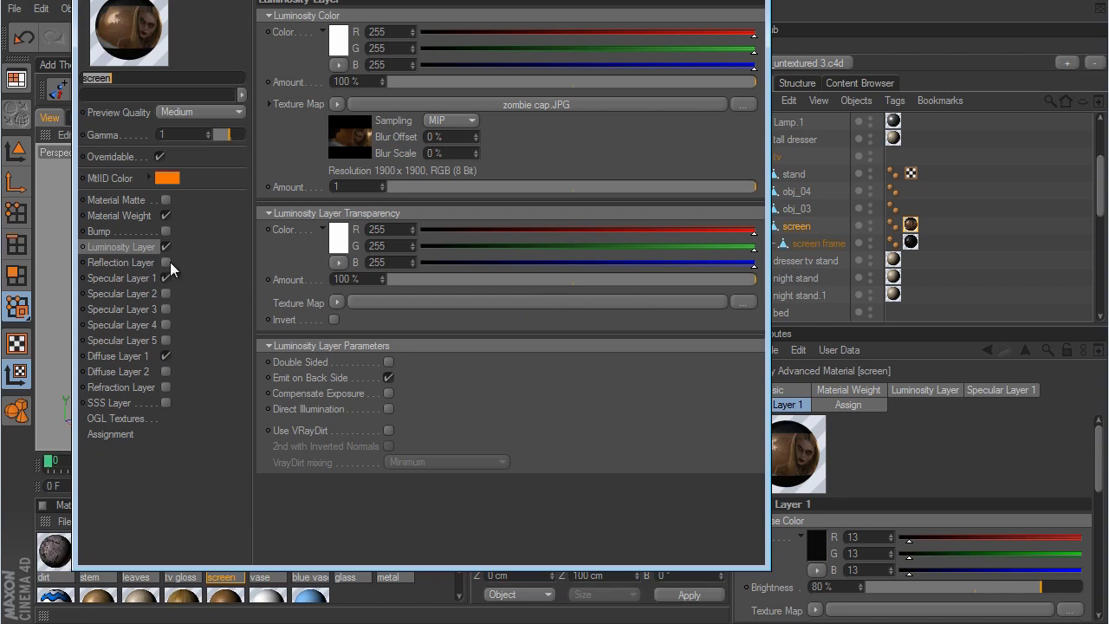
left_click(130, 245)
right_click(300, 106)
left_click(334, 155)
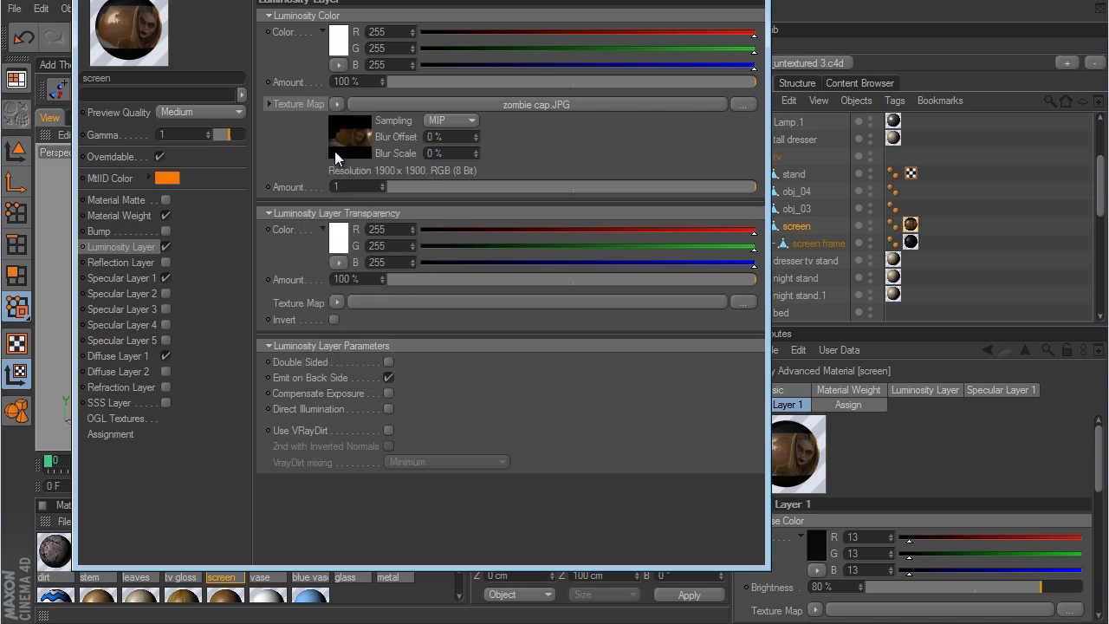
left_click(139, 355)
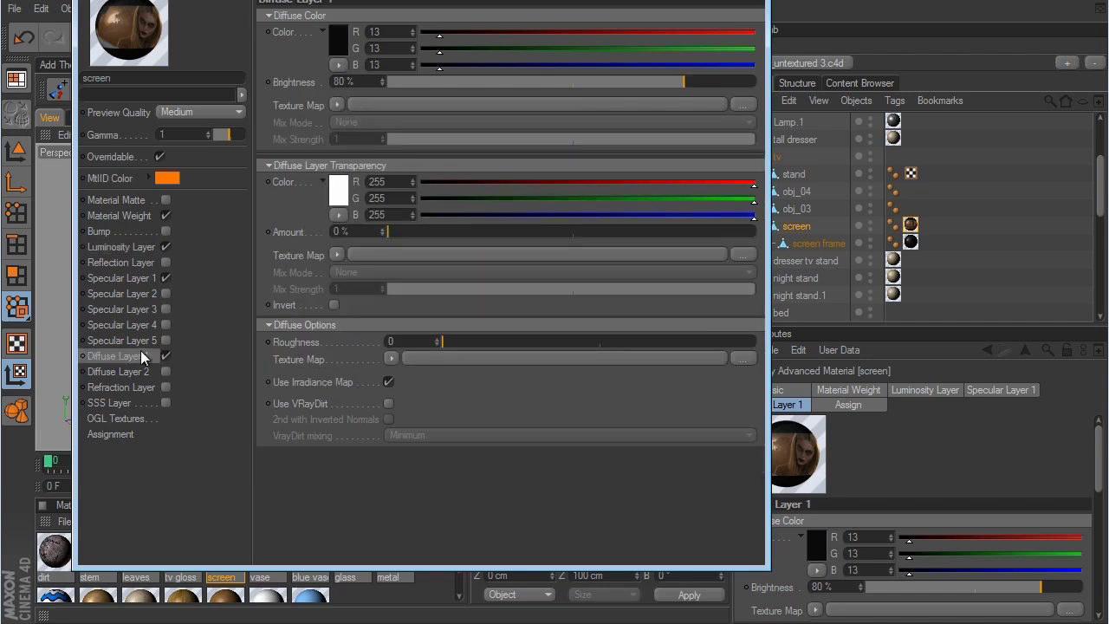
right_click(292, 105)
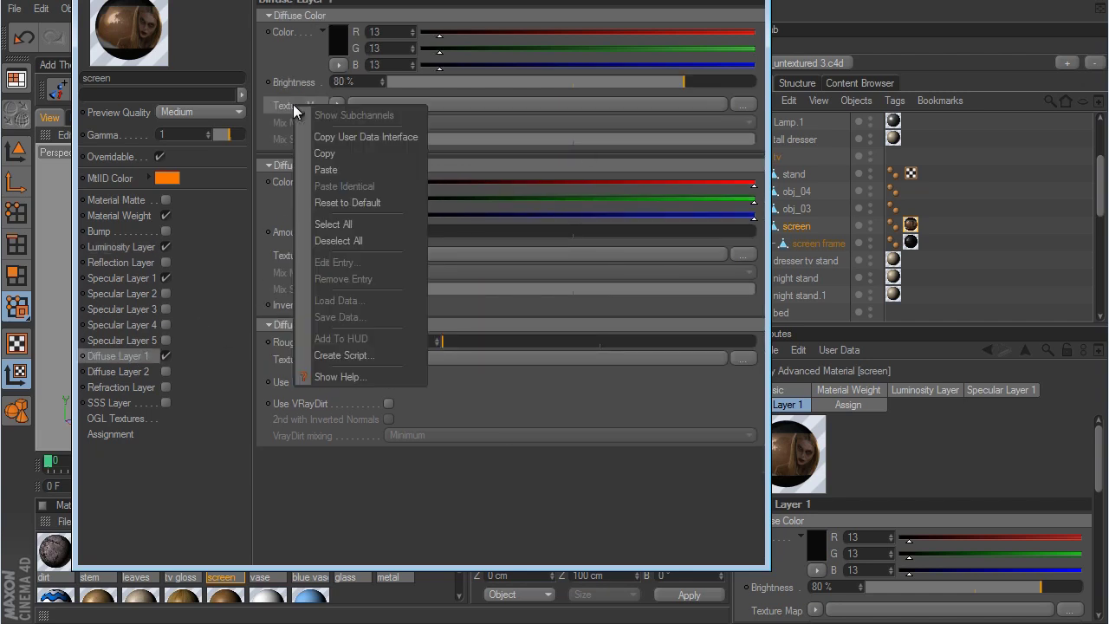
left_click(329, 171)
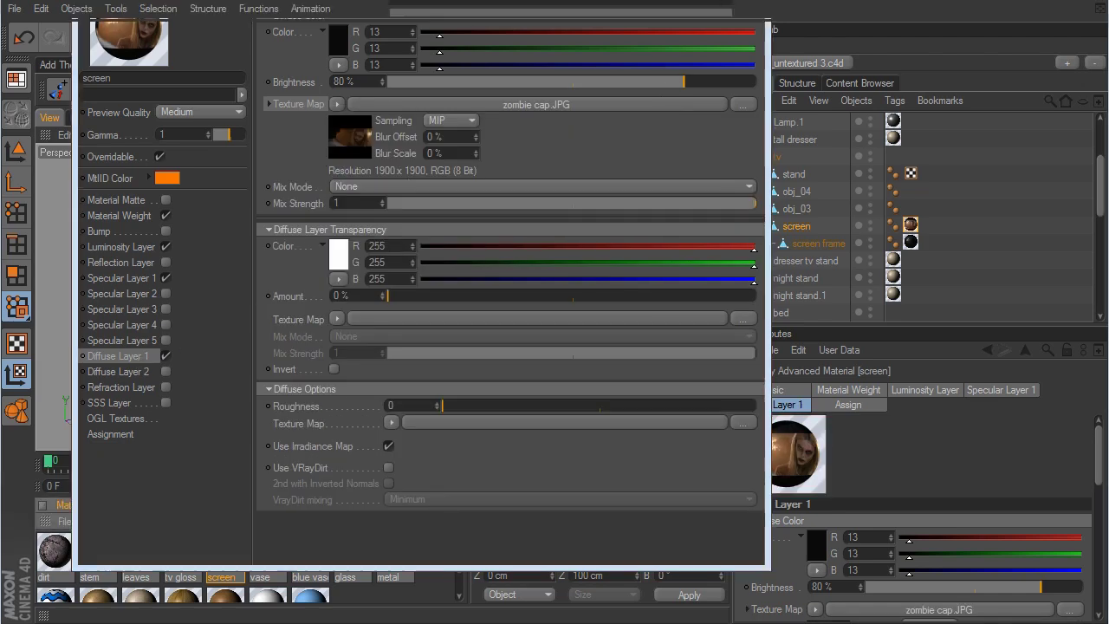
left_click(752, 3)
Raise the screen texture to about 108.4 cm on Y and scale it uniformly to about 136 cm.
left_click_drag(371, 213, 651, 342)
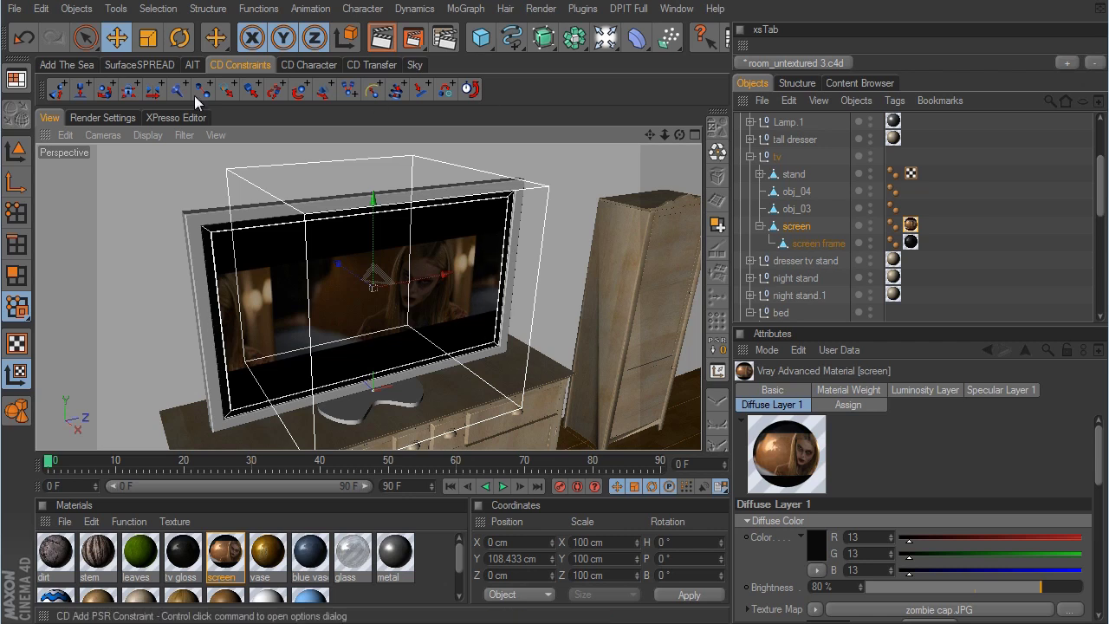
left_click(148, 39)
left_click_drag(651, 342, 651, 341)
left_click_drag(488, 317, 651, 343, "alt")
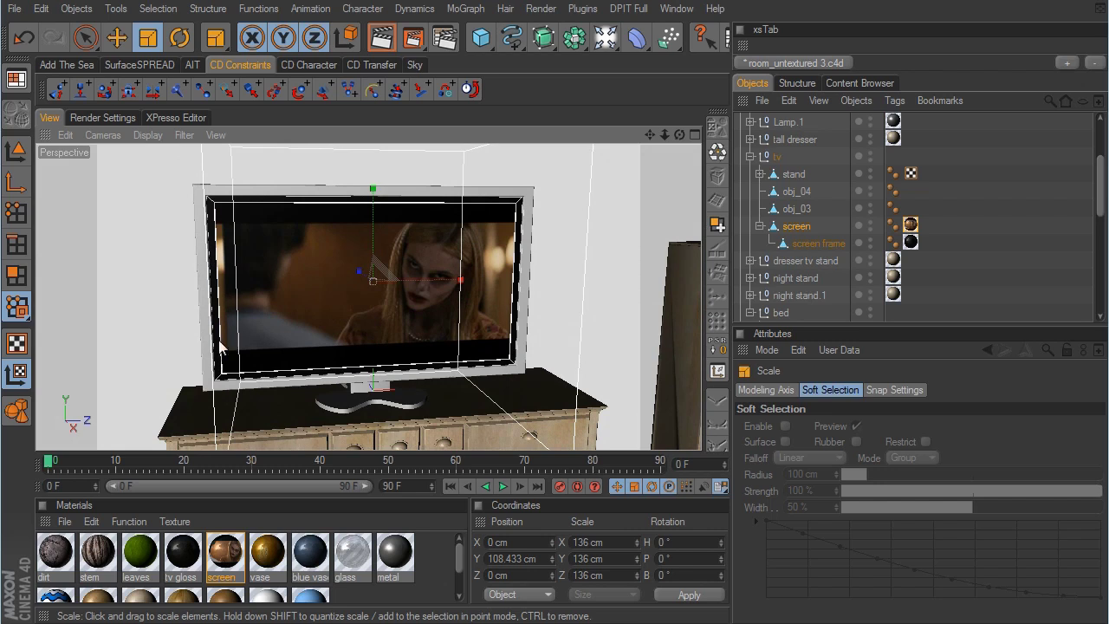
Shift the screen texture along X to about -4.9 cm, fine-tune its scale and position, and deselect the object.
left_click(122, 45)
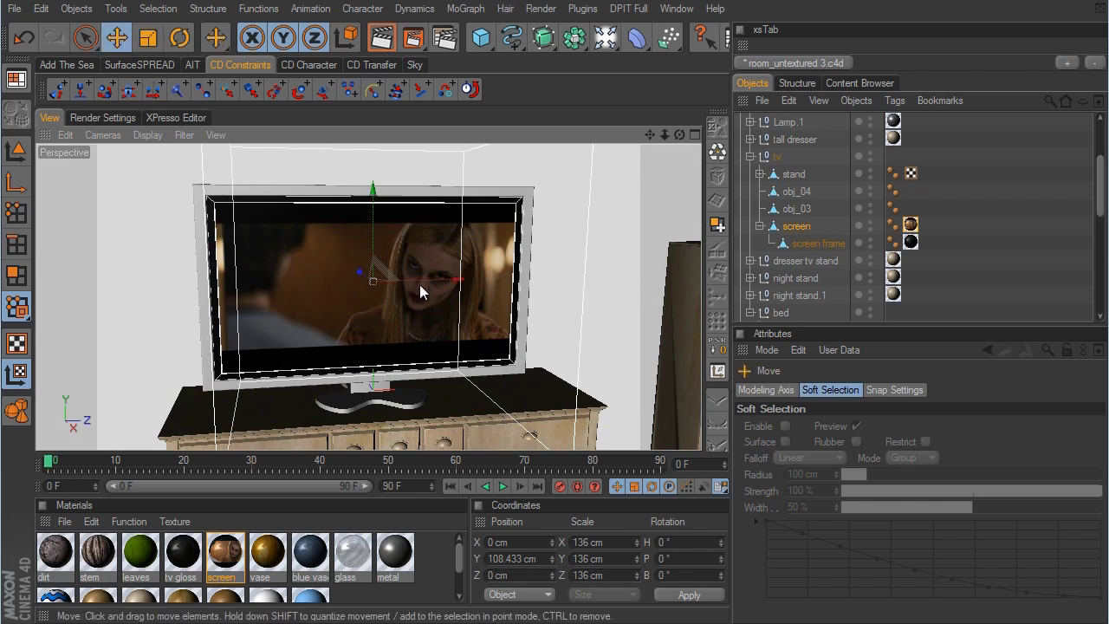
left_click_drag(458, 285, 652, 348)
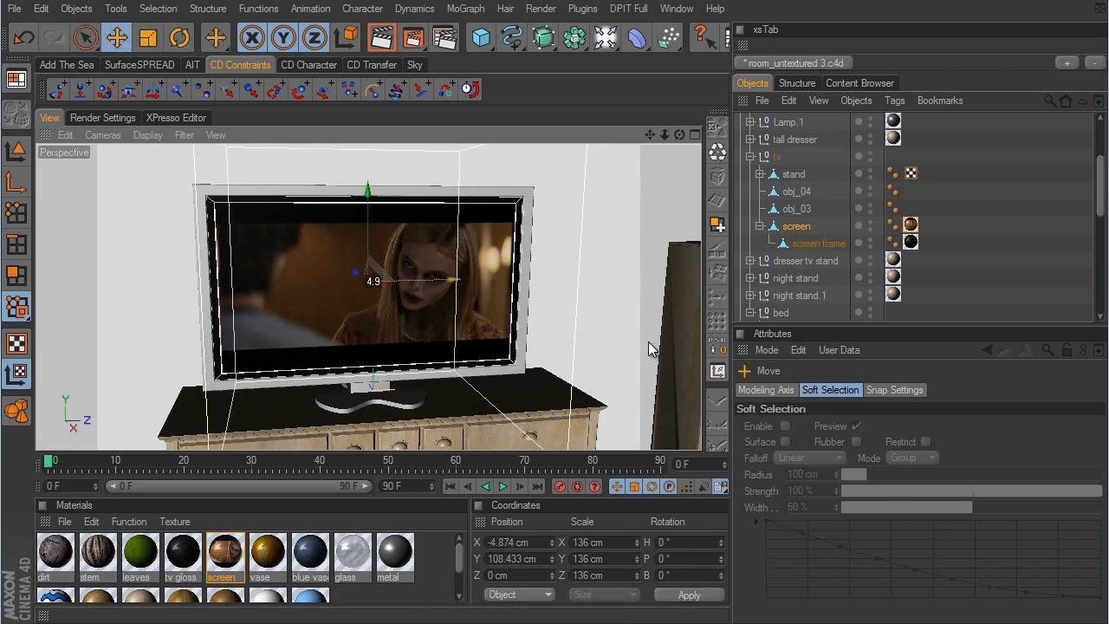
left_click(147, 37)
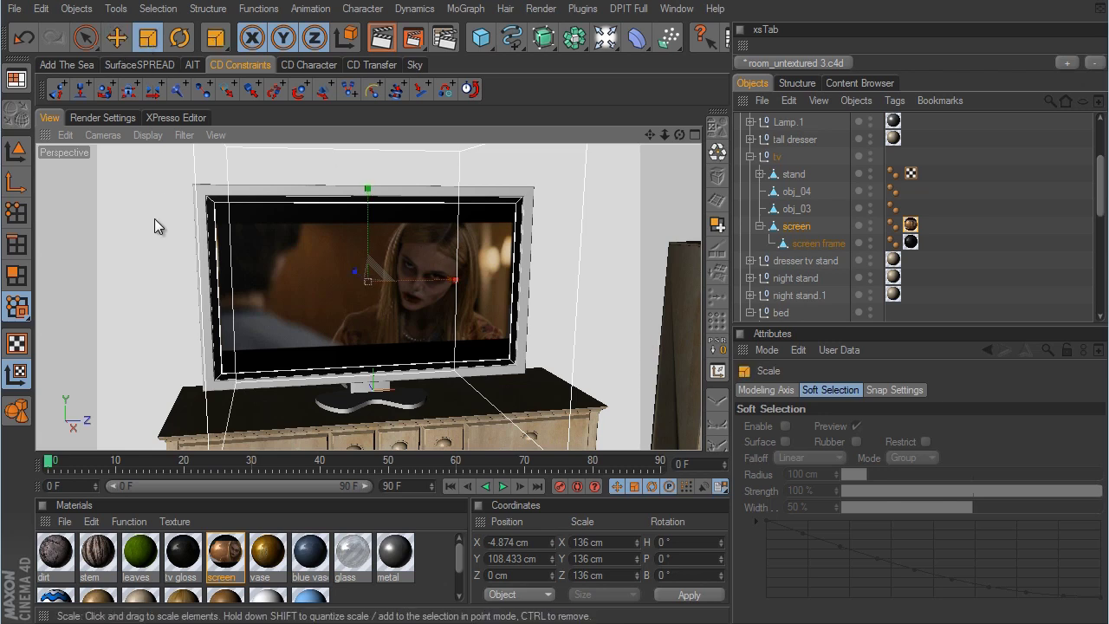
left_click_drag(651, 348, 651, 348)
left_click(116, 37)
left_click_drag(450, 281, 452, 281)
left_click(957, 268)
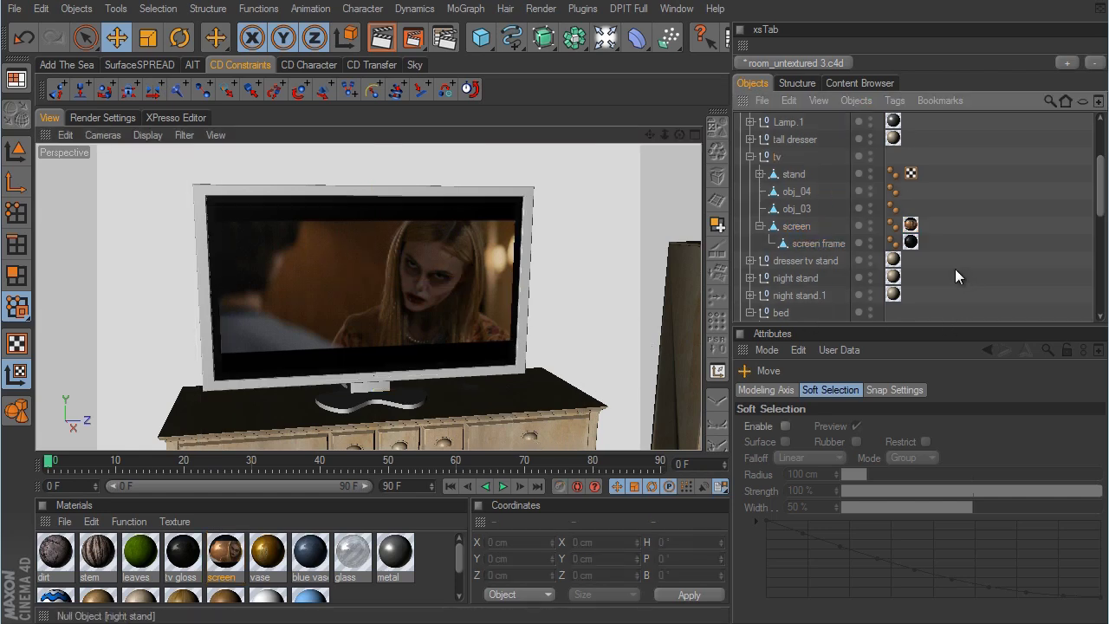
Select the TV's outer frame, obj_04, and duplicate the tv gloss material, opening the copy for editing.
mouse_move(486, 274)
right_mouse_down("alt")
mouse_move(651, 341)
mouse_move(487, 274)
right_mouse_up("alt")
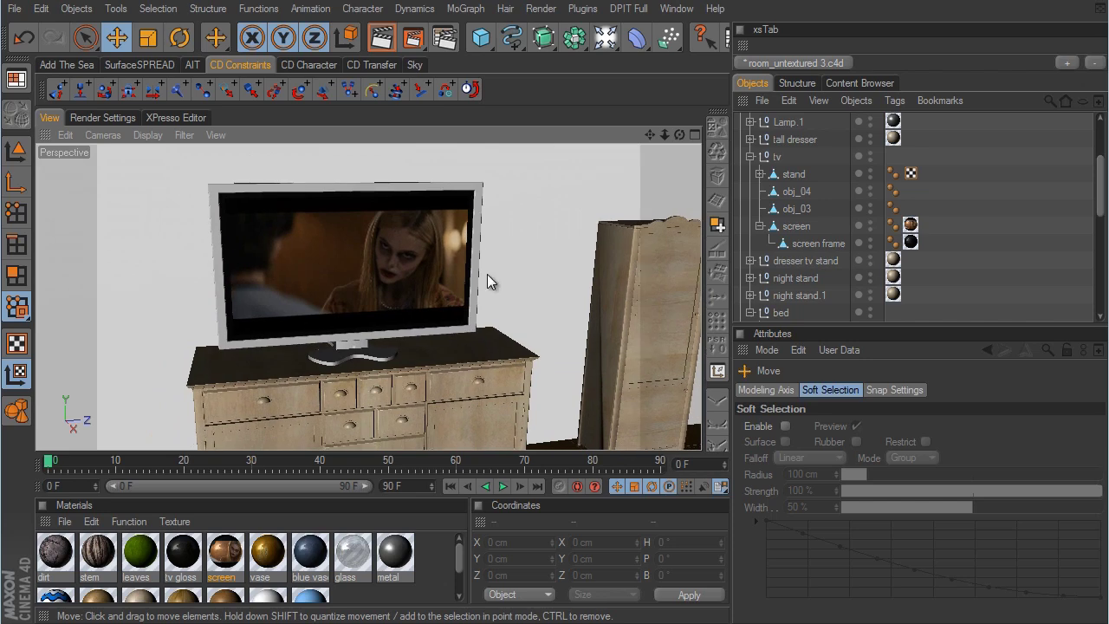
left_click(424, 185)
left_click_drag(655, 345, 651, 342, "alt")
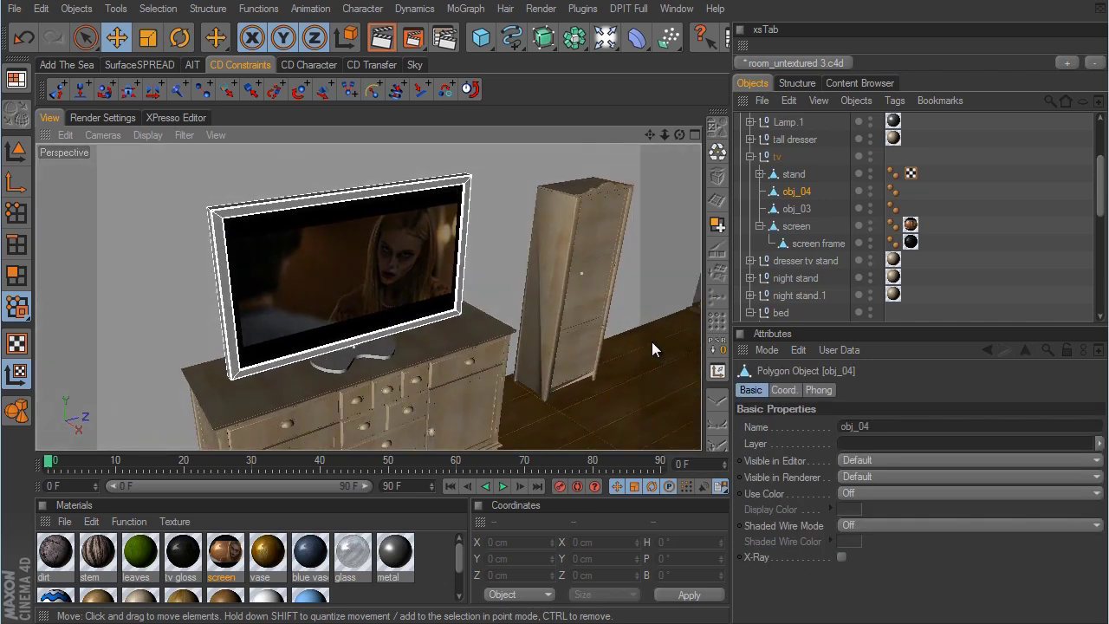
left_click(183, 553)
left_click_drag(183, 553, 231, 551, "ctrl")
double_click(230, 551)
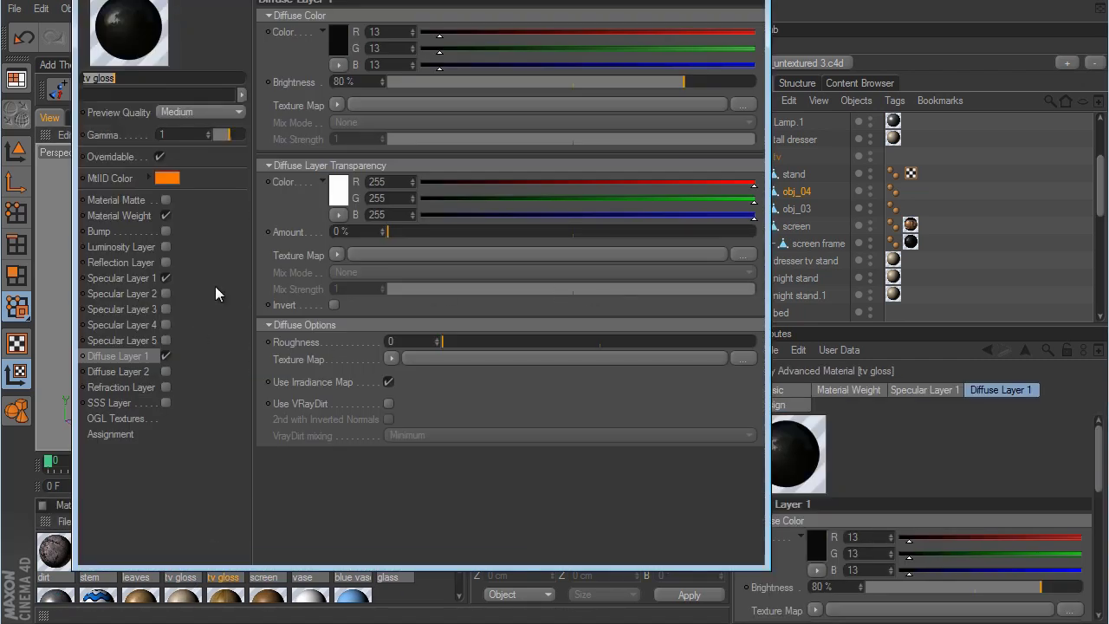
Disable Trace Reflections in the copied material's Specular Layer 1 and set its specular transparency amount to 80%.
left_click(116, 278)
left_click_drag(755, 275, 753, 482)
left_click(361, 364)
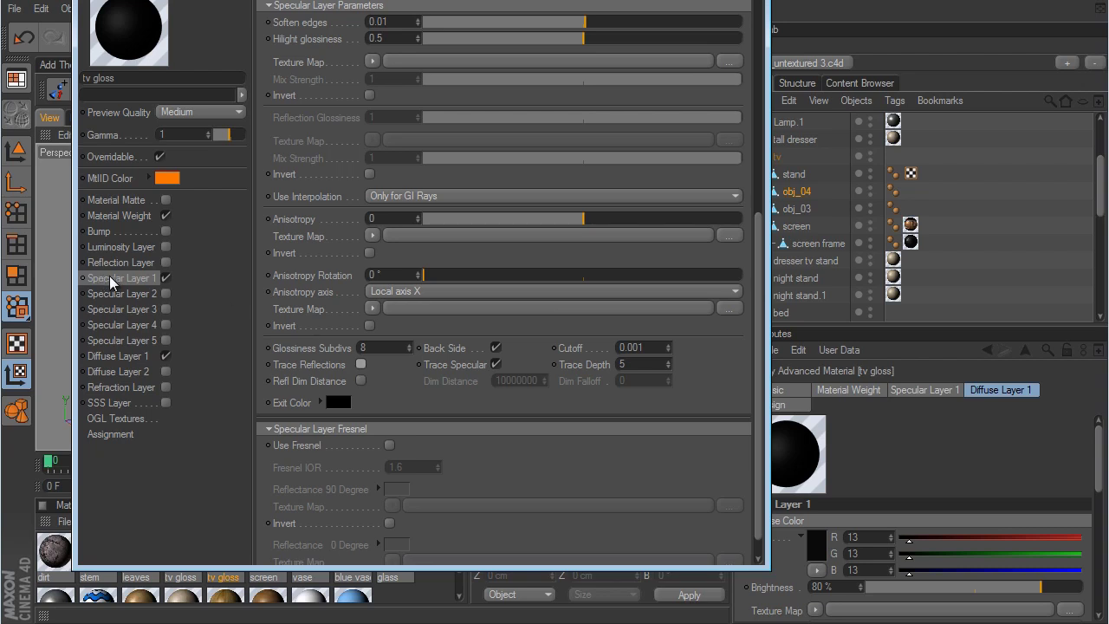
left_click_drag(759, 344, 786, 167)
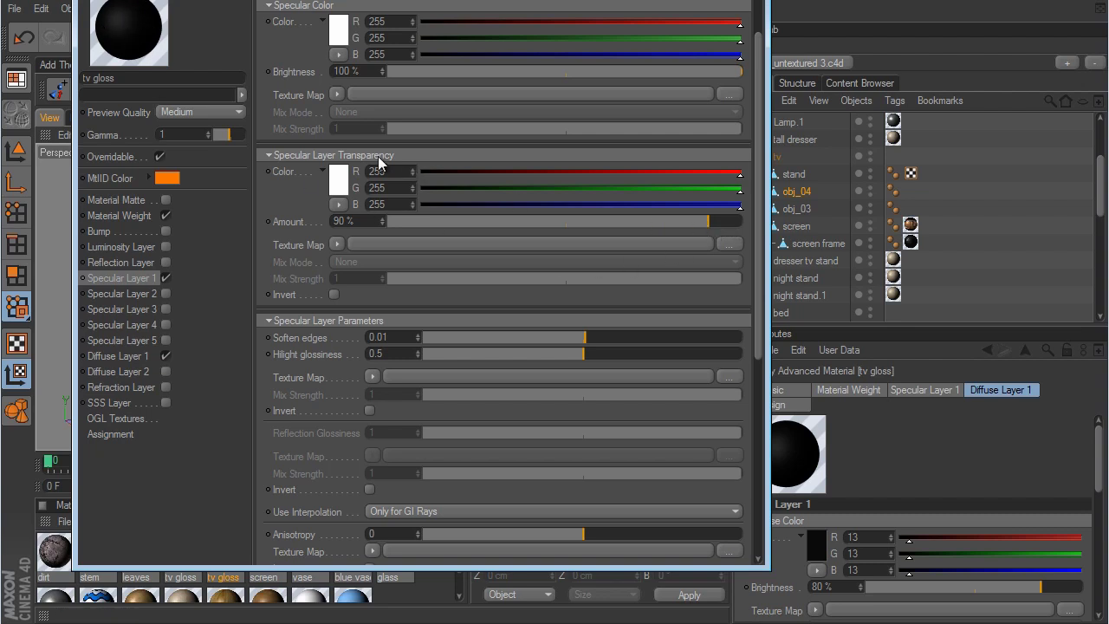
left_click_drag(707, 224, 669, 228)
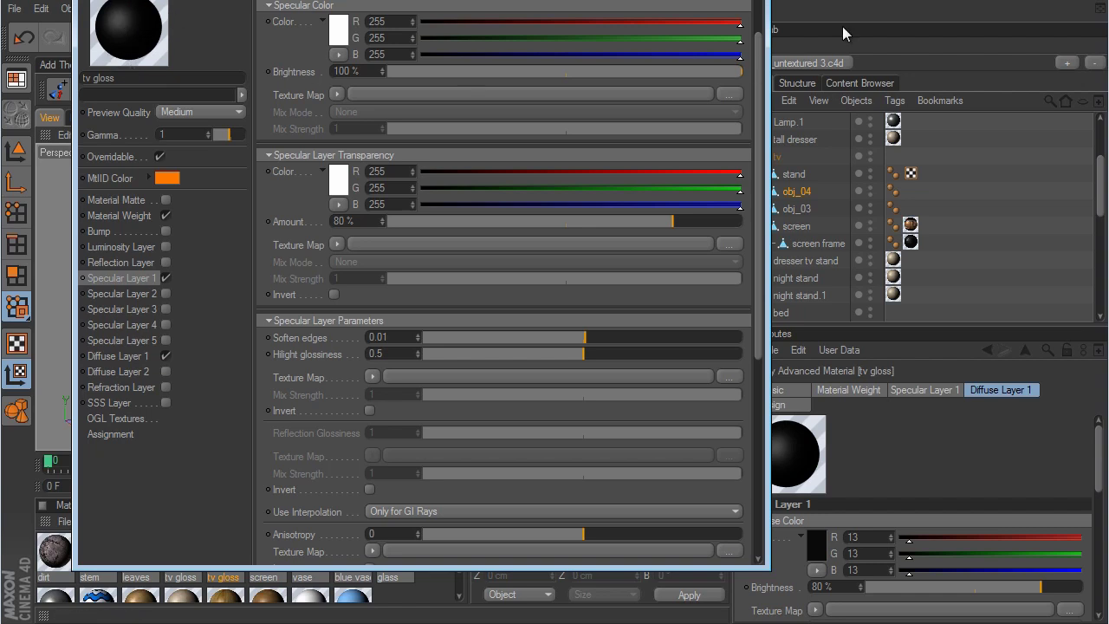
Rename the copied material tv body, close the editor, and apply the material to the TV's stand.
left_click_drag(94, 78, 224, 84)
type("body")
key("Return")
left_click(746, 1)
left_click_drag(223, 560, 801, 178)
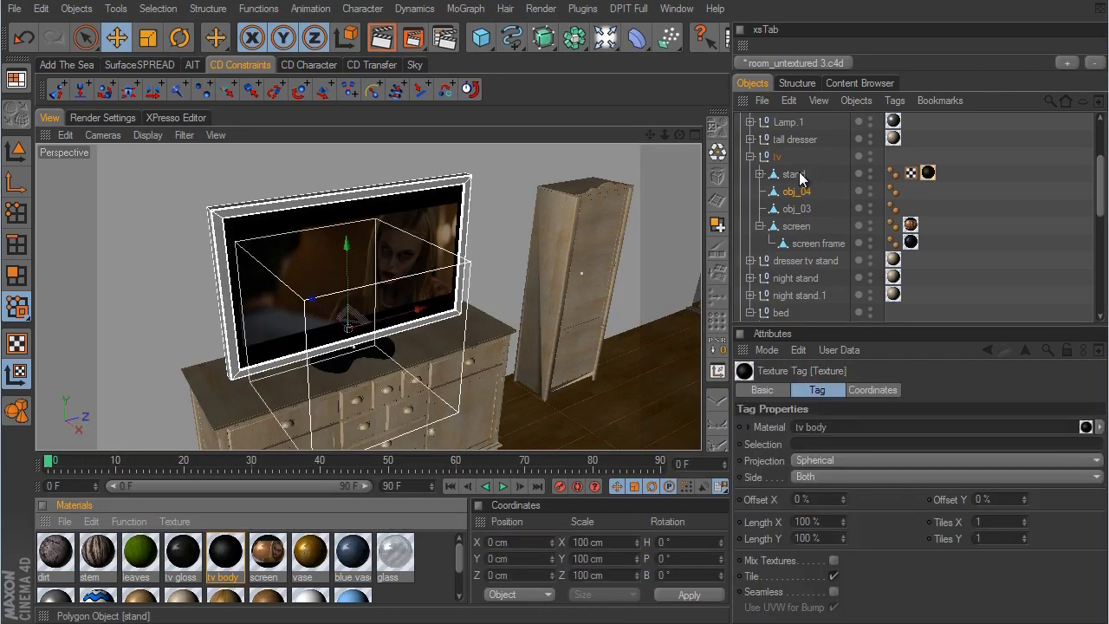
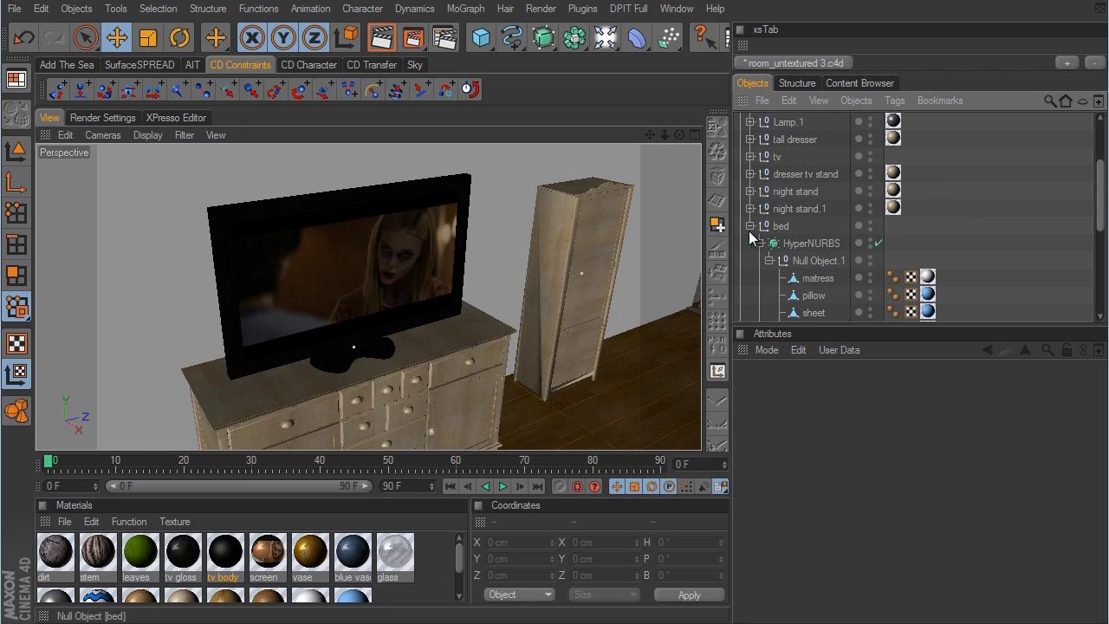
Collapse the bed hierarchy and the whole Furniture group in the object list.
left_click(750, 226)
scroll(920, 230, "up", 3)
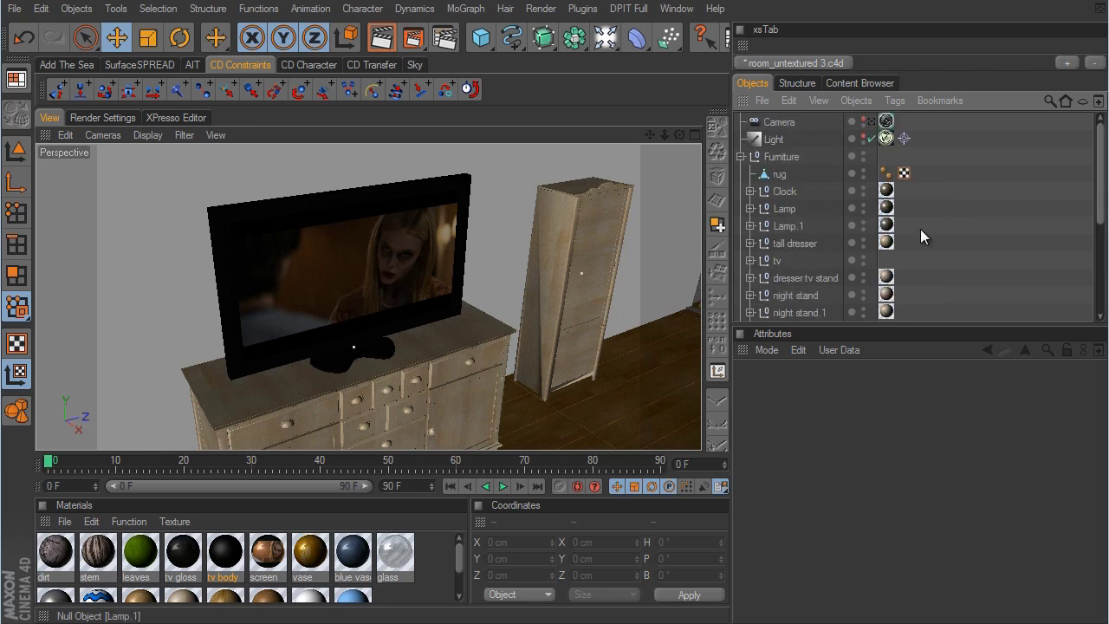
left_click(740, 157)
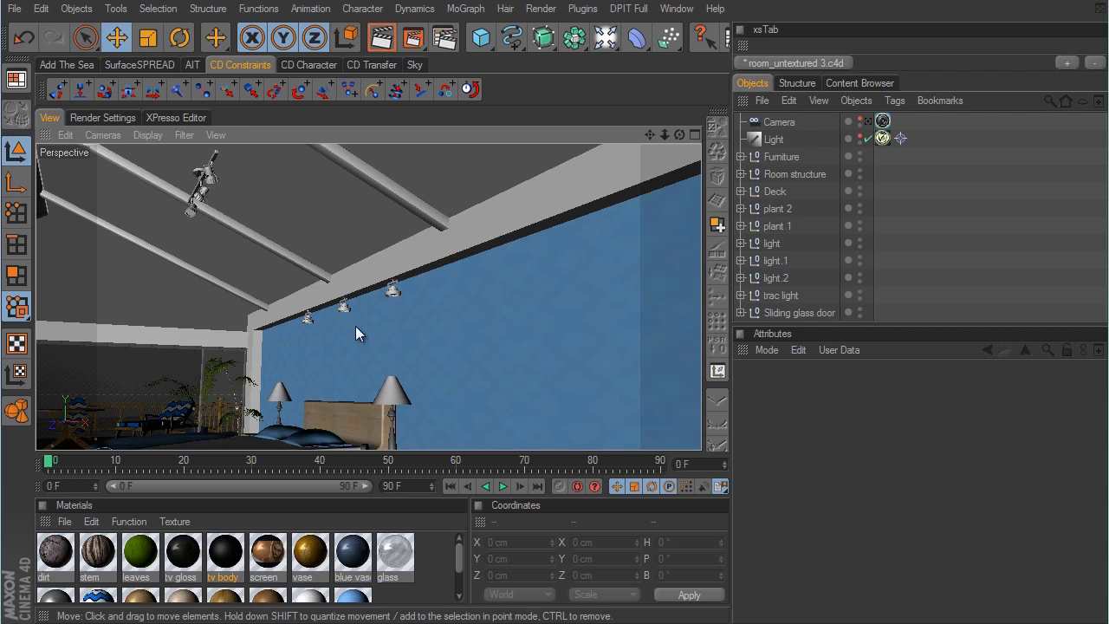
Select the nearest spotlight on the beam above the blue wall and expand its light group to show its parts.
right_click_drag(388, 350, 431, 317, "alt")
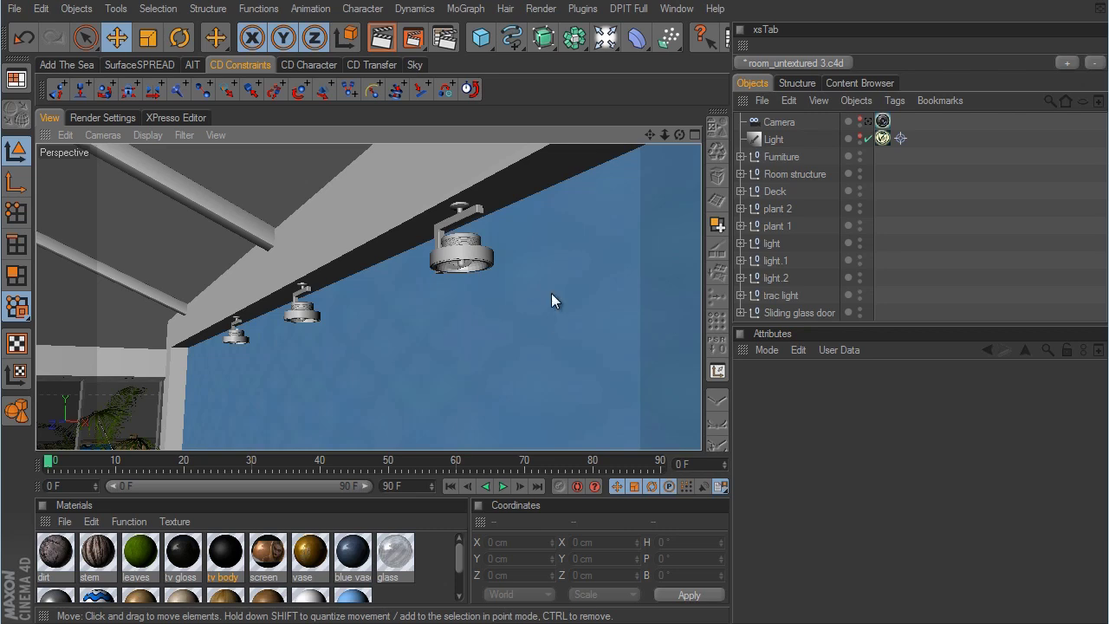
left_click(488, 256)
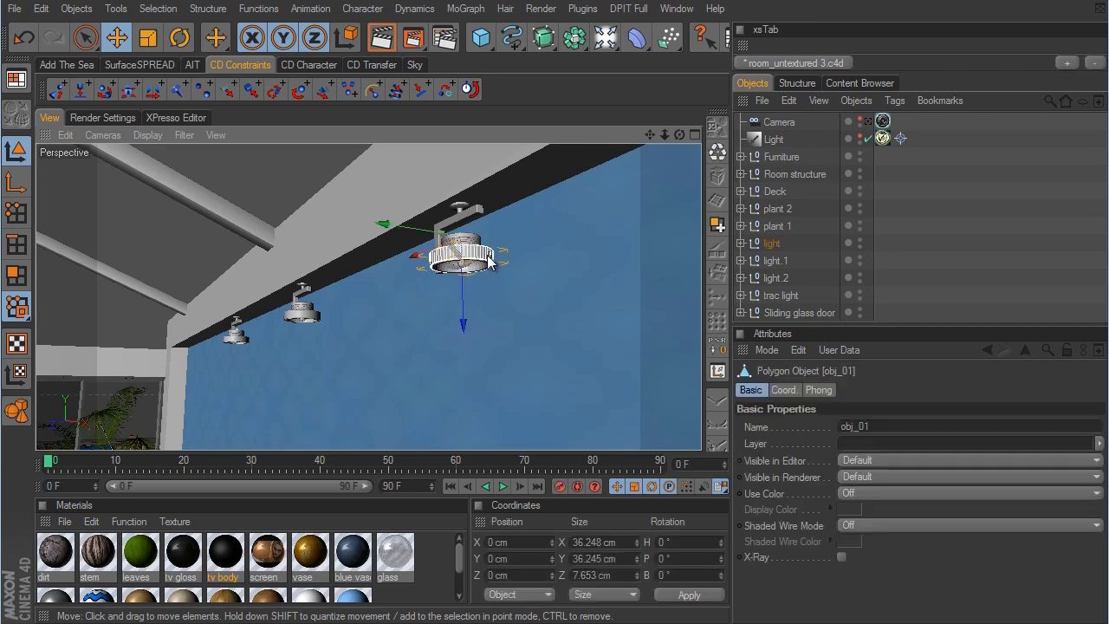
left_click(770, 243)
left_click(741, 243)
scroll(844, 187, "down", 3)
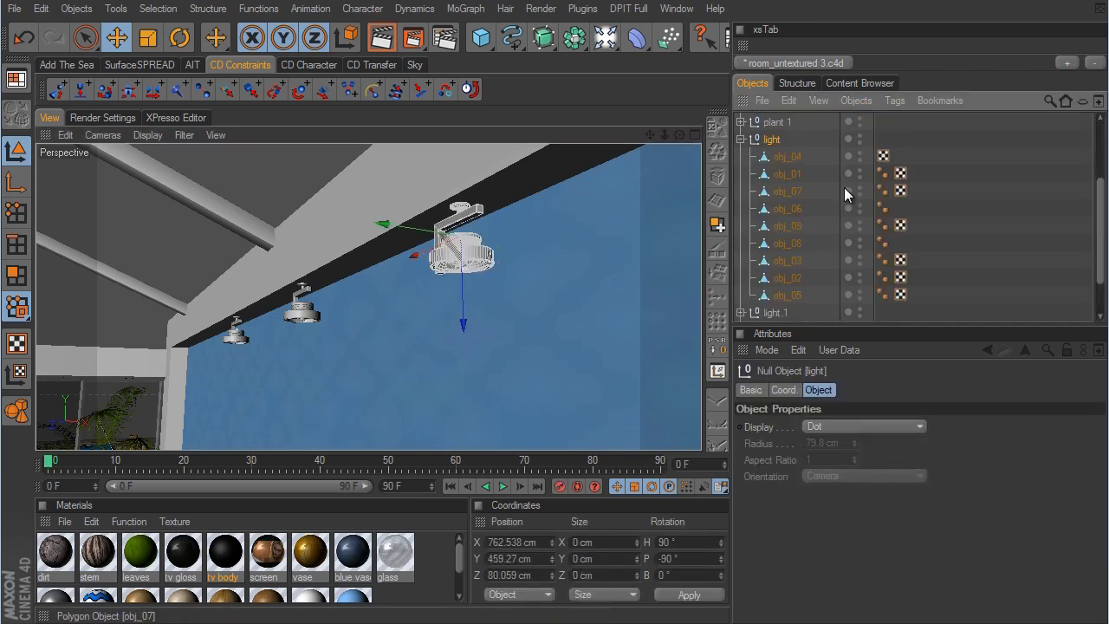
Check which part of the spotlight each object in the light group is, ending with obj_04 selected and its dish seen from below.
left_click(793, 278)
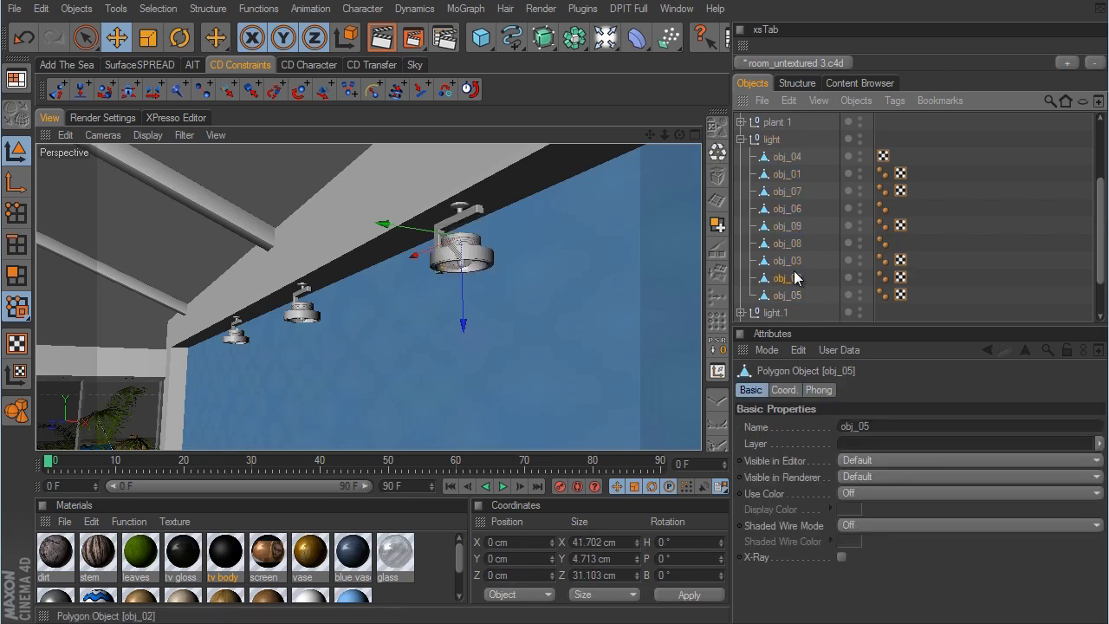
left_click(795, 260)
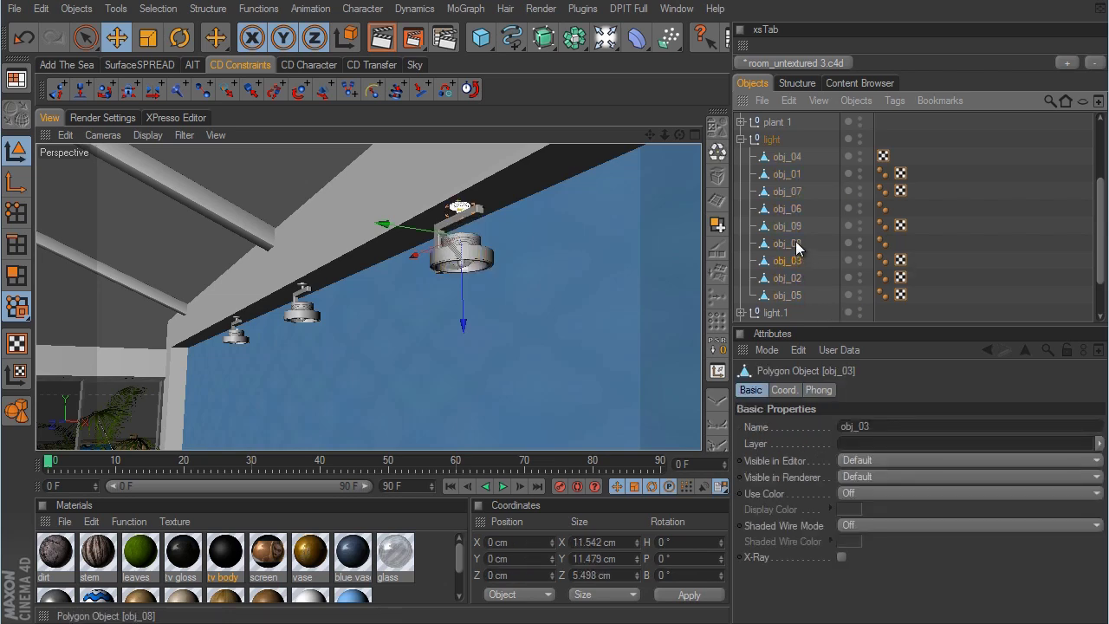
left_click(794, 245)
left_click(797, 227)
left_click(797, 209)
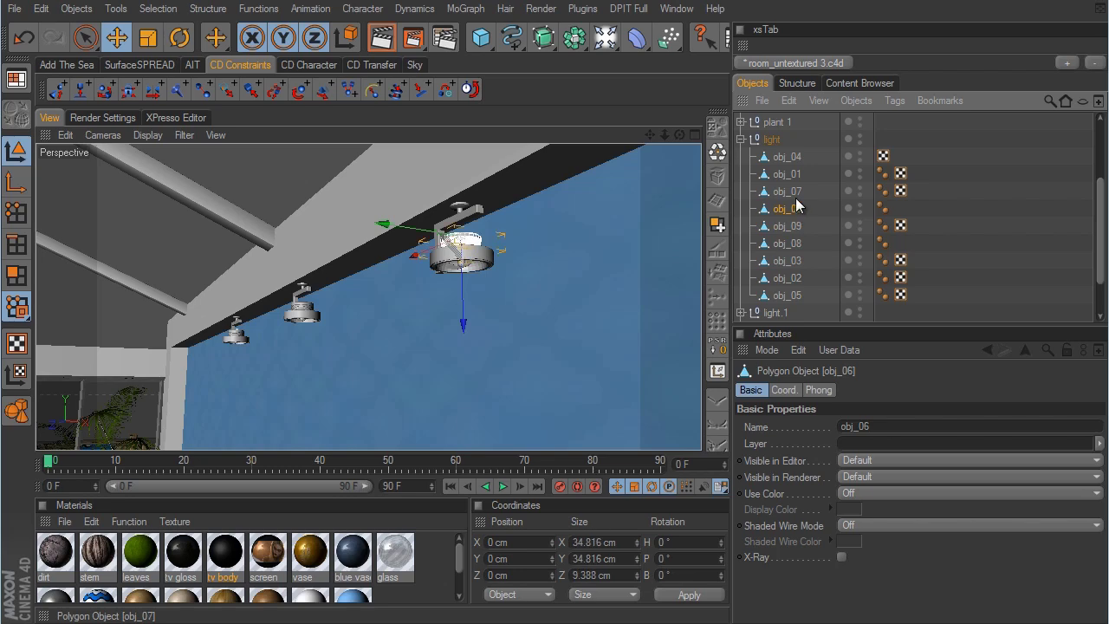
left_click(797, 192)
left_click(797, 174)
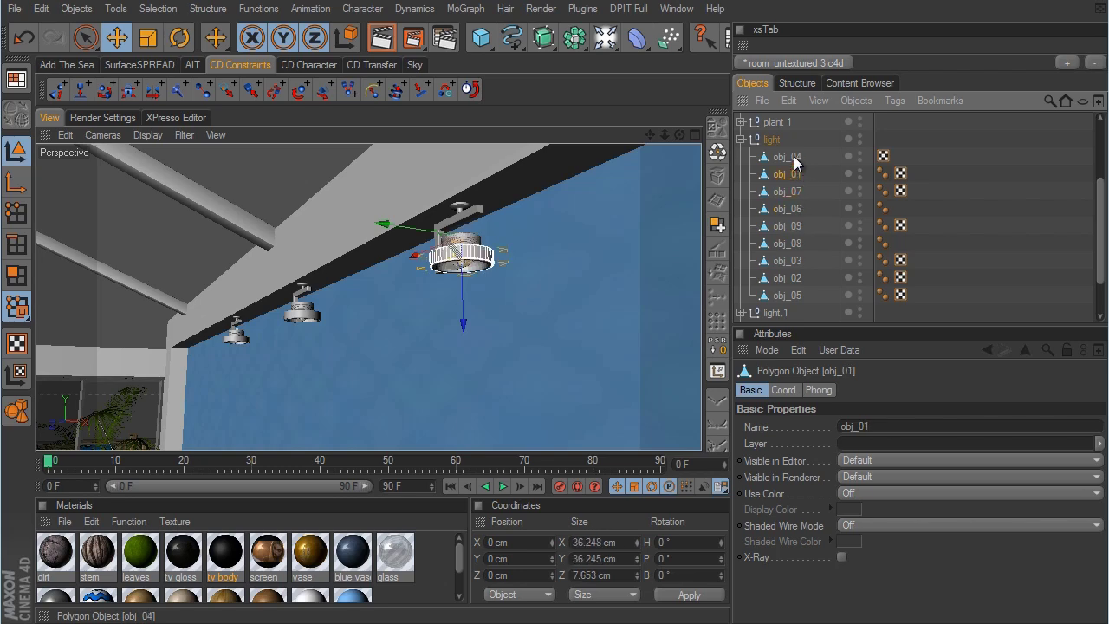
left_click(794, 157)
left_click_drag(684, 221, 586, 243, "alt")
middle_click_drag(585, 243, 649, 341, "alt")
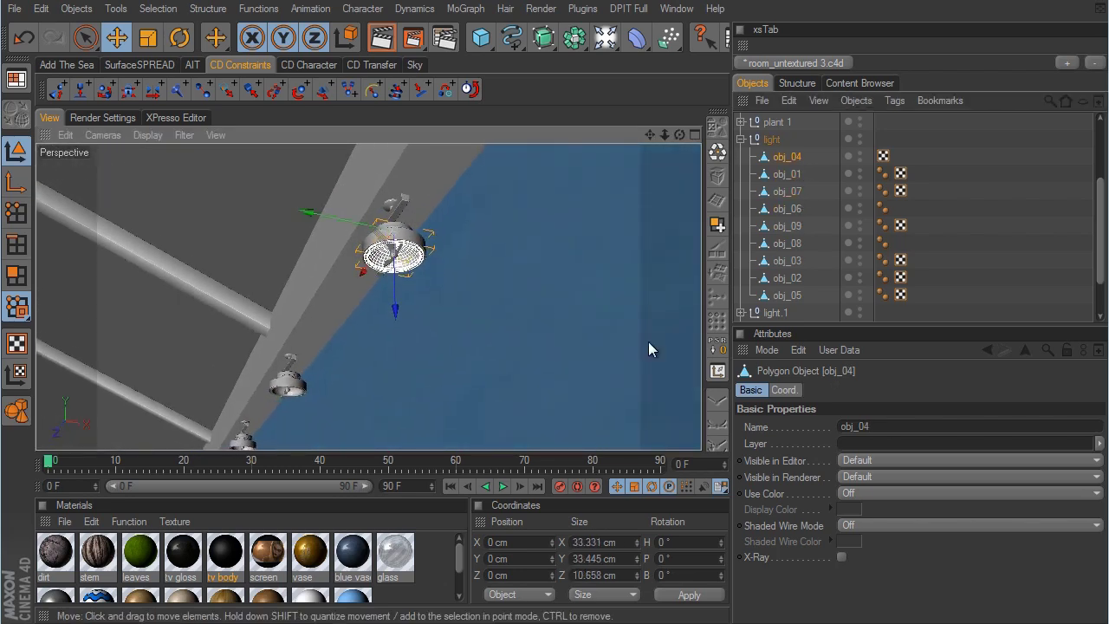
right_click_drag(648, 342, 654, 342, "alt")
scroll(653, 344, "up", 8)
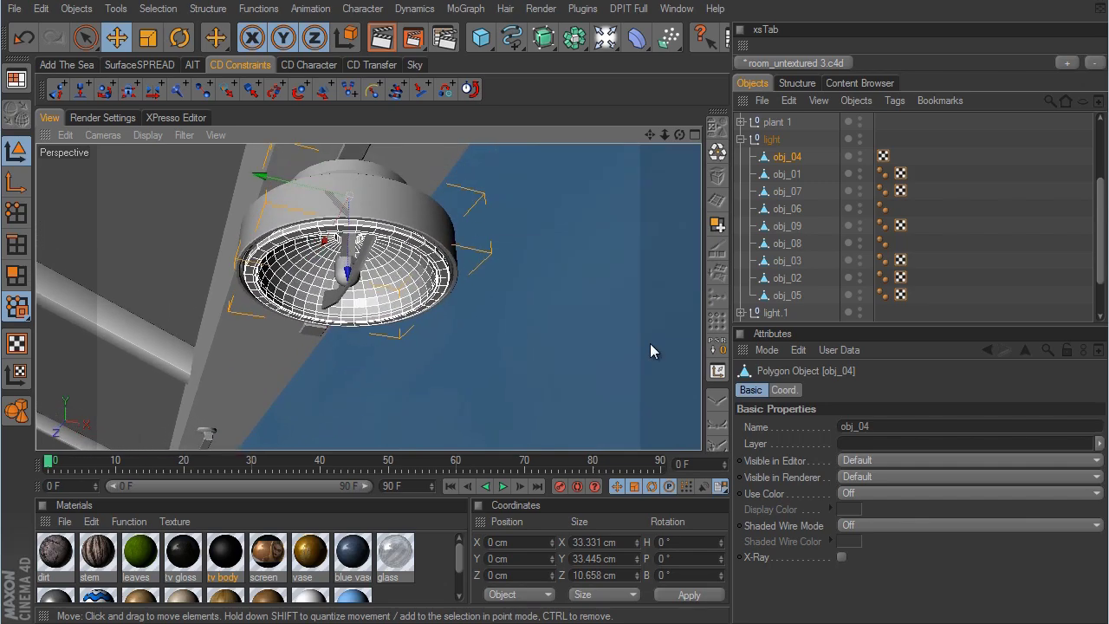
left_click_drag(648, 341, 648, 342, "alt")
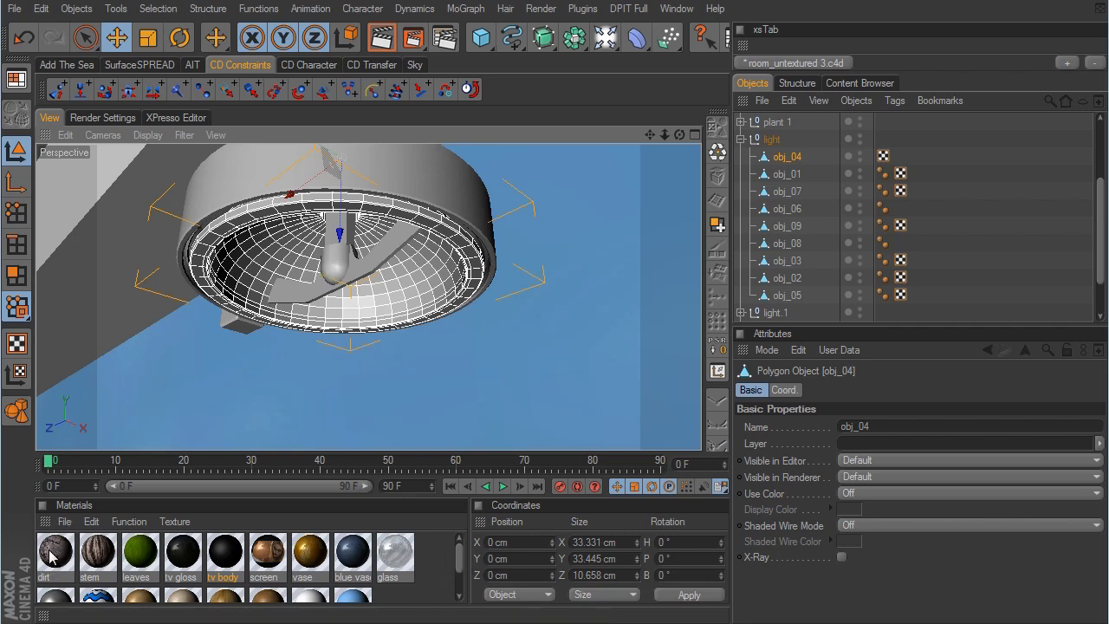
Create a new VrayAdvancedMaterial, open it for editing and rename it chrome.
left_click(65, 522)
mouse_move(111, 595)
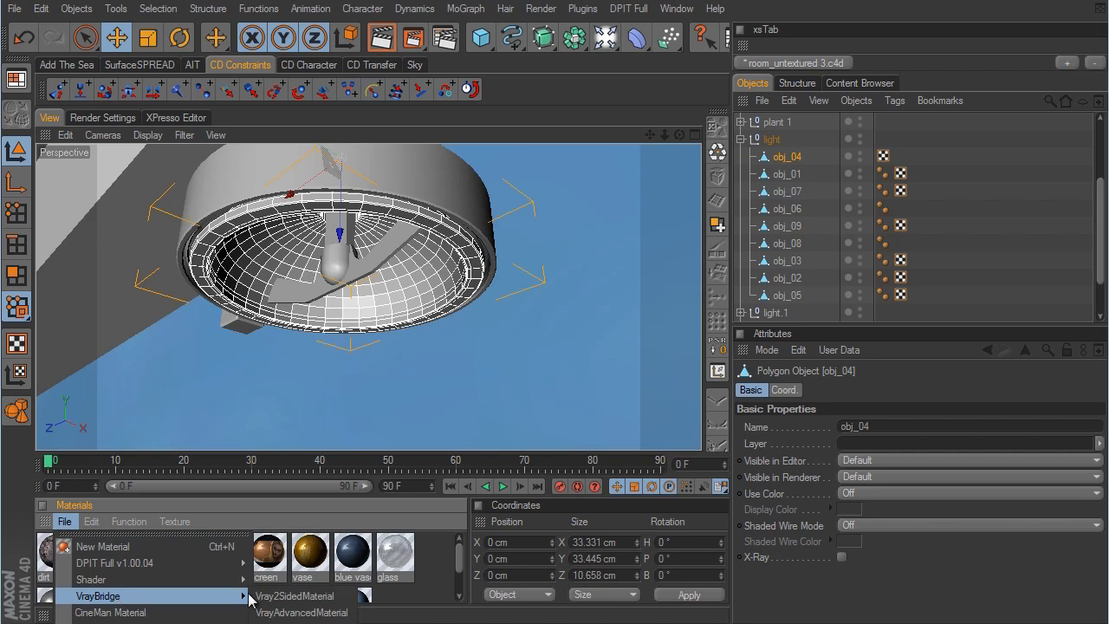
left_click(270, 611)
double_click(61, 555)
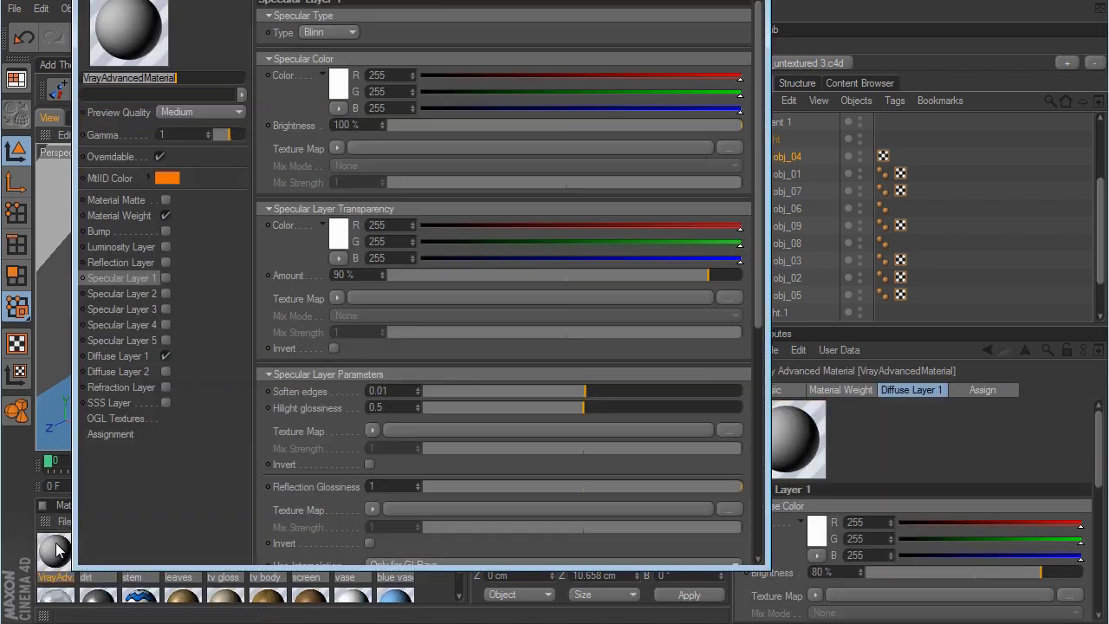
type("chrome")
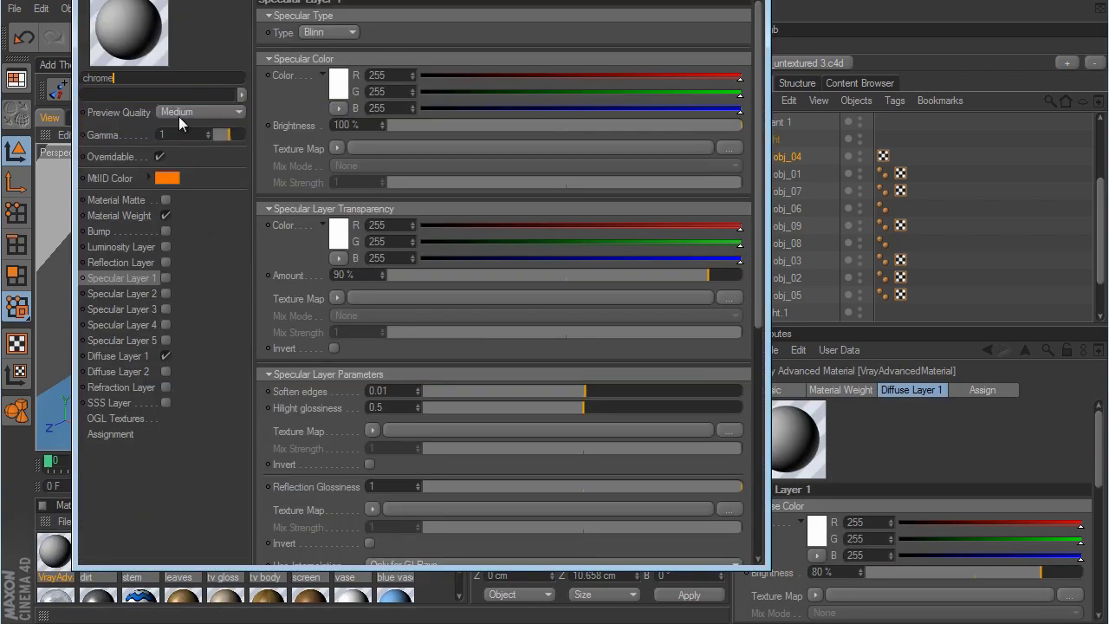
key("Return")
Enable the chrome material's Reflection Layer and Specular Layer 1, disable Trace Reflections in the specular layer, and close the editor.
left_click(165, 262)
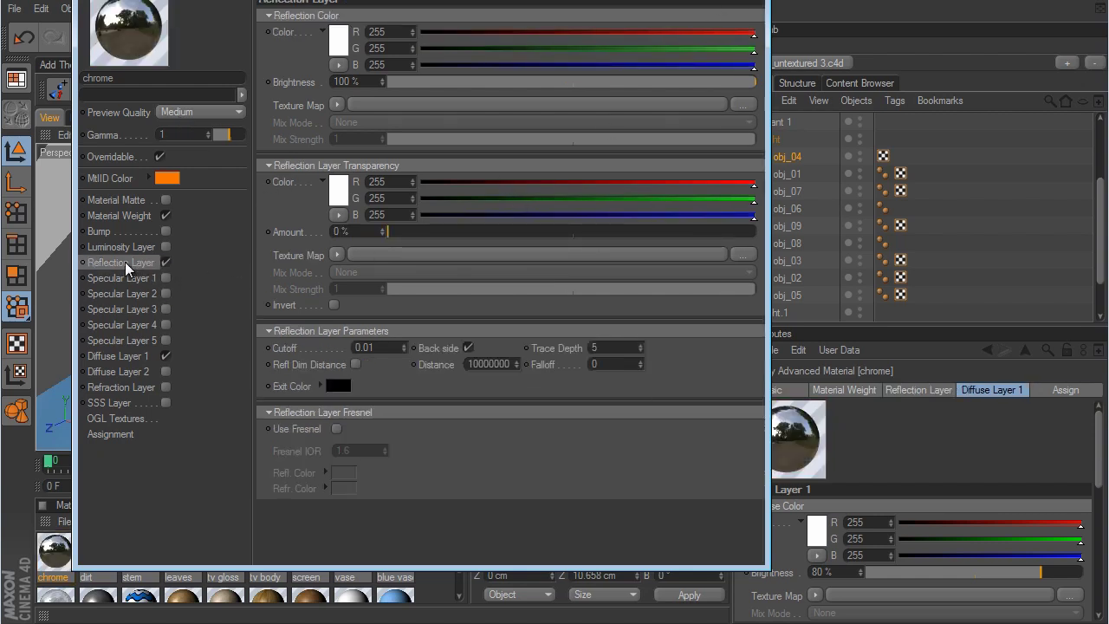
left_click(165, 278)
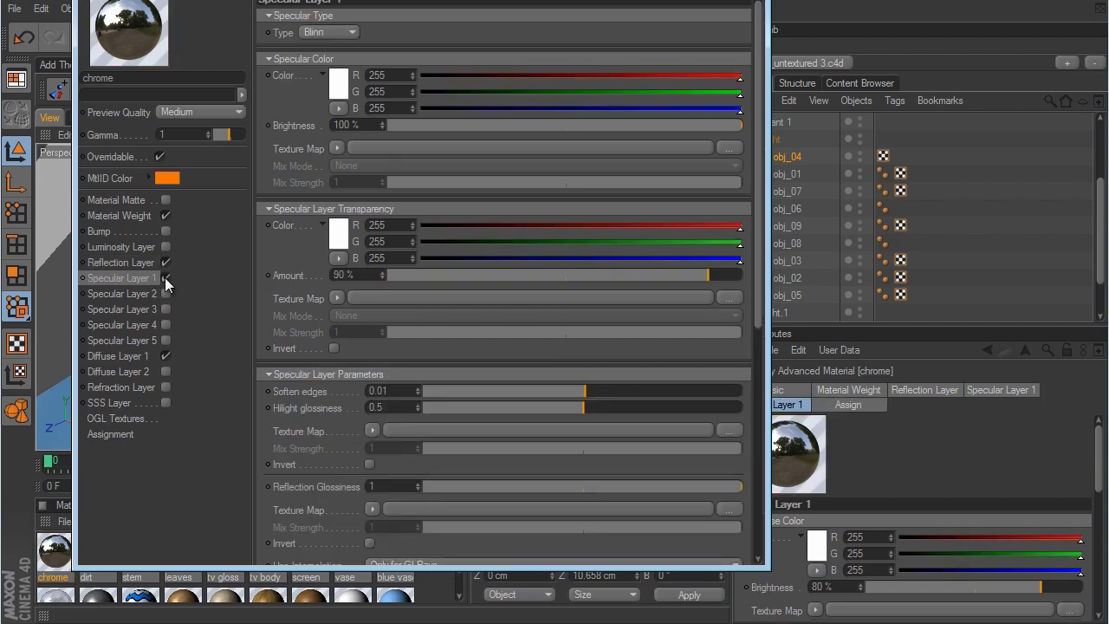
mouse_move(760, 314)
left_mouse_down()
mouse_move(756, 491)
mouse_move(594, 508)
left_mouse_up()
left_click(360, 362)
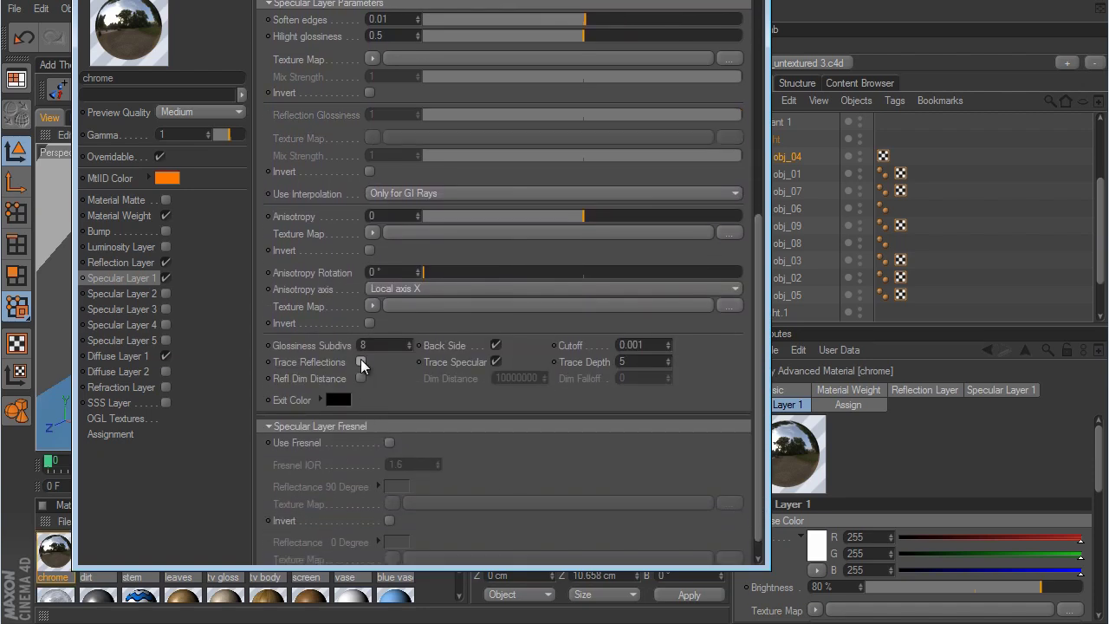
left_click(750, 2)
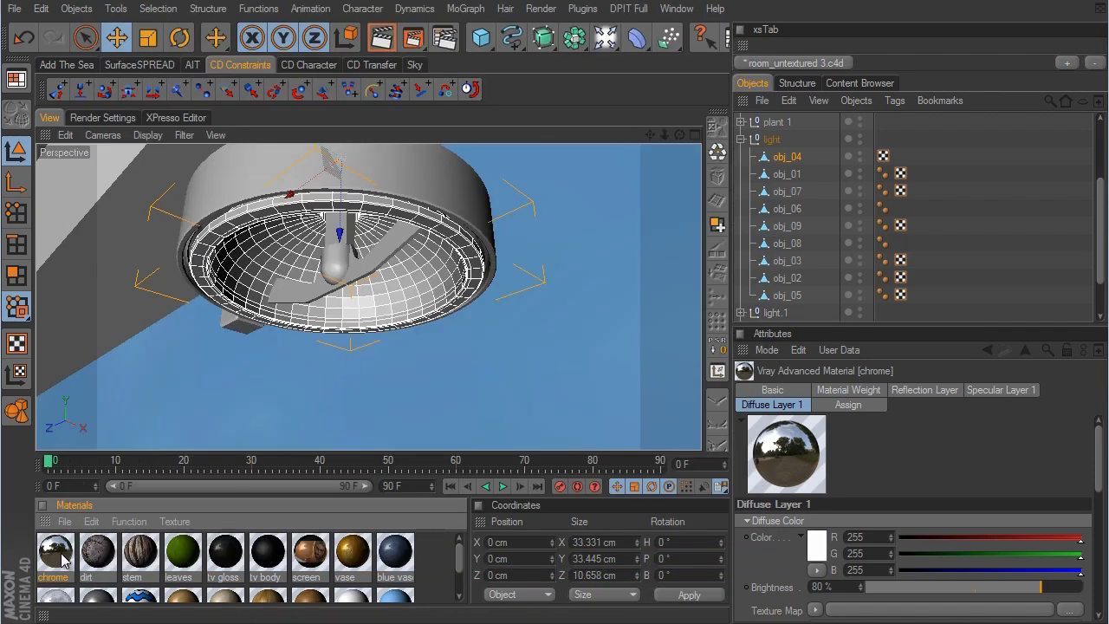
Apply chrome to the spotlight's obj_04 and metal to its parent light group, and collapse the group.
left_click_drag(62, 559, 788, 163)
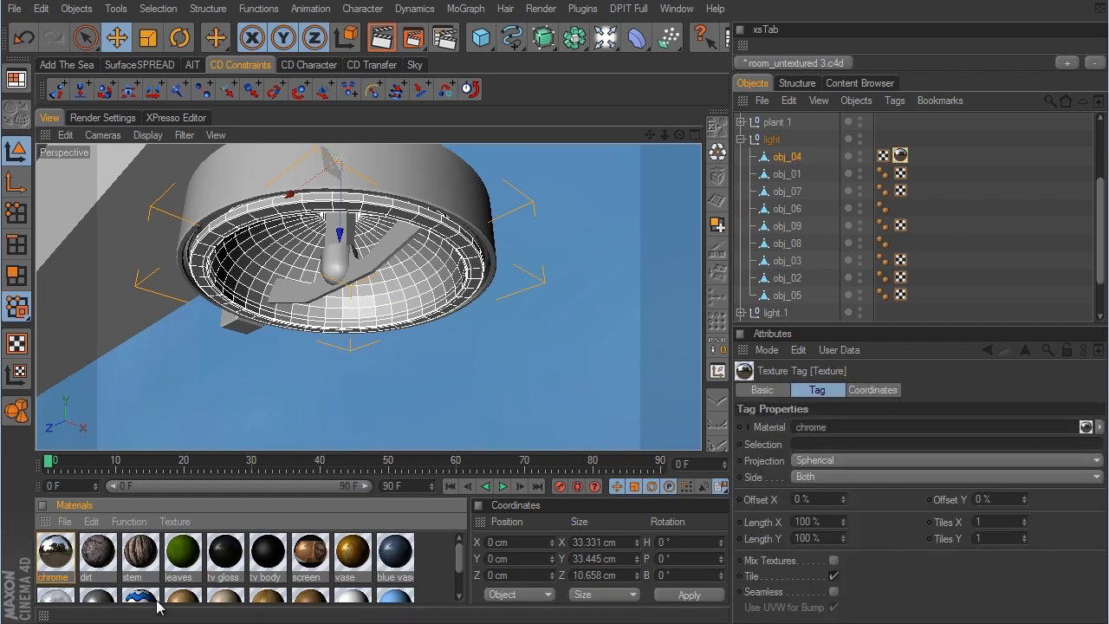
left_click_drag(463, 556, 461, 571)
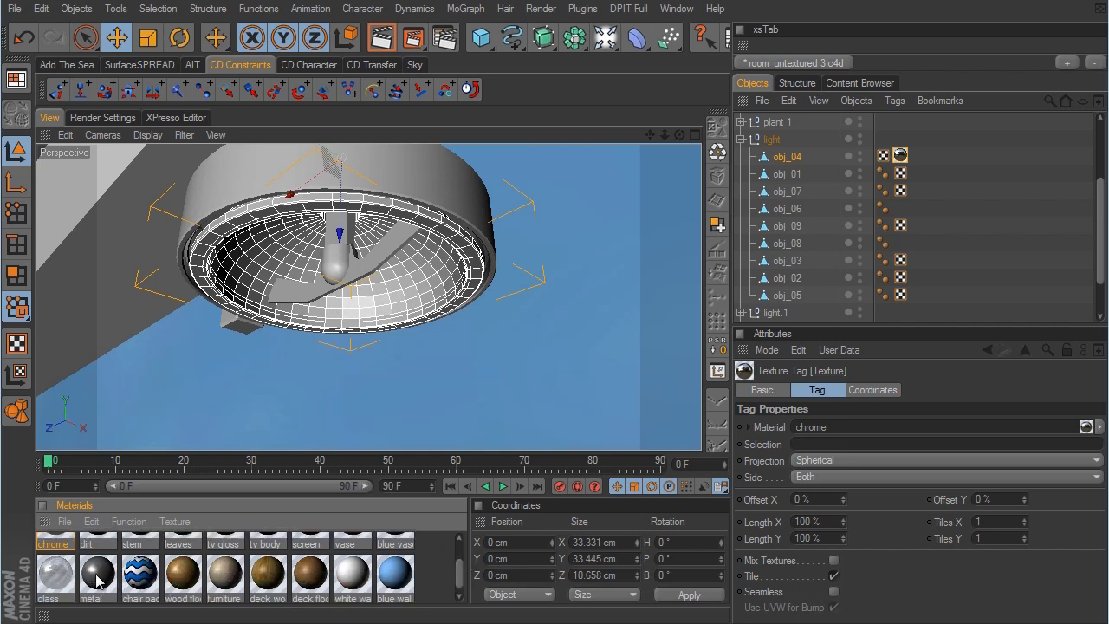
left_click_drag(97, 582, 776, 143)
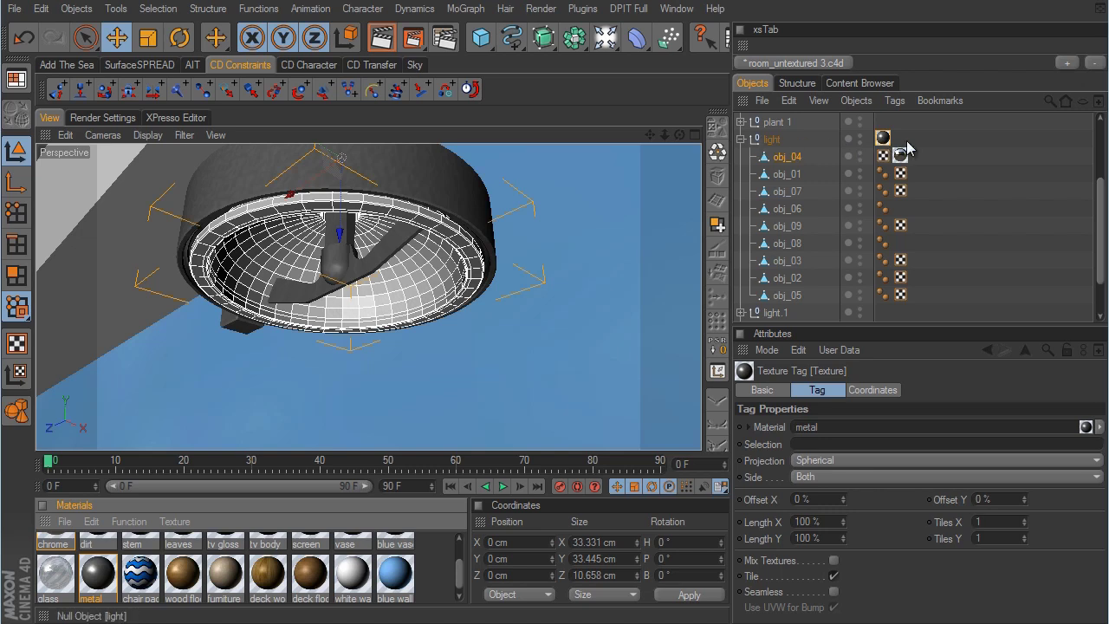
left_click(741, 139)
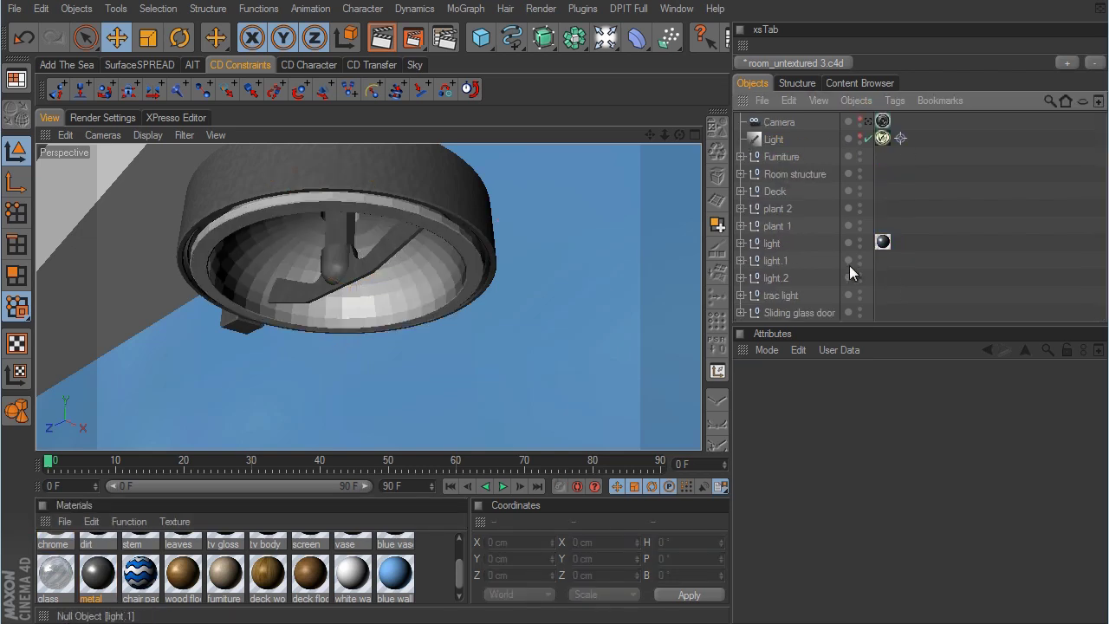
Copy the metal texture tag from light onto light.1 and light.2, and expand both groups.
left_click(883, 242)
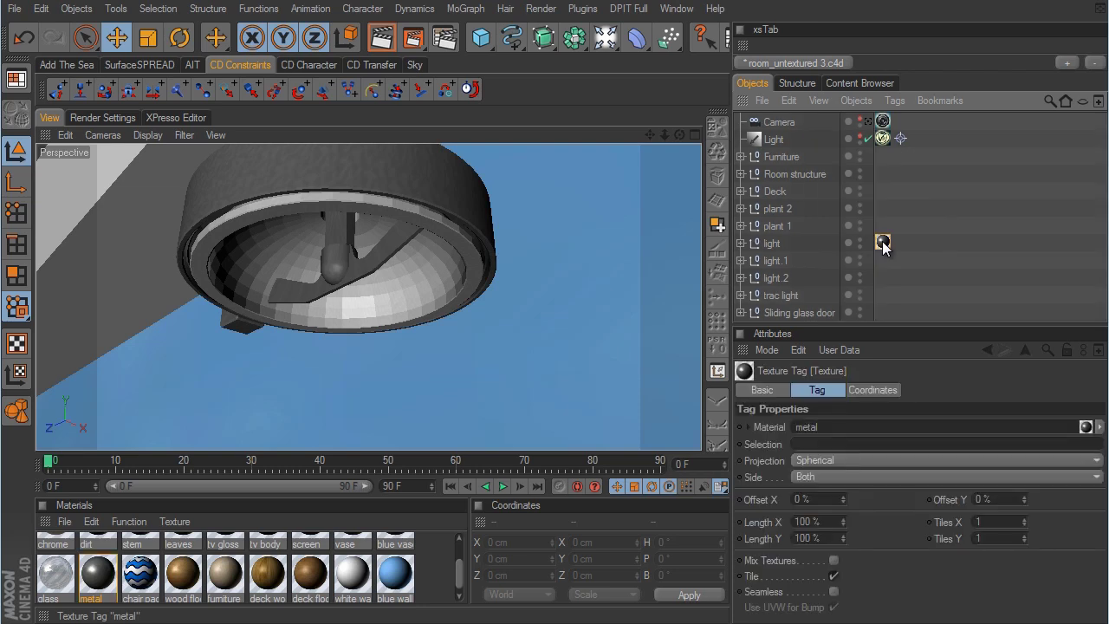
left_click_drag(883, 243, 883, 277, "ctrl")
left_click(740, 260)
scroll(809, 213, "down", 5)
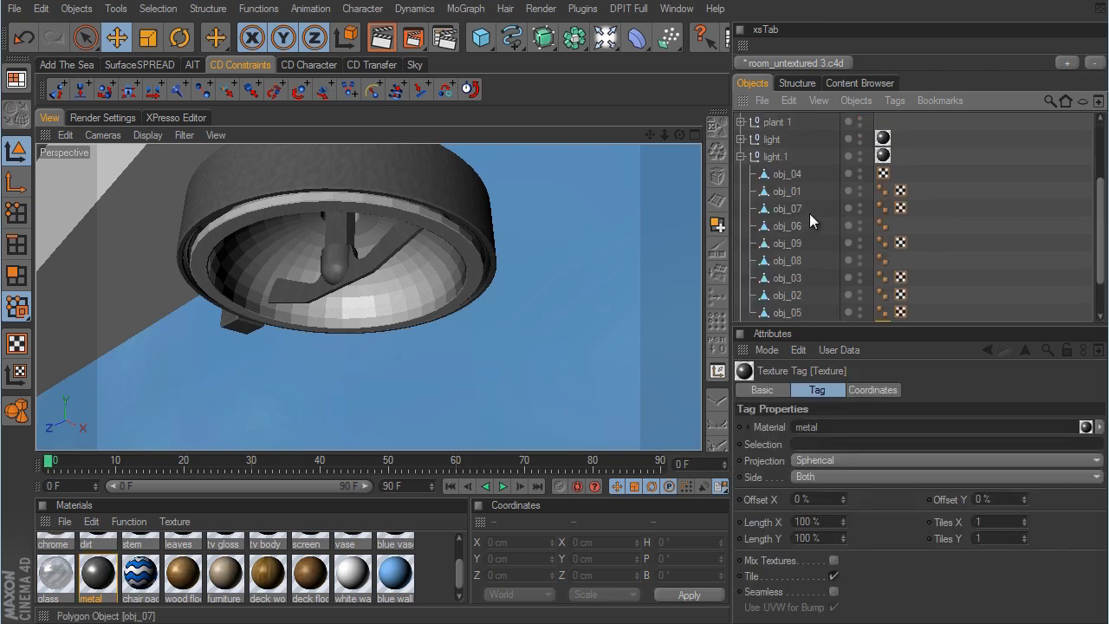
left_click(741, 278)
scroll(833, 236, "down", 3)
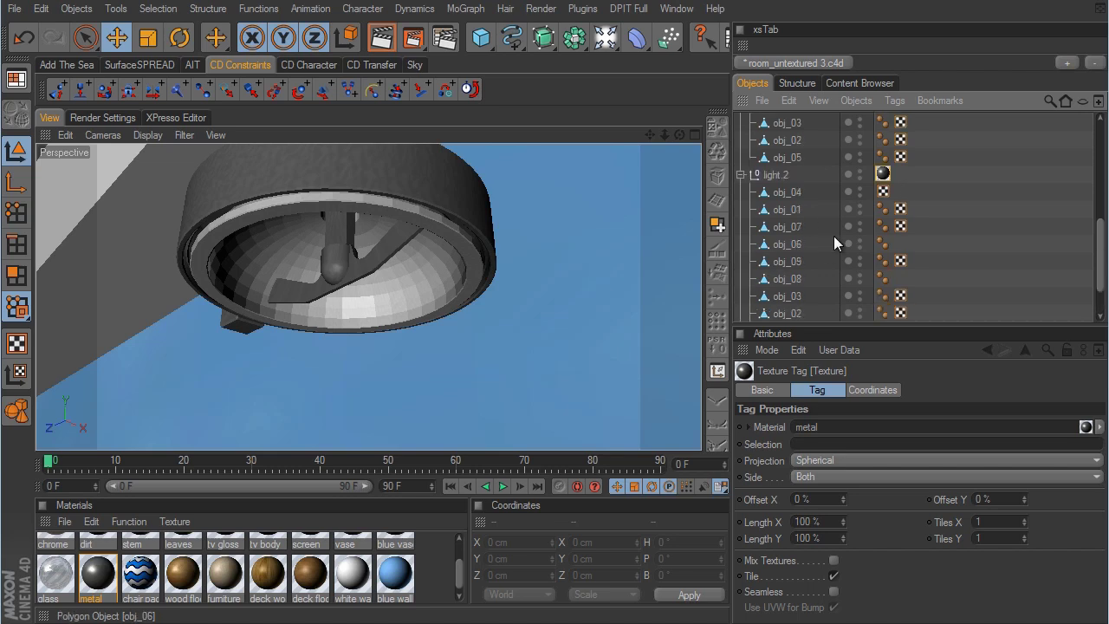
Apply chrome to obj_04 in light.2, copy that texture tag to obj_04 in light.1, and collapse both groups.
left_click_drag(461, 587, 461, 557)
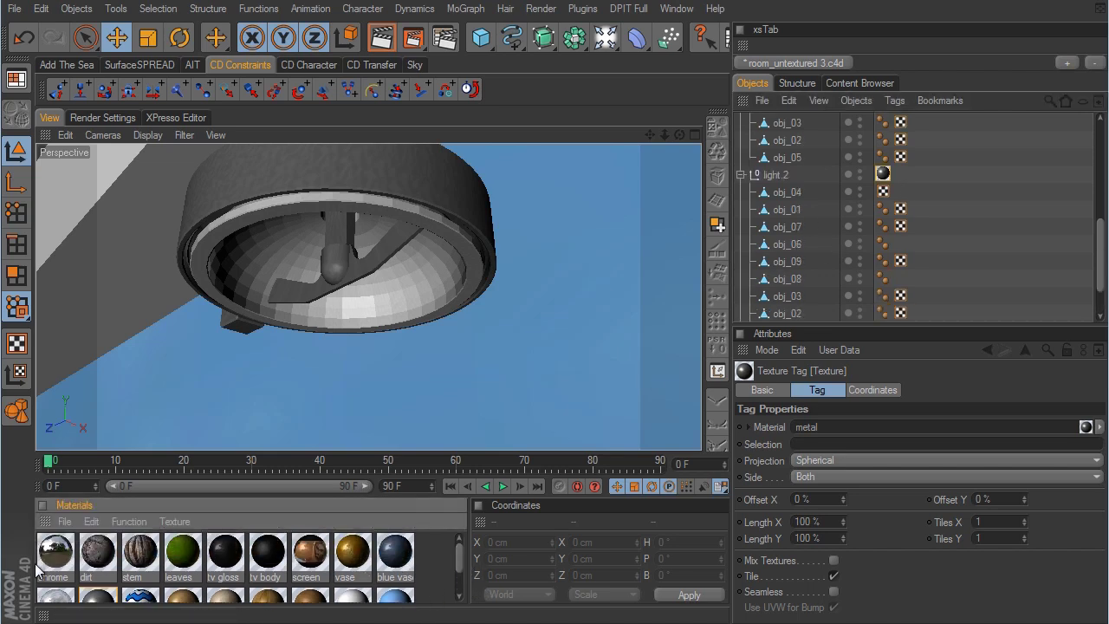
left_click_drag(56, 551, 804, 194)
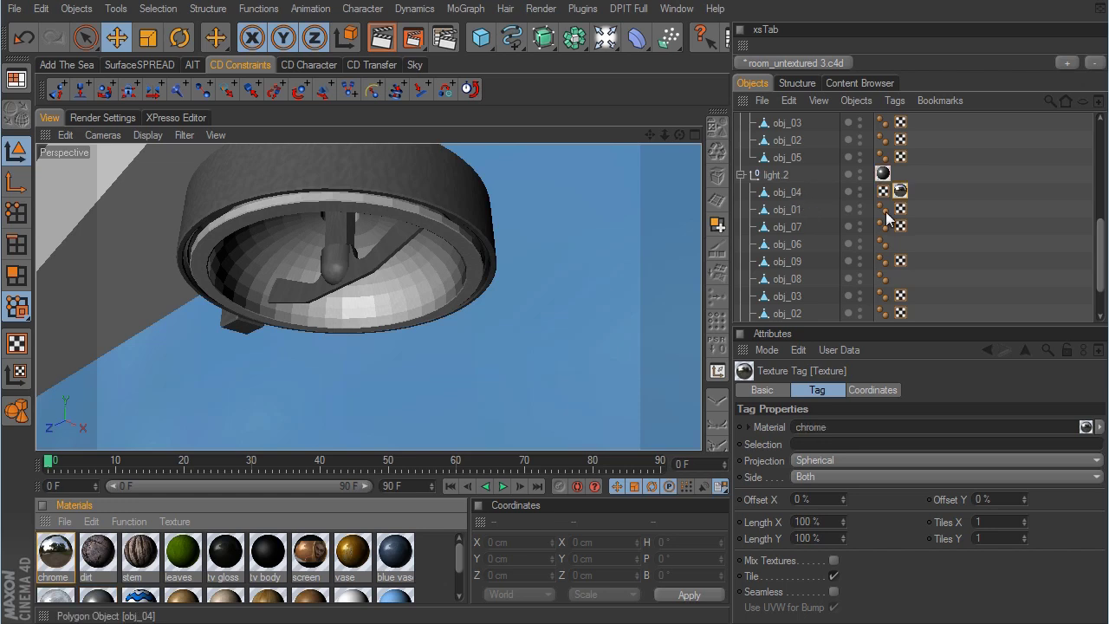
scroll(942, 232, "up", 3)
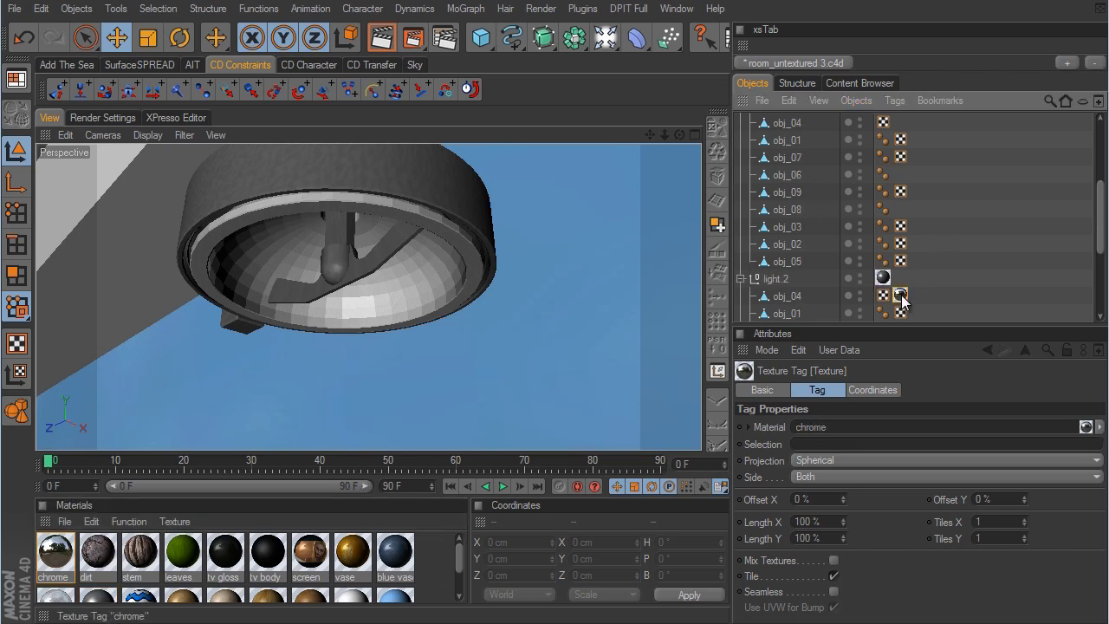
left_click_drag(902, 295, 901, 123, "ctrl")
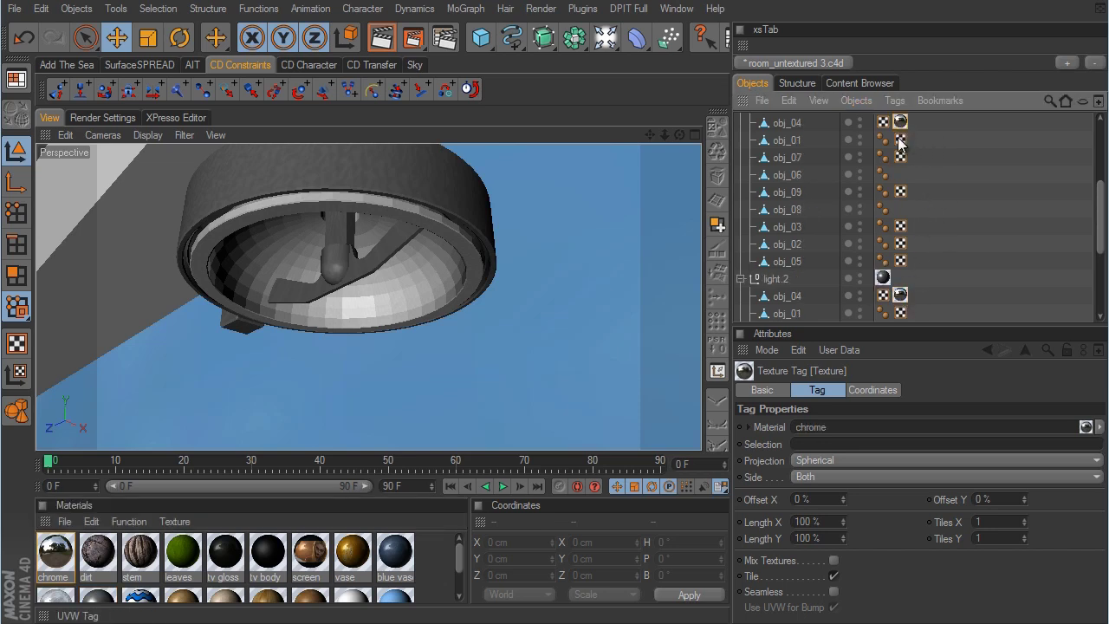
scroll(900, 173, "up", 3)
left_click(739, 212)
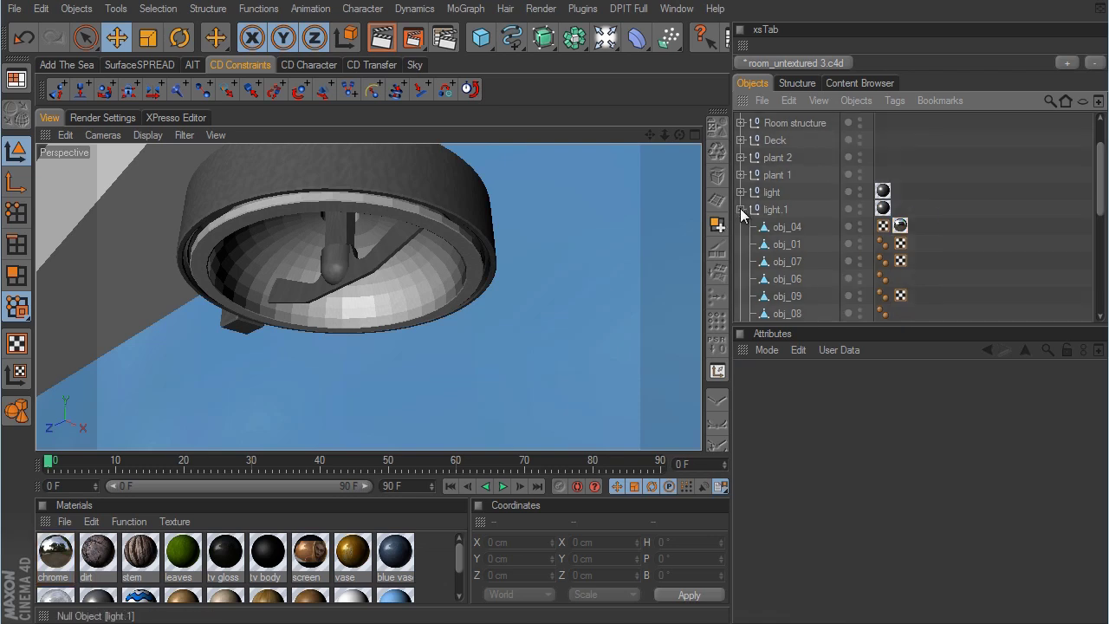
left_click(741, 210)
left_click(741, 226)
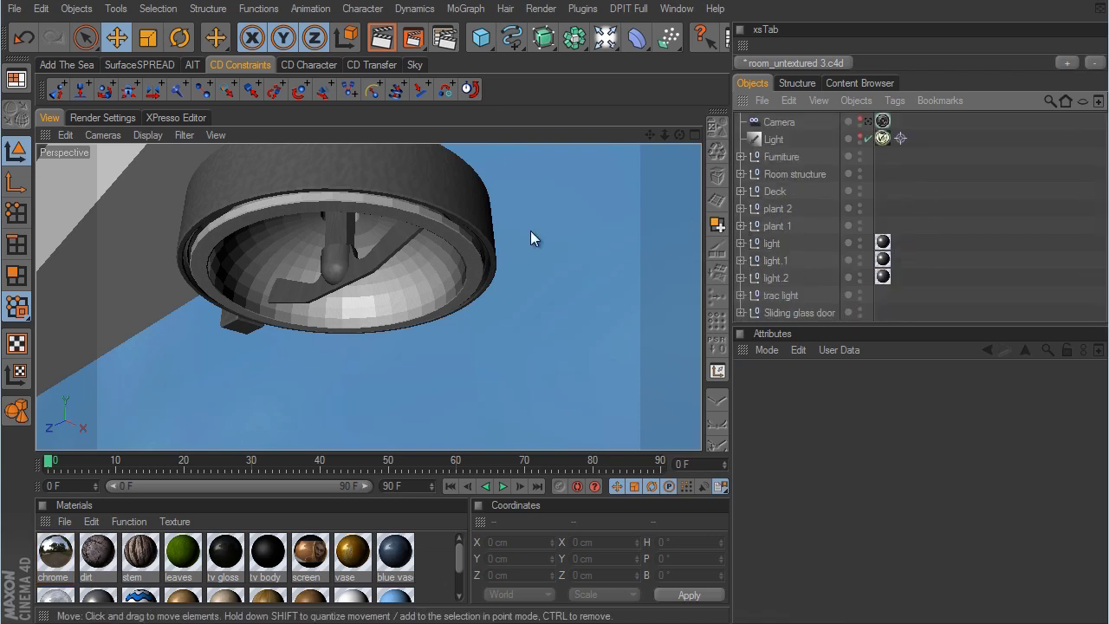
Select the rug on the floor between the dresser and the bed.
mouse_move(530, 231)
right_mouse_down("alt")
mouse_move(613, 345)
mouse_move(537, 227)
right_mouse_up("alt")
left_click_drag(537, 227, 653, 338, "alt")
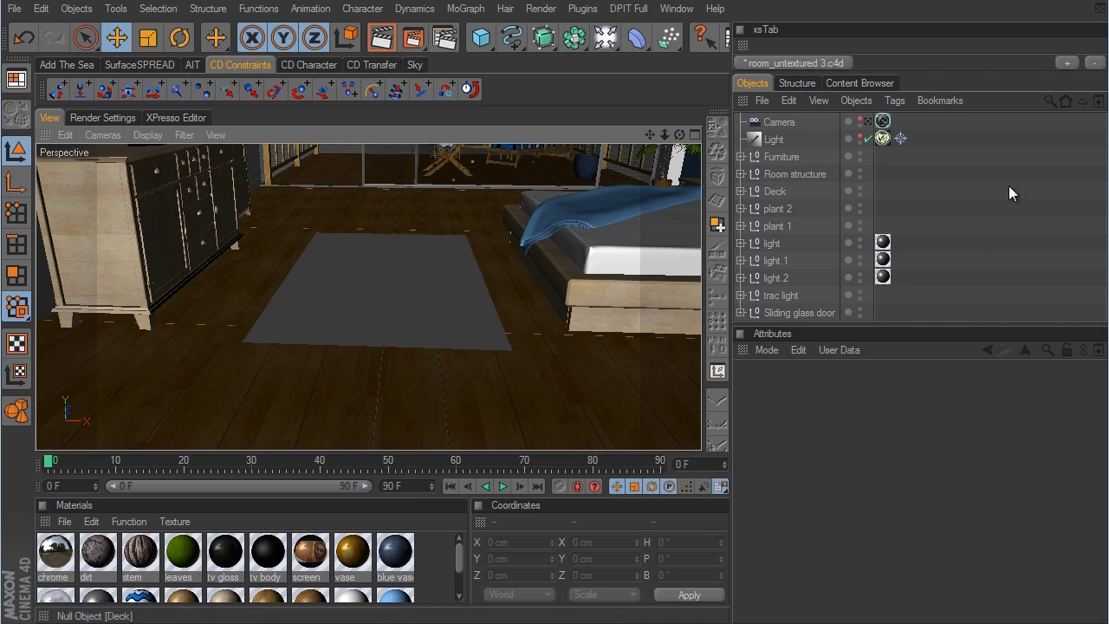
left_click(424, 296)
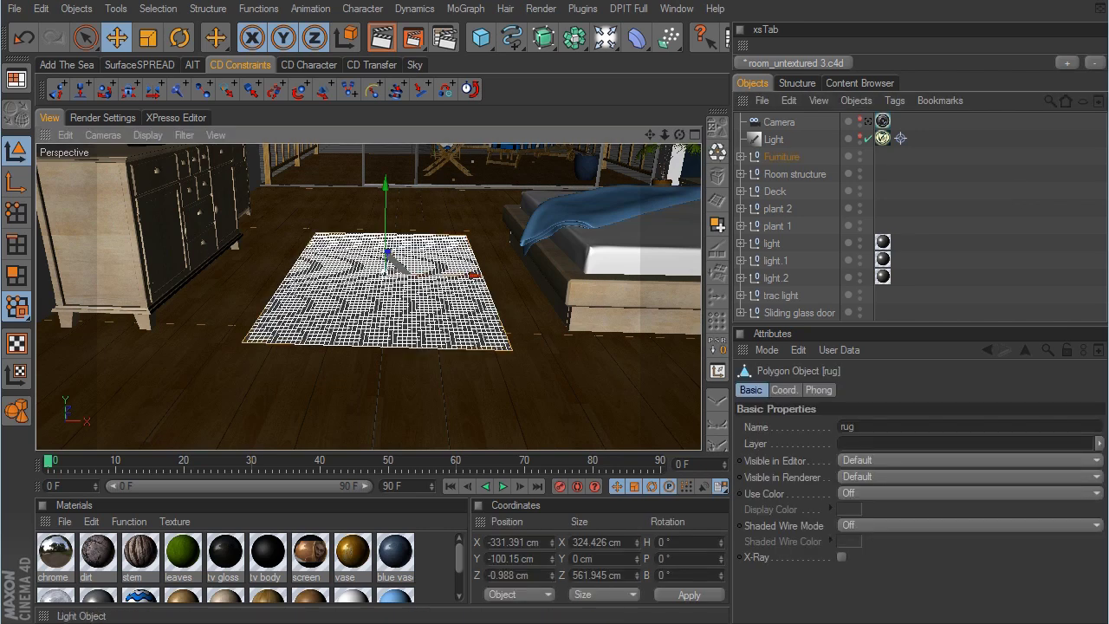
Expand the Furniture group and apply the chair padding material to the rug.
left_click(740, 158)
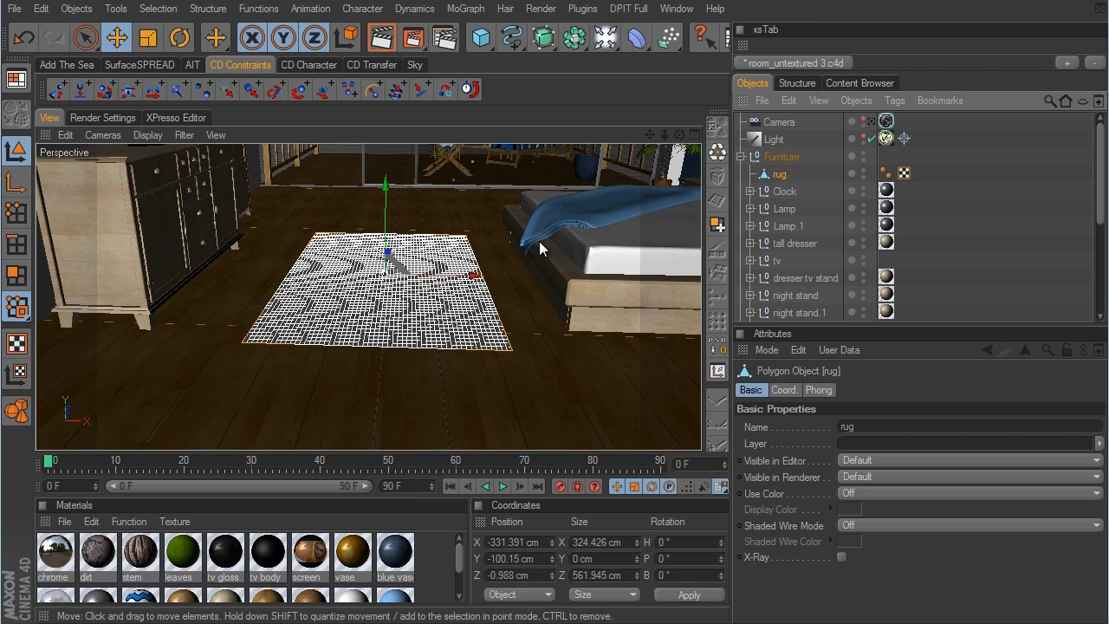
left_click_drag(537, 240, 652, 342, "alt")
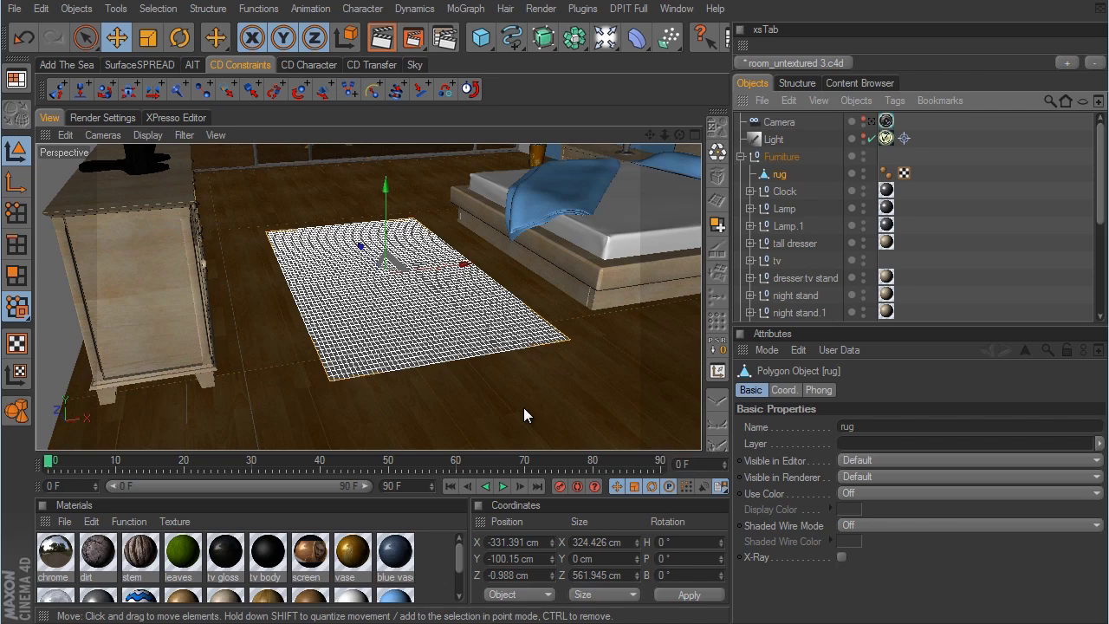
mouse_move(648, 345)
left_mouse_down("alt")
mouse_move(648, 329)
mouse_move(633, 353)
left_mouse_up("alt")
middle_click_drag(634, 354, 648, 344, "alt")
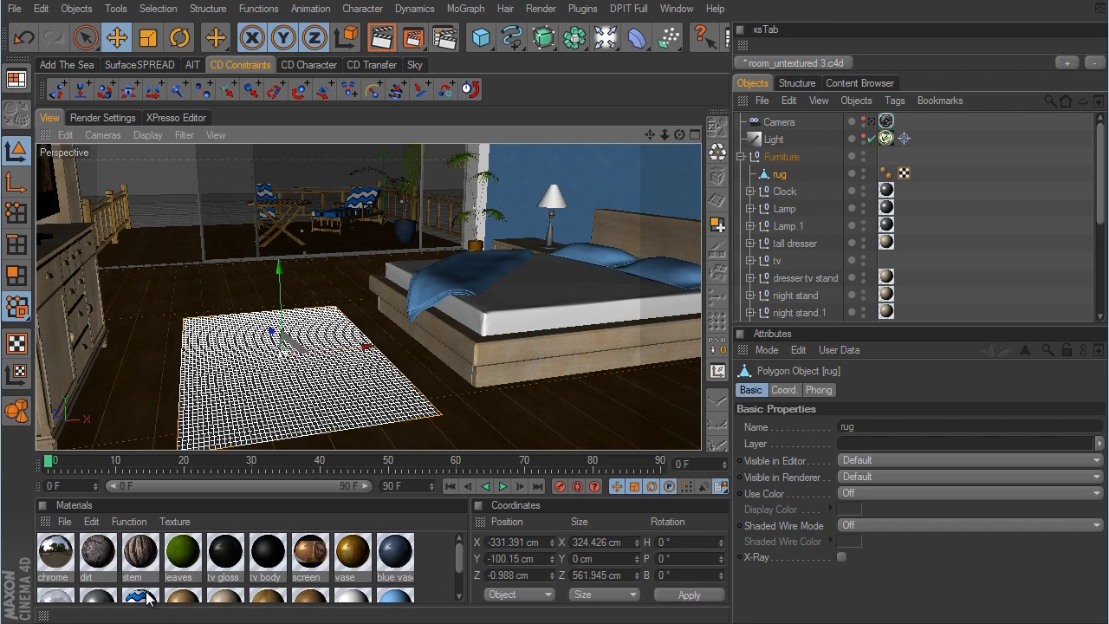
left_click_drag(148, 597, 786, 176)
Set the projection of the rug's chair padding texture to Flat.
left_click_drag(519, 297, 650, 344, "alt")
middle_click_drag(649, 345, 628, 436, "alt")
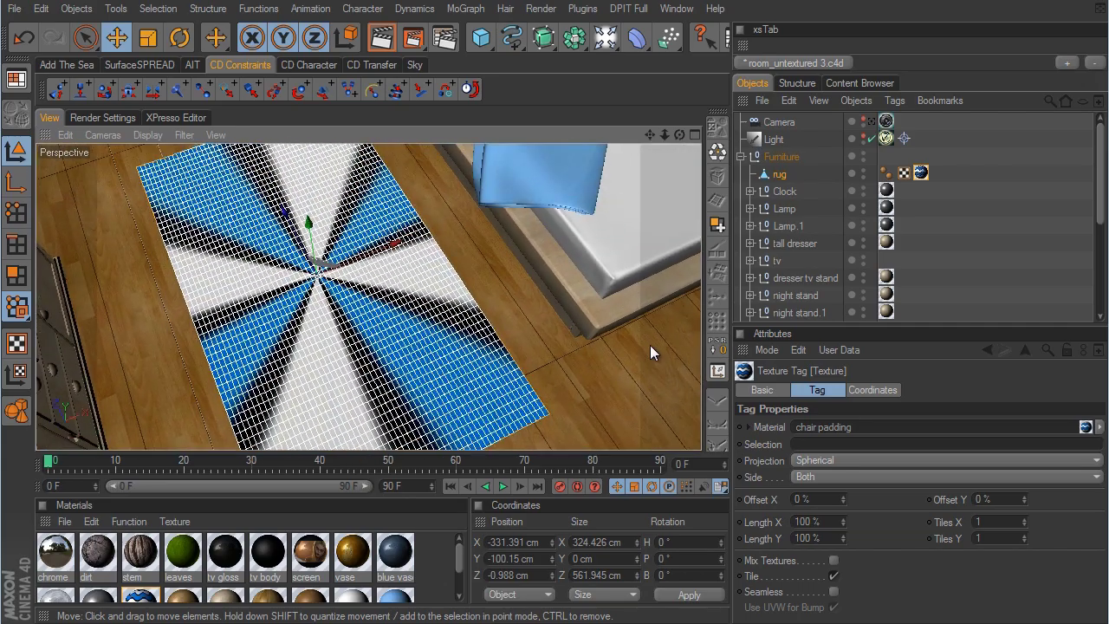
left_click(823, 461)
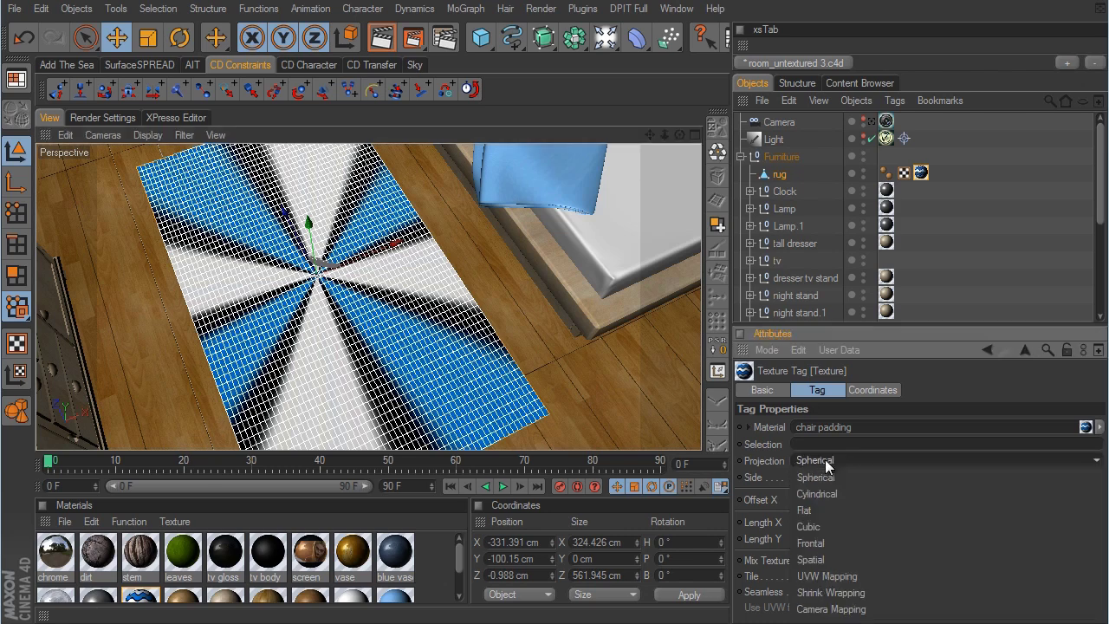
left_click(822, 509)
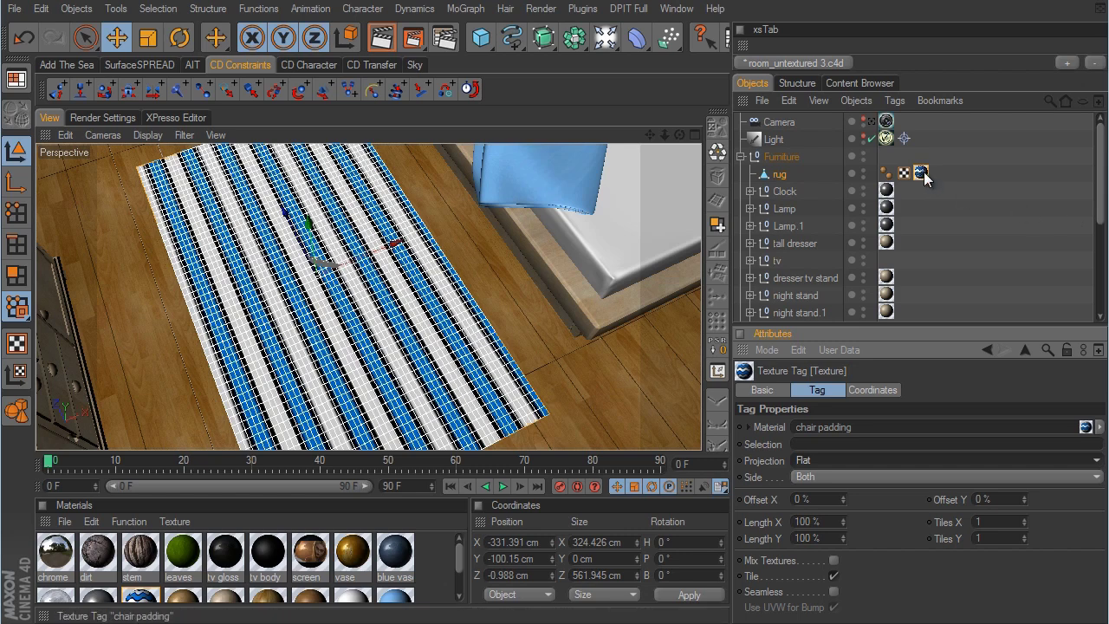
Rotate the rug's texture axis to a pitch of 90° so the flat projection faces the rug's surface.
left_click(785, 173)
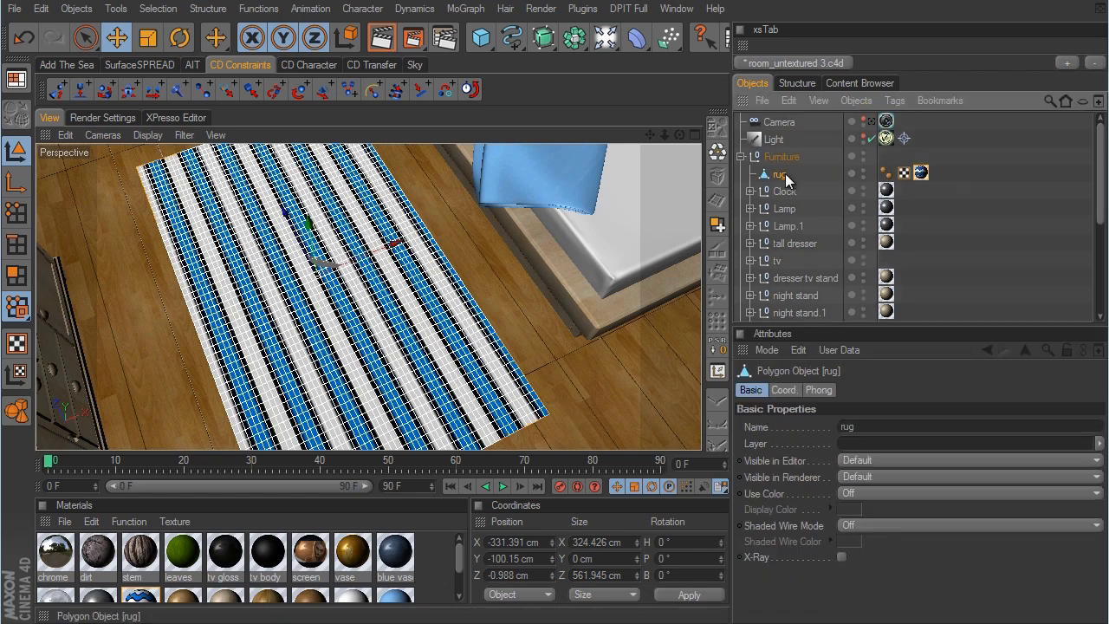
left_click(17, 373)
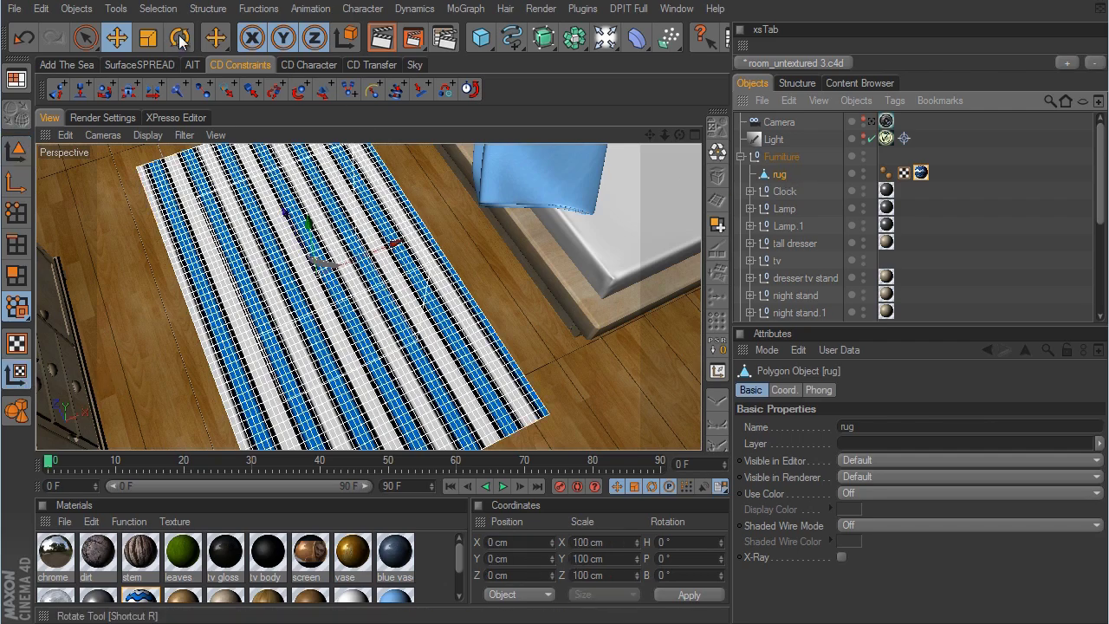
left_click(180, 39)
left_click_drag(650, 340, 674, 341, "alt")
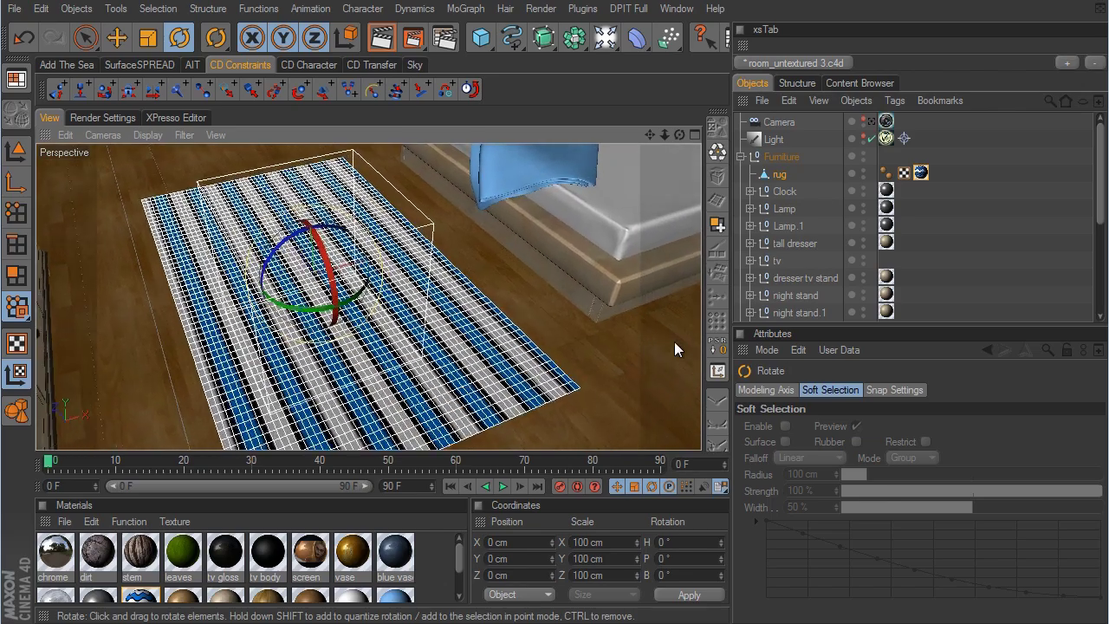
right_click_drag(674, 342, 693, 345, "alt")
left_click_drag(302, 317, 382, 280)
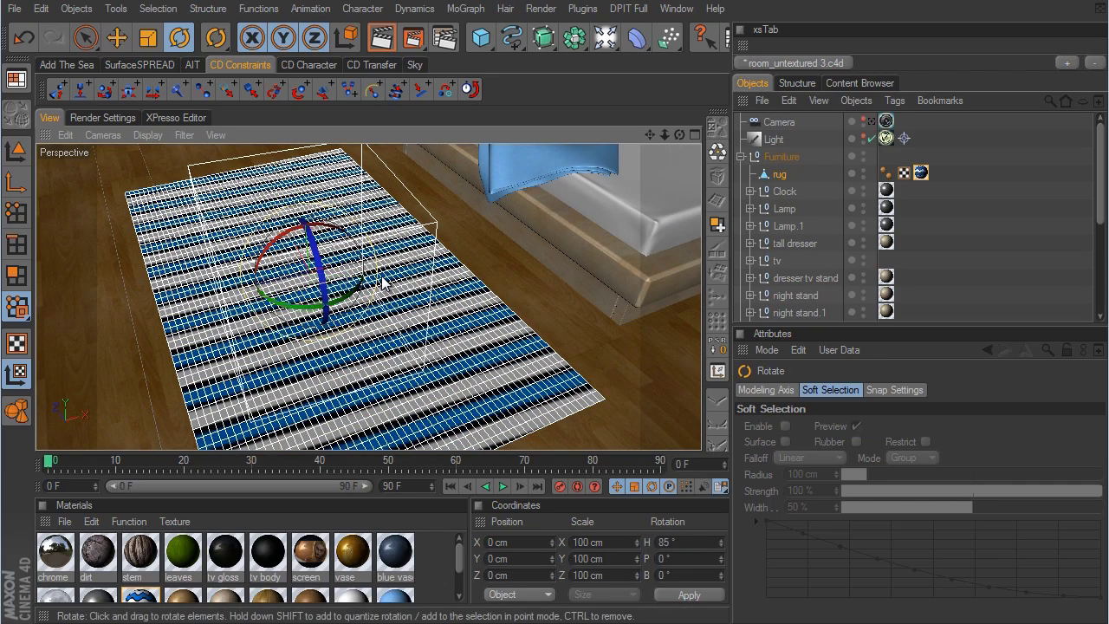
key("ctrl+z")
left_click_drag(324, 253, 337, 336)
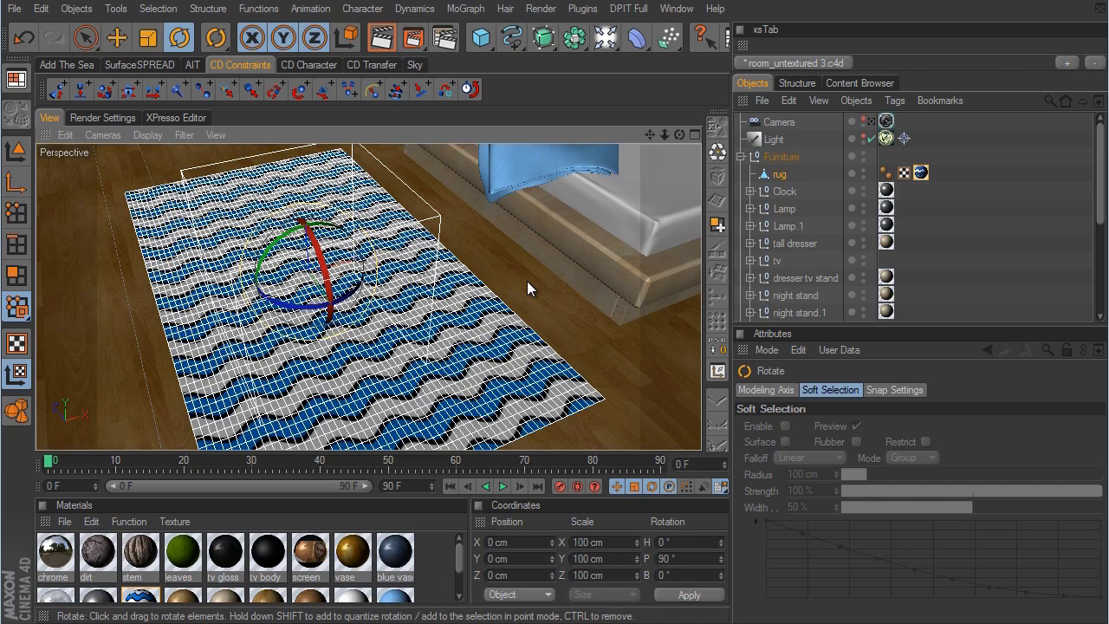
Scale the rug's texture projection up uniformly to about 252 cm on all axes.
left_click(149, 37)
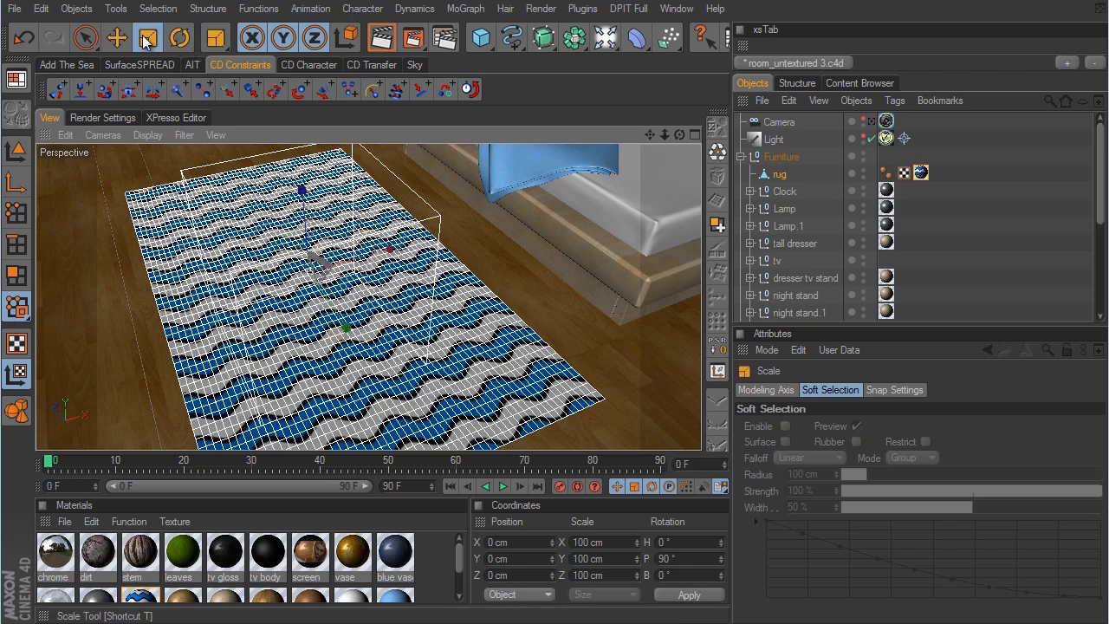
left_click_drag(496, 228, 636, 341)
middle_click_drag(504, 239, 651, 344, "alt")
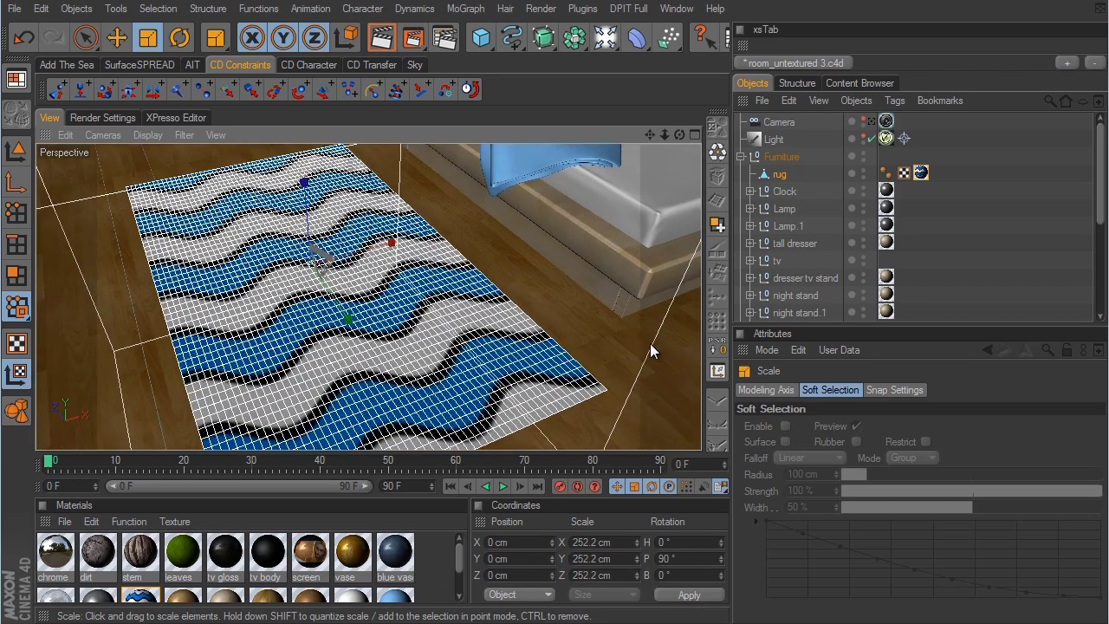
Rotate the rug's texture axis to a bank of -90° to run the waves lengthwise, and return to model mode.
left_click_drag(652, 351, 632, 338, "alt")
left_click(179, 38)
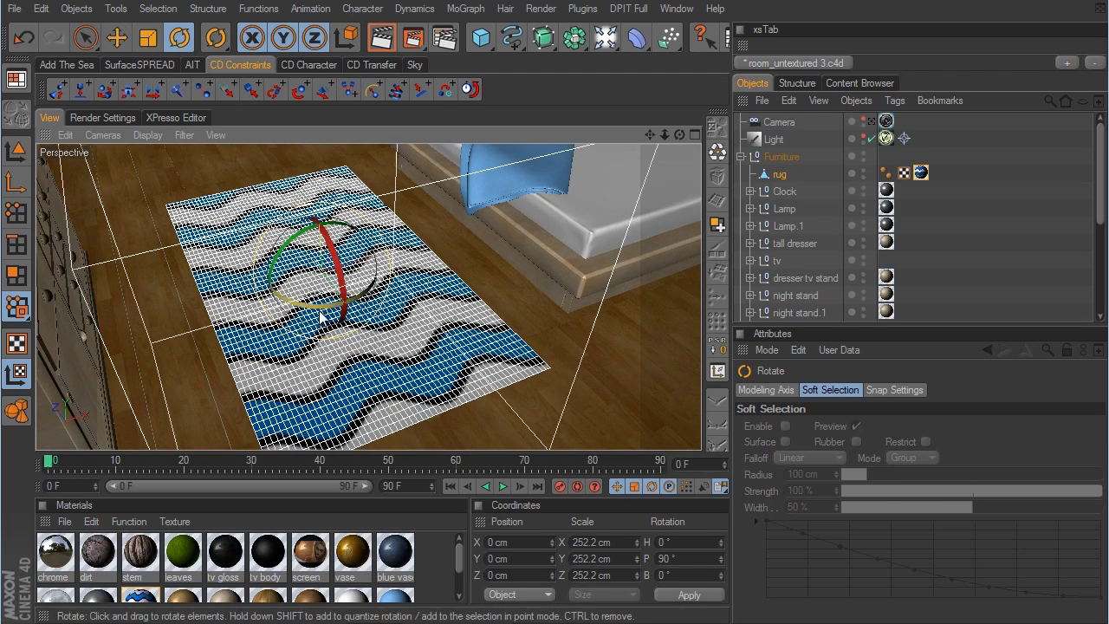
left_click_drag(364, 327, 215, 273)
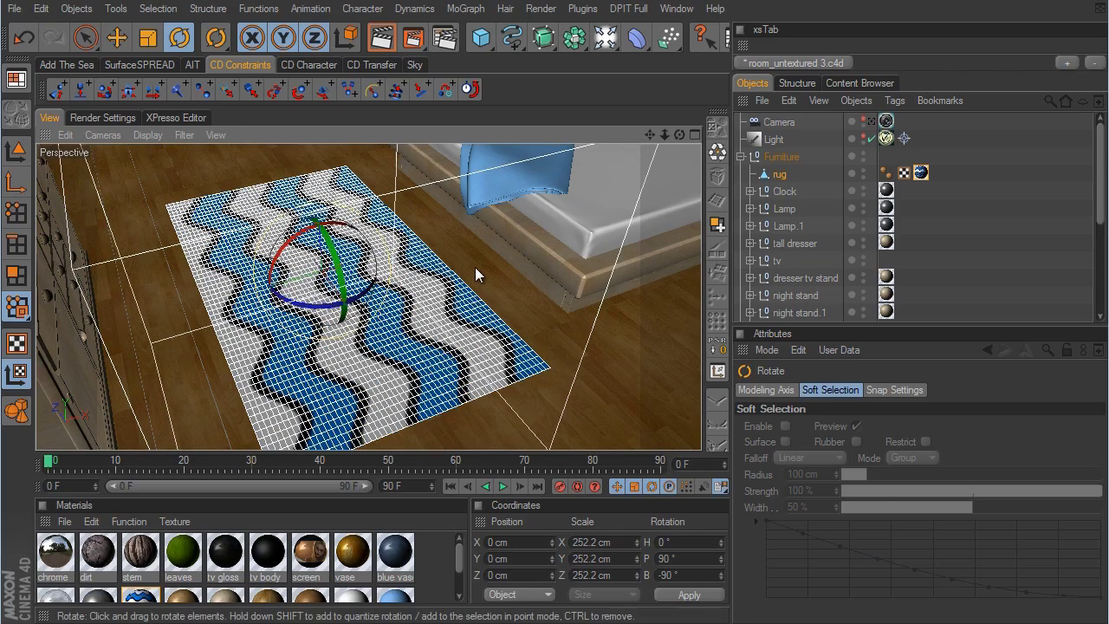
left_click_drag(641, 335, 660, 343, "alt")
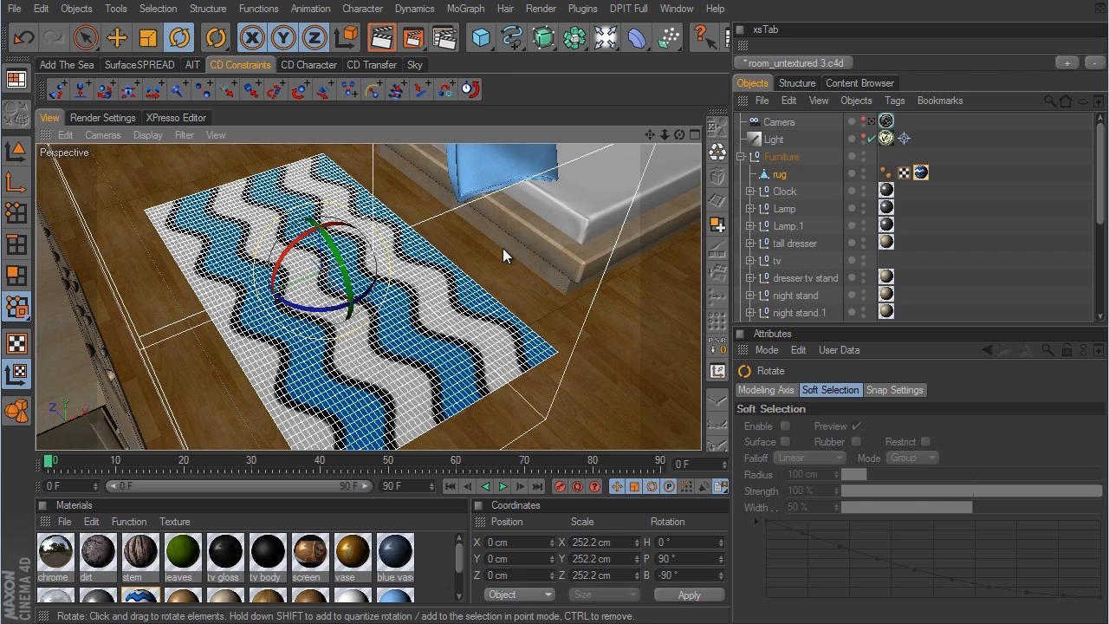
left_click(16, 150)
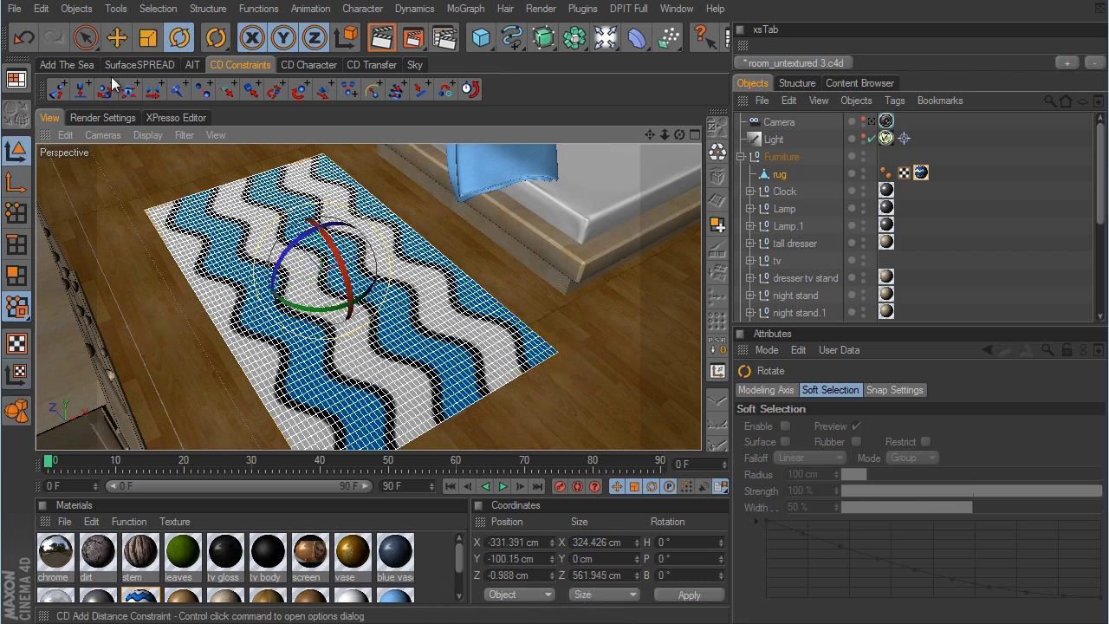
Add a Hair object to the rug polygon object.
left_click(117, 38)
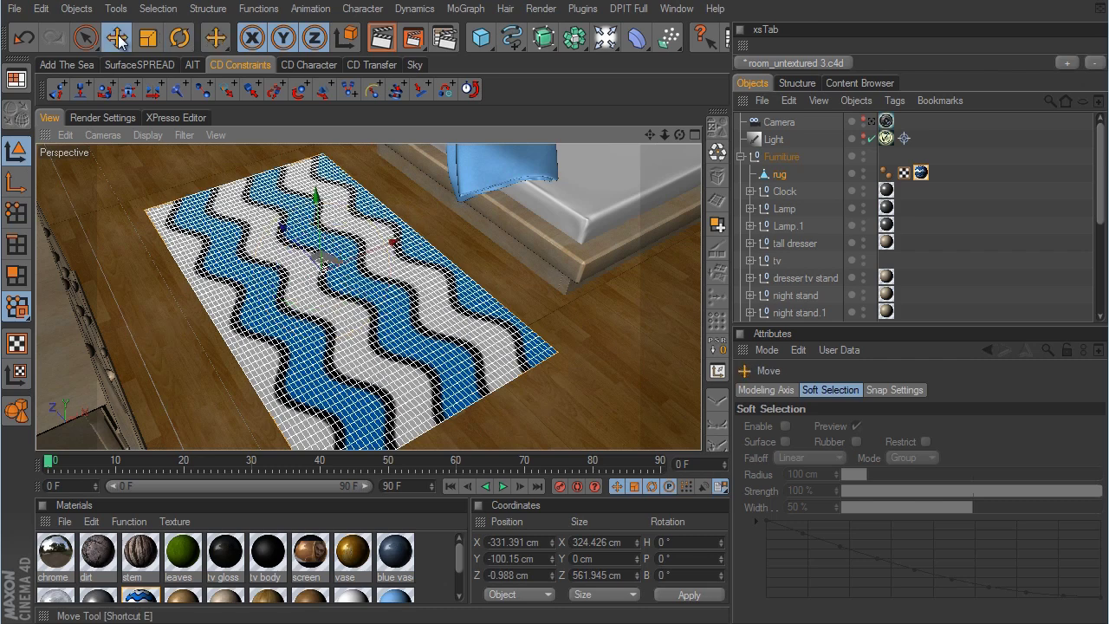
left_click(782, 175)
left_click(505, 8)
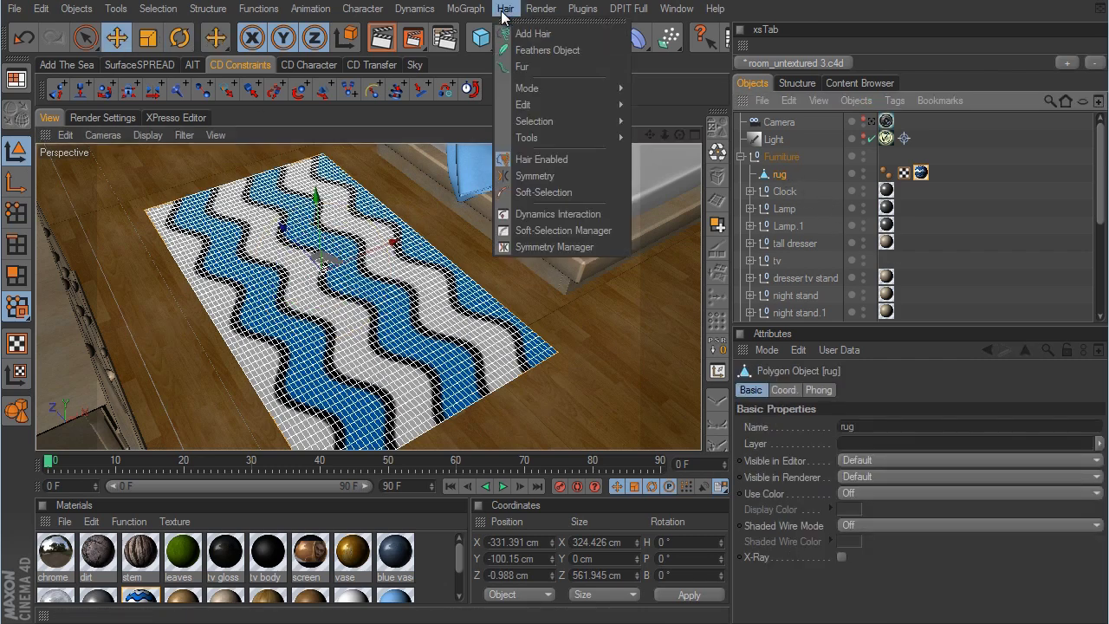
left_click(535, 33)
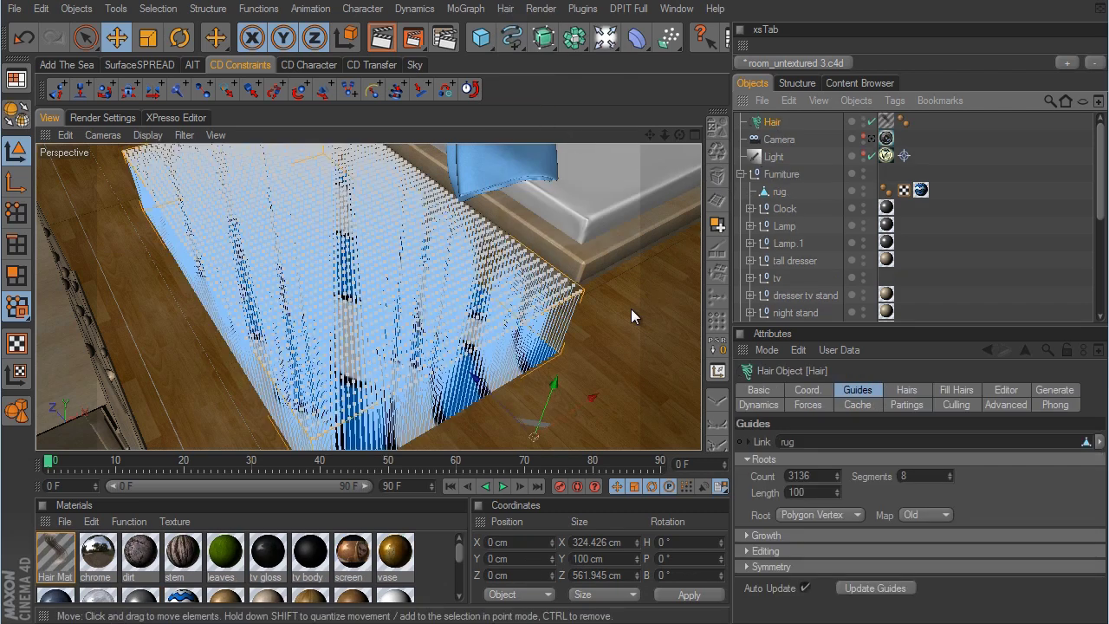
Set the length of the rug's hair guides to 8.
left_click_drag(630, 308, 645, 339, "alt")
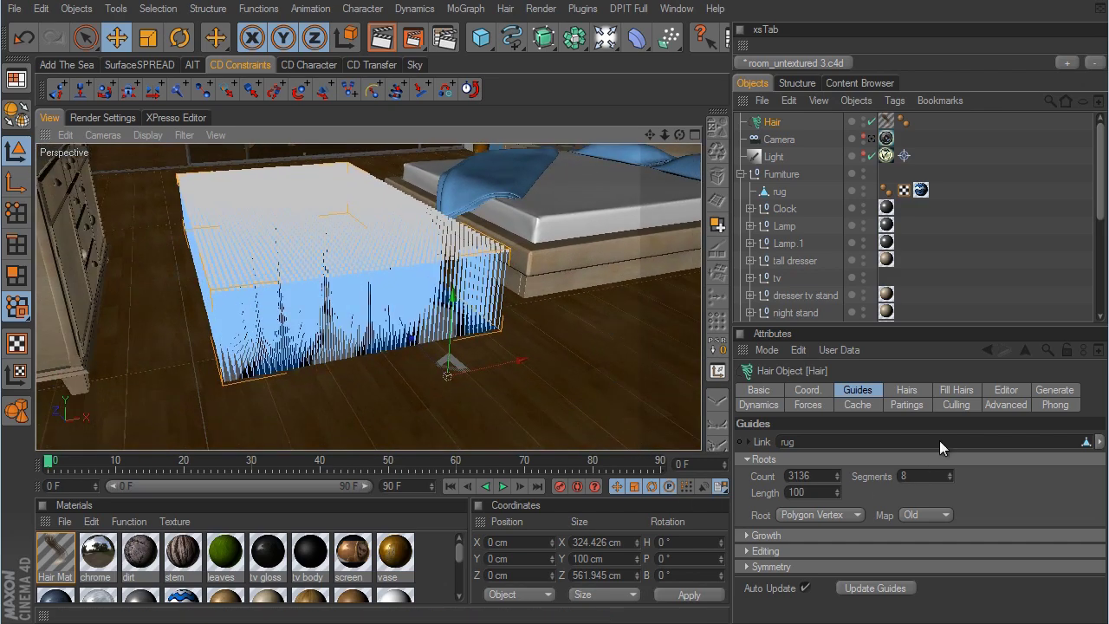
left_click(869, 394)
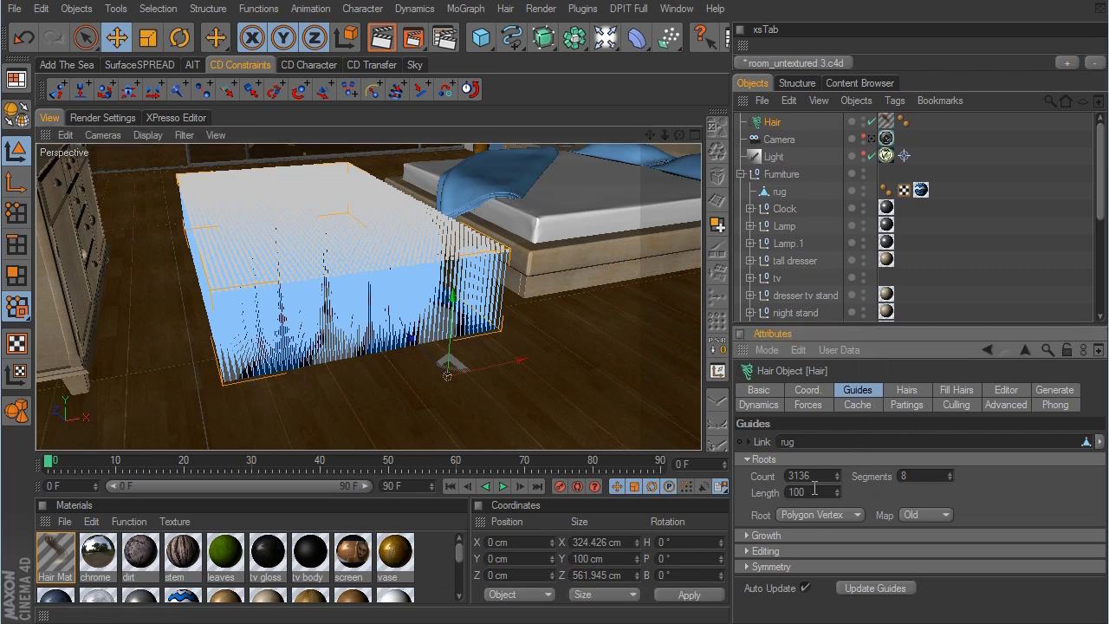
left_click_drag(814, 489, 784, 492)
key("Return")
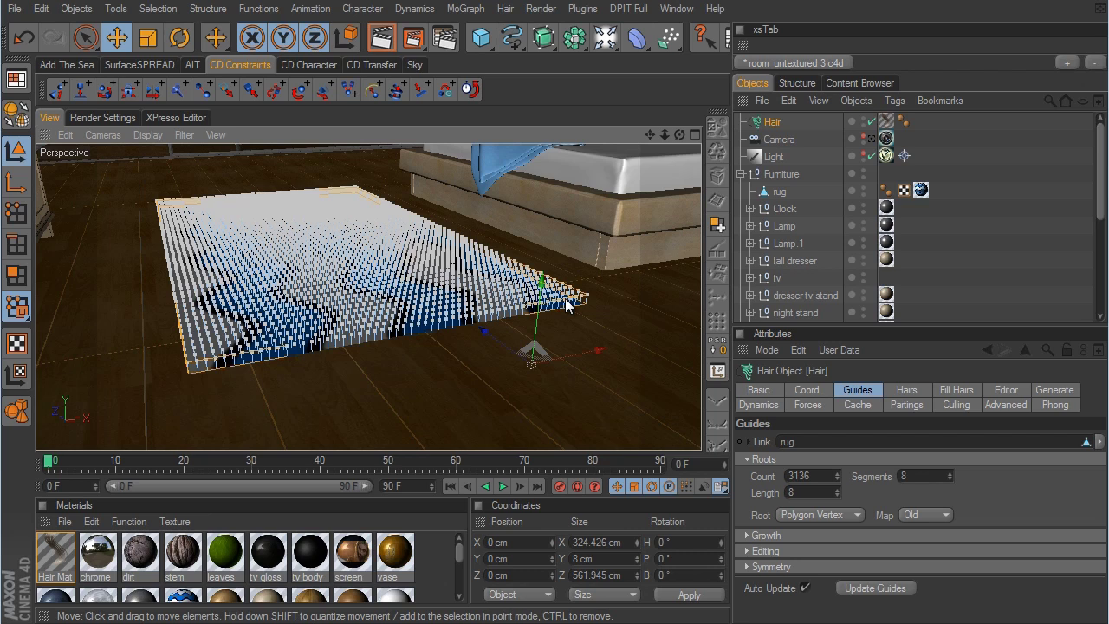
left_click(837, 490)
left_click_drag(837, 490, 835, 495)
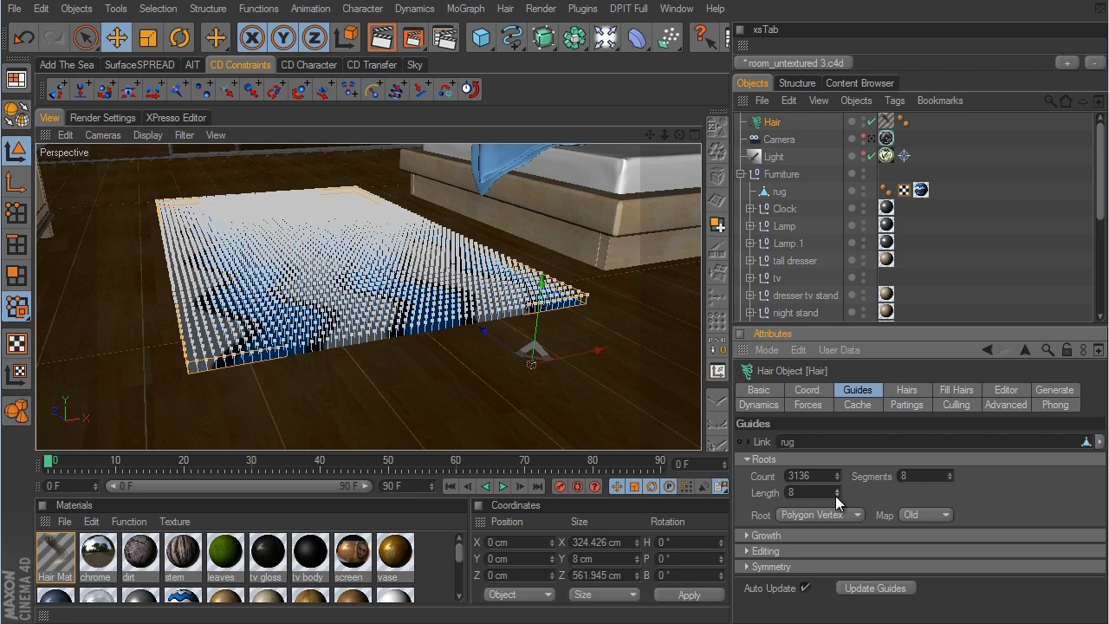
Set the rug's hair count to 30000.
left_click(913, 386)
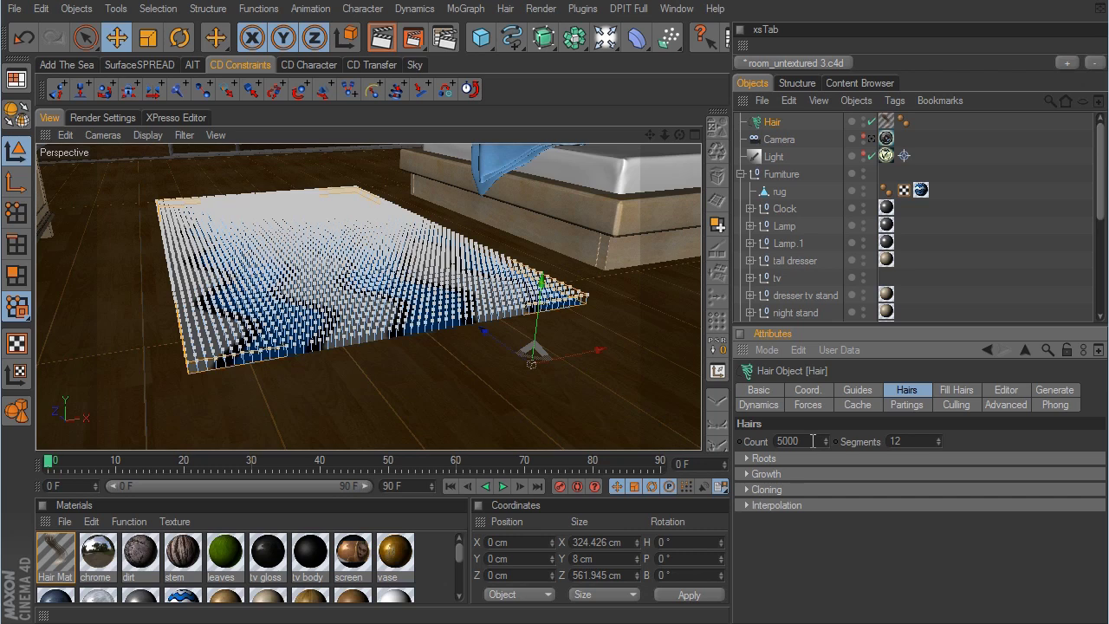
left_click(812, 441)
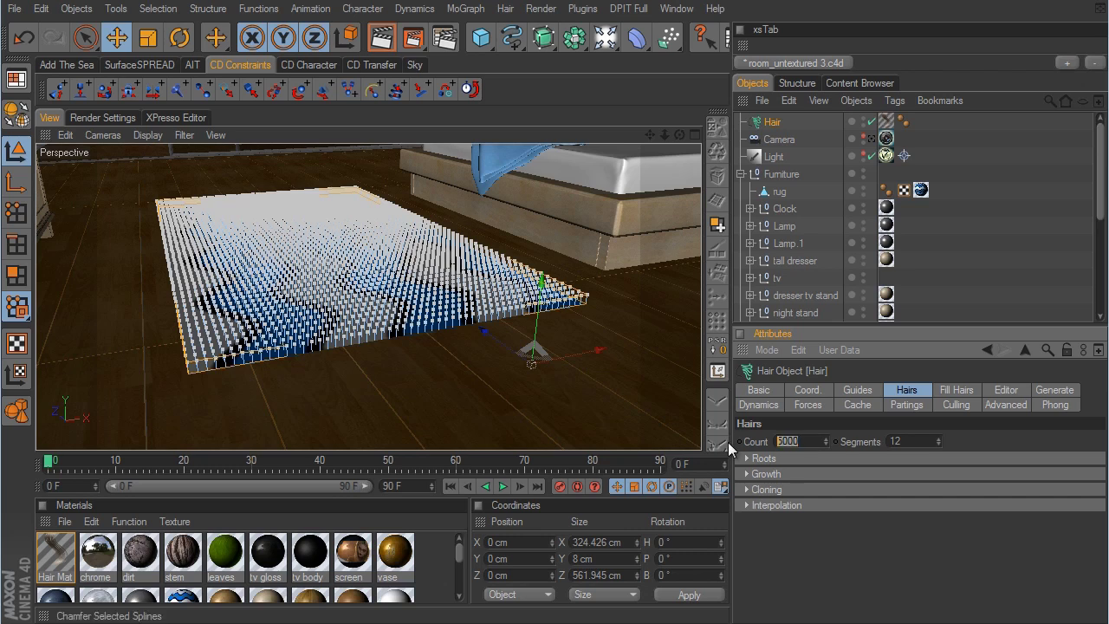
type("30000")
Review the Hair object's fill and generate options and the channels of the Hair Mat material.
left_click(958, 392)
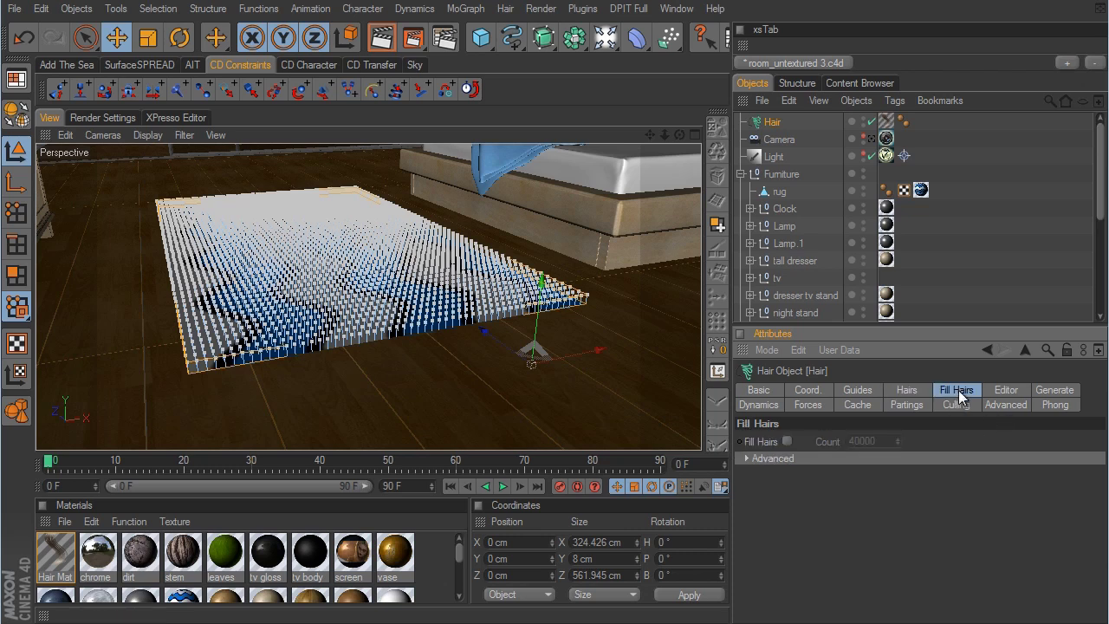
left_click(787, 441)
left_click(1051, 391)
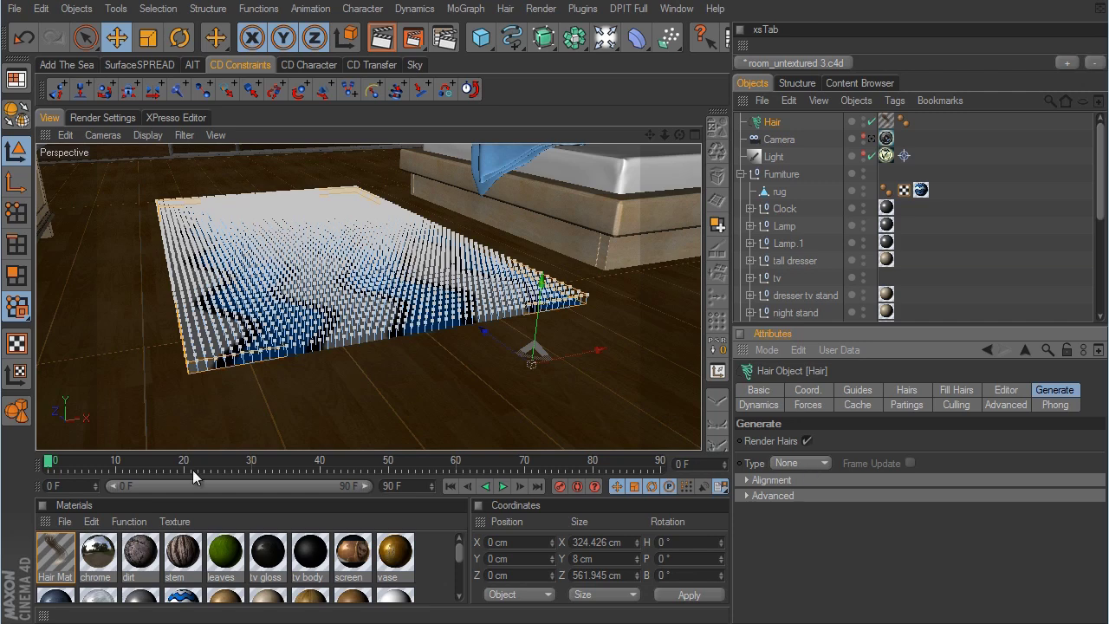
double_click(55, 551)
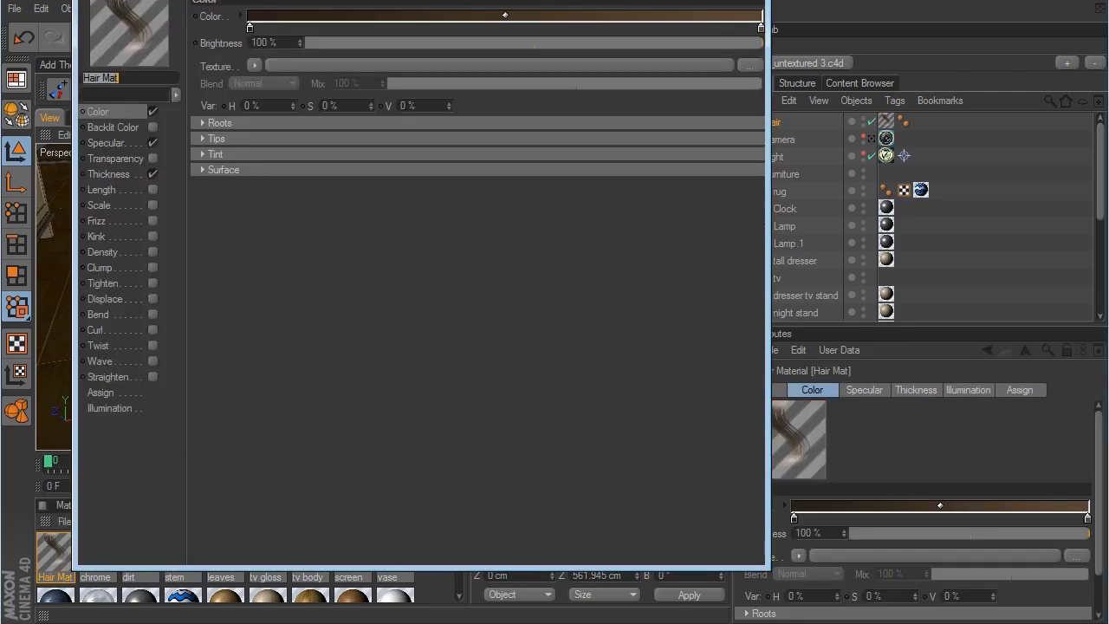
left_click_drag(317, 1, 377, 181)
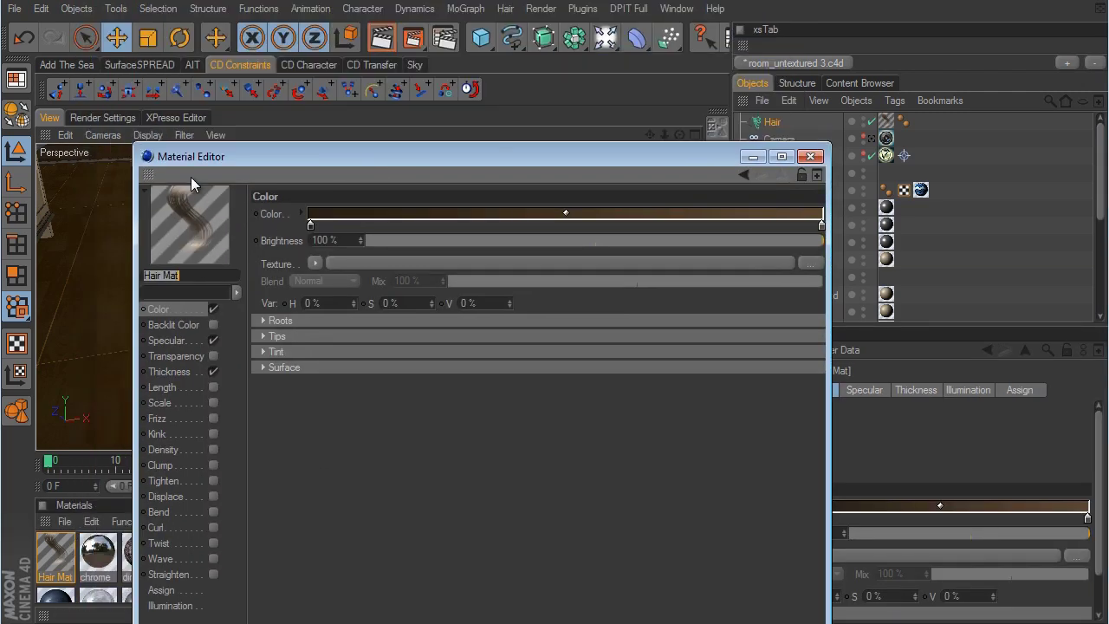
left_click(810, 156)
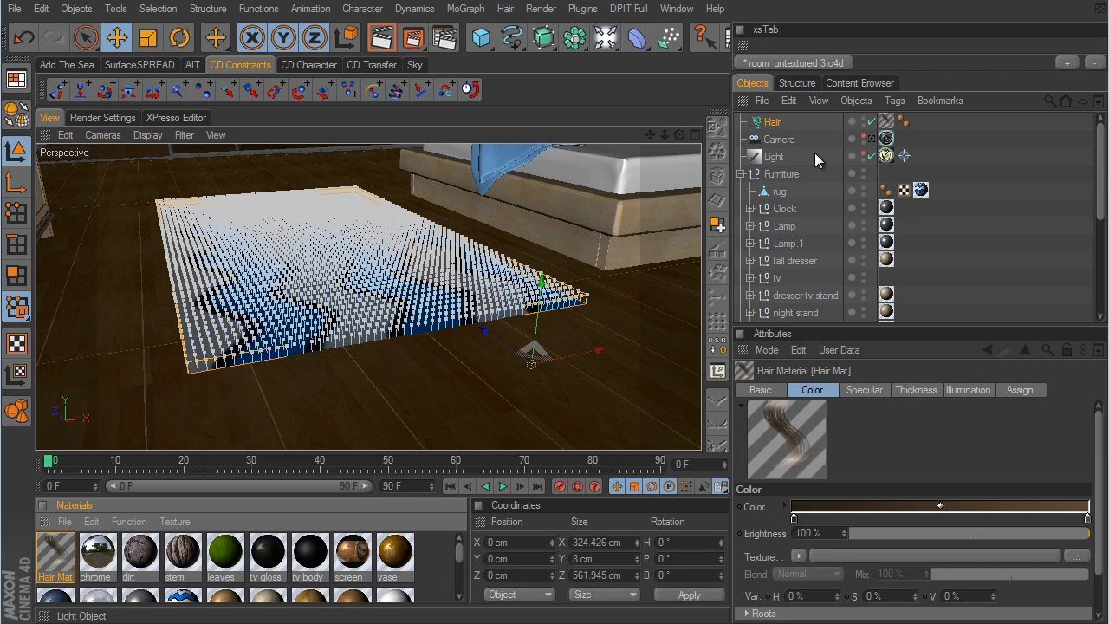
Set the Hair object's generate type to Flat.
left_click(772, 123)
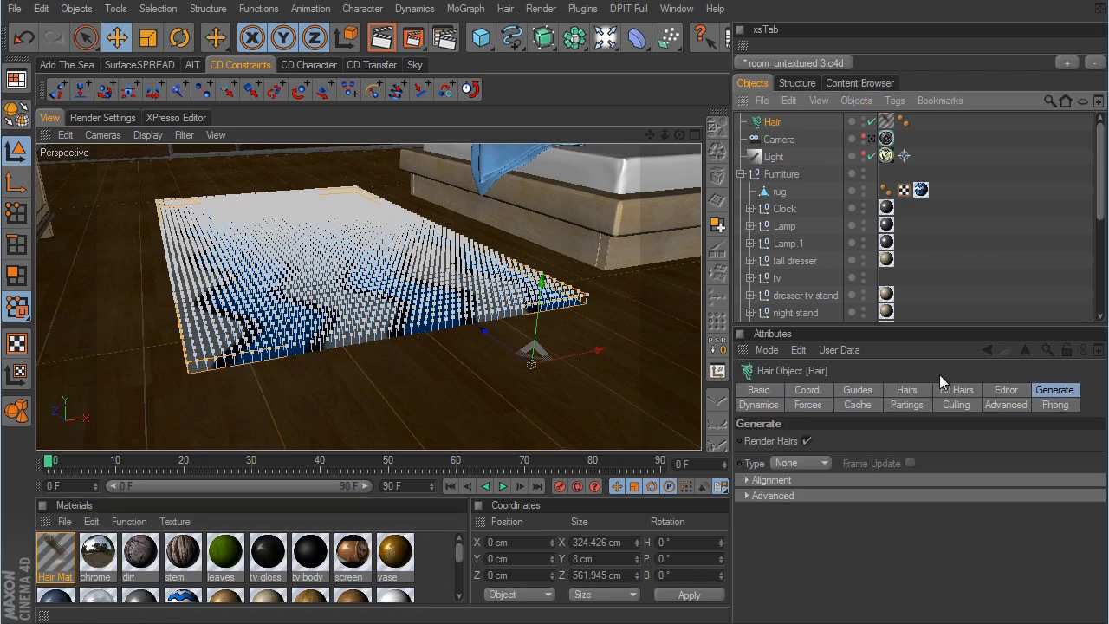
left_click(816, 464)
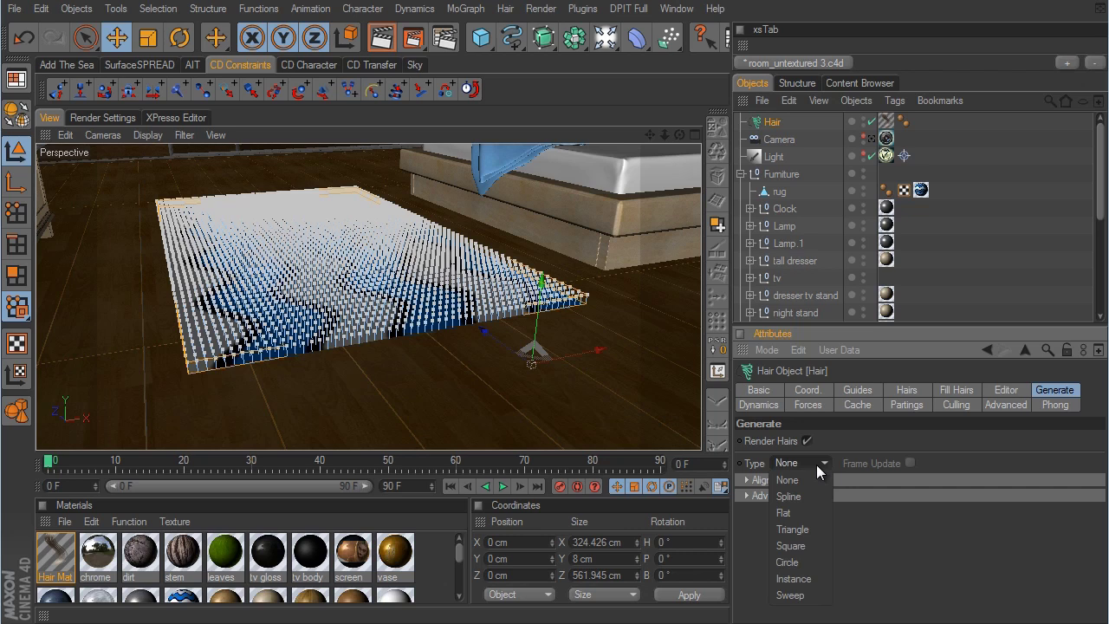
left_click(816, 513)
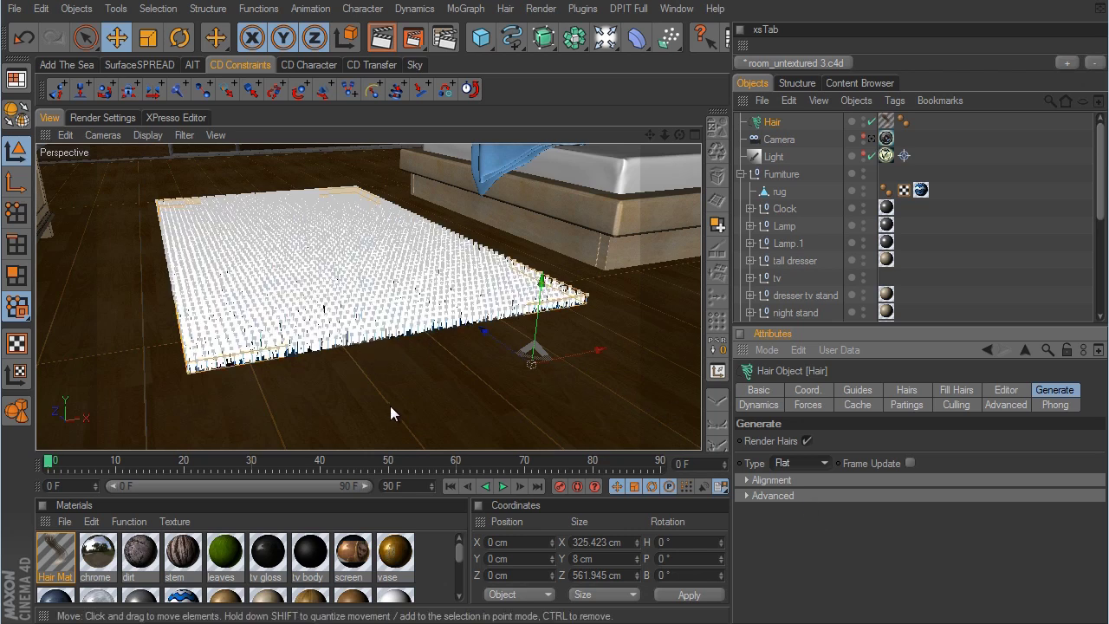
Examine the generated flat strands on the rug up close and from a distance, including with the hair deselected.
scroll(657, 343, "up", 3)
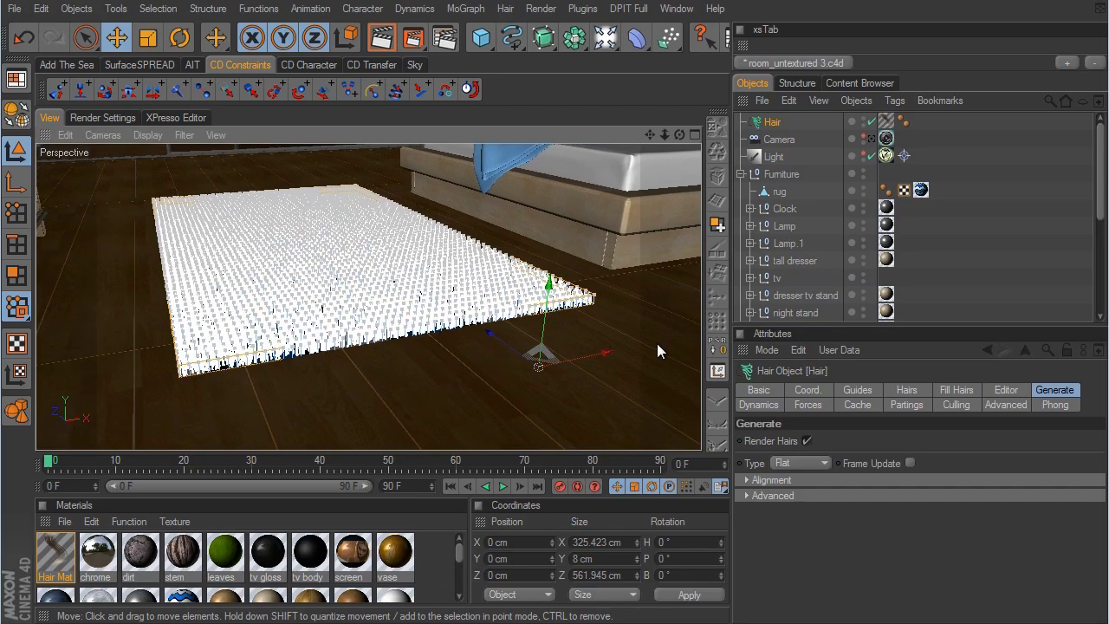
scroll(691, 341, "up", 10)
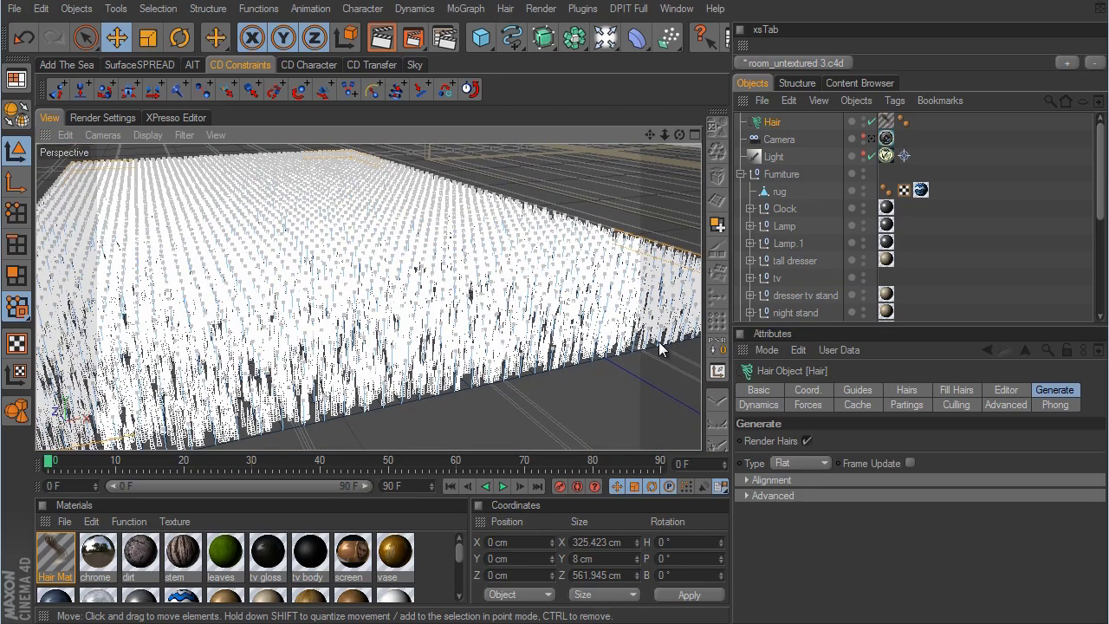
middle_click_drag(425, 383, 666, 332, "alt")
mouse_move(666, 336)
left_mouse_down("alt")
mouse_move(651, 349)
mouse_move(661, 345)
left_mouse_up("alt")
scroll(660, 349, "up", 5)
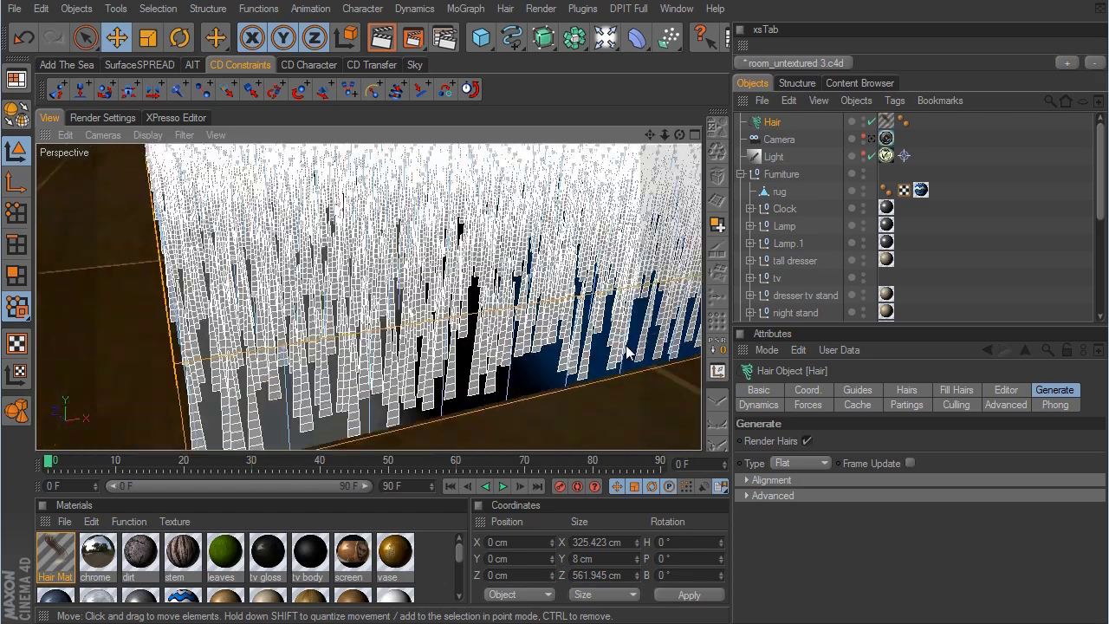
scroll(632, 343, "down", 8)
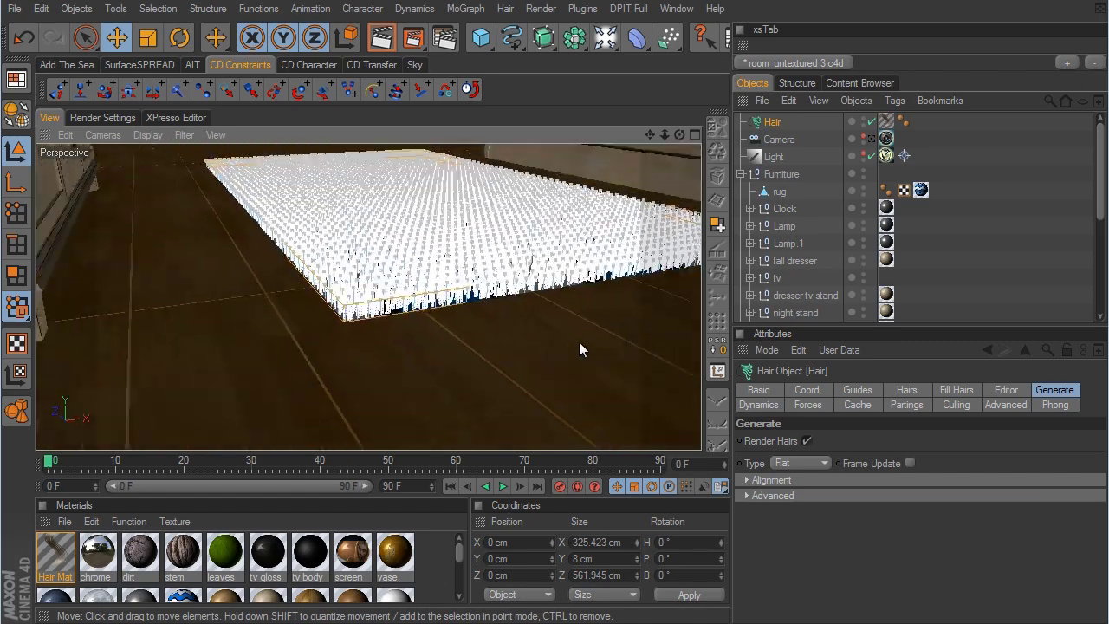
scroll(663, 342, "up", 4)
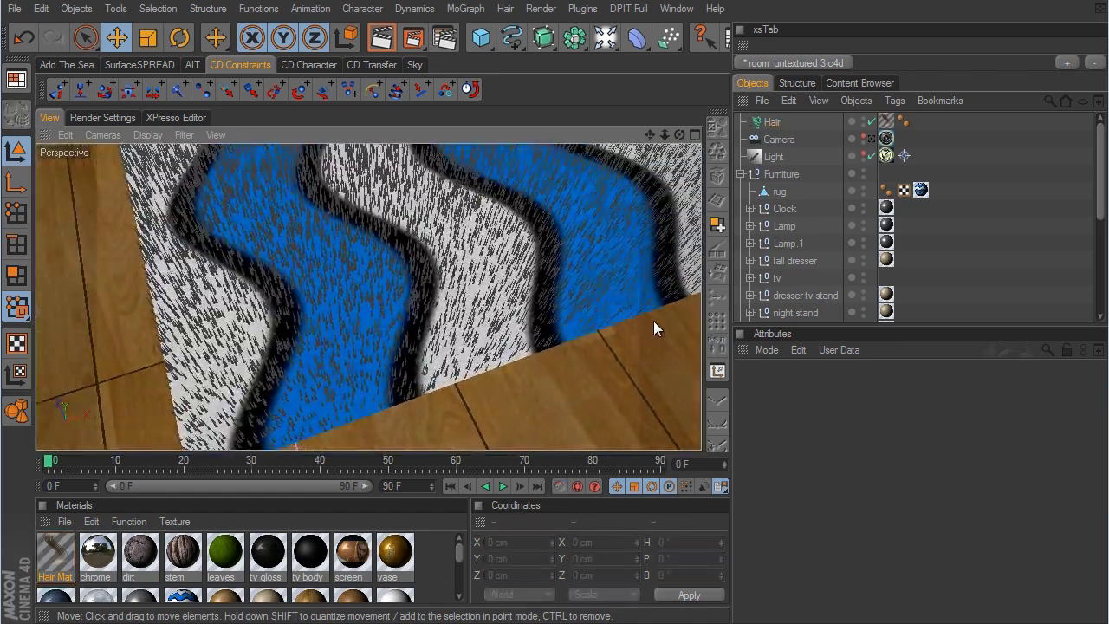
scroll(649, 337, "down", 3)
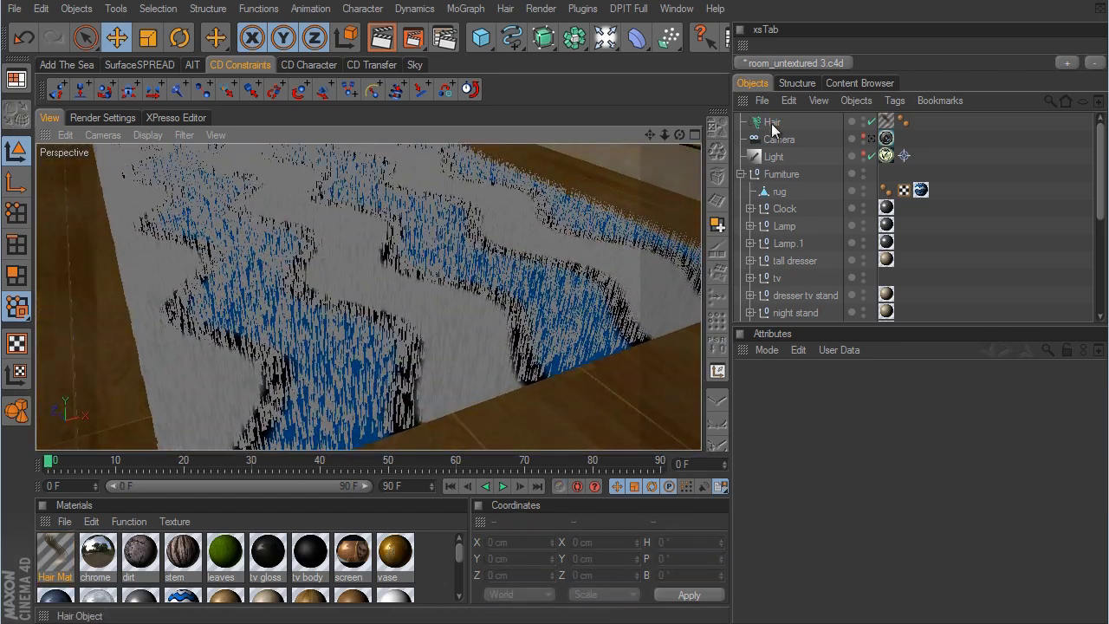
Make the Hair object a child of the rug in the object hierarchy.
left_click(771, 122)
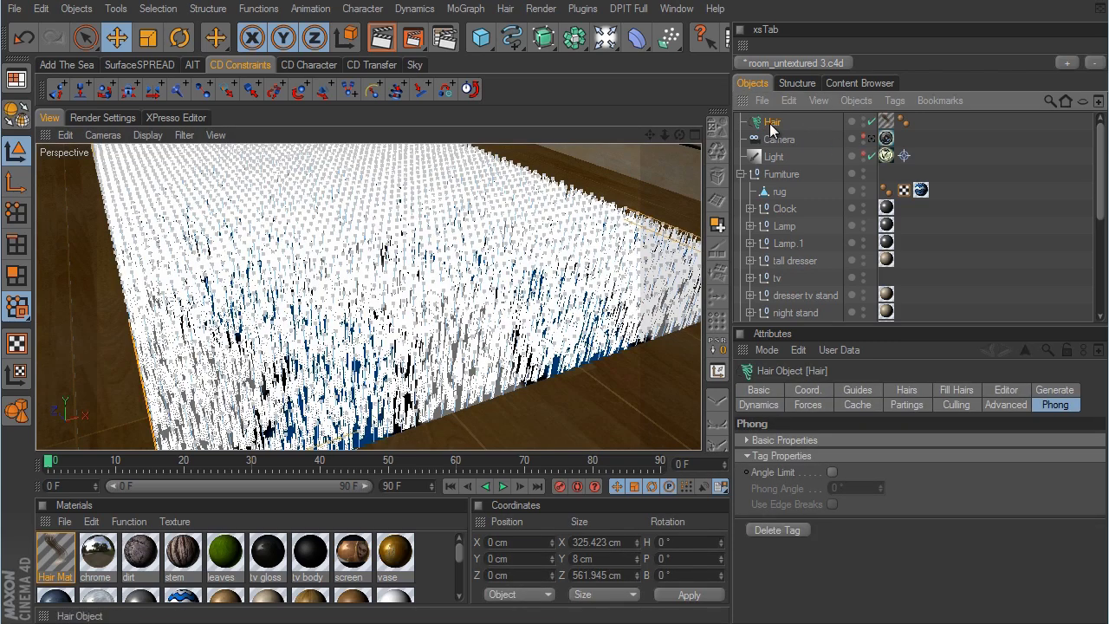
left_click_drag(772, 125, 785, 185)
left_click_drag(782, 192, 781, 189)
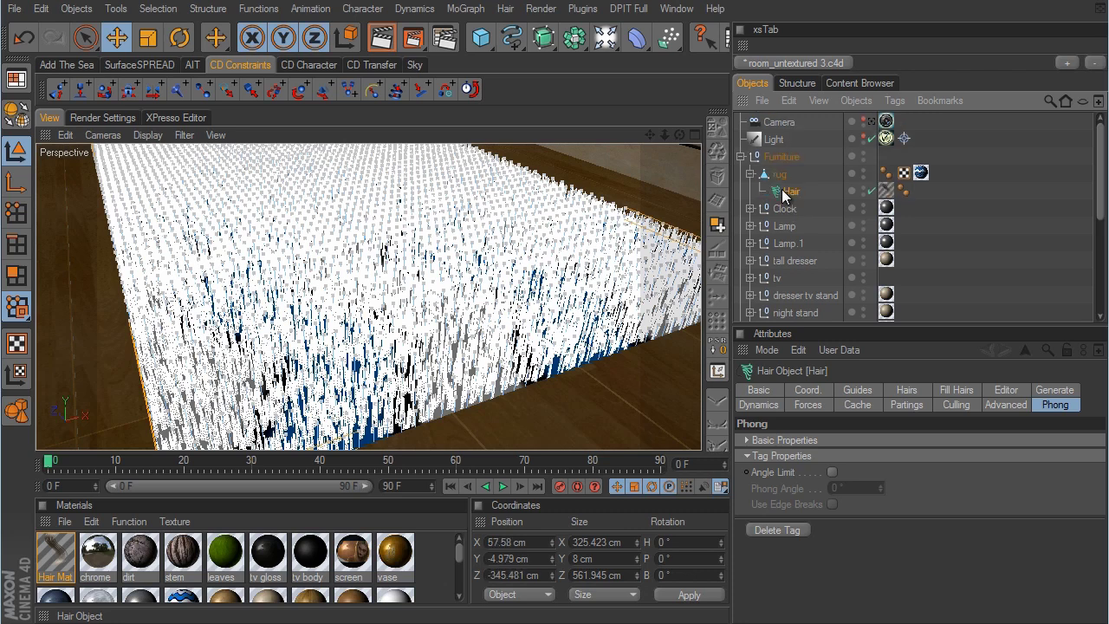
Set the rug's hair count to 50000.
left_click(907, 391)
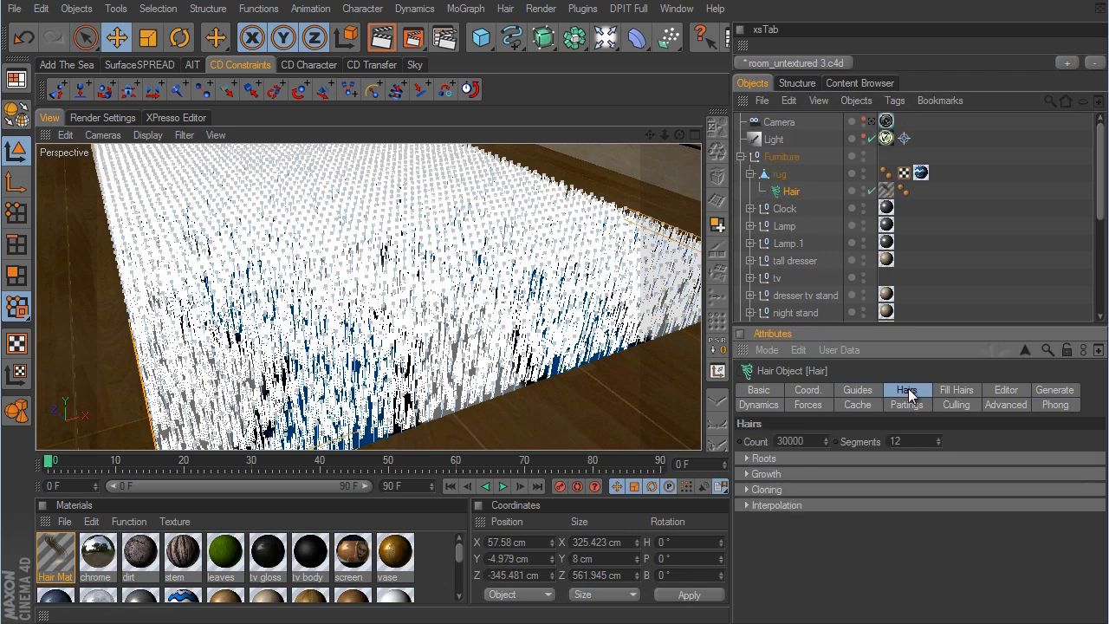
double_click(788, 441)
type("50000")
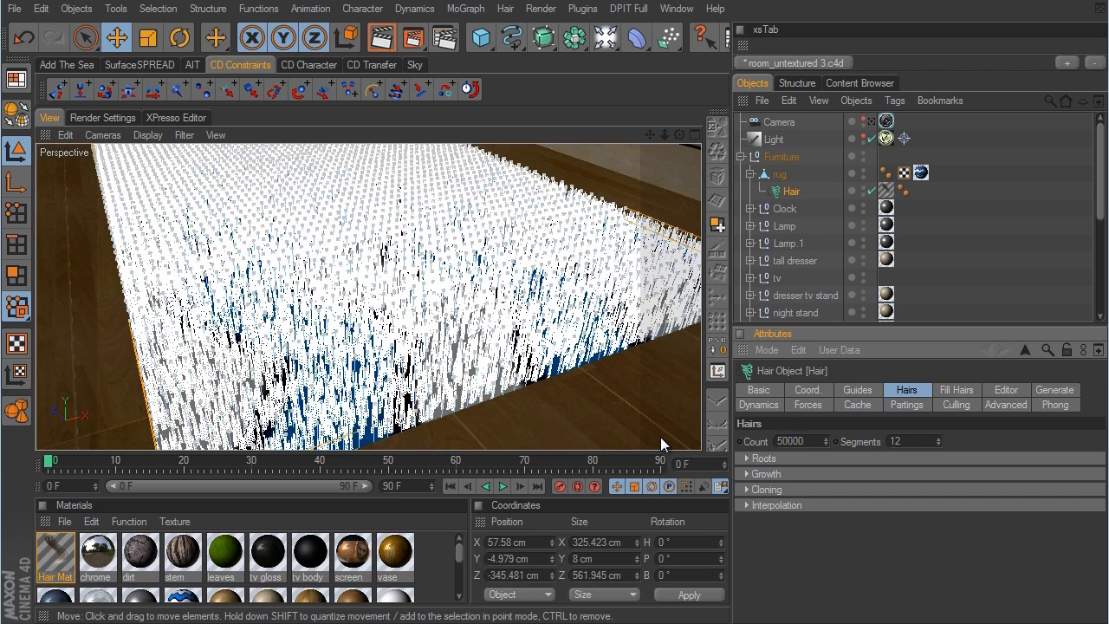
key("Return")
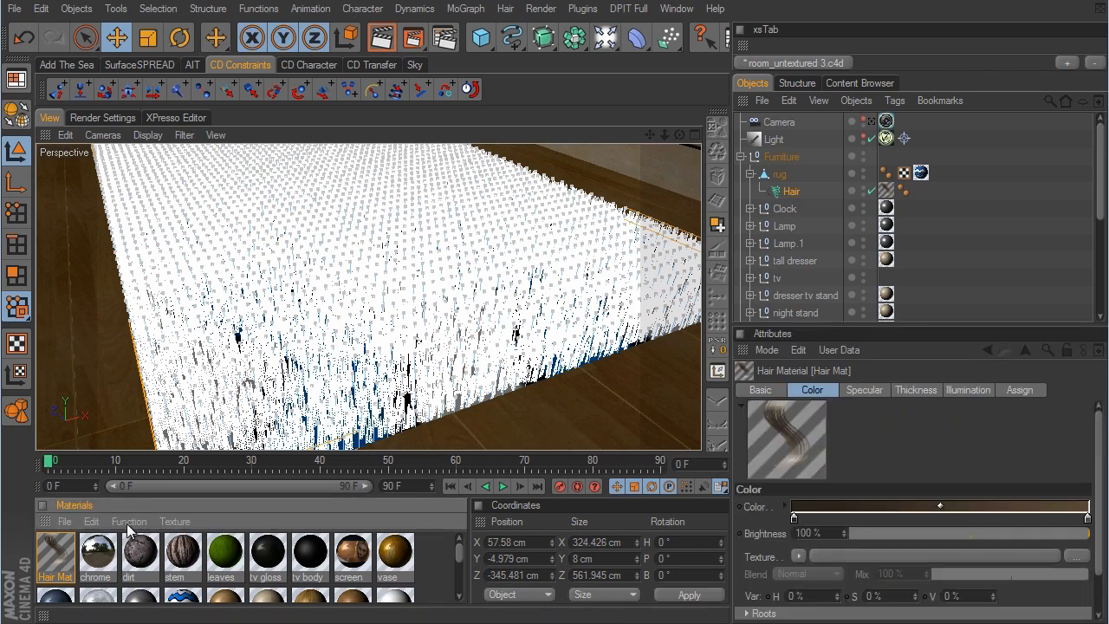
Enable Frizz and Kink in the Hair Mat material, close its editor and deselect the hair.
double_click(60, 556)
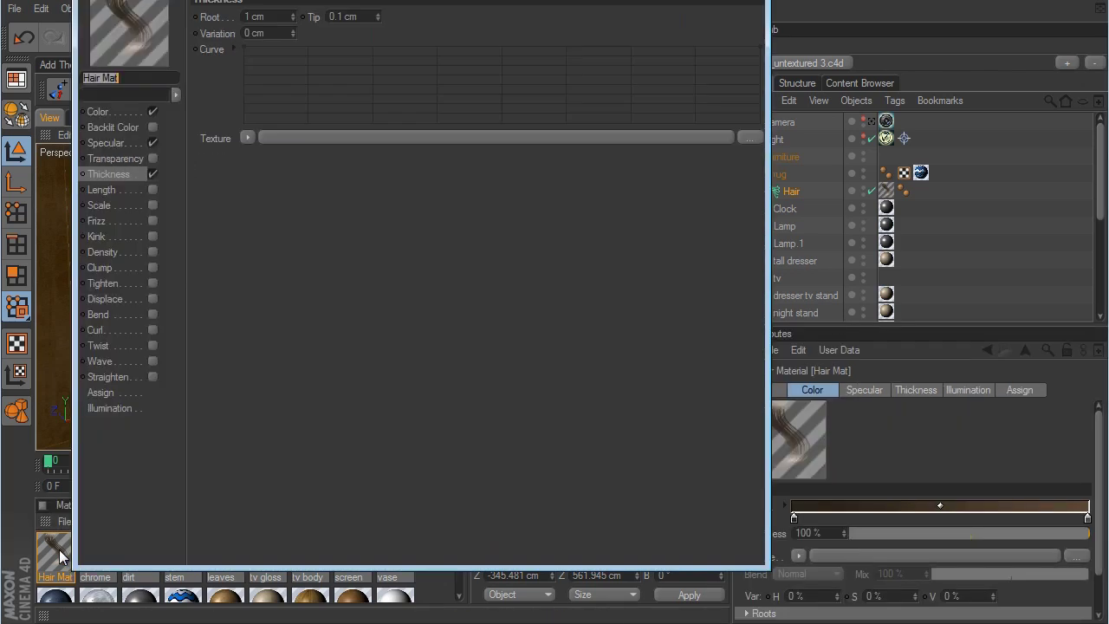
left_click(150, 220)
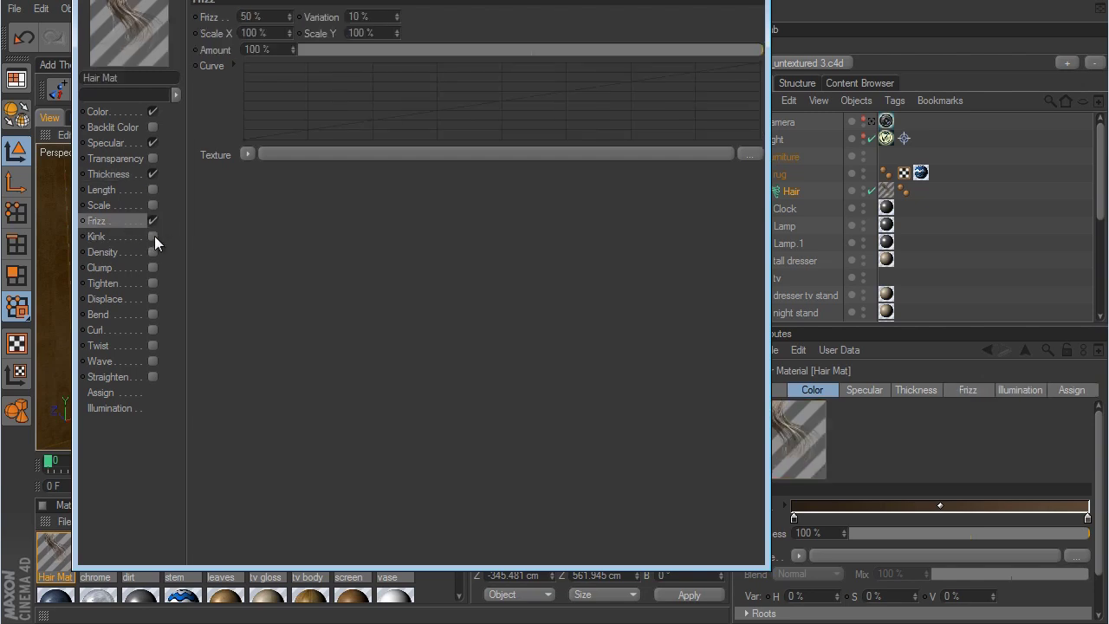
left_click(154, 236)
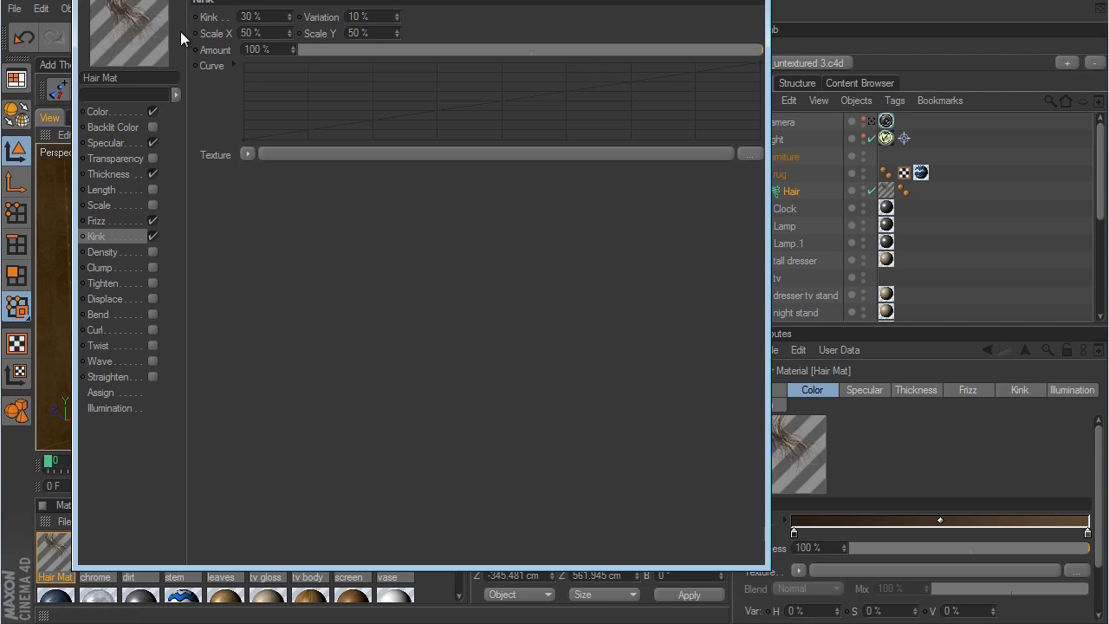
left_click(746, 2)
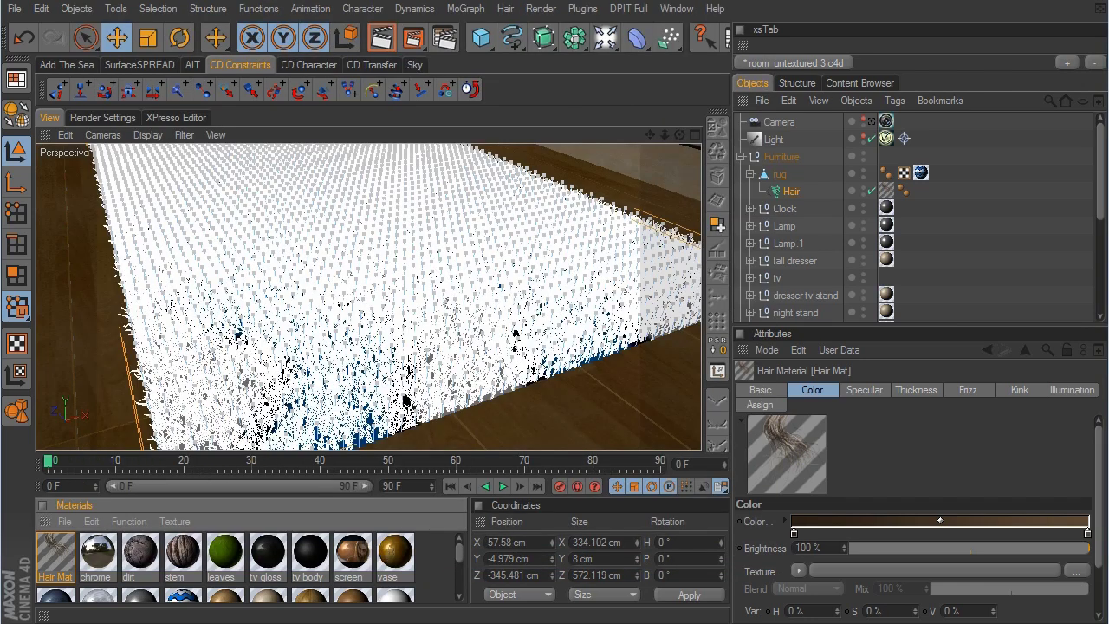
left_click(959, 244)
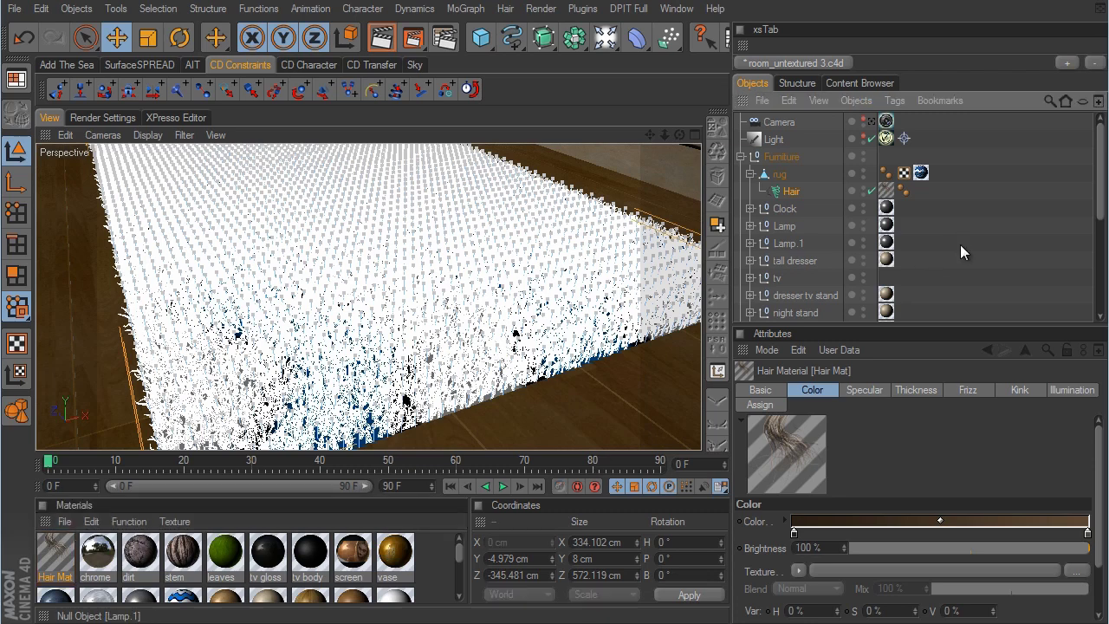
left_click(960, 244)
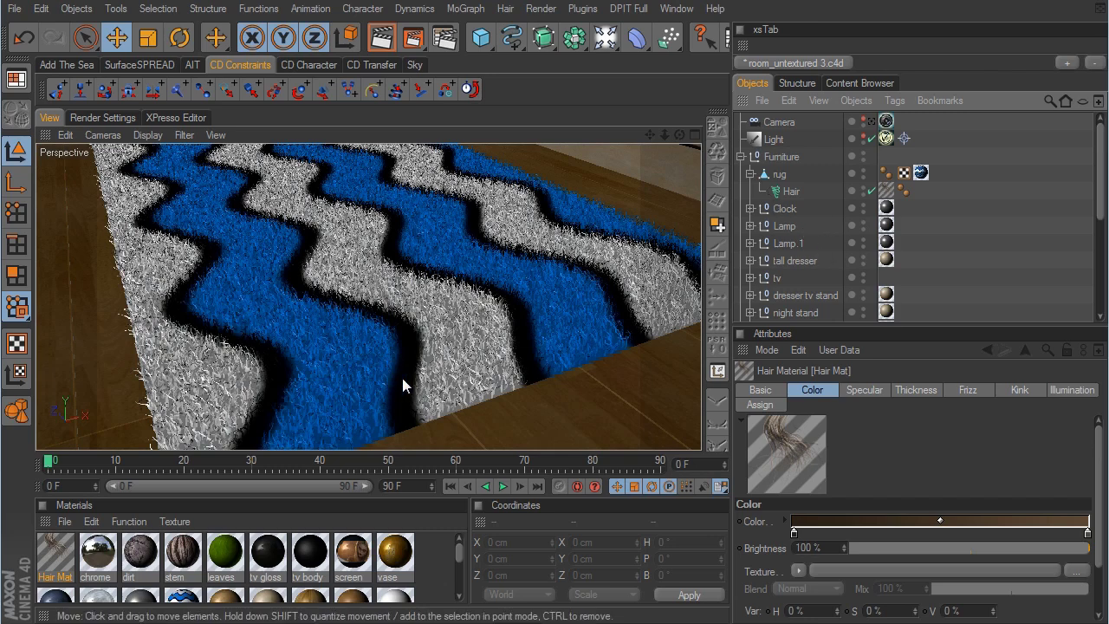
Enable the Surface option in the Color channel of the Hair Mat material.
double_click(61, 554)
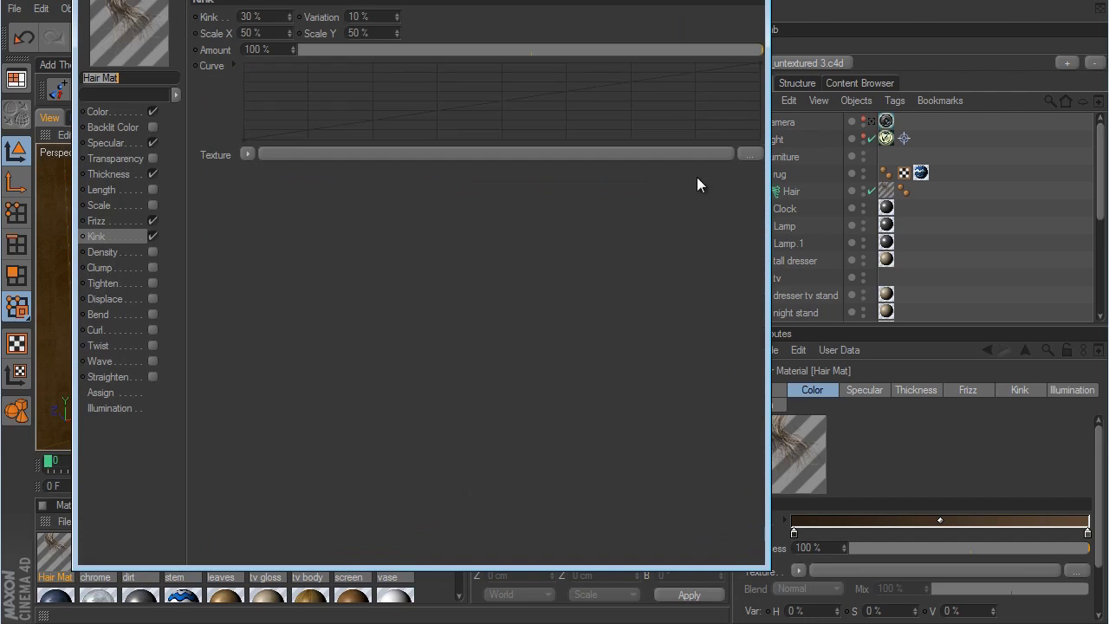
left_click(123, 111)
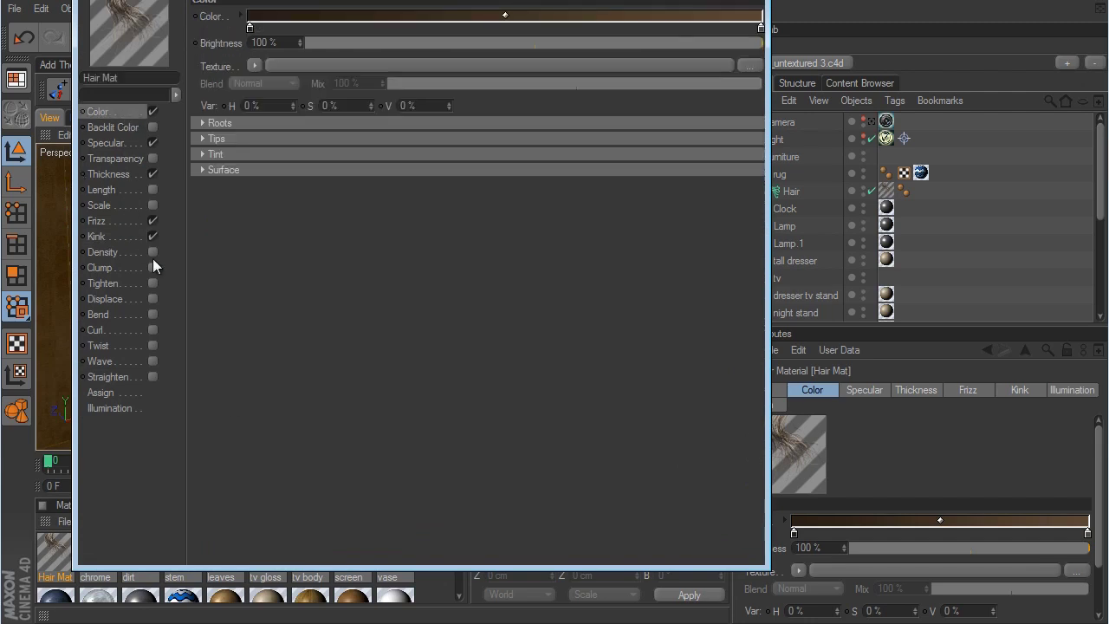
left_click(201, 170)
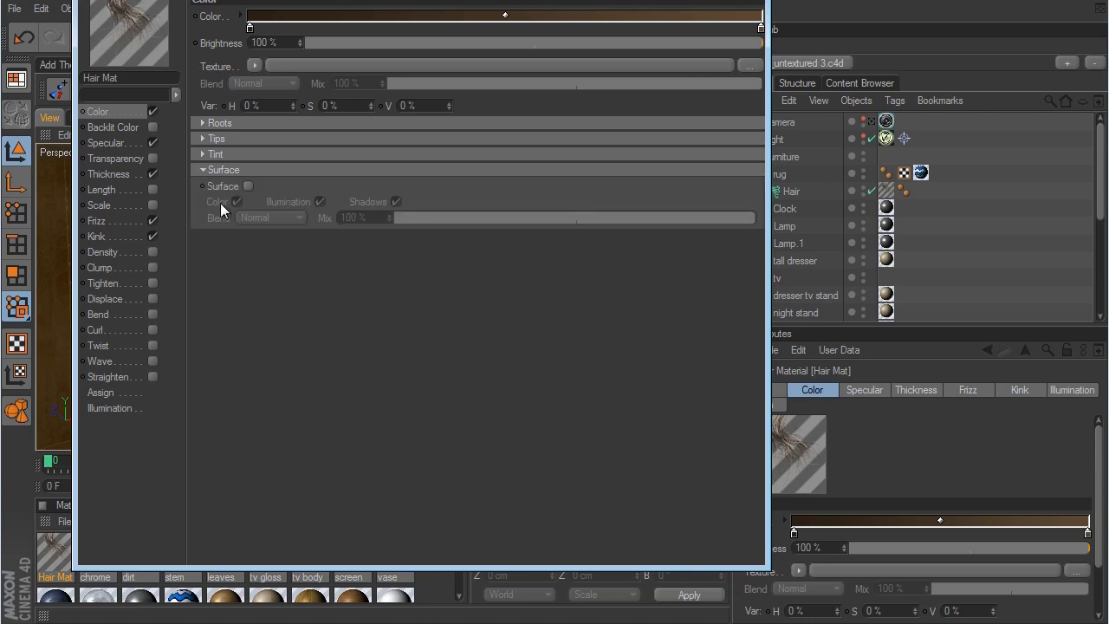
left_click(248, 187)
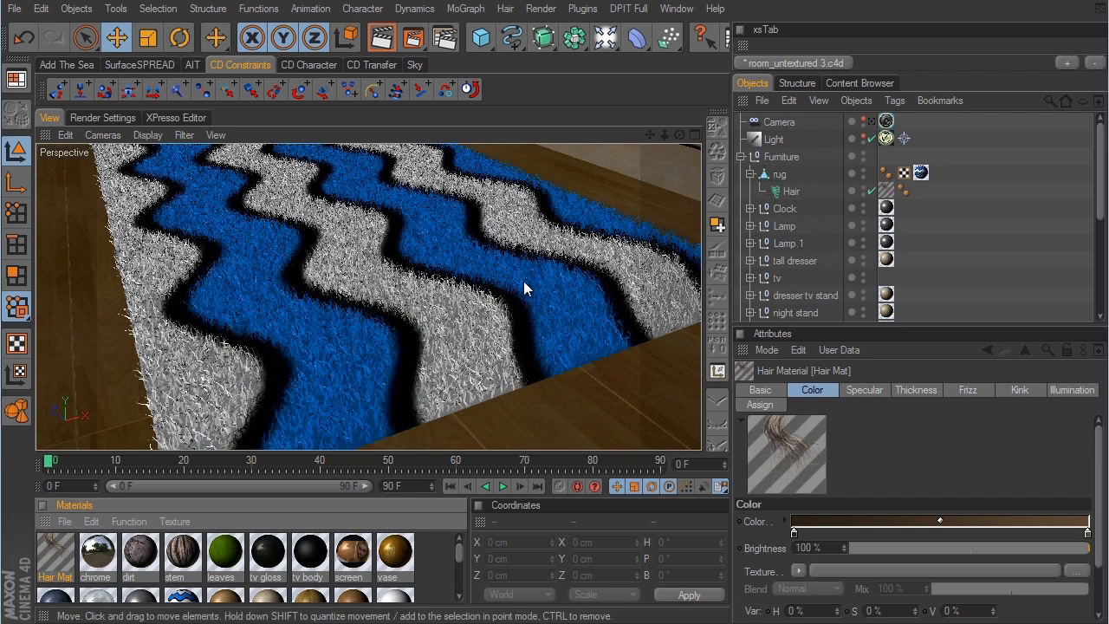
Render the bedroom through the scene camera to check the shaggy rug.
left_click_drag(591, 291, 684, 346, "alt")
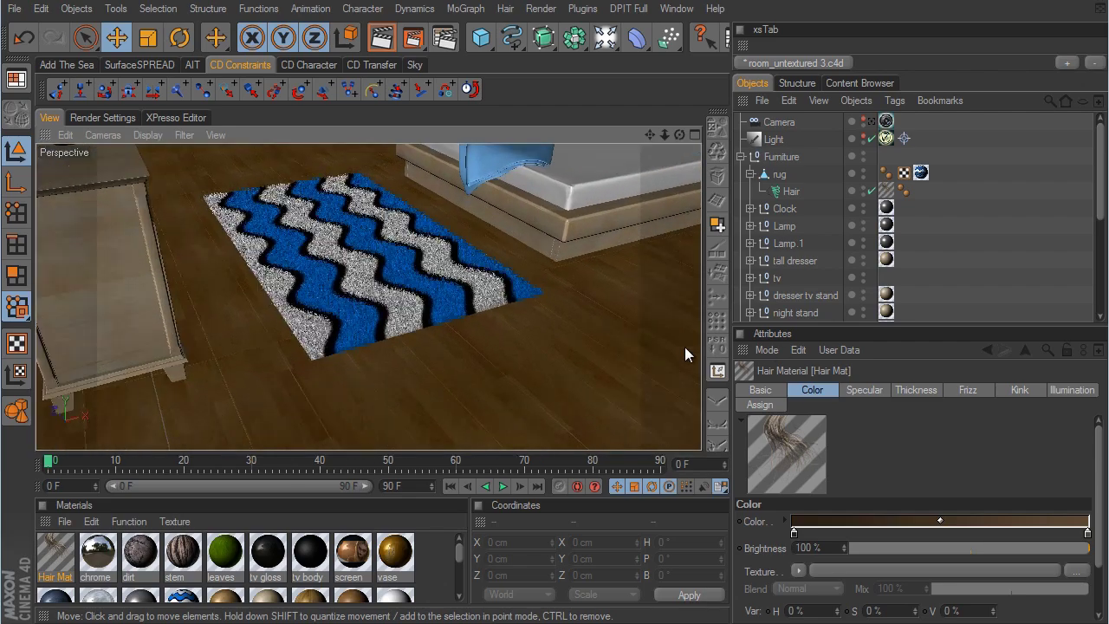
left_click(871, 121)
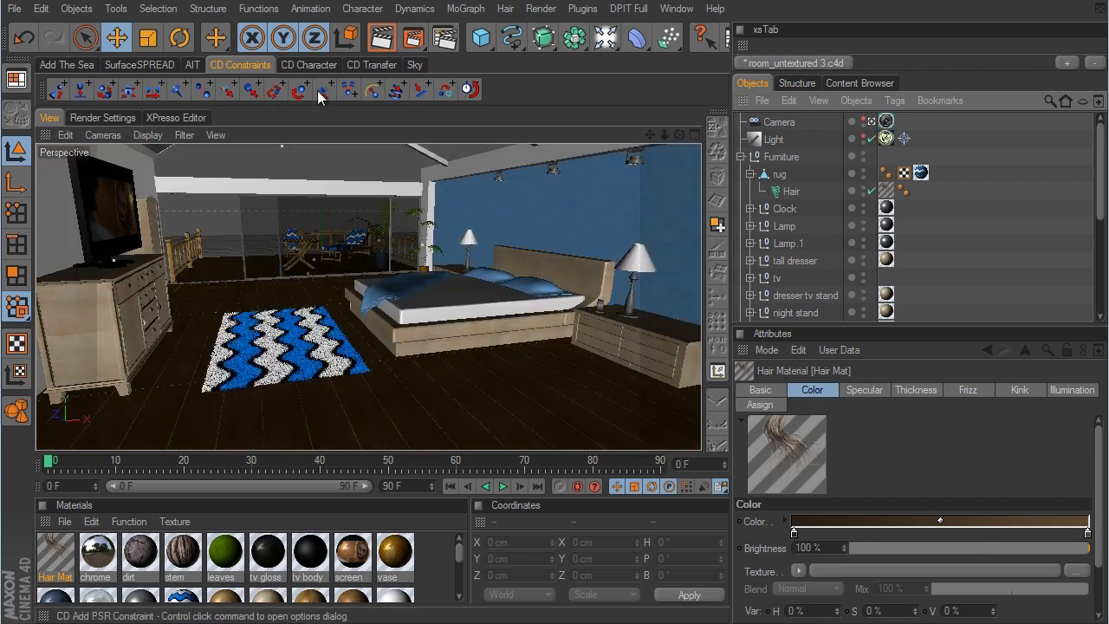
left_click(384, 37)
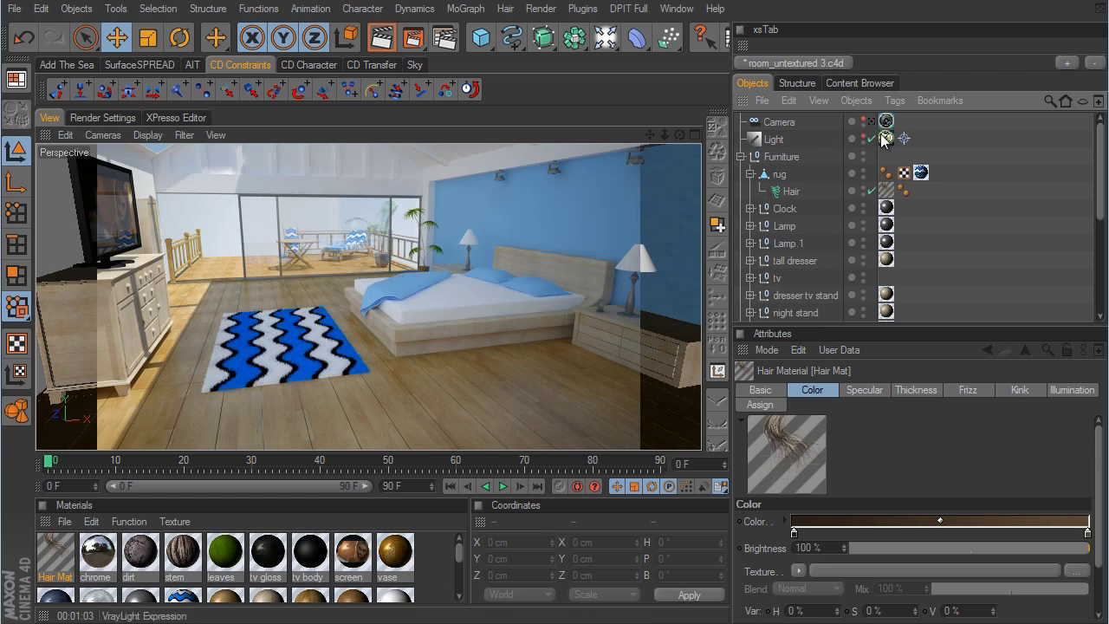
Disable the rug's Hair object and leave the scene camera's view.
left_click(871, 190)
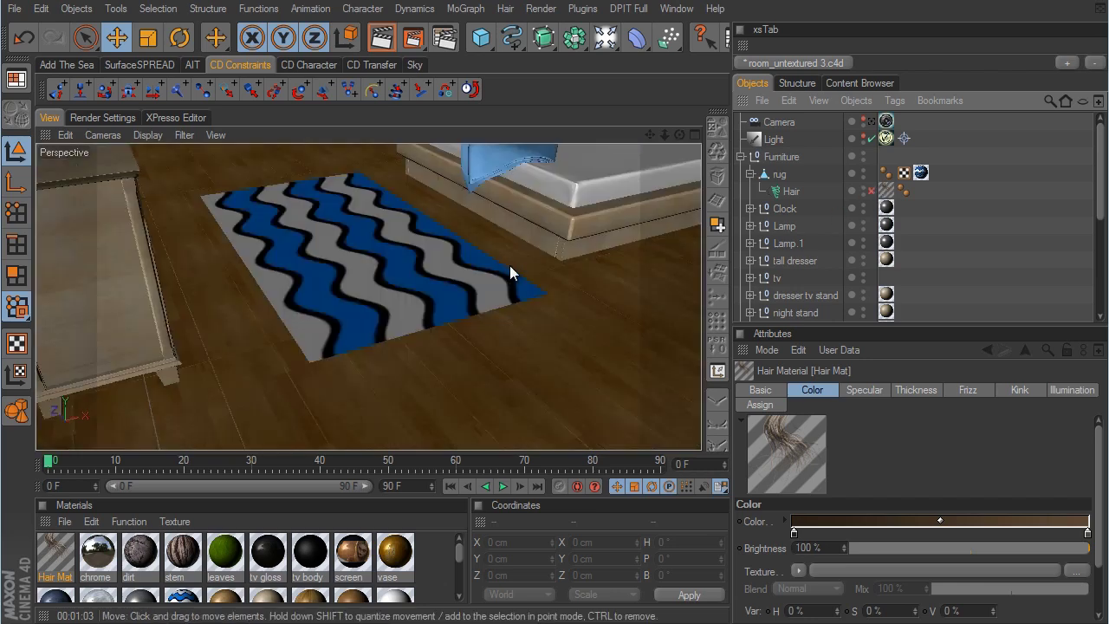
scroll(601, 350, "down", 10)
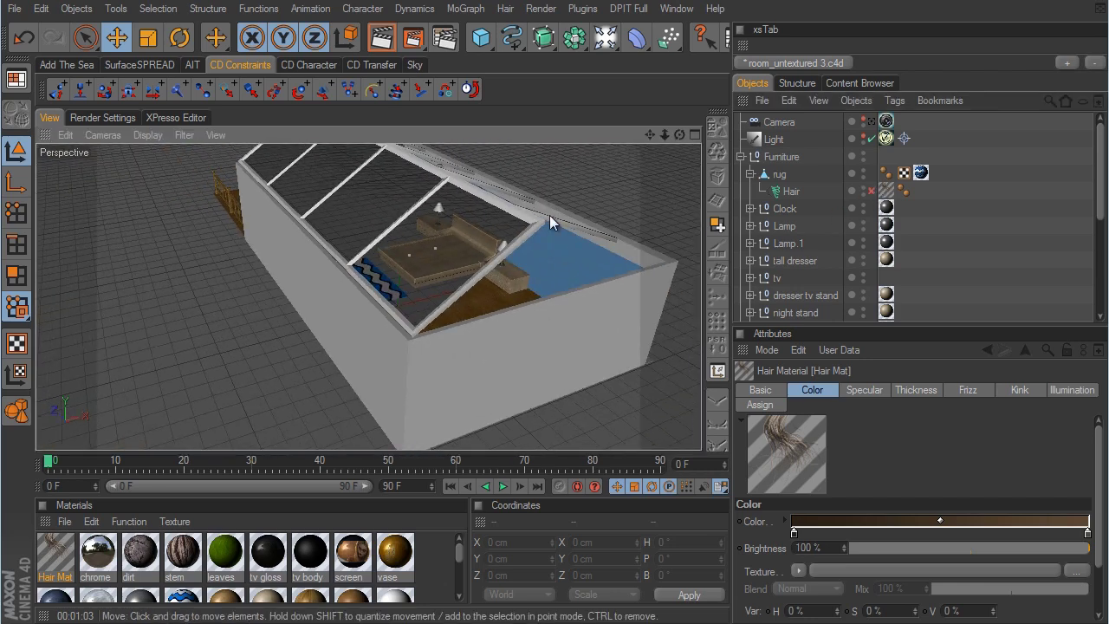
left_click_drag(549, 215, 653, 345, "alt")
middle_click_drag(654, 337, 659, 329, "alt")
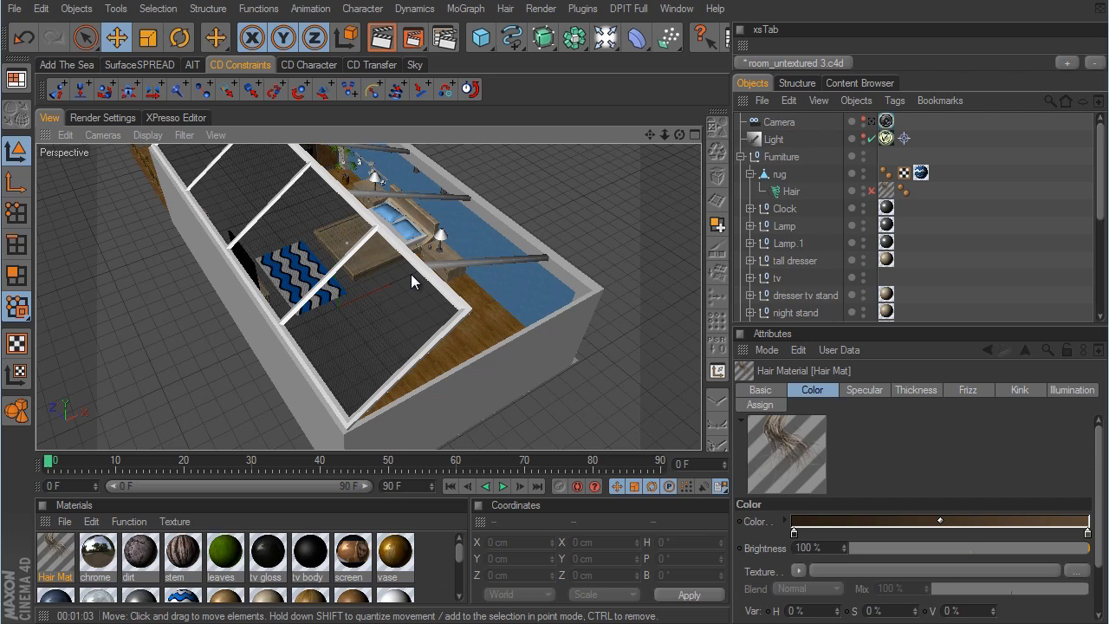
Add a cube to the scene and rename it shade.
left_click(481, 36)
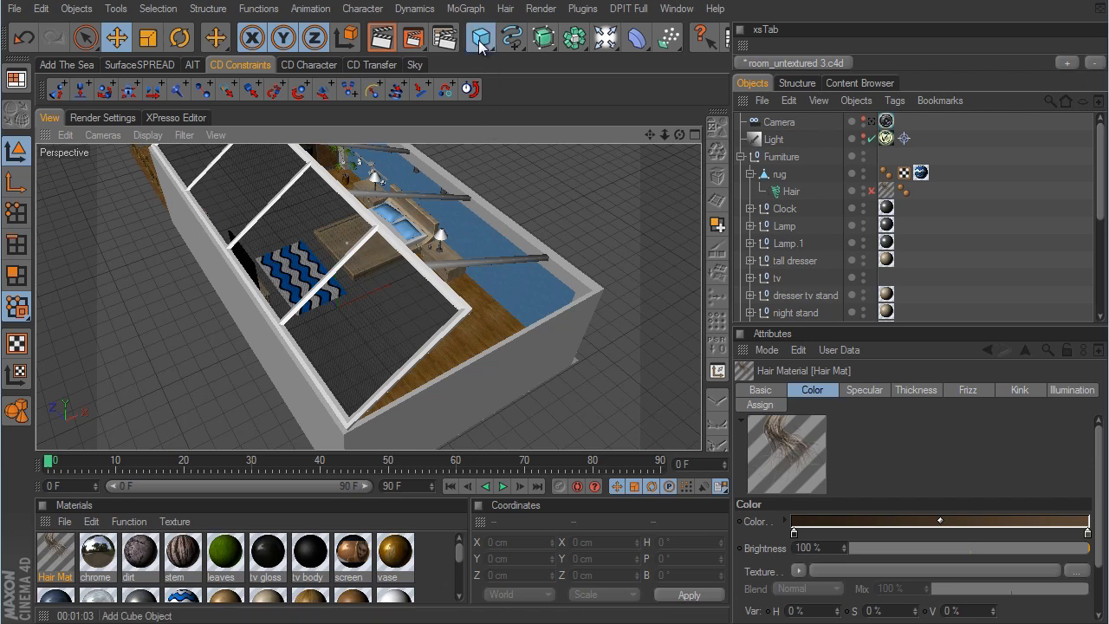
left_click(532, 55)
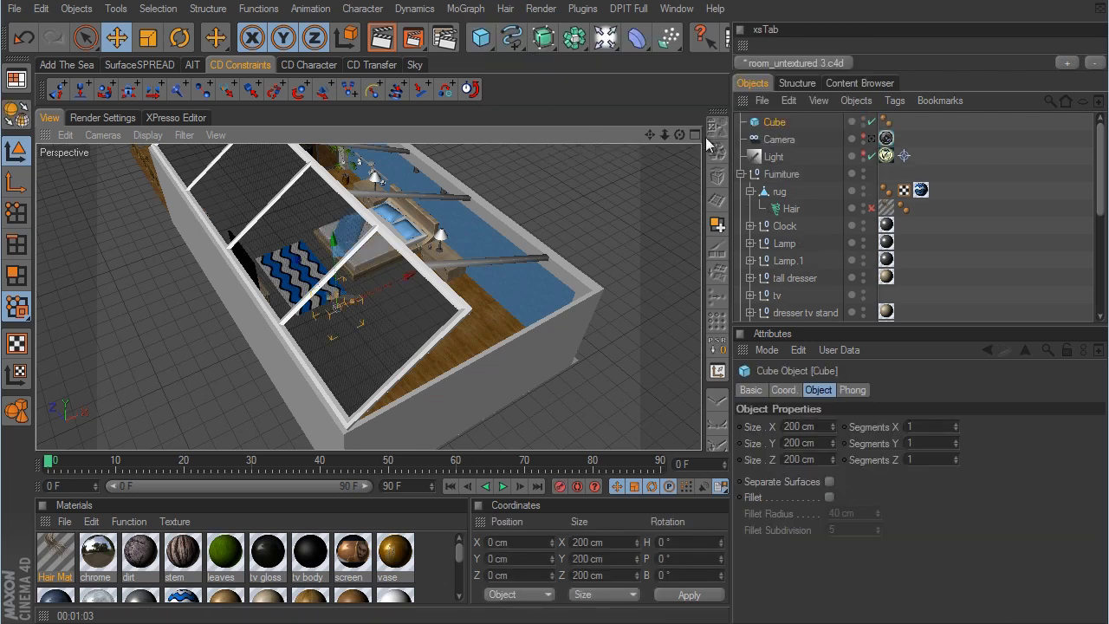
double_click(777, 122)
type("shade")
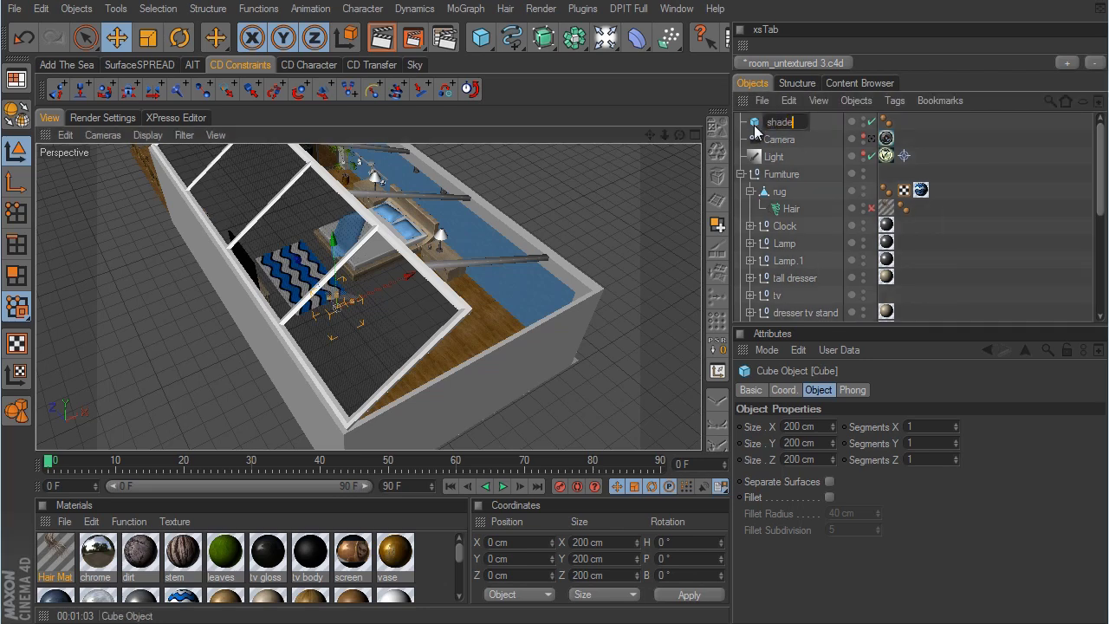
key("Return")
In the Back view, move the shade cube up onto the glass roof slope, to about X -155 cm and Y 781 cm.
middle_click(591, 242)
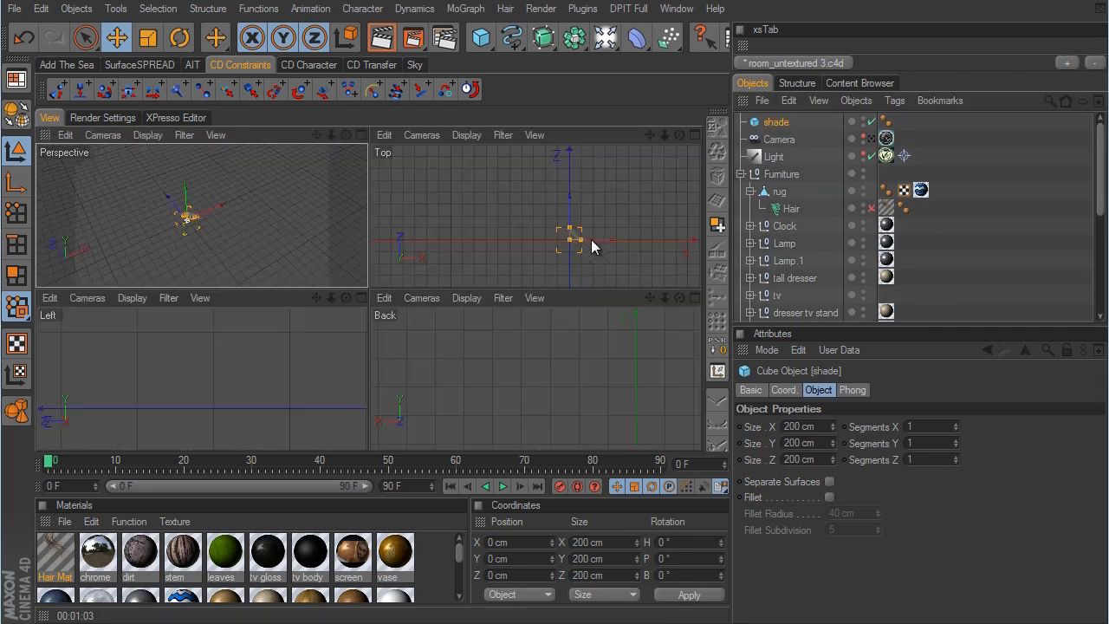
middle_click(556, 363)
scroll(618, 343, "down", 8)
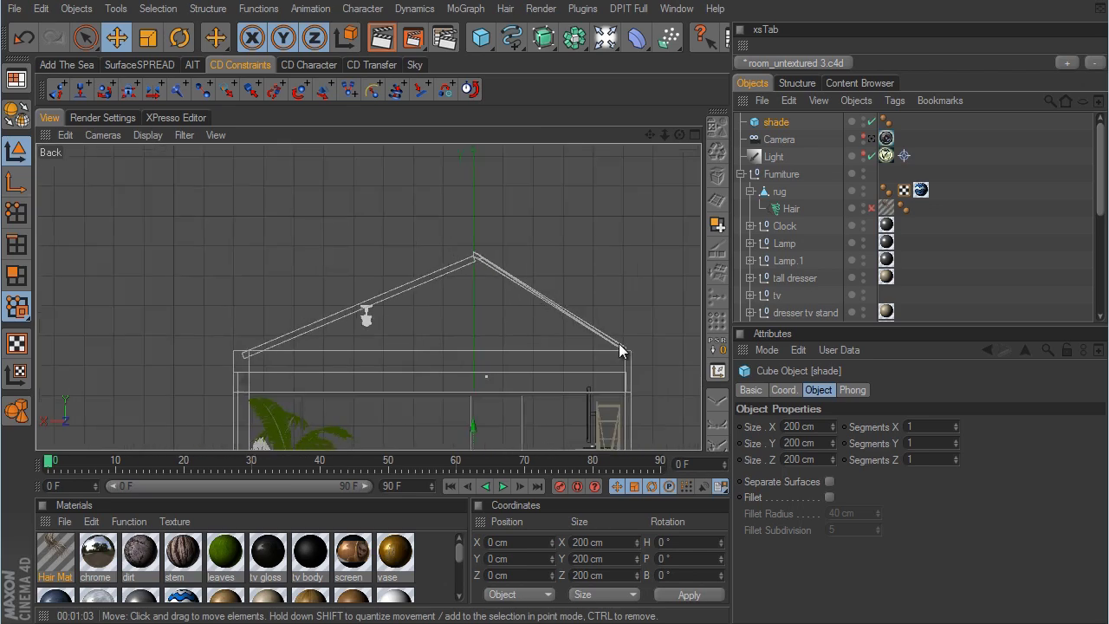
left_click_drag(397, 271, 397, 118)
middle_click_drag(639, 360, 577, 418, "alt")
scroll(657, 343, "up", 10)
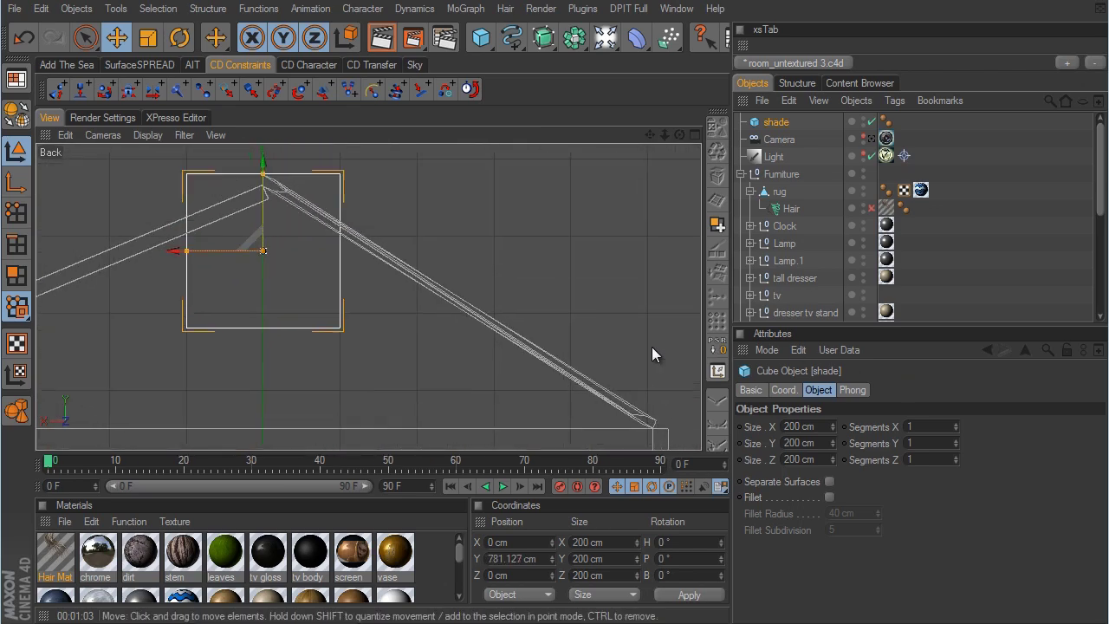
left_click_drag(161, 297, 651, 341)
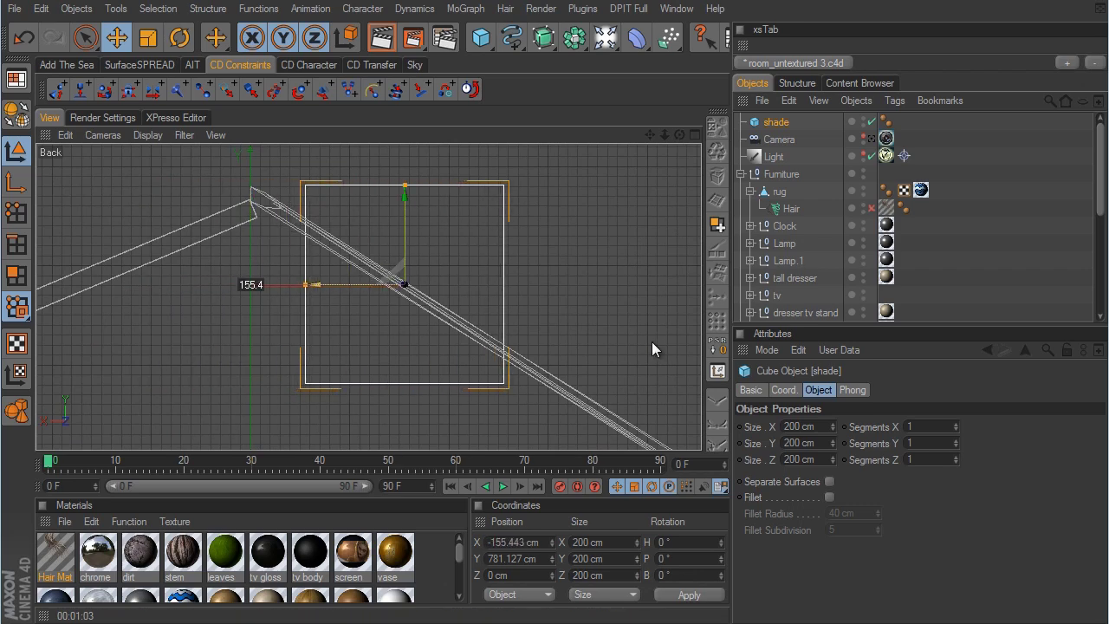
scroll(679, 341, "up", 5)
scroll(404, 331, "up", 1)
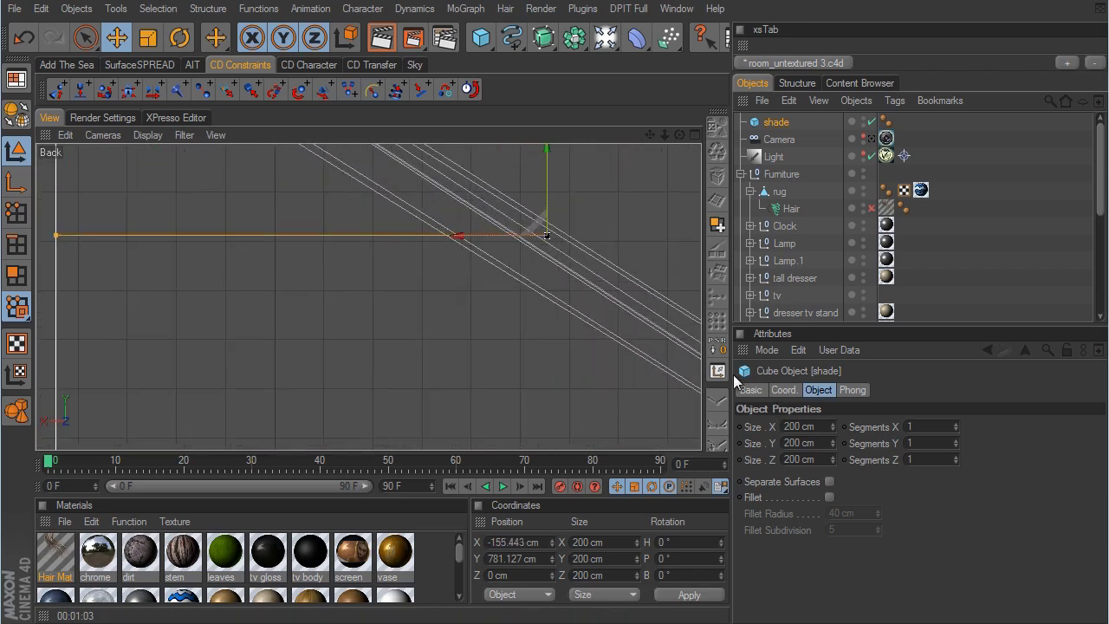
Rotate the shade cube to about -32.1° bank so it follows the roof slope.
left_click(179, 37)
middle_click_drag(627, 207, 532, 269, "alt")
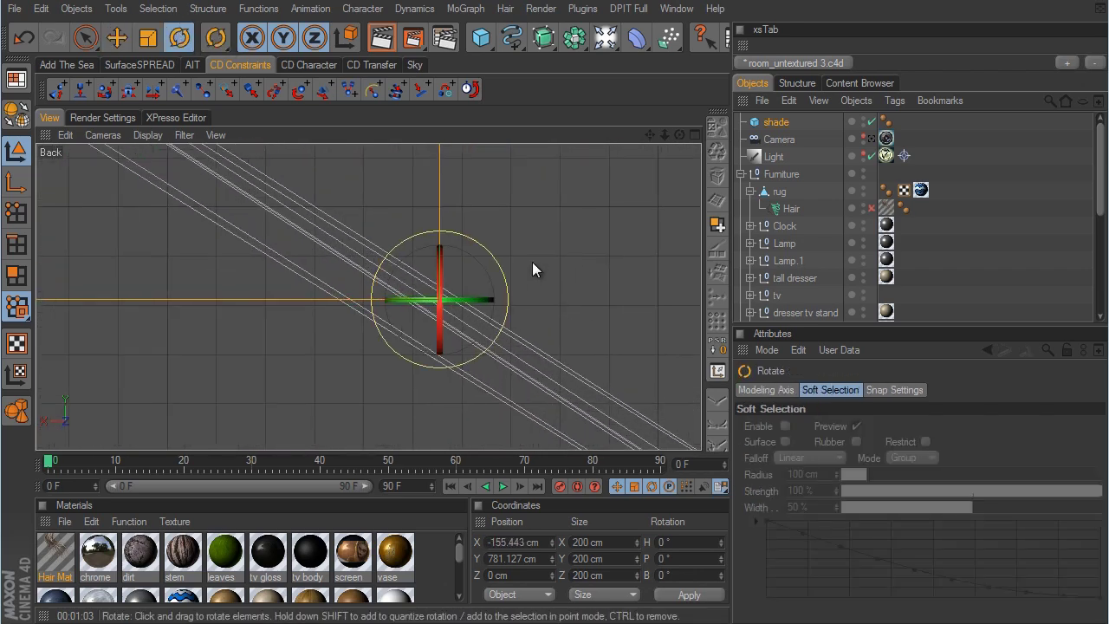
left_click_drag(475, 257, 496, 281)
left_click(117, 37)
Examine in perspective how the tilted shade cube sits against the glass roof panels and the room below.
middle_click(312, 272)
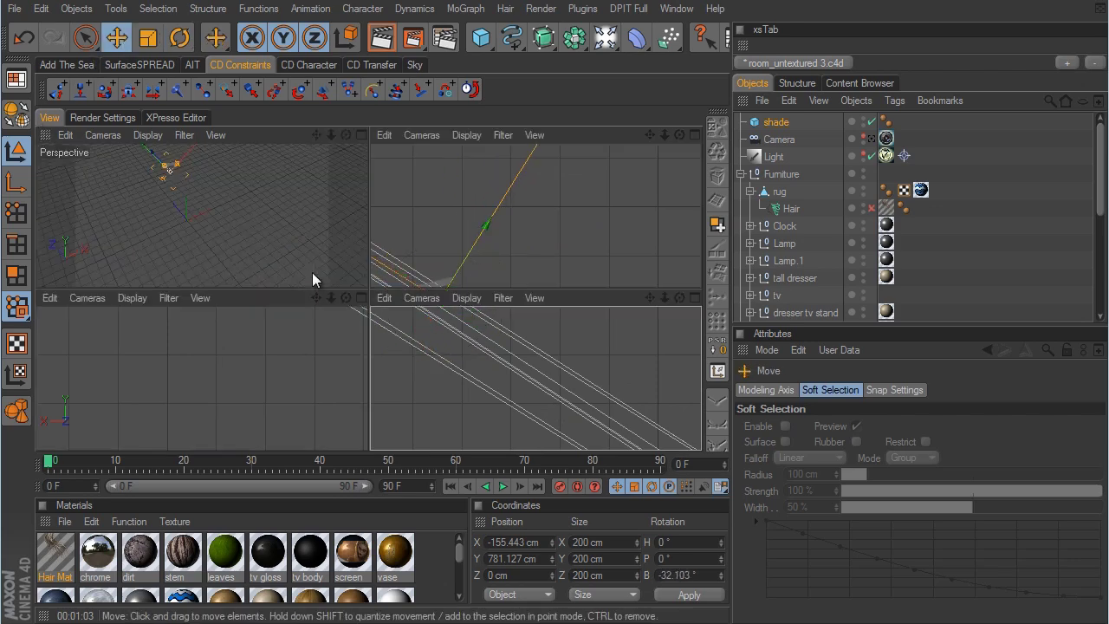
middle_click(238, 216)
mouse_move(399, 236)
left_mouse_down("alt")
mouse_move(658, 355)
mouse_move(840, 354)
left_mouse_up("alt")
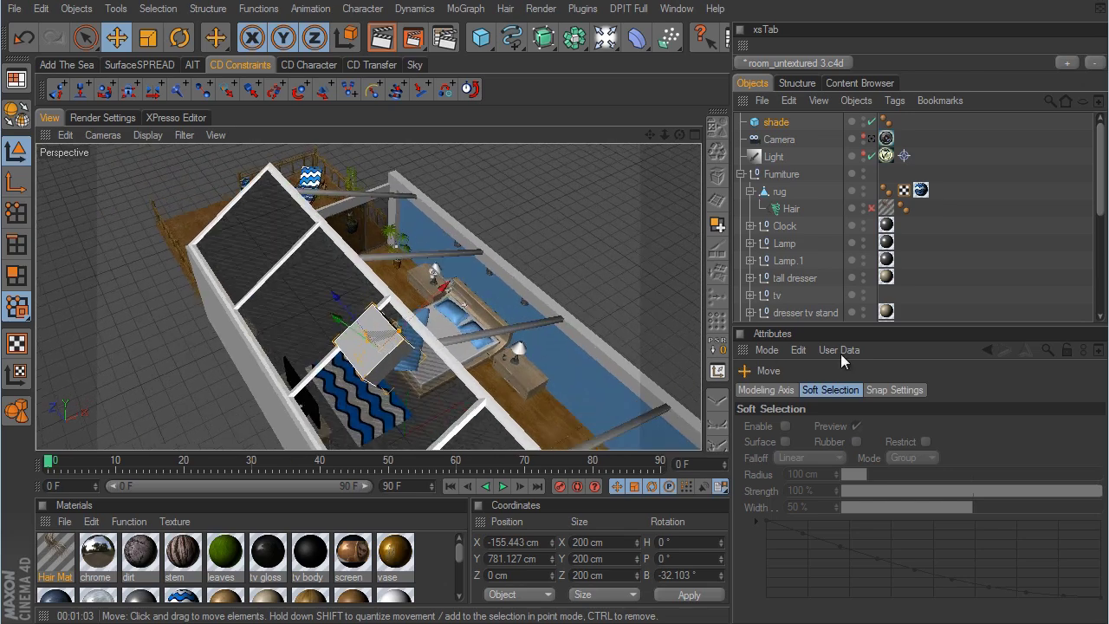
scroll(494, 349, "up", 4)
scroll(476, 295, "down", 5)
left_click_drag(459, 243, 503, 246, "alt")
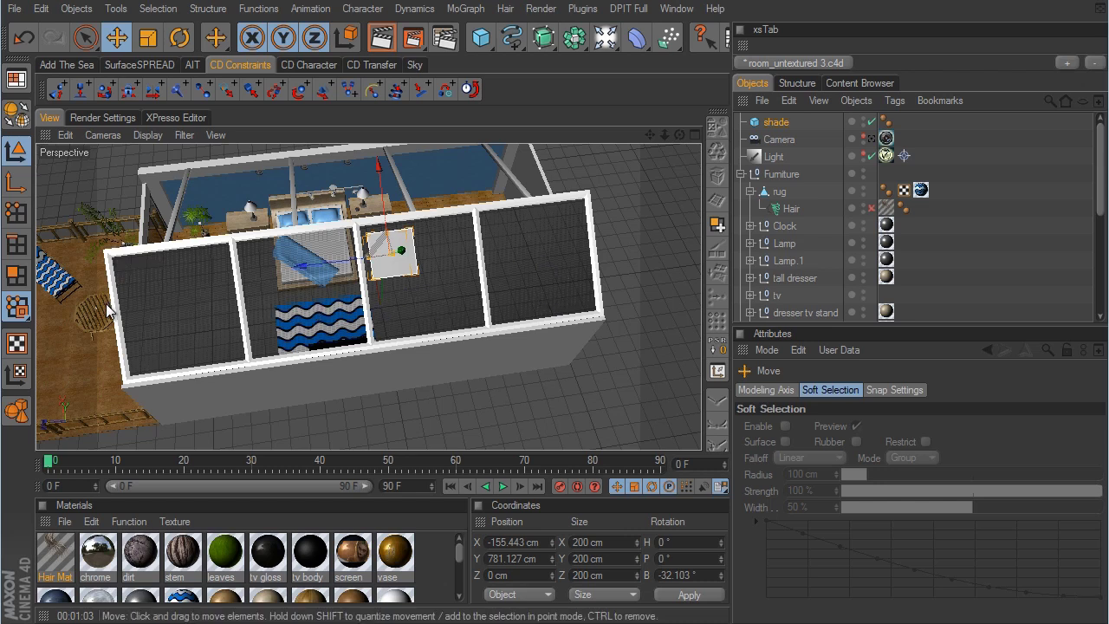
left_click_drag(291, 338, 430, 409, "alt")
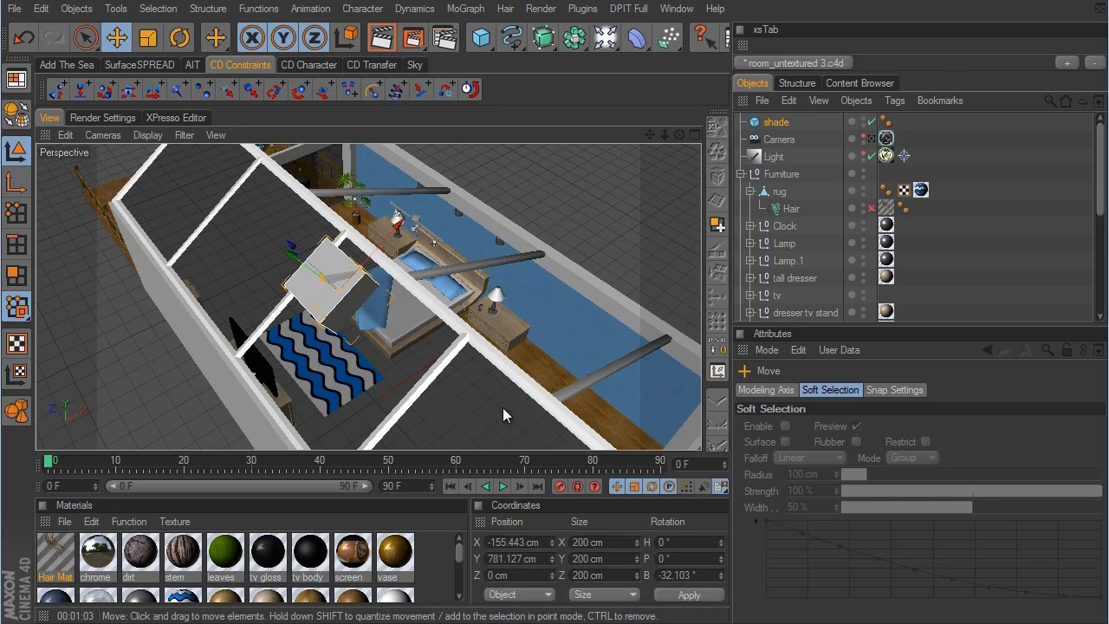
left_click_drag(503, 407, 451, 379, "alt")
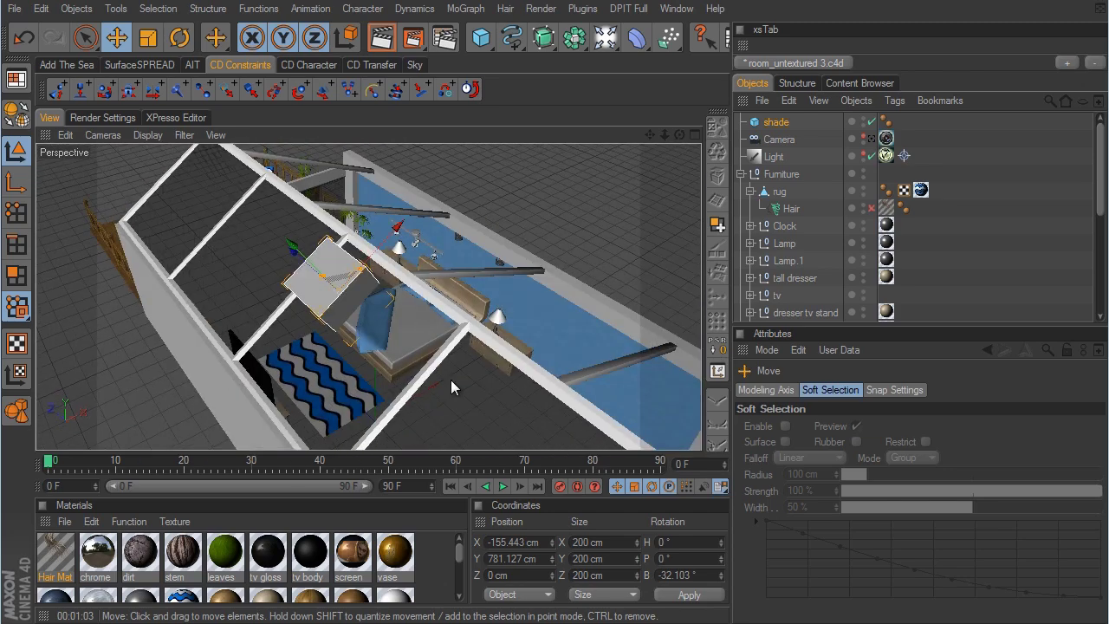
Flatten the shade cube to about 3.4 cm thick and shift it beneath the roof frame, to about X -147 cm and Y 767 cm.
middle_click(438, 344)
middle_click(512, 393)
scroll(636, 341, "down", 5)
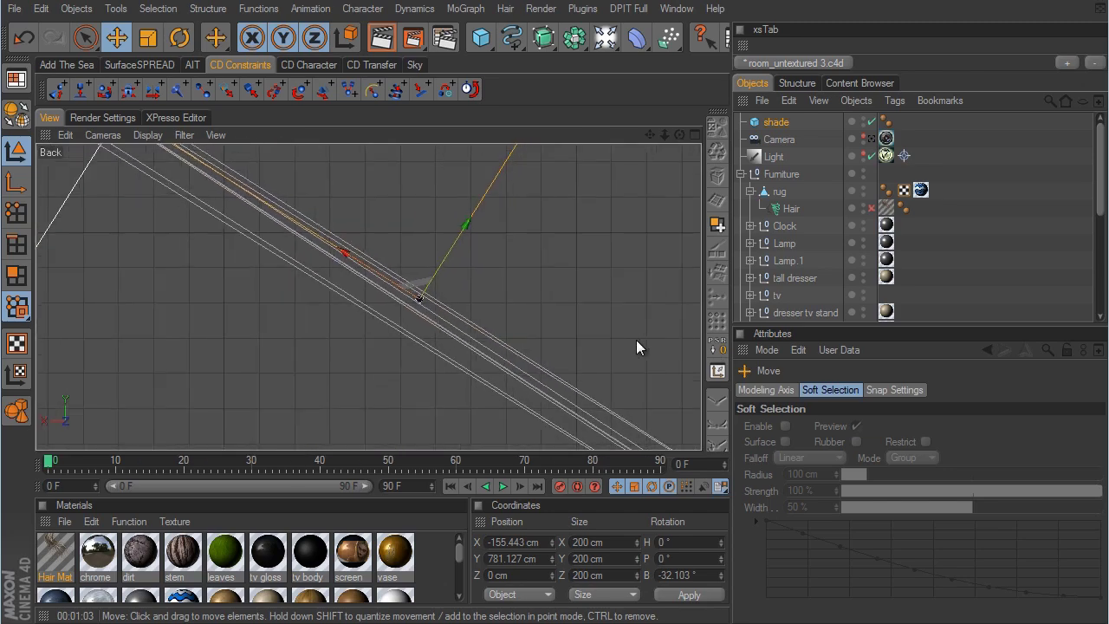
right_click_drag(649, 342, 563, 345, "alt")
left_click_drag(468, 174, 391, 296)
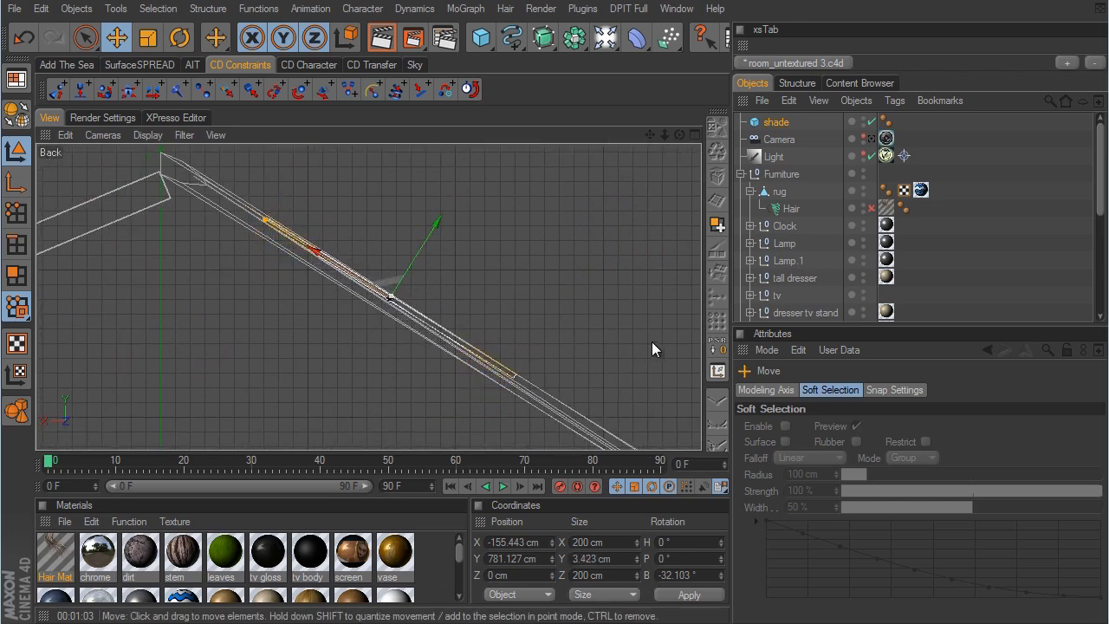
left_click_drag(652, 348, 648, 351)
Widen the shade to about 556 cm across the glass roof and slide it along the slope to about X -255 cm, Y 700 cm.
middle_click(647, 343)
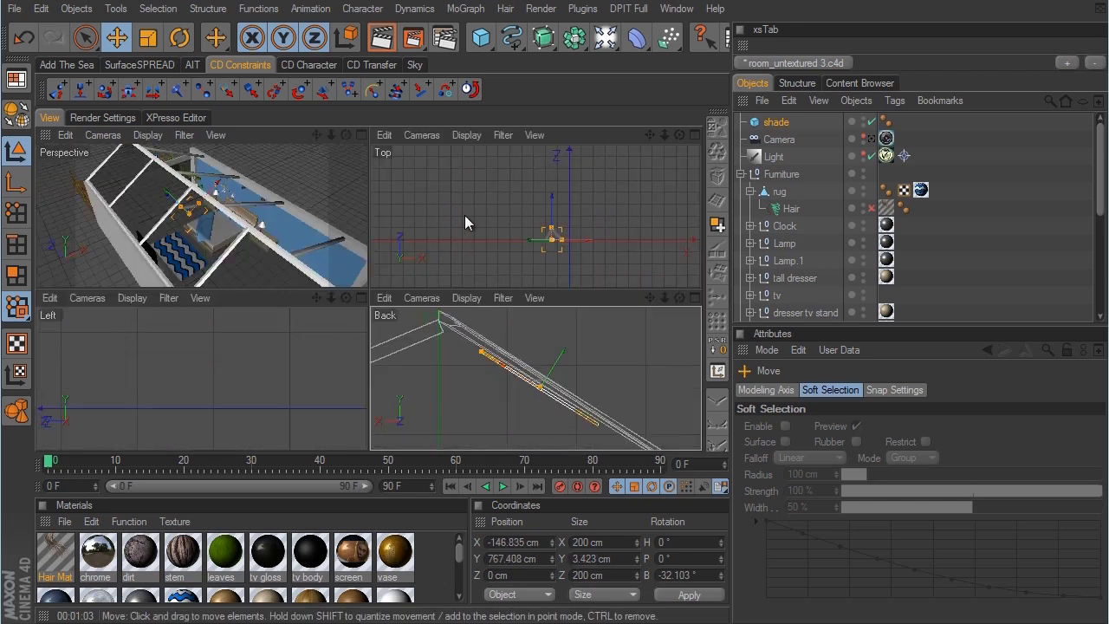
middle_click(317, 233)
mouse_move(641, 350)
left_mouse_down("alt")
mouse_move(627, 322)
mouse_move(655, 343)
left_mouse_up("alt")
middle_click(655, 343)
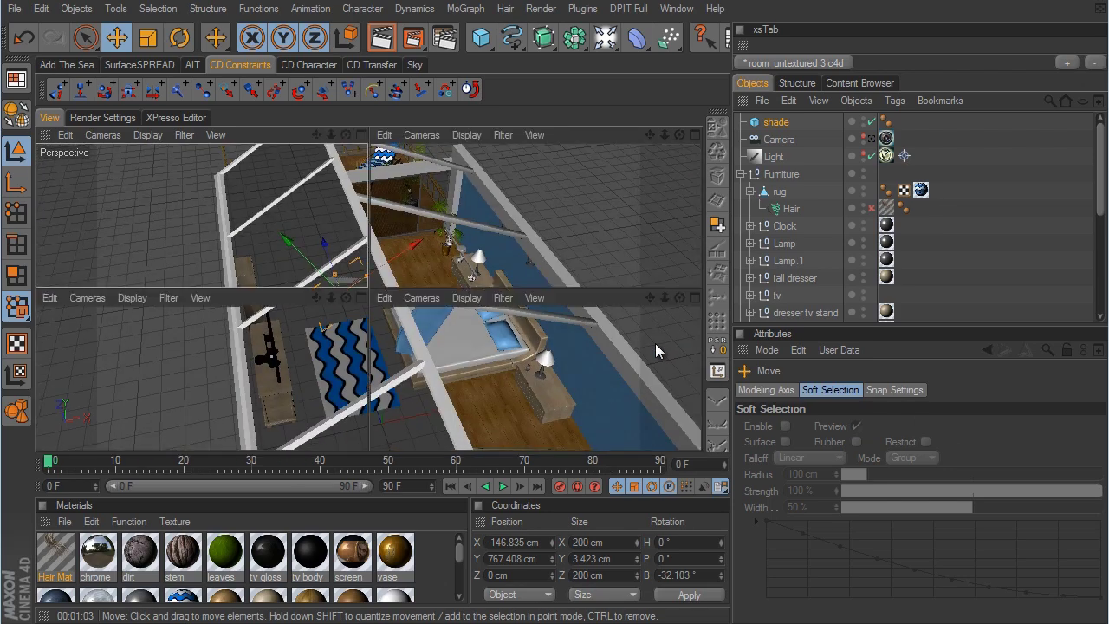
middle_click(559, 224)
middle_click_drag(650, 335, 650, 298, "alt")
right_click_drag(650, 298, 561, 255, "alt")
middle_click_drag(462, 217, 449, 310, "alt")
left_click_drag(492, 299, 460, 292)
scroll(576, 246, "down", 5)
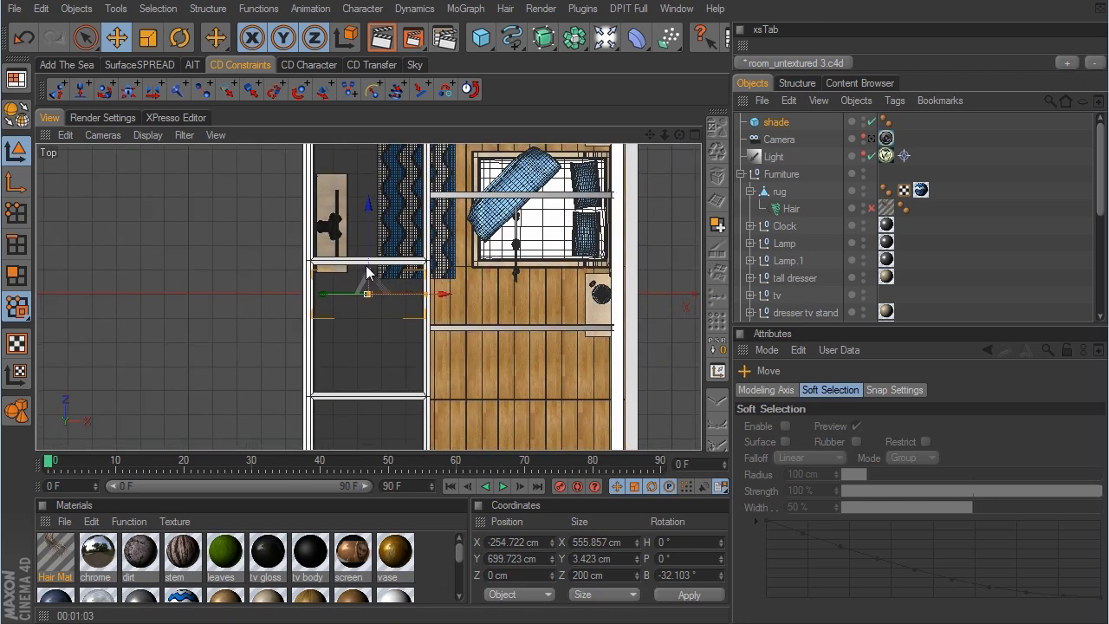
Lengthen the shade to about 1706 cm along the roof and move it to about Z -157 cm.
scroll(606, 345, "down", 3)
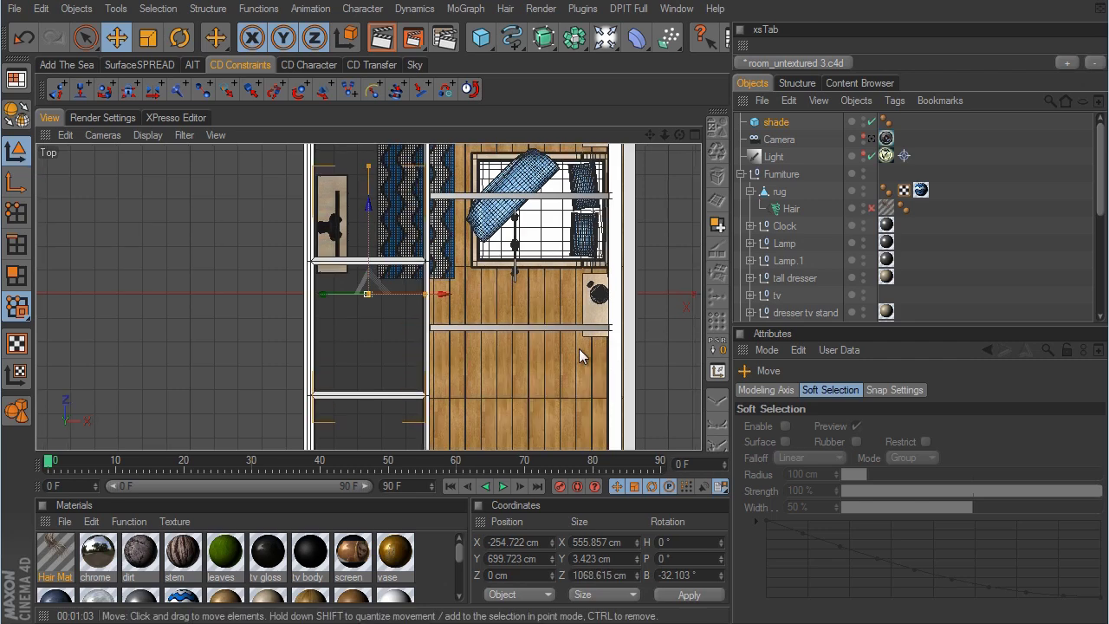
scroll(561, 341, "down", 2)
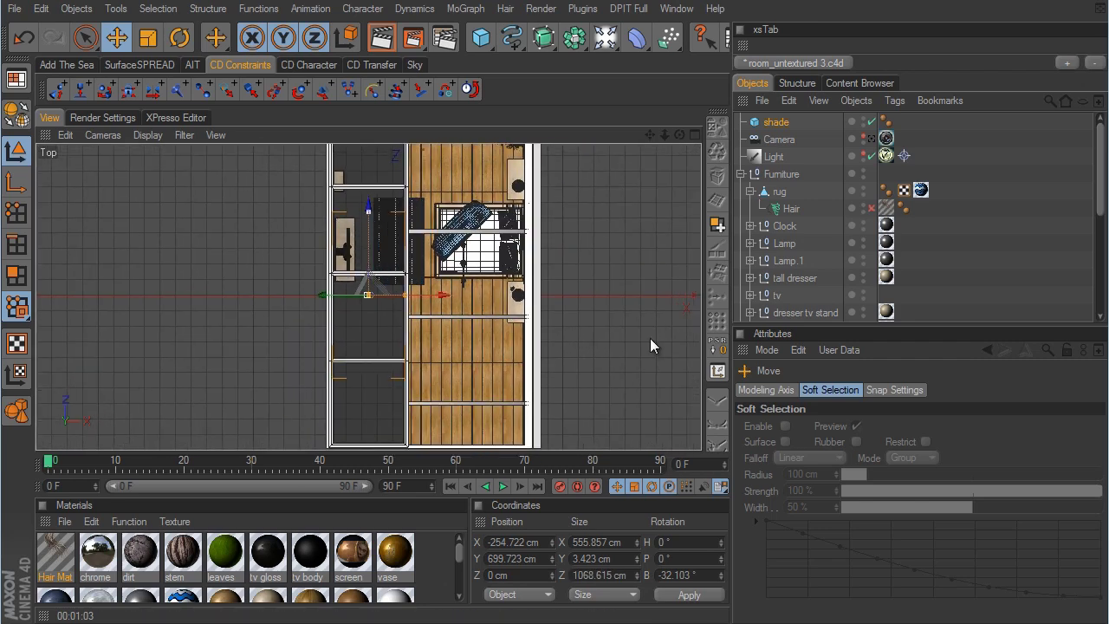
mouse_move(368, 212)
left_mouse_down()
mouse_move(368, 177)
mouse_move(370, 209)
left_mouse_up()
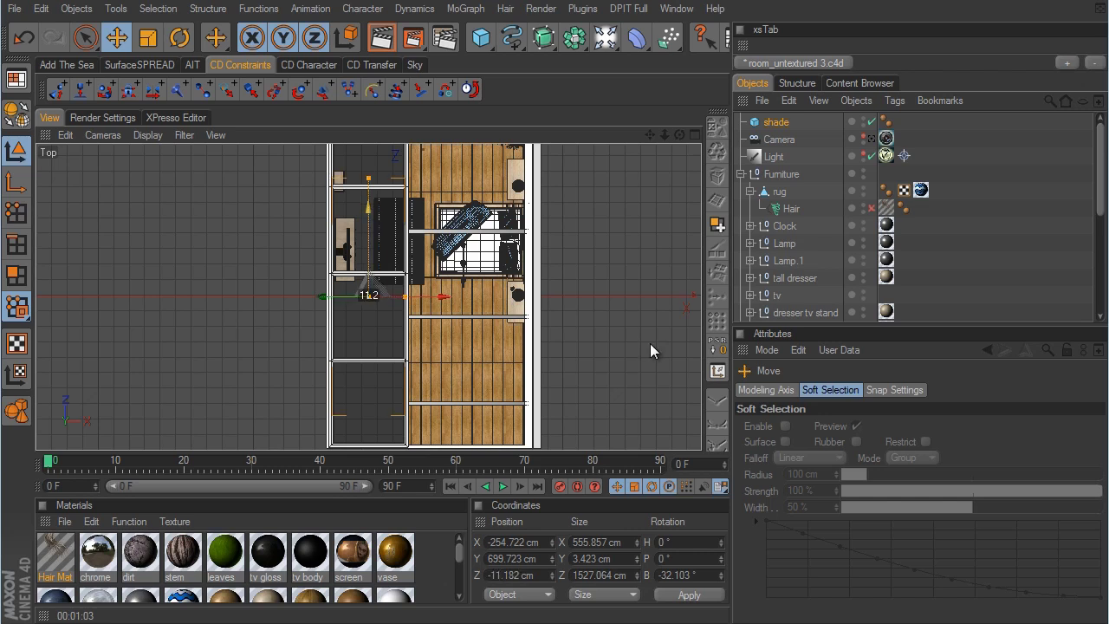
left_click_drag(650, 343, 648, 345)
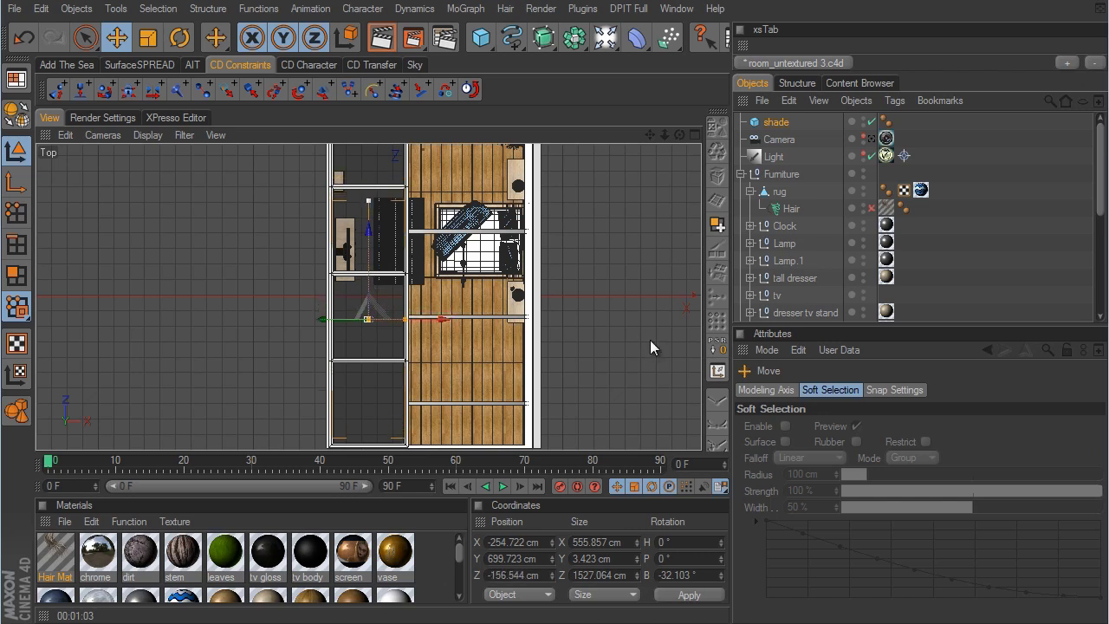
left_click_drag(368, 200, 368, 188)
middle_click(648, 342)
middle_click(308, 206)
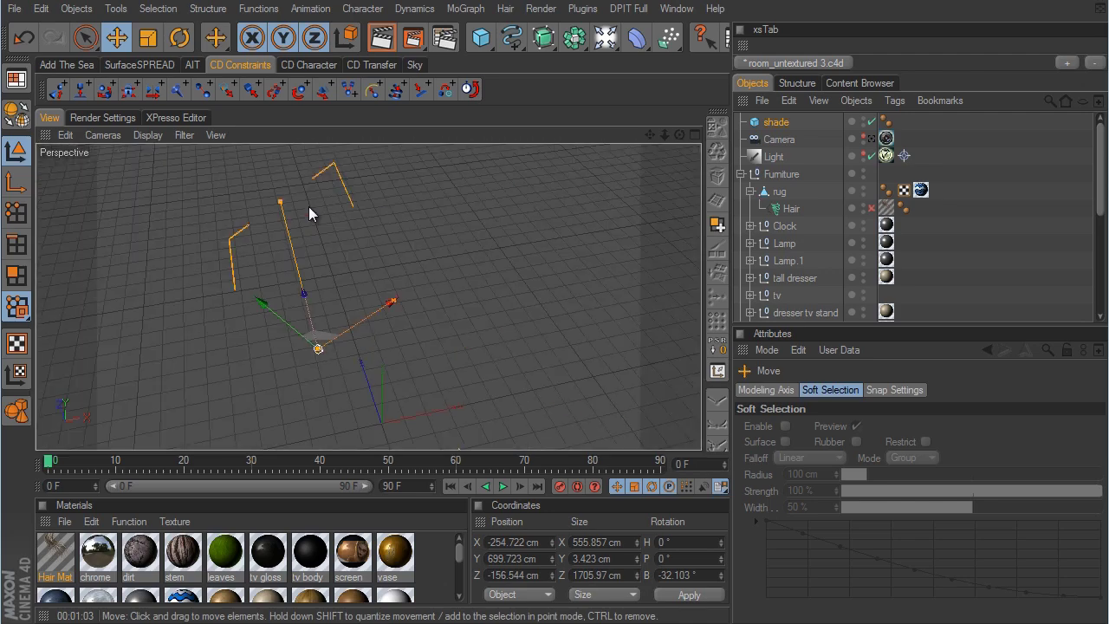
left_click_drag(508, 291, 662, 349, "alt")
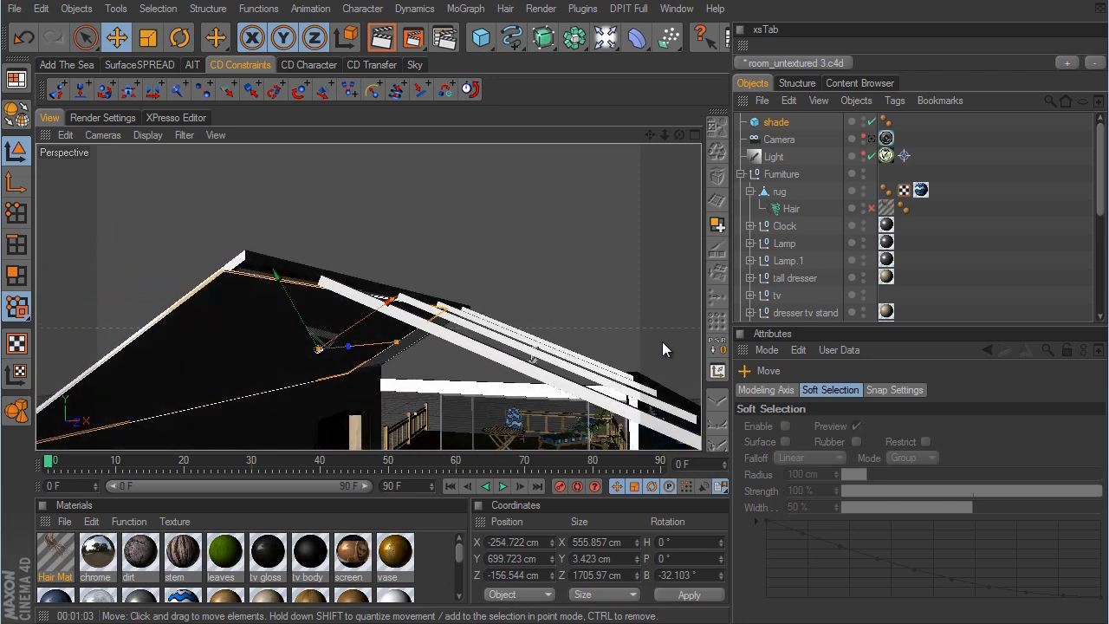
Apply the white wall material to the shade and render the view through the scene camera.
left_click(871, 140)
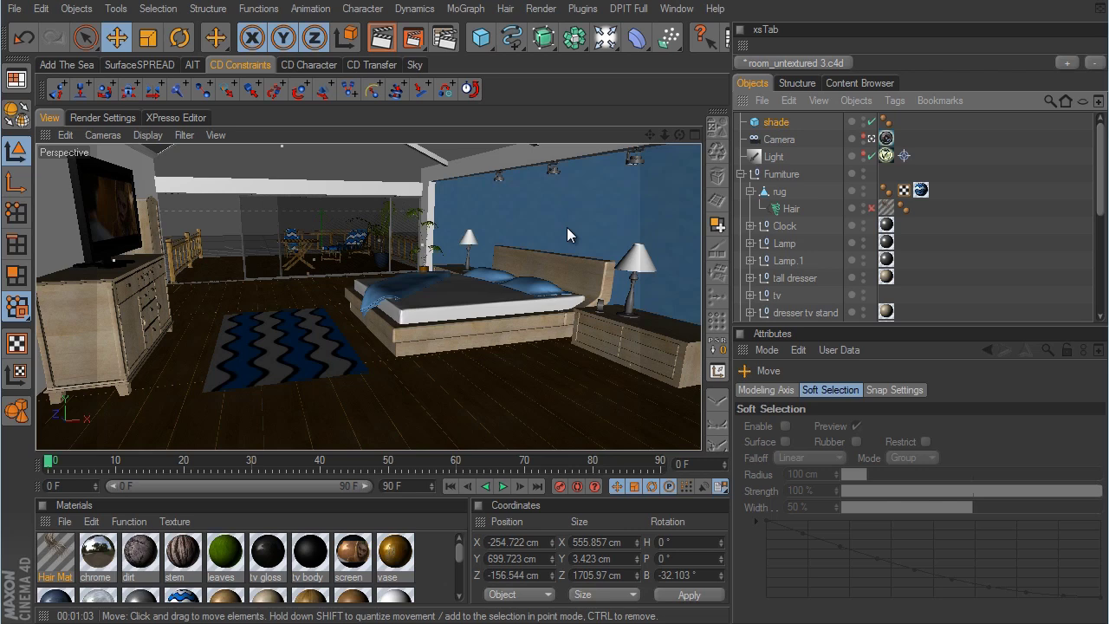
left_click_drag(462, 555, 462, 565)
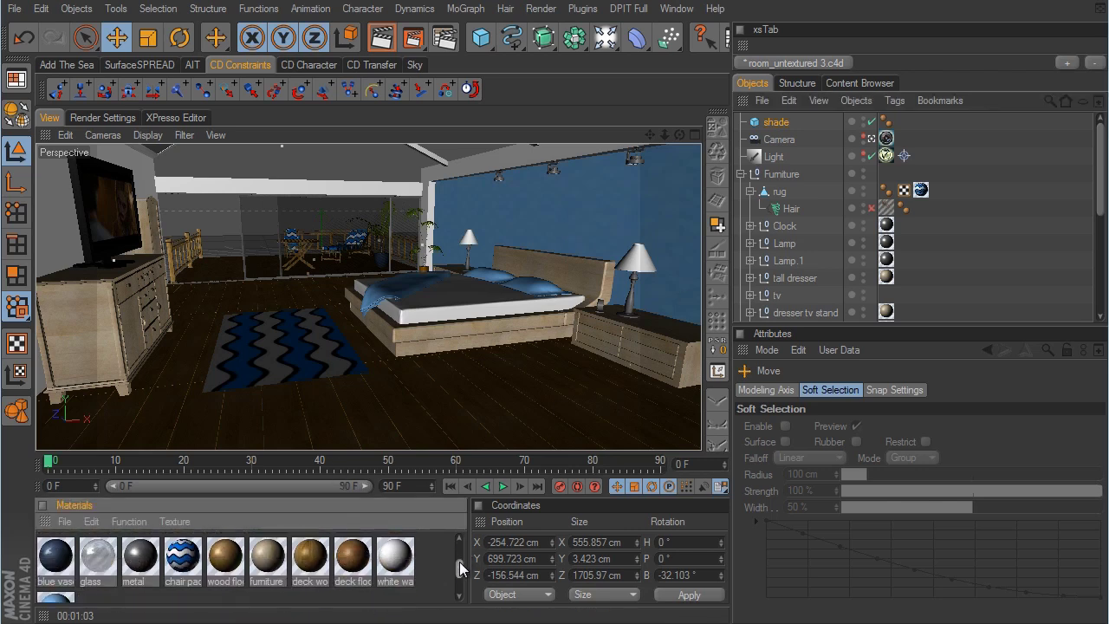
left_click_drag(394, 558, 775, 126)
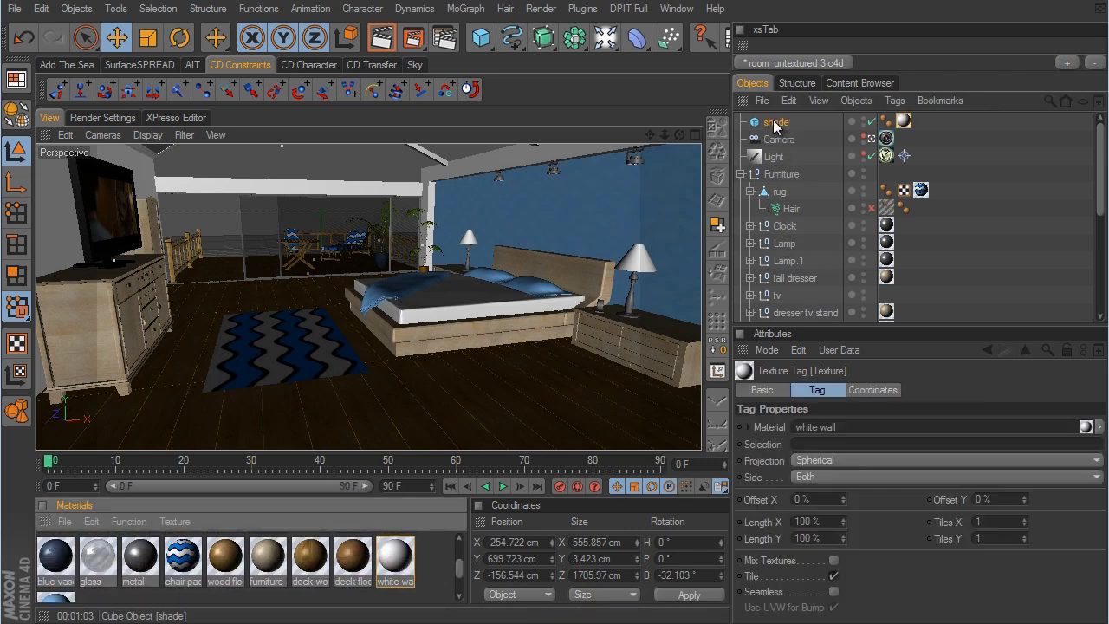
left_click(381, 37)
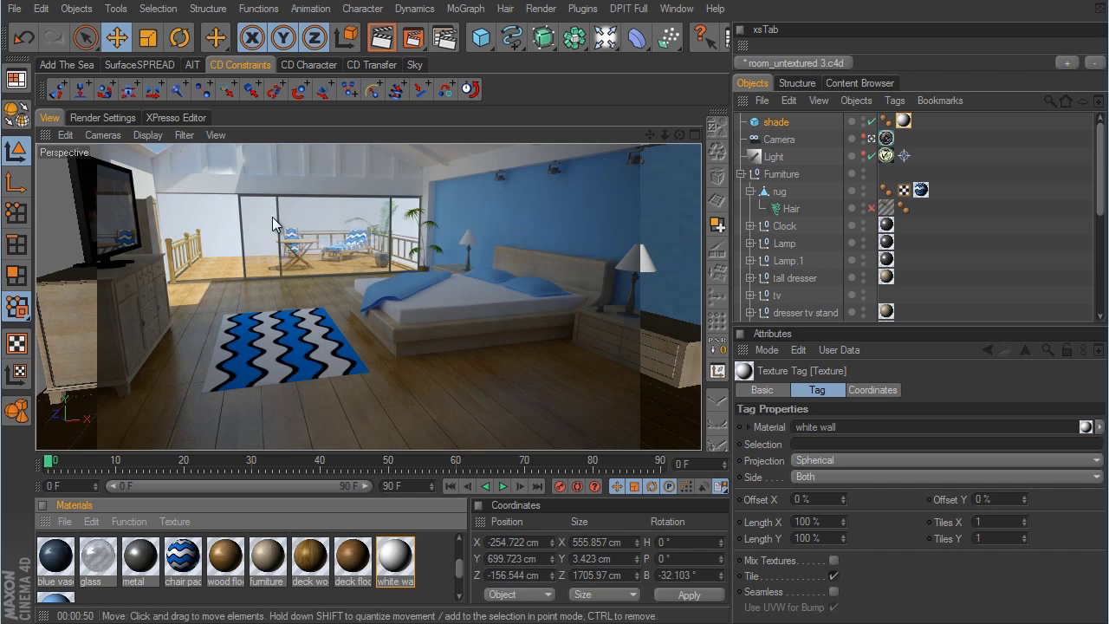
Leave the camera view, add a Plane primitive to the scene and name it background.
left_click(871, 140)
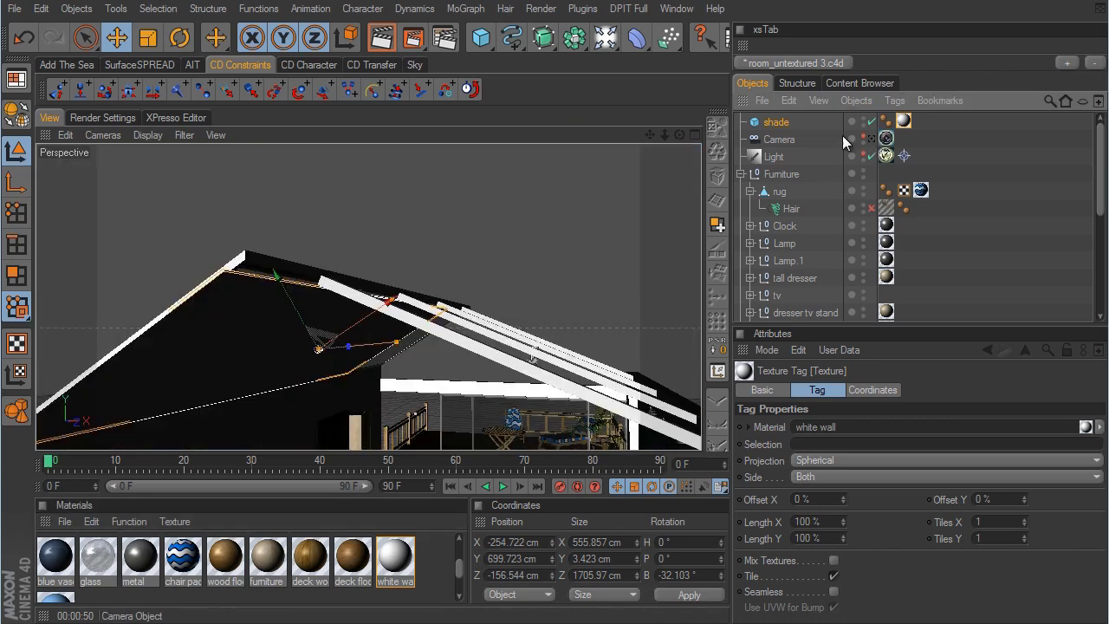
left_click_drag(485, 47, 619, 90)
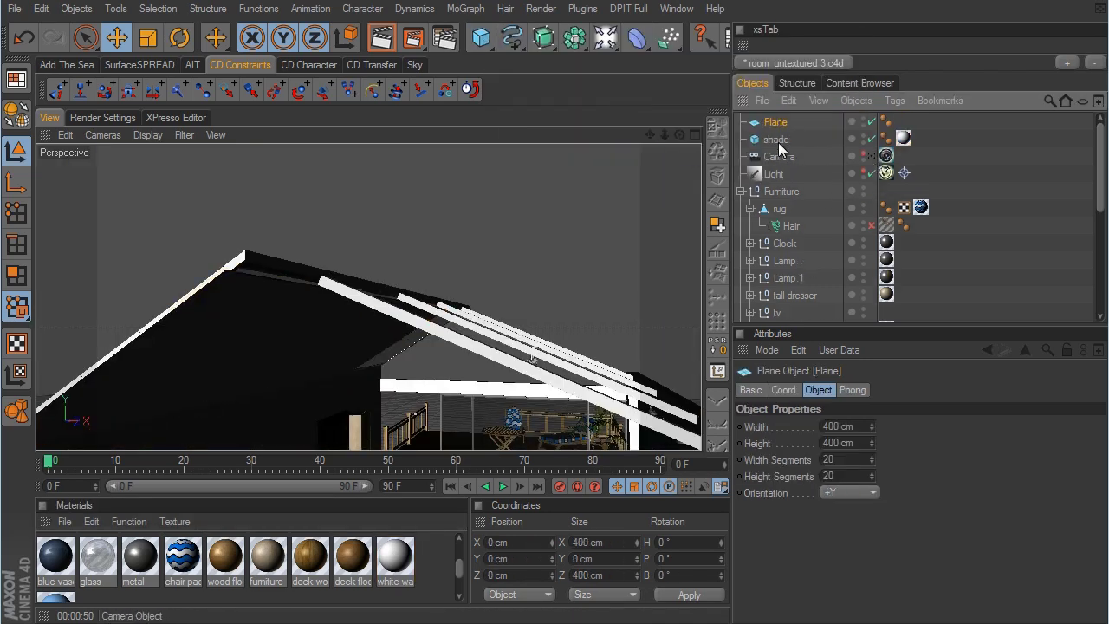
double_click(778, 123)
type("ba")
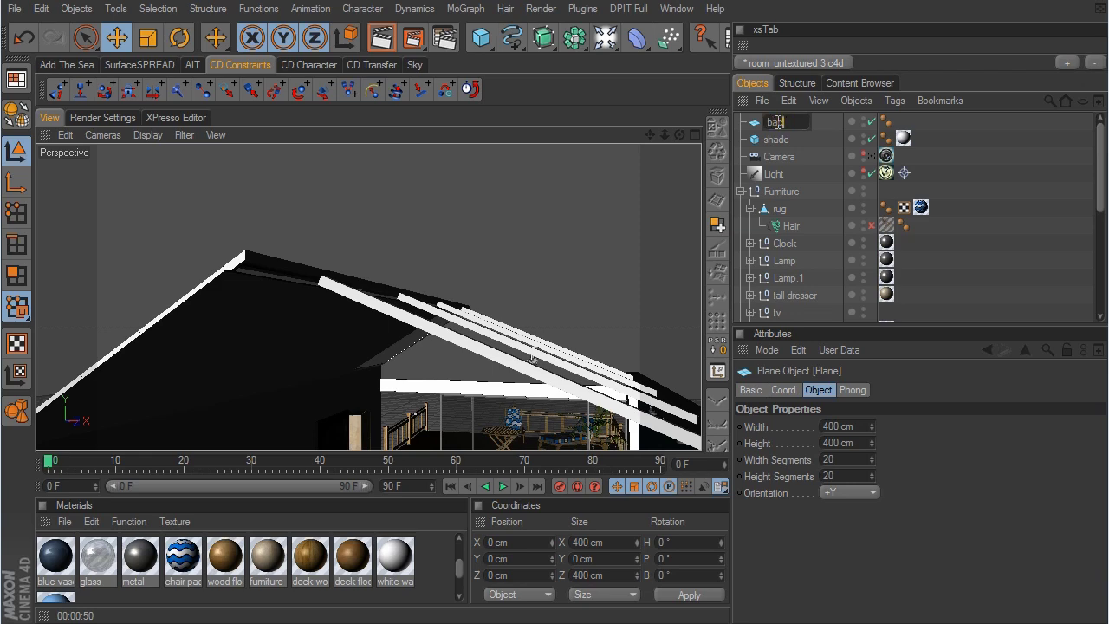
type("ckground")
key("Return")
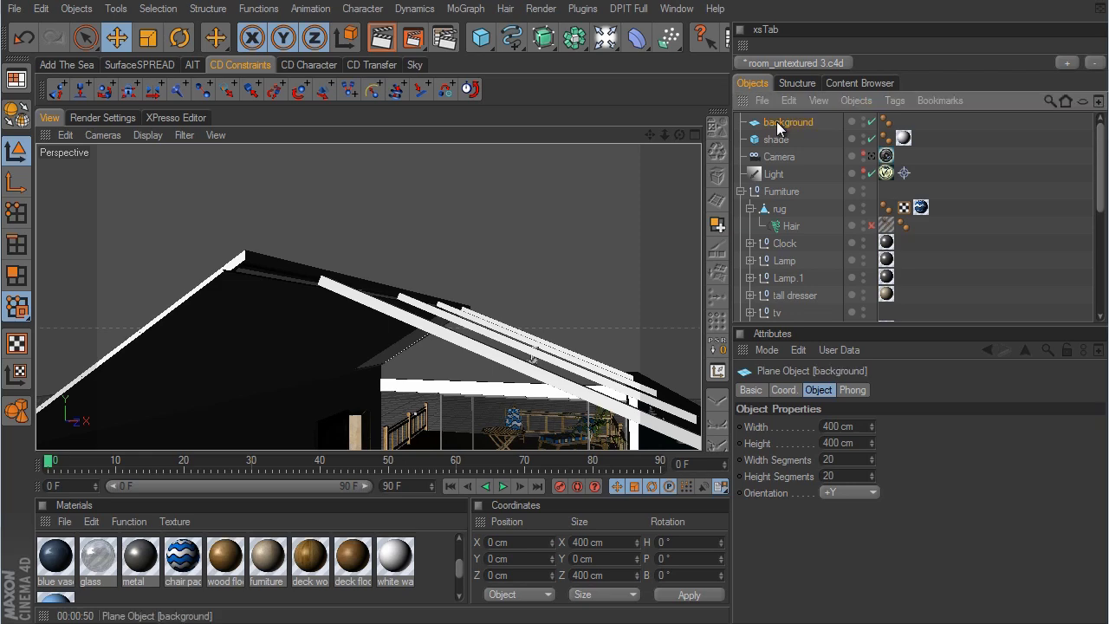
Orient the background plane to -Z and move it out beyond the deck to about Z 2618 cm.
left_click_drag(629, 316, 437, 341, "alt")
right_click_drag(436, 341, 585, 341, "alt")
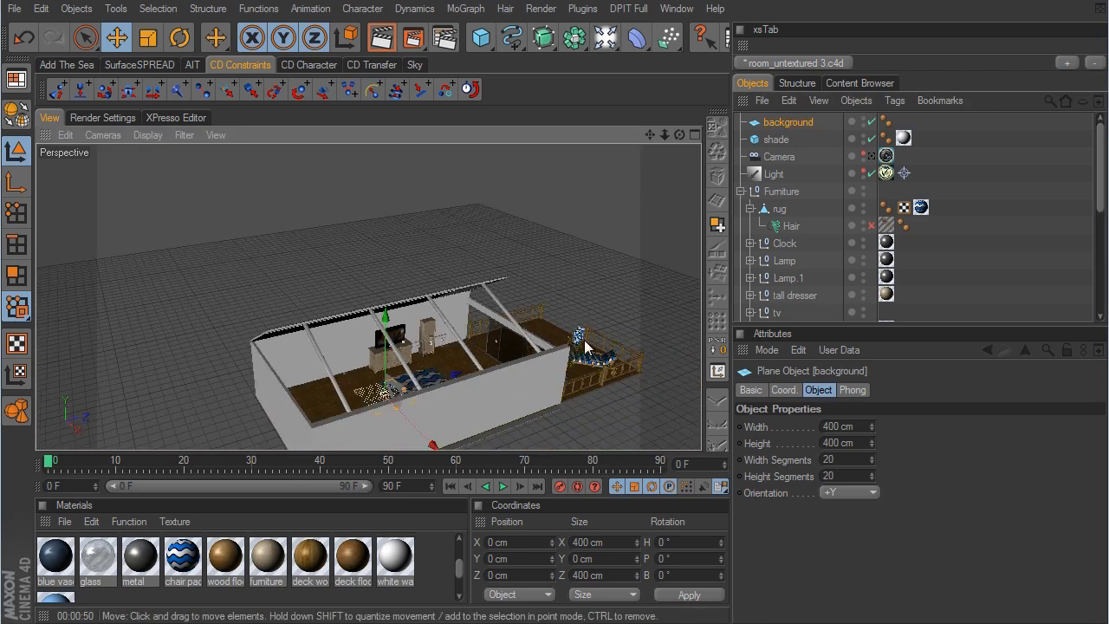
left_click_drag(585, 346, 692, 339, "alt")
left_click(870, 492)
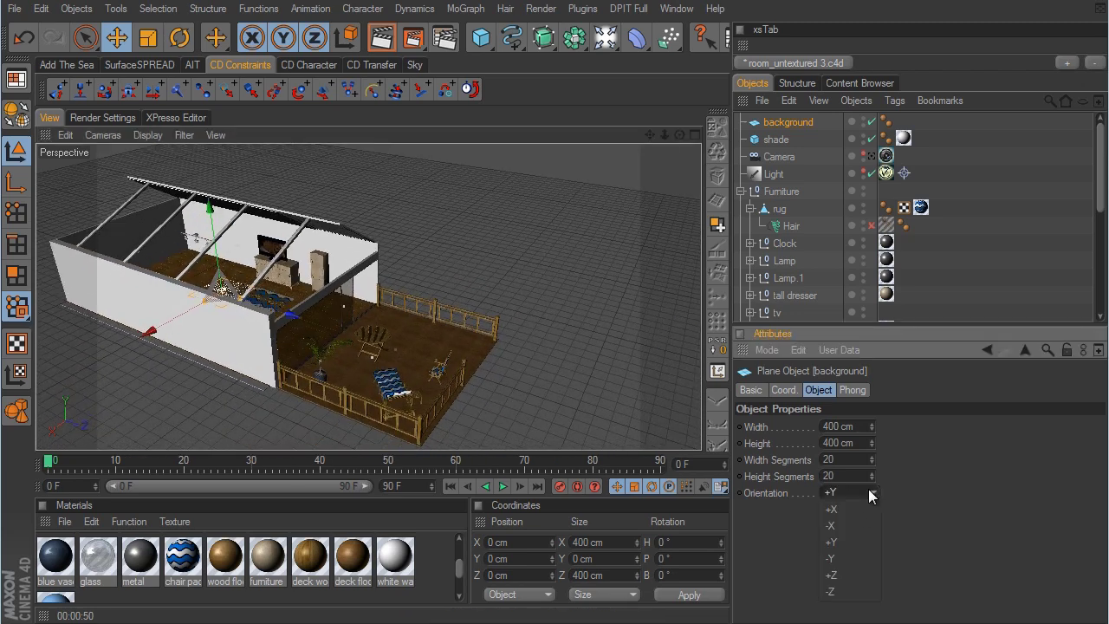
left_click(866, 592)
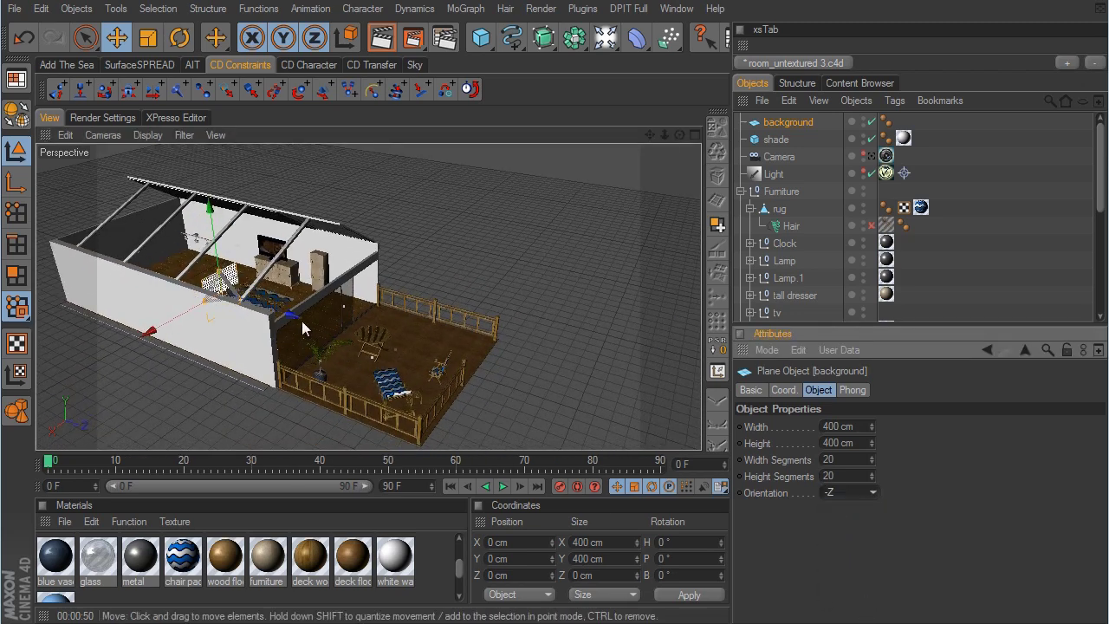
left_click_drag(303, 321, 654, 342)
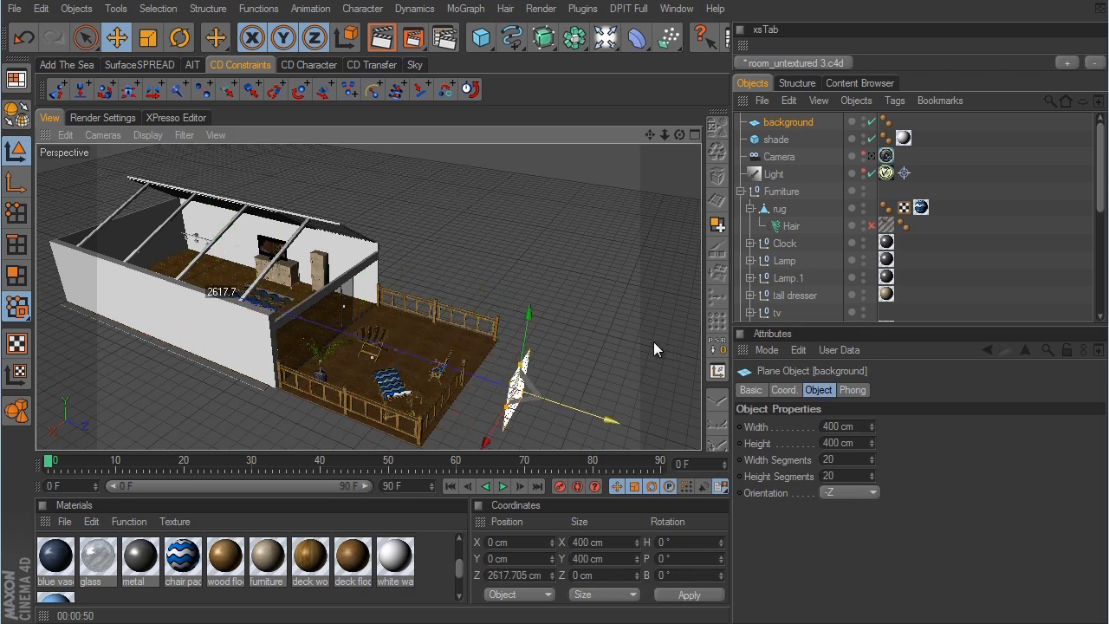
Set the background plane's width and height segments to 1 each and return to the scene camera's view.
left_click(840, 459)
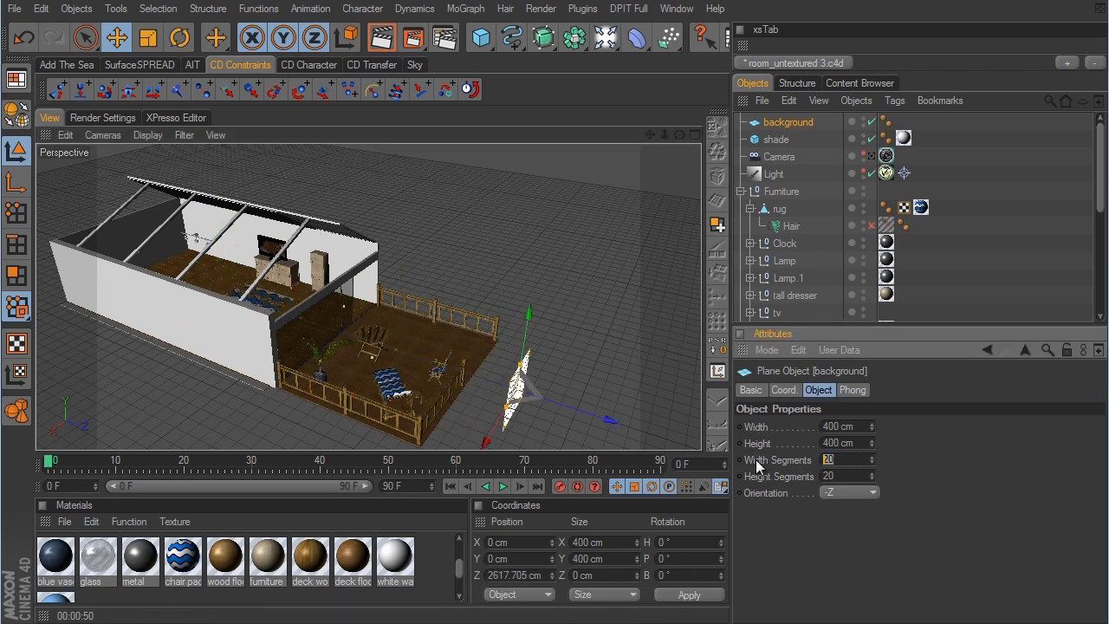
type("1")
key("Tab")
type("1")
key("Return")
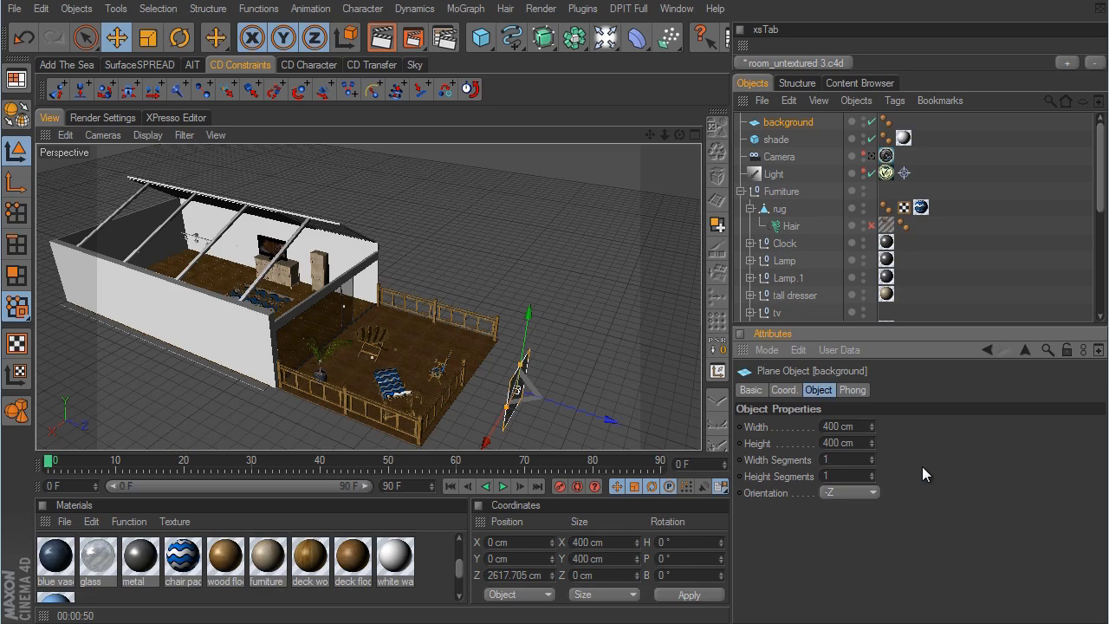
left_click_drag(650, 402, 618, 373, "alt")
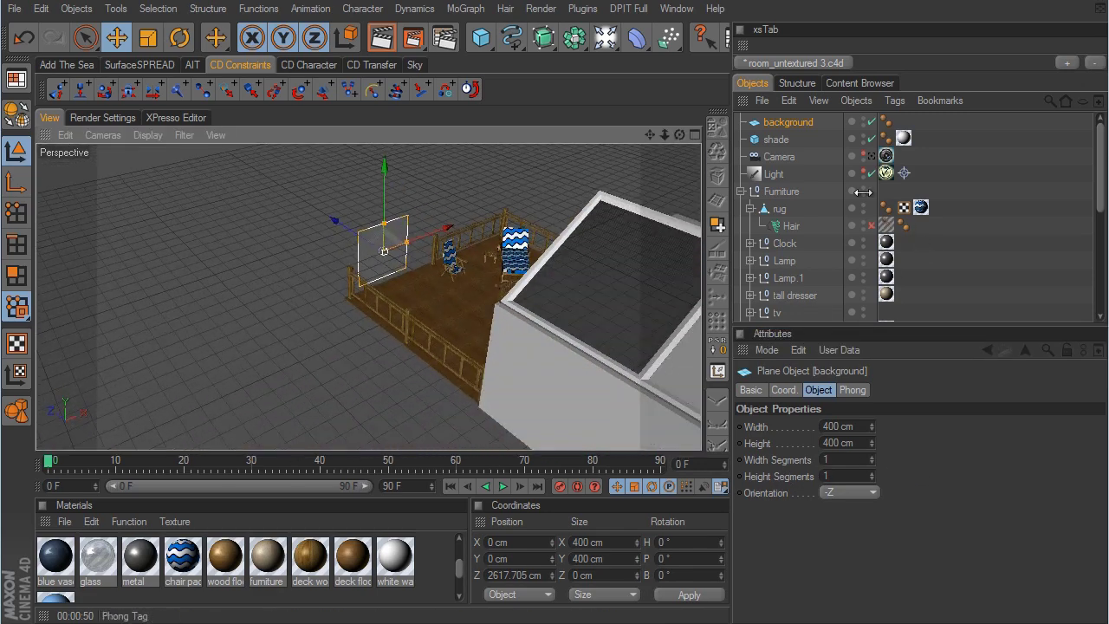
left_click(873, 156)
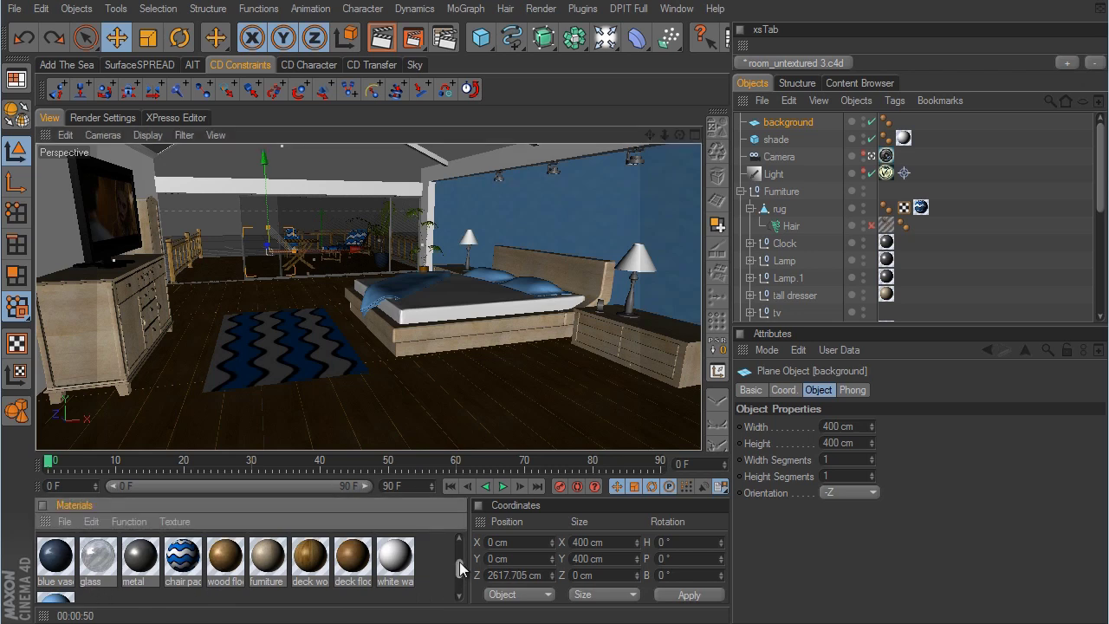
Create a new Vray Advanced Material and name it BG.
left_click_drag(459, 561, 466, 526)
left_click(63, 522)
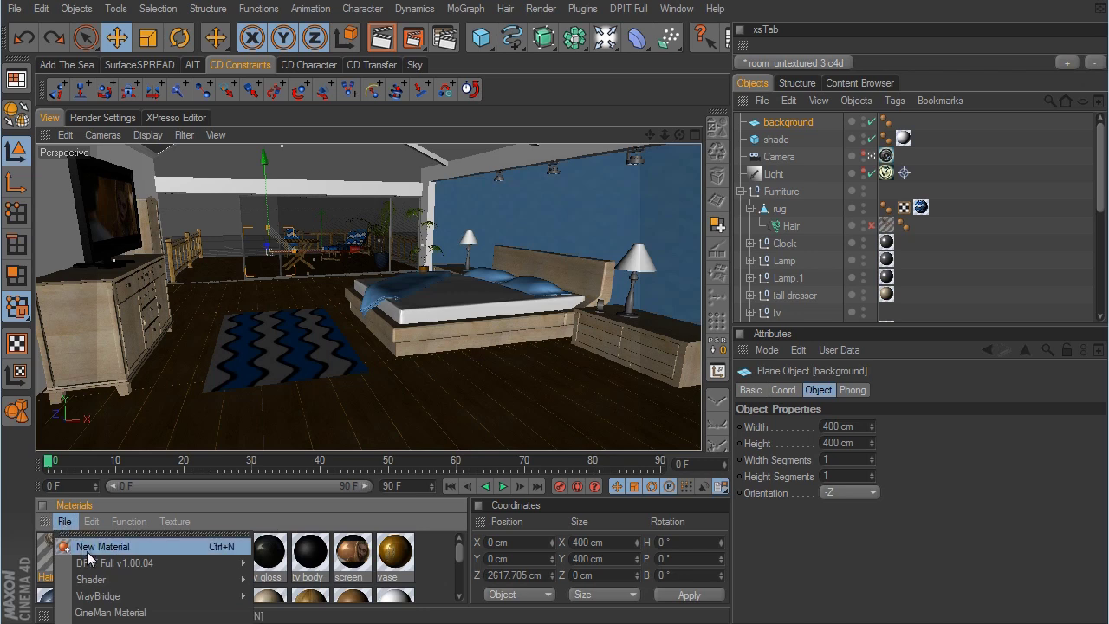
mouse_move(109, 596)
left_click(263, 613)
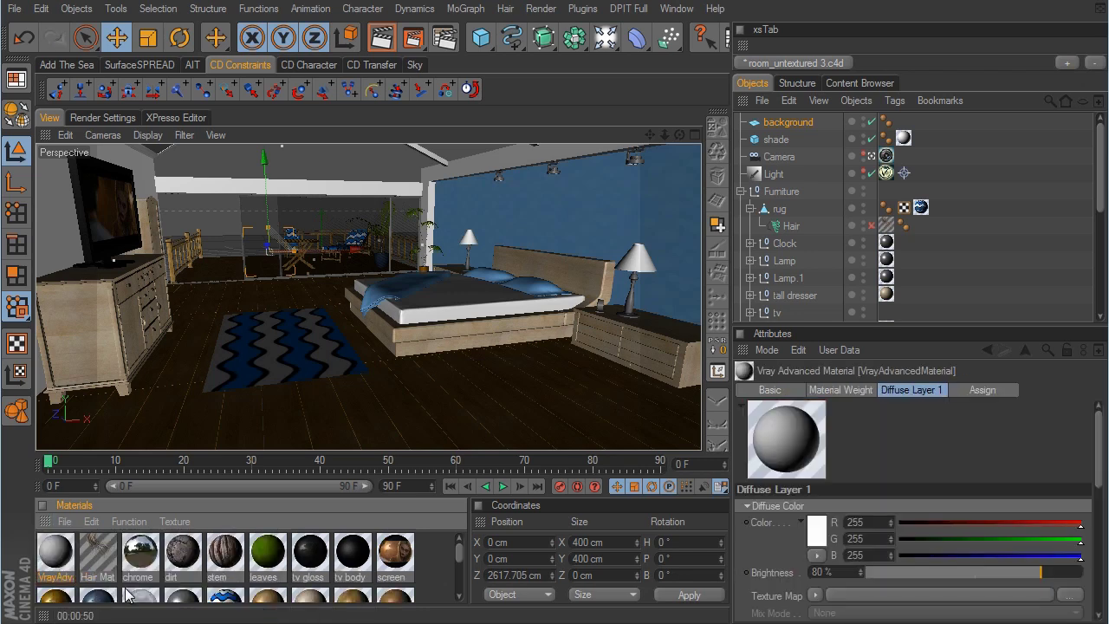
double_click(57, 554)
type("BG")
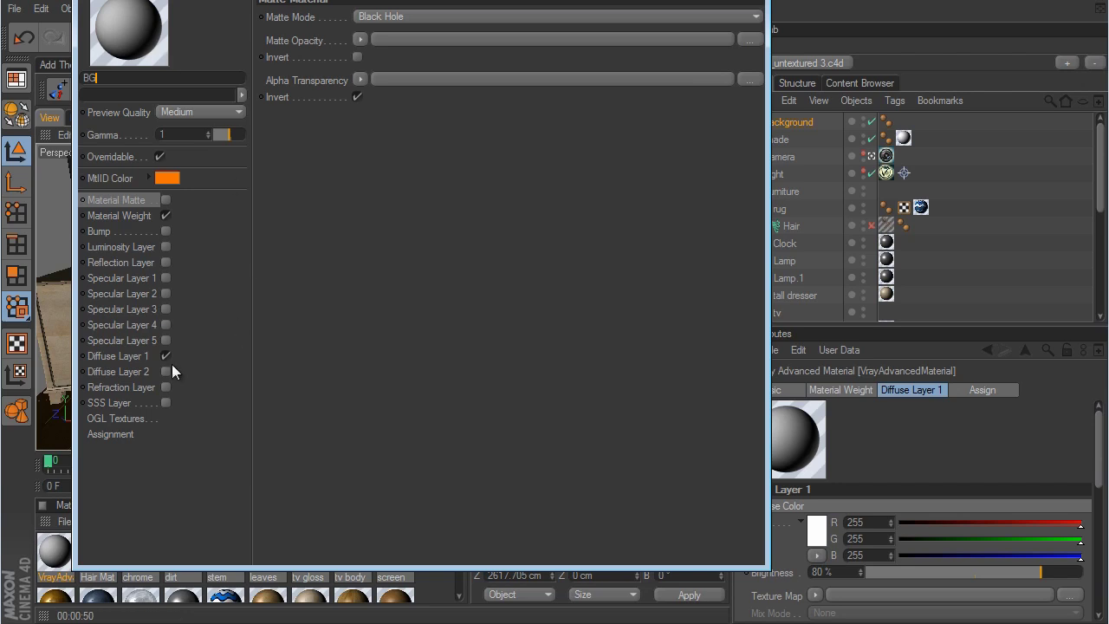
Load the image carribean_beach_view_1280x1024 as the texture map of the BG material's Diffuse Layer 1.
left_click(137, 357)
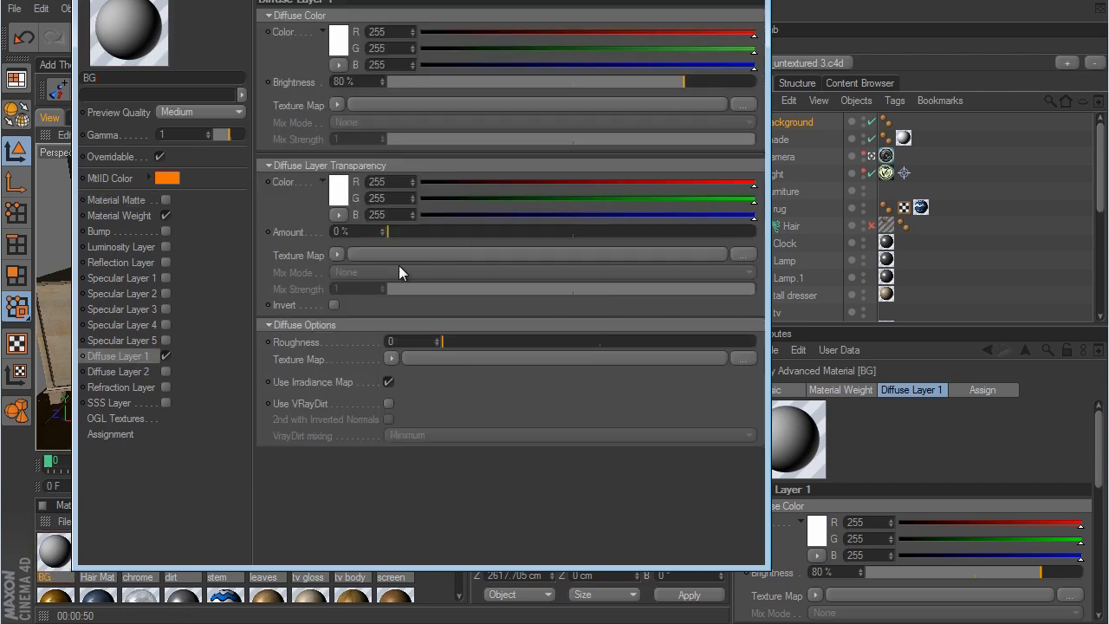
left_click(336, 104)
left_click(358, 138)
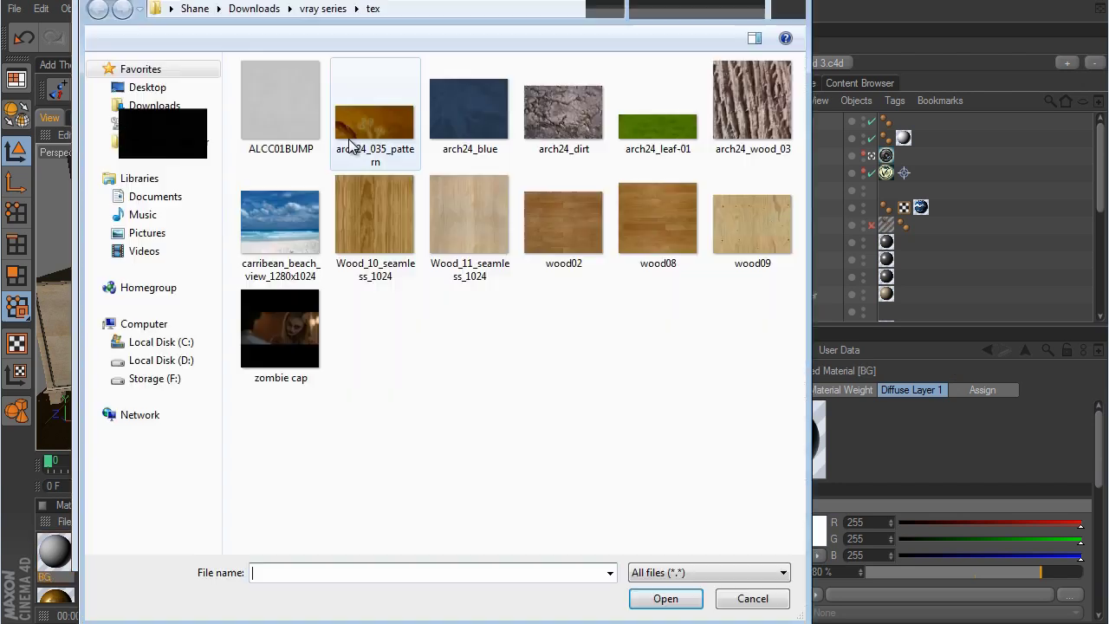
left_click(292, 218)
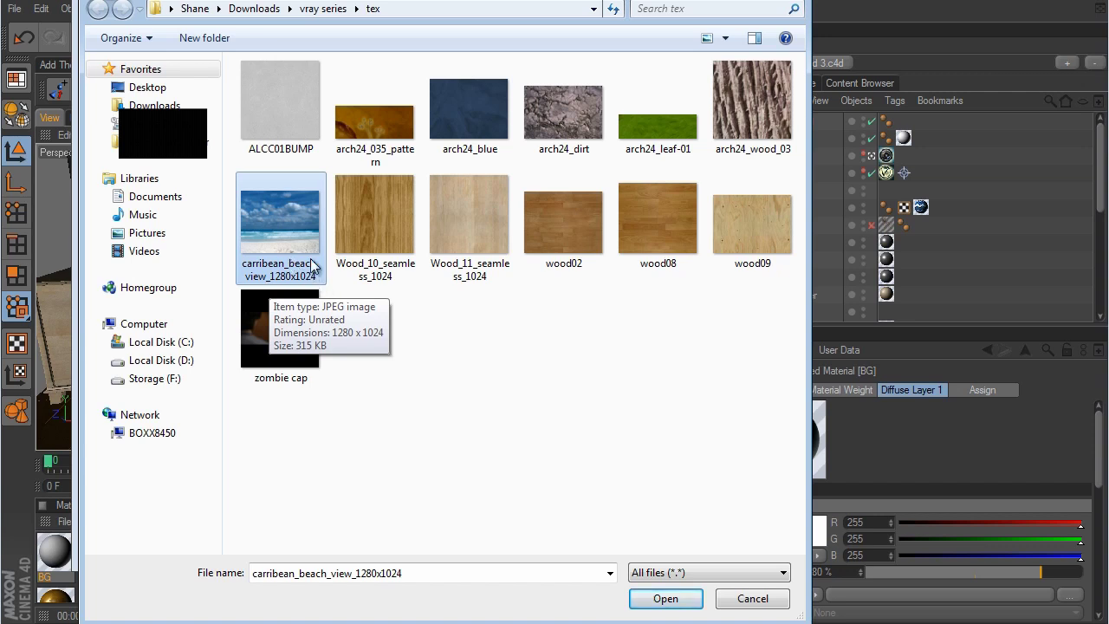
left_click(665, 597)
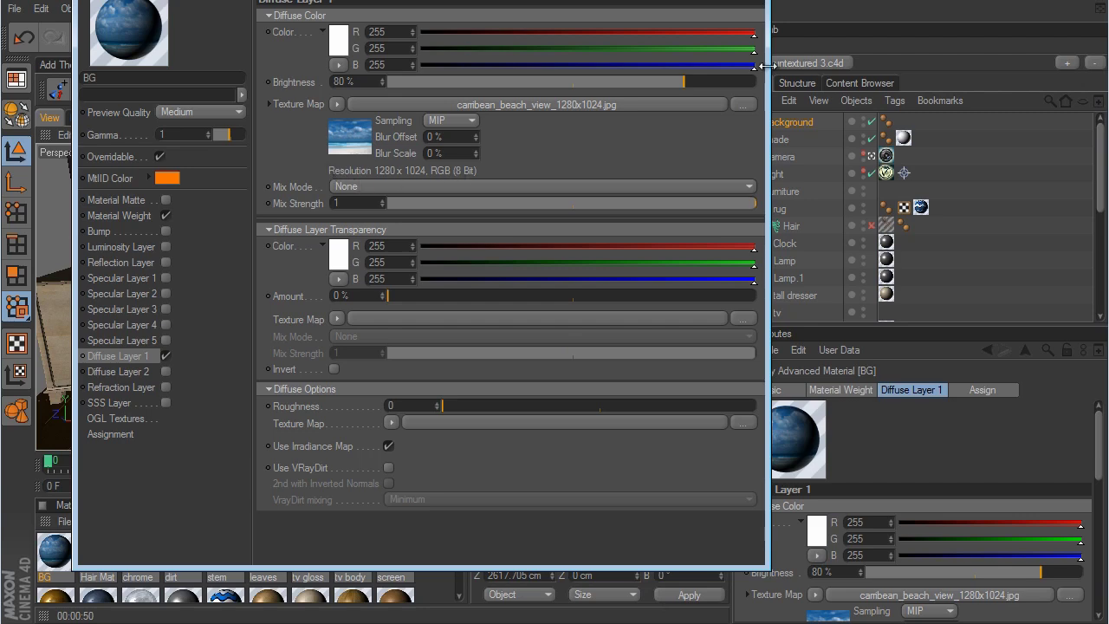
left_click(750, 2)
Size the background plane to 1280 cm wide and 1024 cm high, matching the beach image's proportions.
left_click(786, 122)
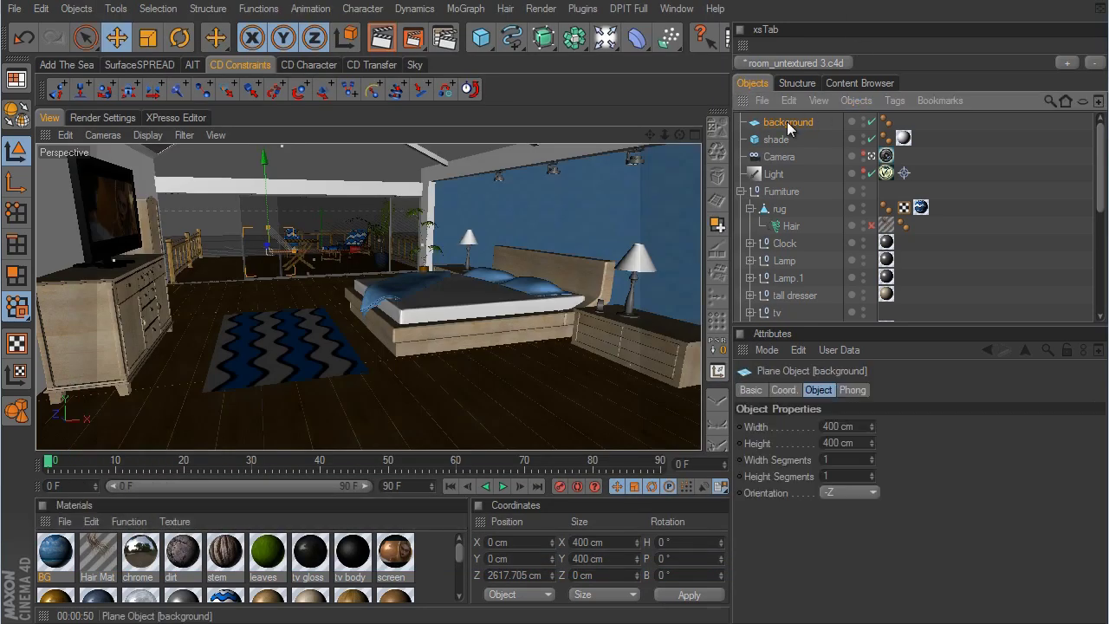
double_click(865, 425)
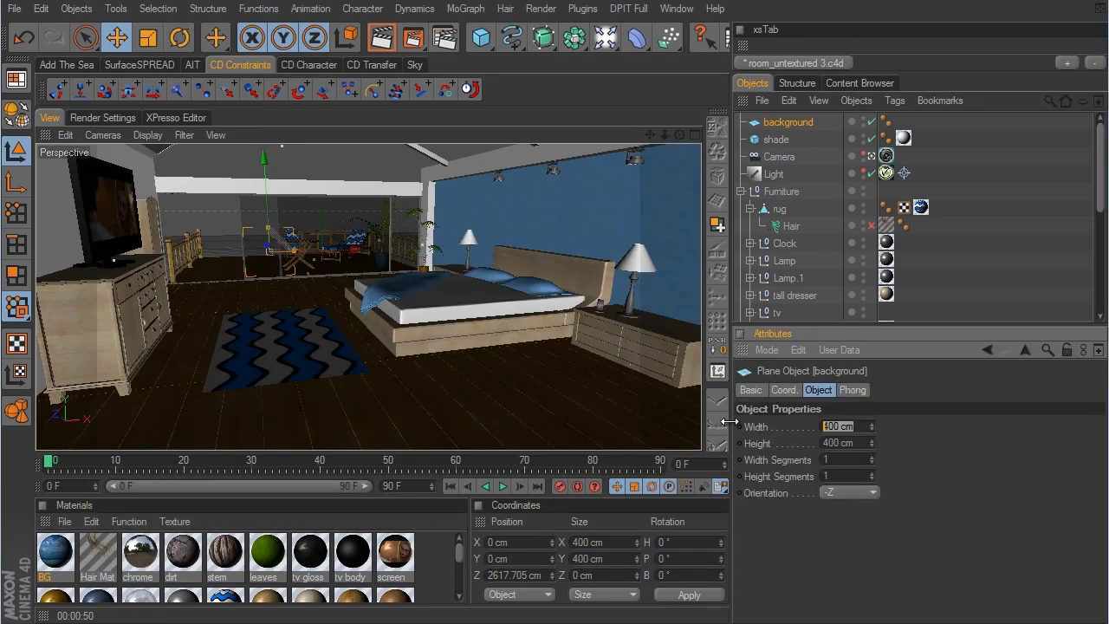
type("1280")
double_click(858, 442)
type("1024")
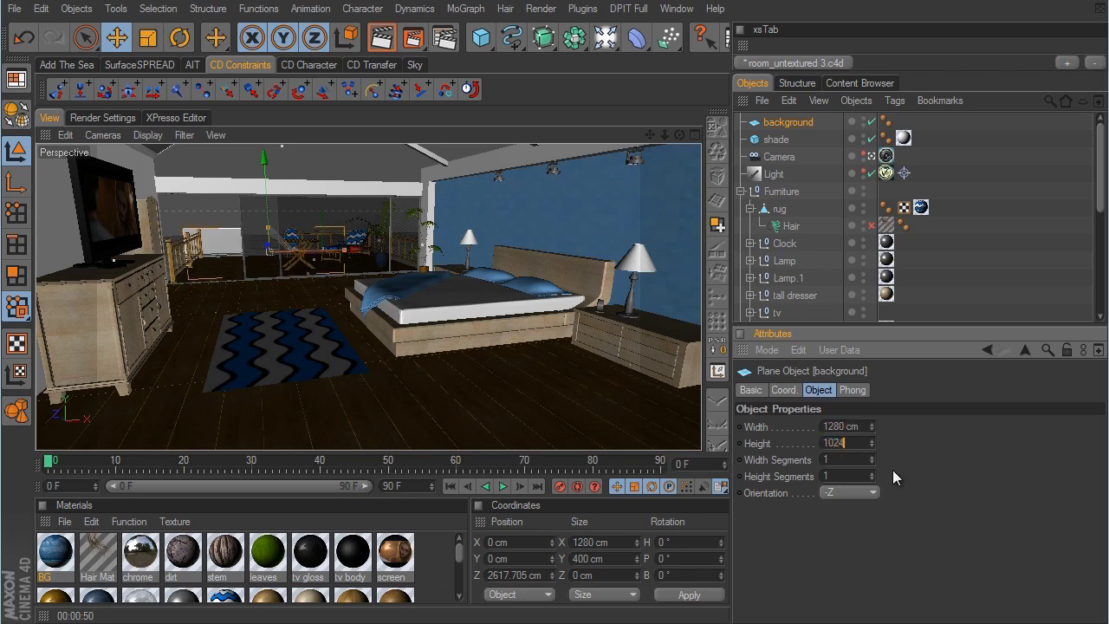
key("Return")
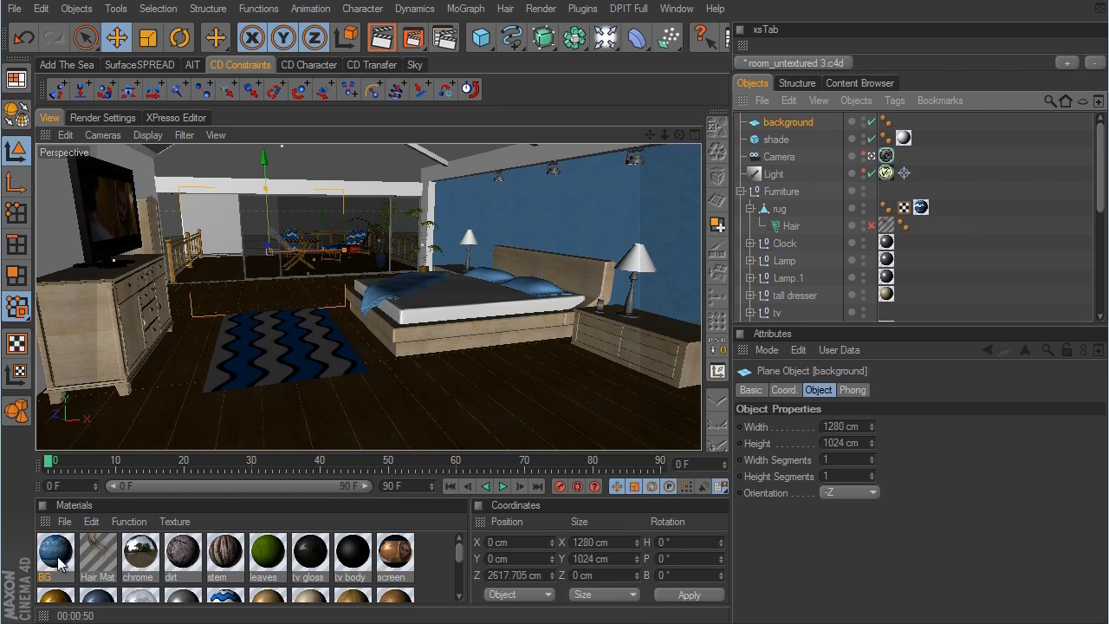
Apply the BG material to the background plane and hide the sliding glass door in the viewport.
left_click_drag(59, 563, 795, 125)
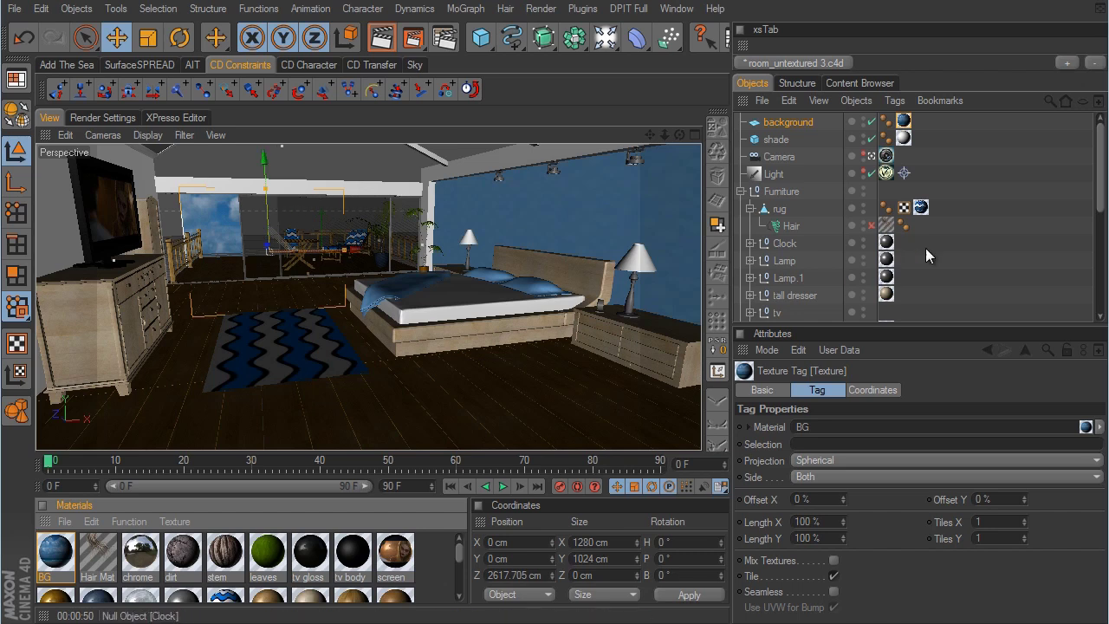
scroll(925, 250, "down", 5)
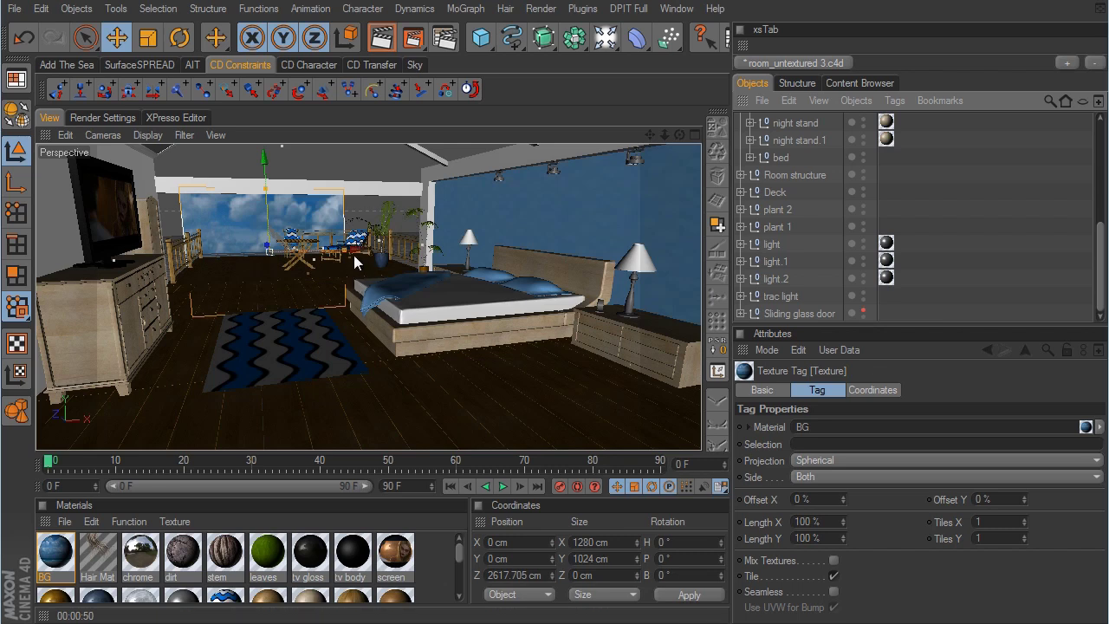
Move the background plane sideways and up behind the deck, to about X 208 cm and Y 502 cm.
left_click_drag(354, 250, 380, 251)
left_click_drag(287, 163, 287, 124)
left_click_drag(652, 347, 651, 345)
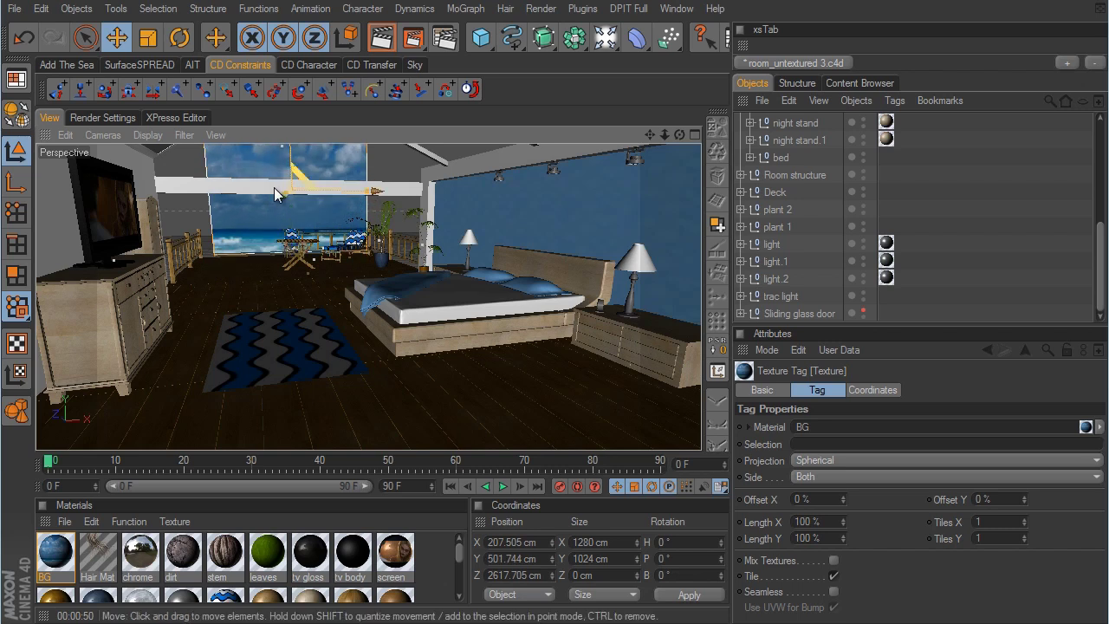
Scale the background plane uniformly to about 2556 by 2045 cm and raise it to about Y 986 cm.
scroll(834, 174, "up", 5)
left_click(789, 122)
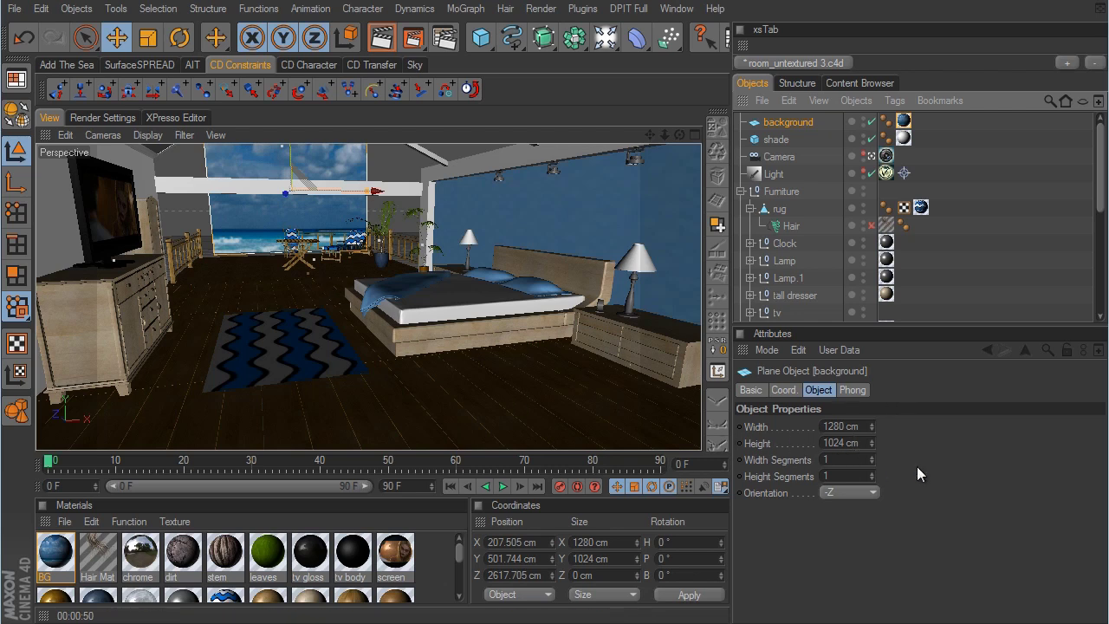
left_click(149, 40)
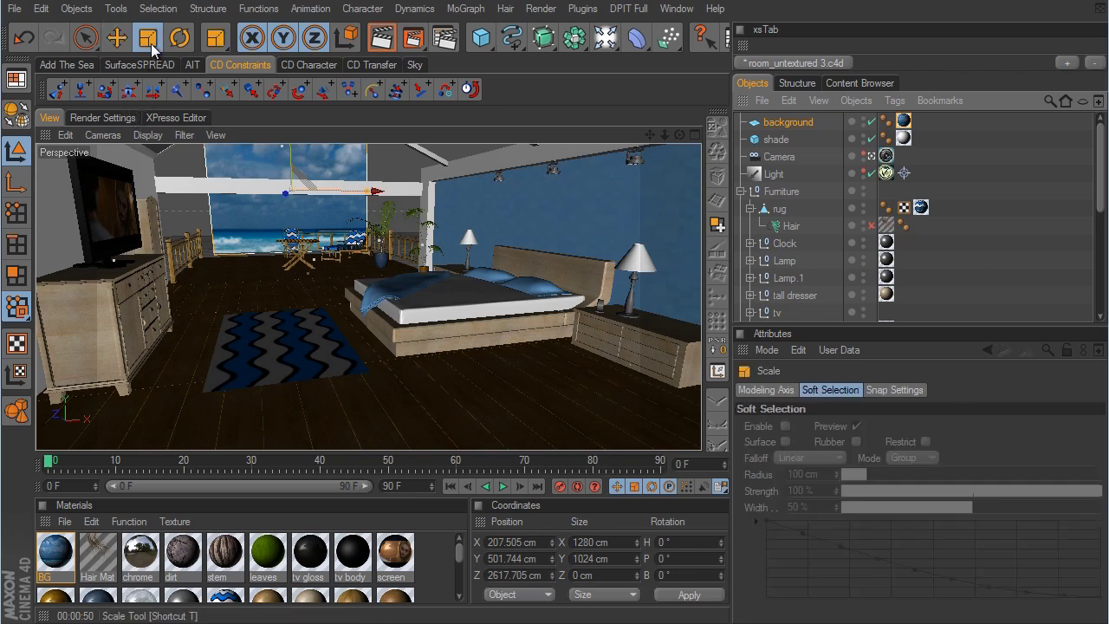
left_click_drag(393, 364, 681, 341)
left_click_drag(701, 347, 651, 342)
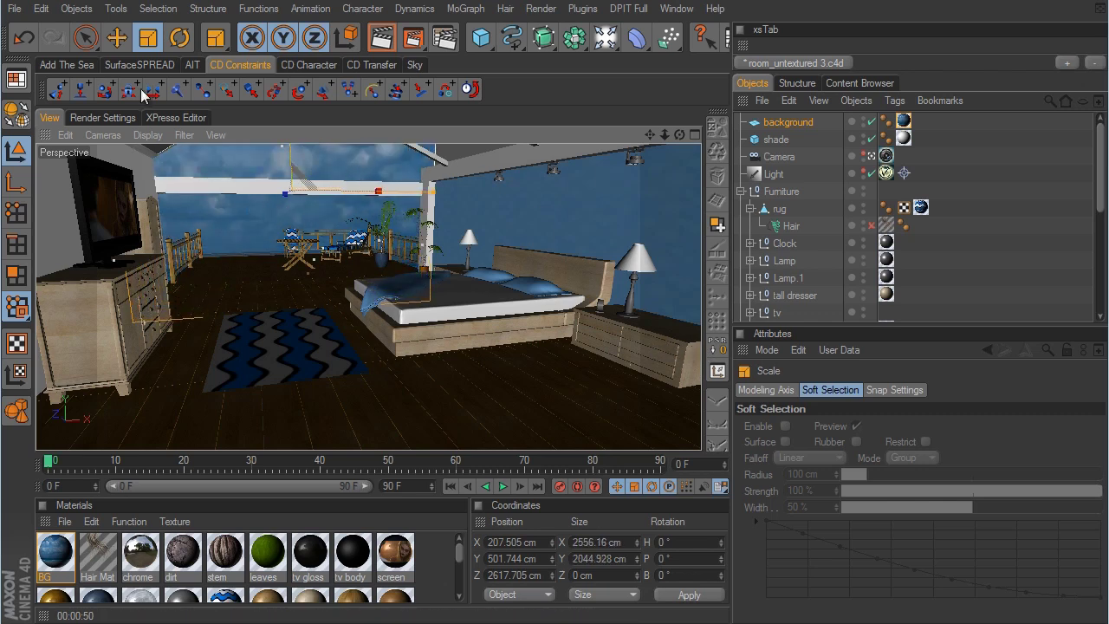
left_click(117, 37)
left_click_drag(292, 149, 649, 338)
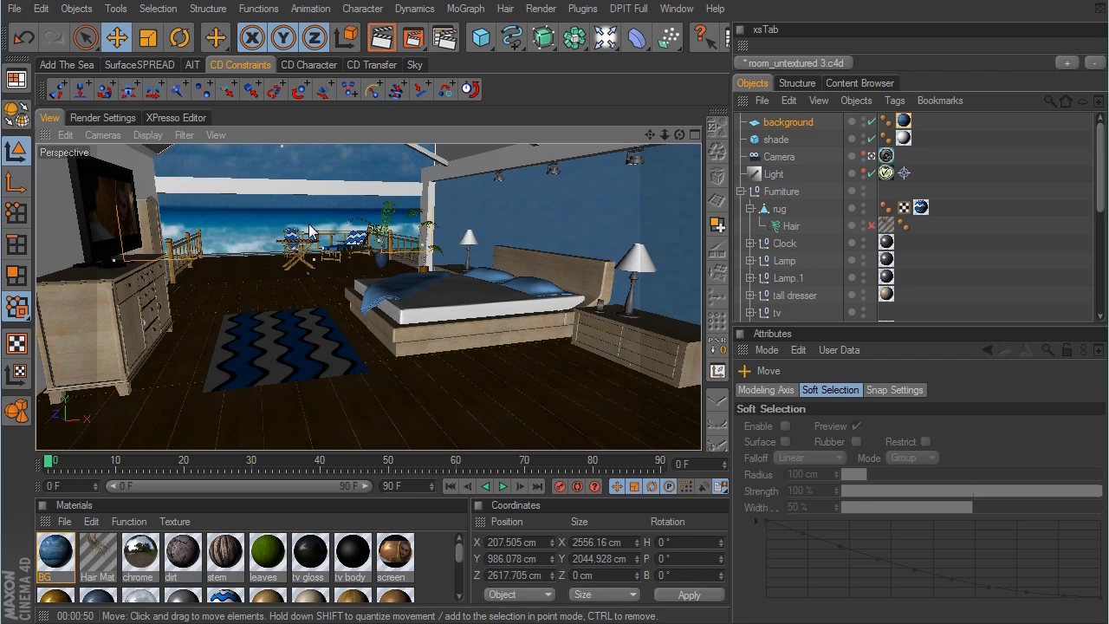
Set the BG material's preview shape to Plane and close the material editor.
double_click(57, 553)
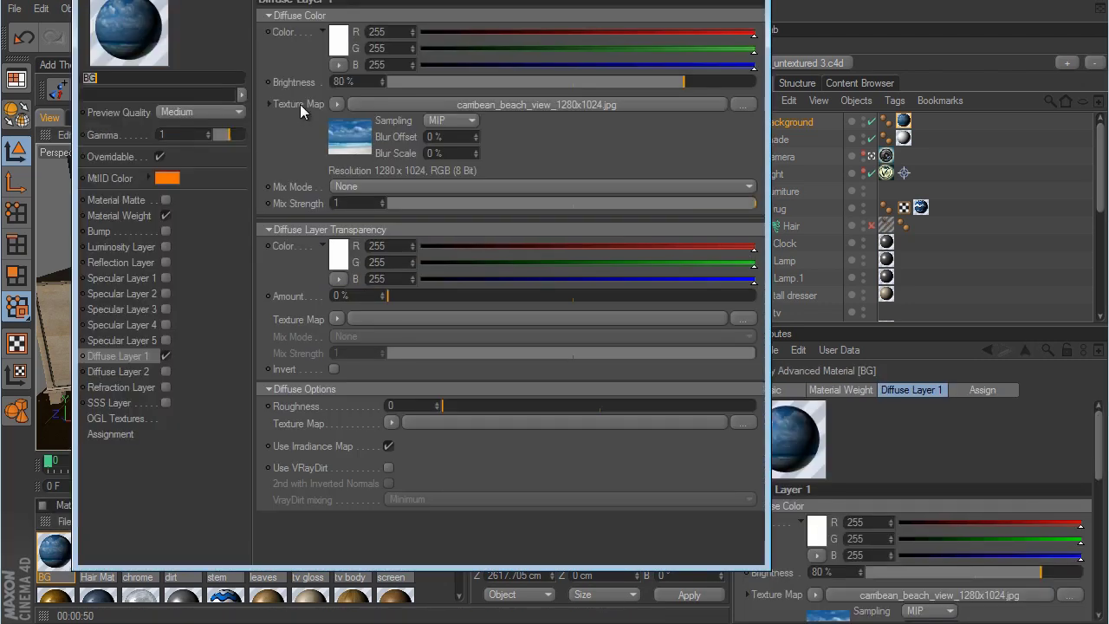
right_click(111, 29)
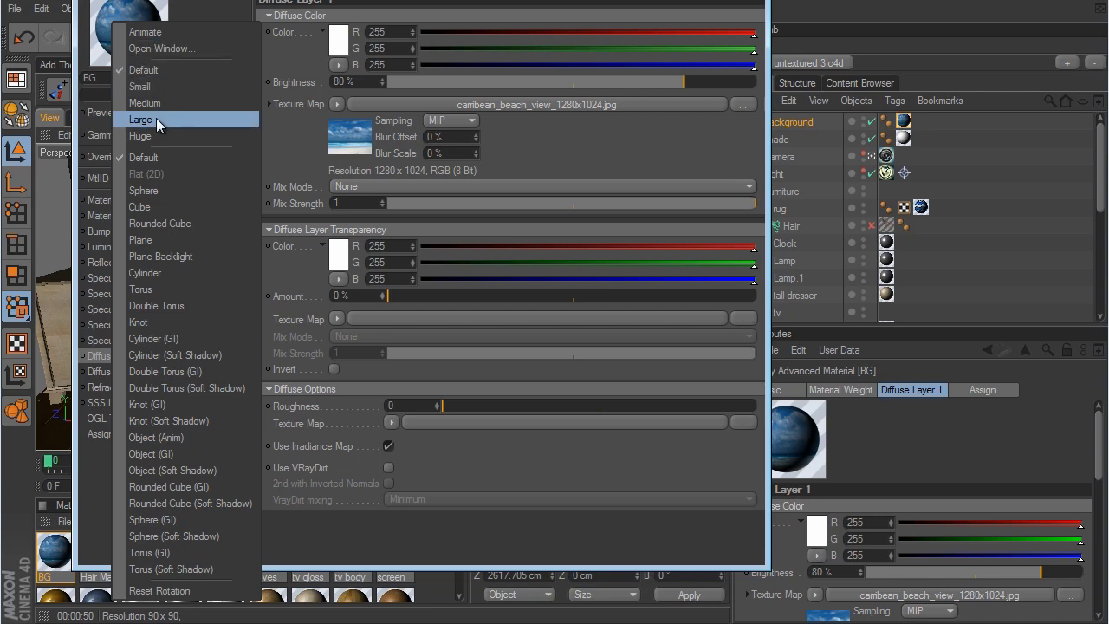
left_click(159, 243)
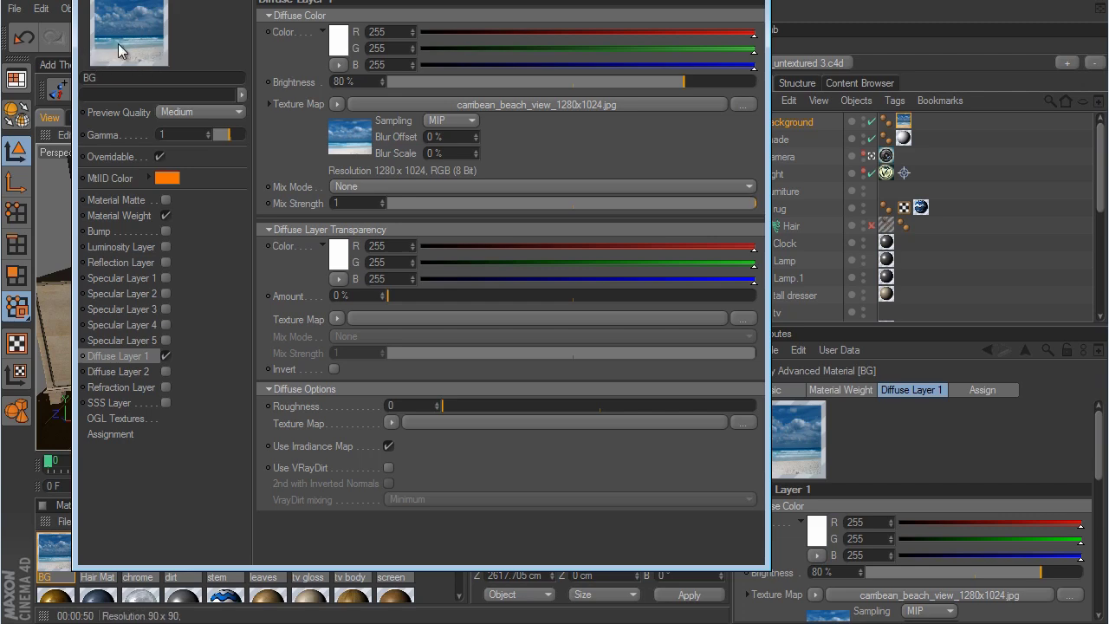
left_click(750, 2)
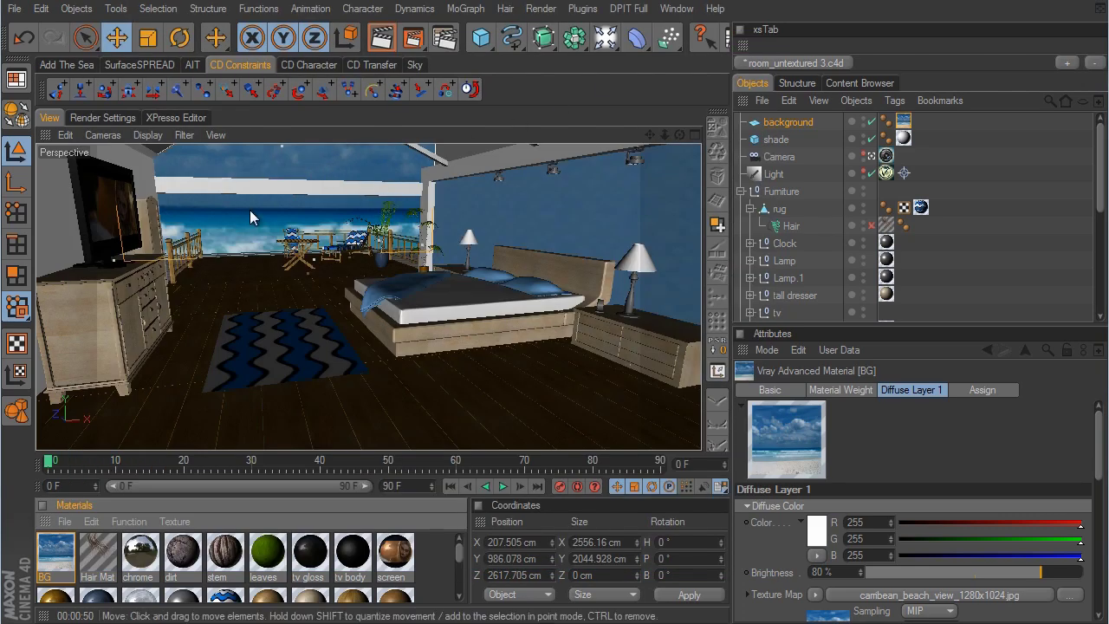
Set the projection of the background plane's texture tag to UVW Mapping.
left_click(903, 121)
left_click(828, 459)
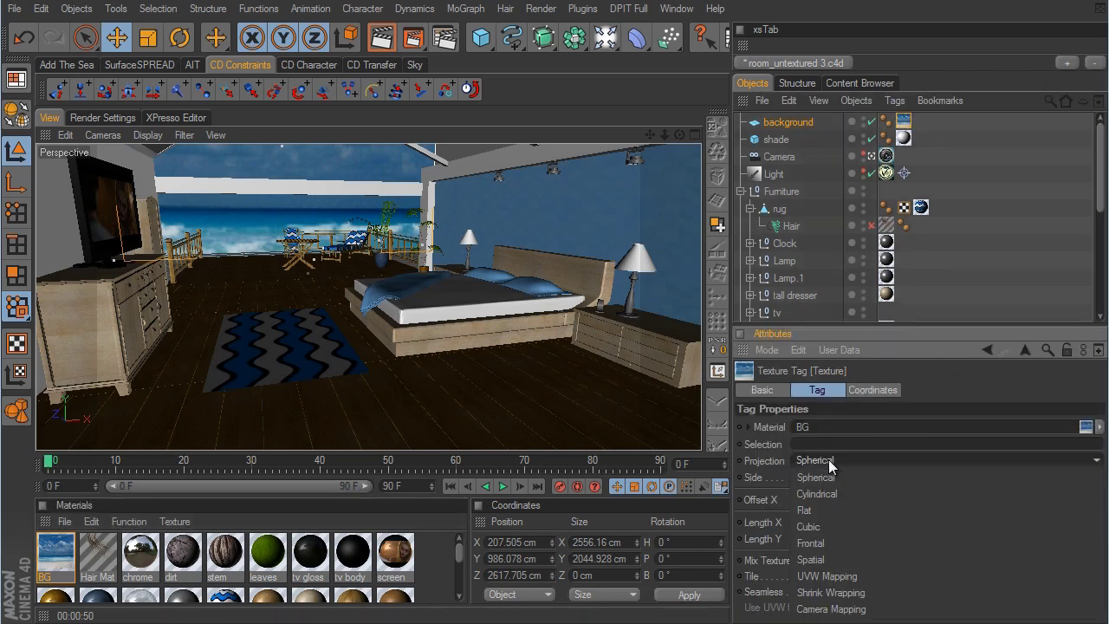
left_click(831, 575)
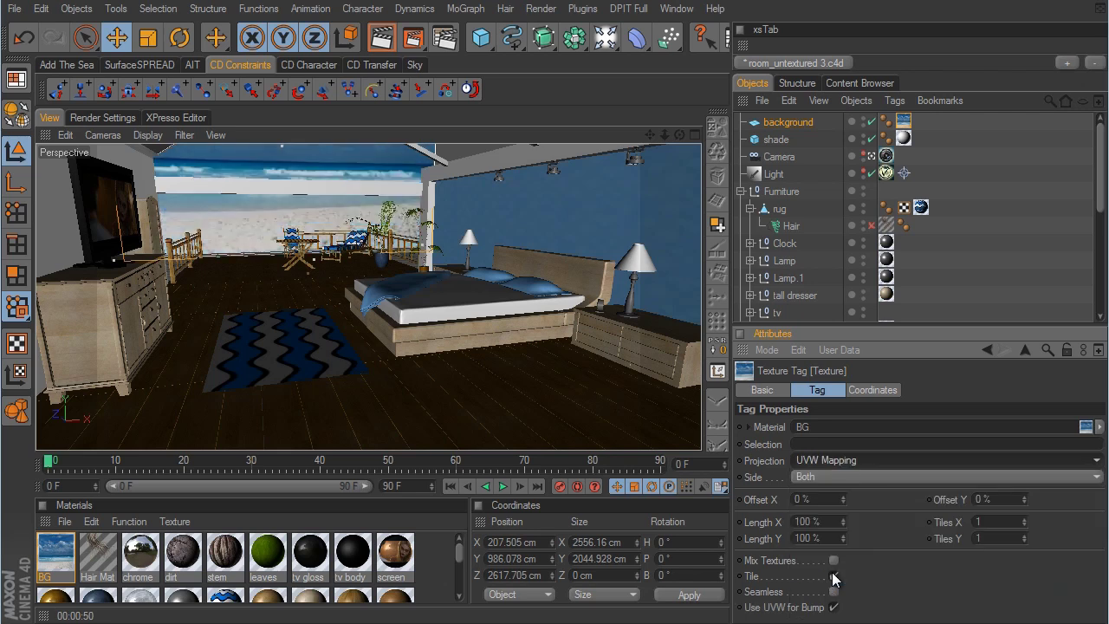
left_click(833, 576)
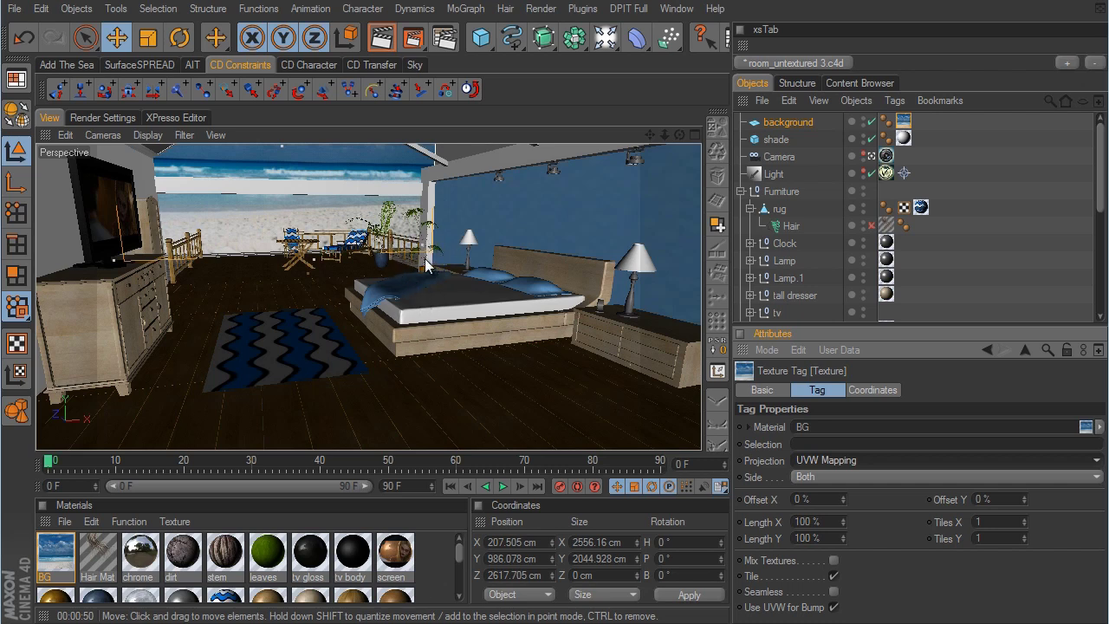
Lower the background plane to about Y 779 cm, checking the horizon through the scene camera.
left_click(882, 157)
left_click_drag(634, 325, 650, 344, "alt")
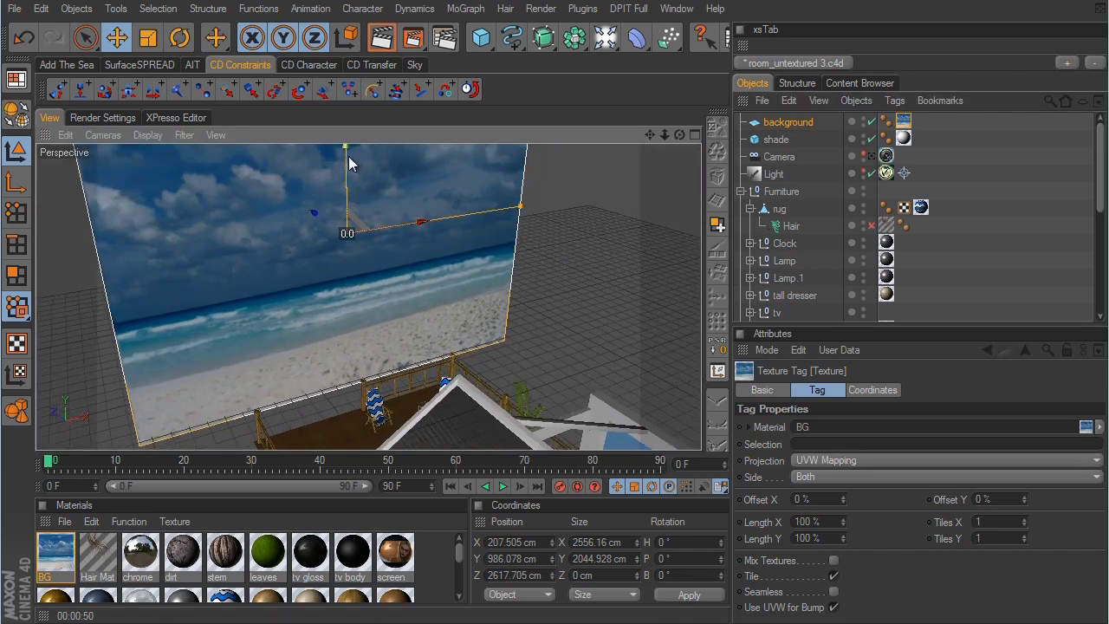
left_click_drag(349, 158, 350, 166)
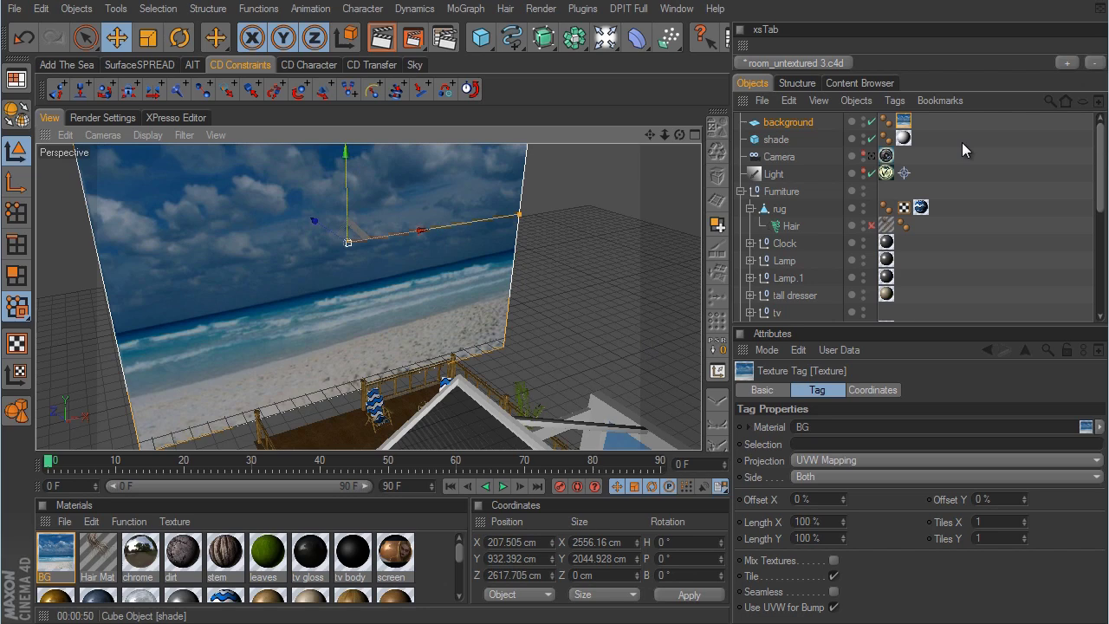
left_click(872, 157)
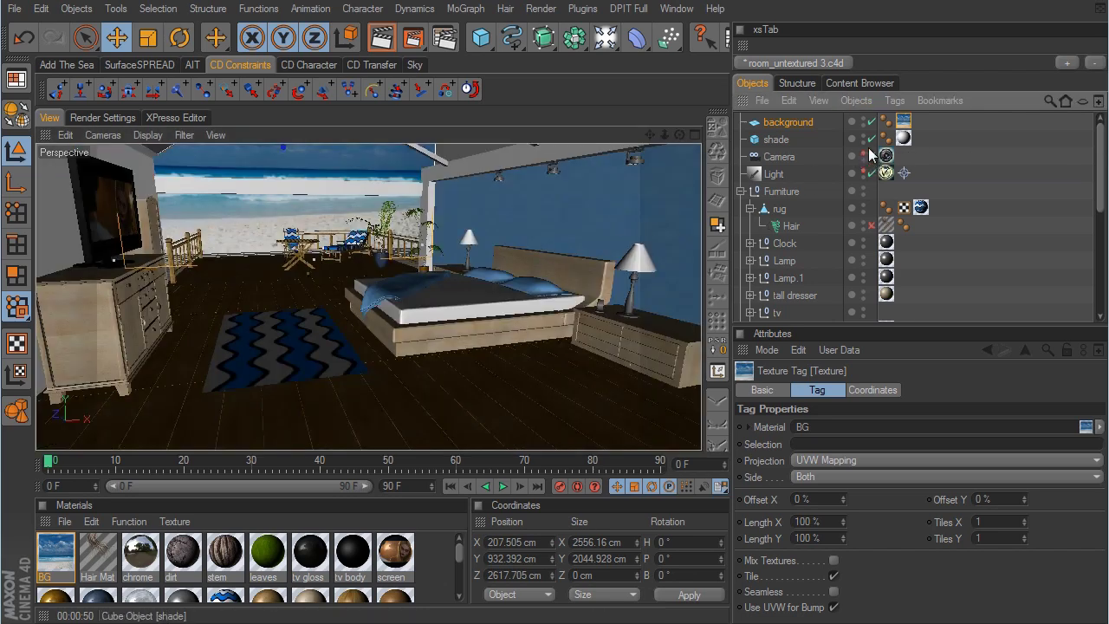
left_click(873, 158)
left_click_drag(347, 161, 347, 186)
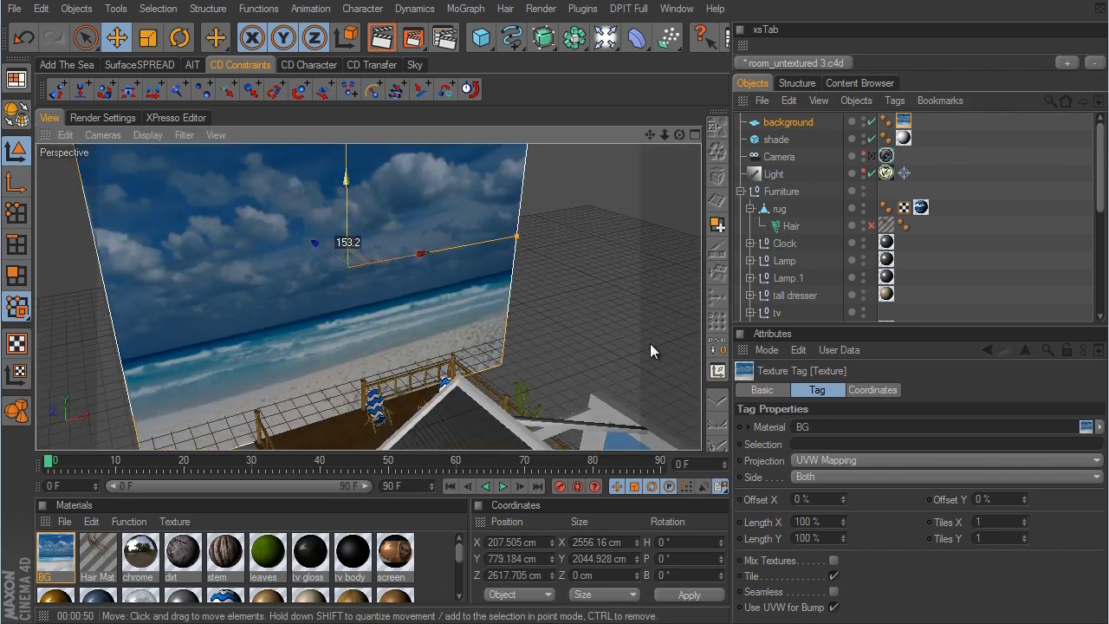
left_click(874, 158)
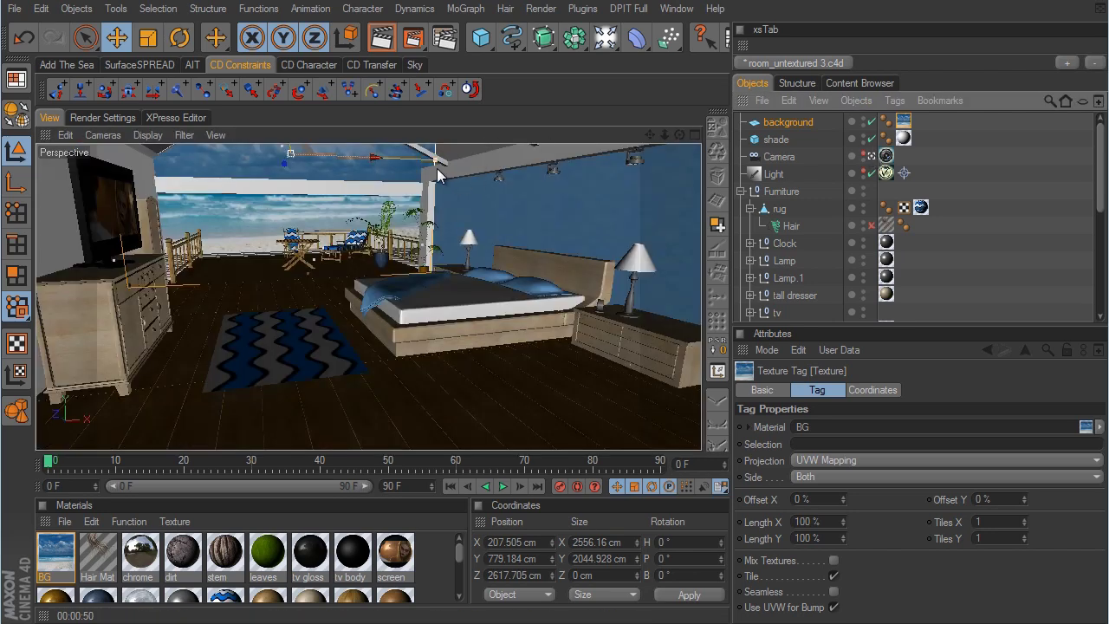
Shift the background plane sideways to about X 314 cm, deselect it and render the camera view.
left_click_drag(374, 159, 388, 159)
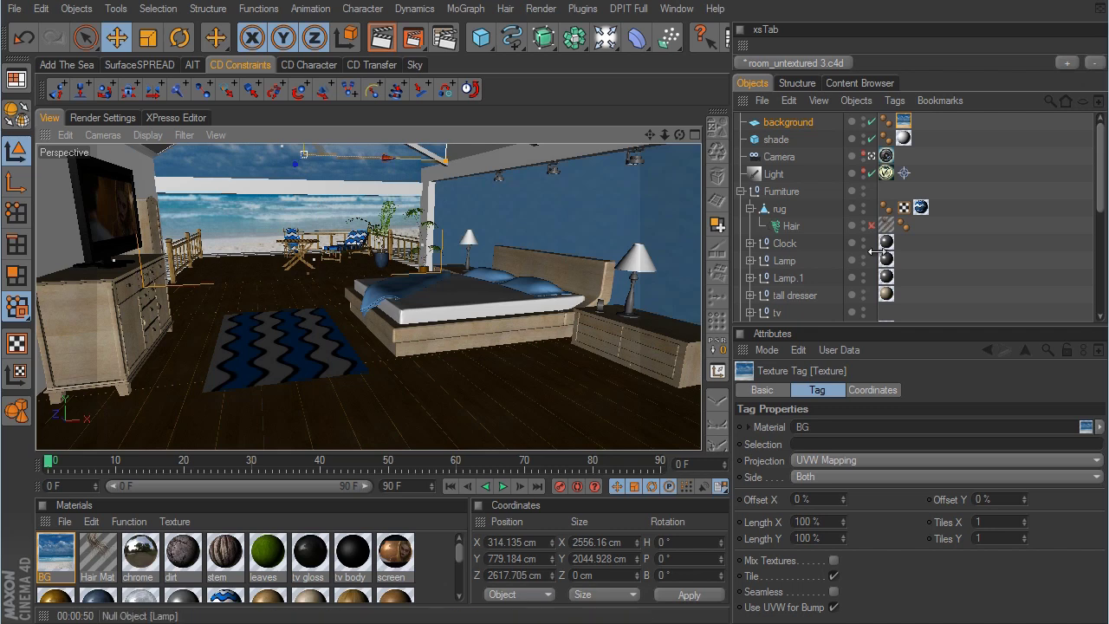
left_click(802, 125, "ctrl")
left_click(375, 45)
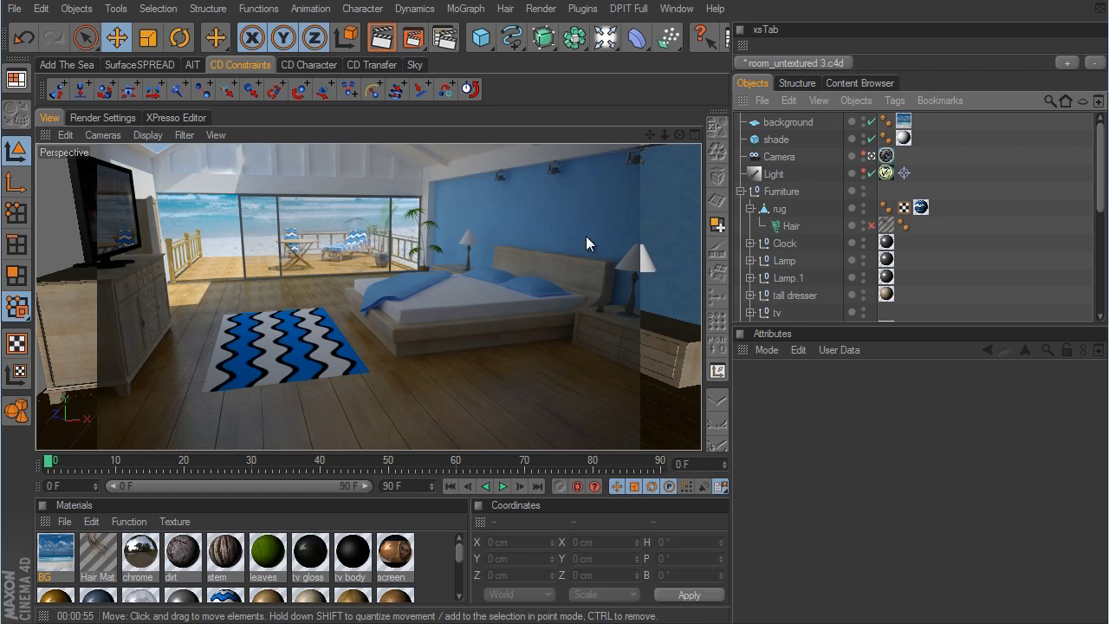
Create a new empty scene and add a cube primitive.
left_click(14, 8)
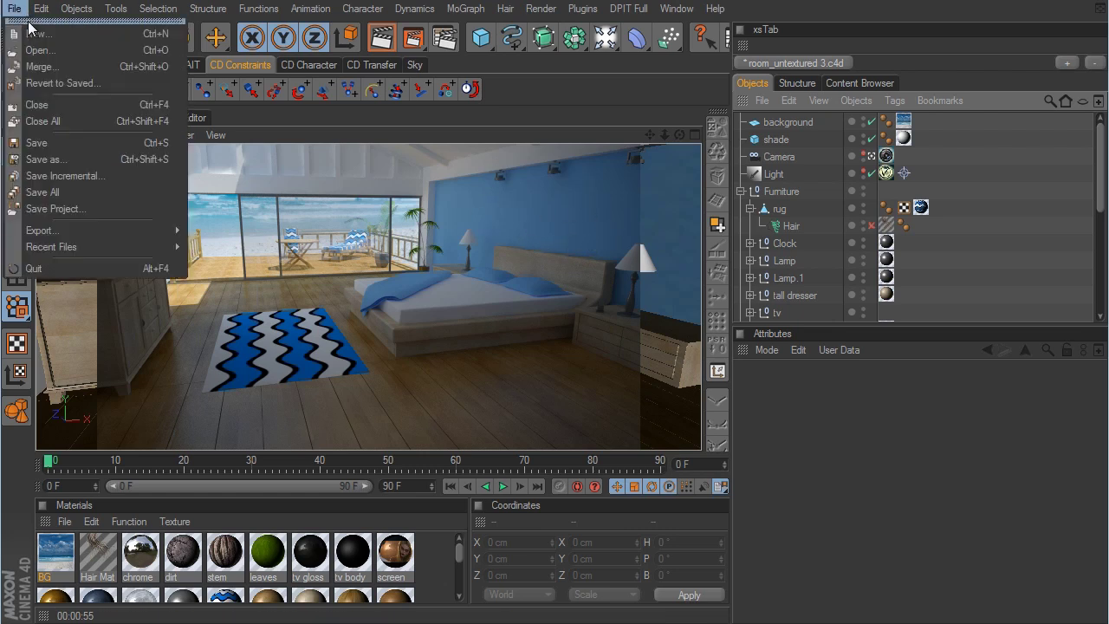
left_click(28, 31)
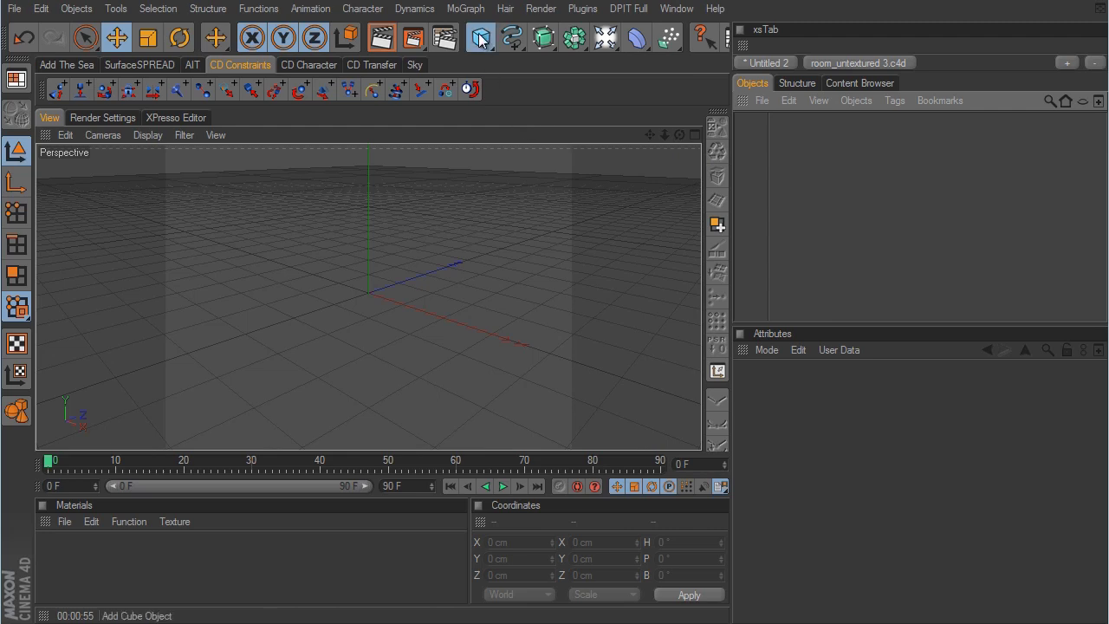
left_click_drag(480, 37, 525, 55)
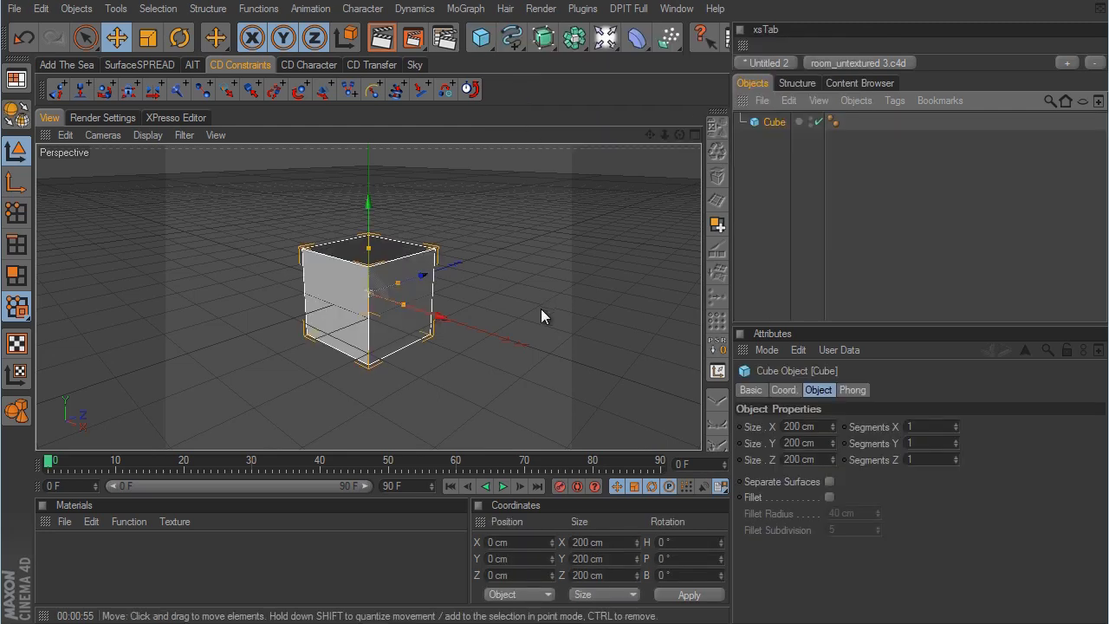
Resize the cube into a thin panel about 9 cm deep and 379 cm wide.
scroll(657, 343, "up", 3)
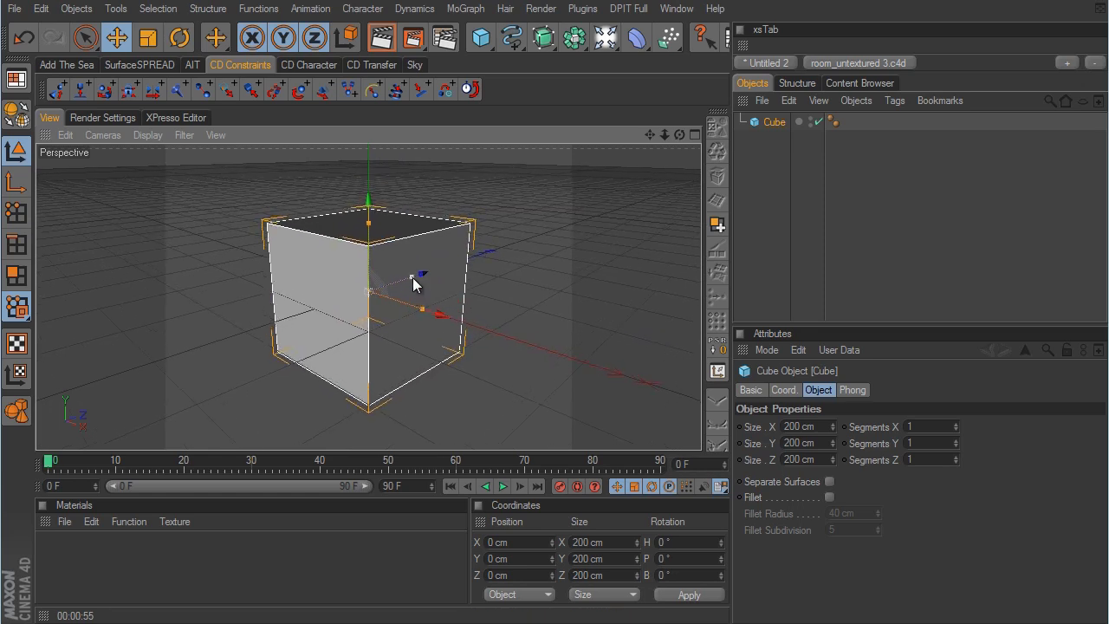
left_click_drag(415, 280, 648, 342)
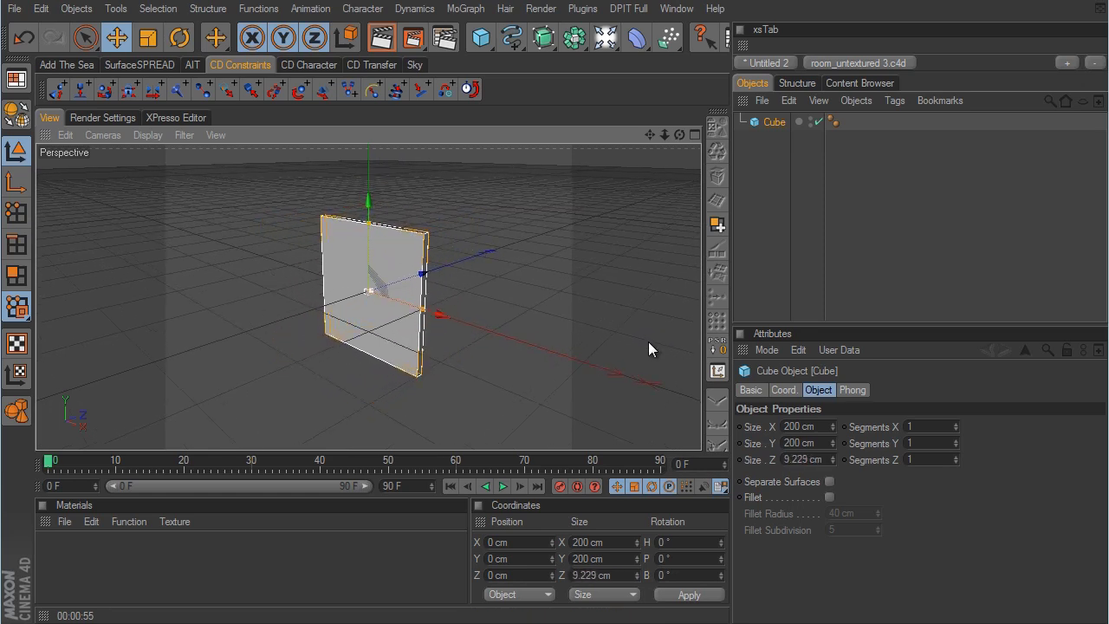
left_click_drag(424, 313, 658, 347)
left_click_drag(455, 320, 648, 344, "alt")
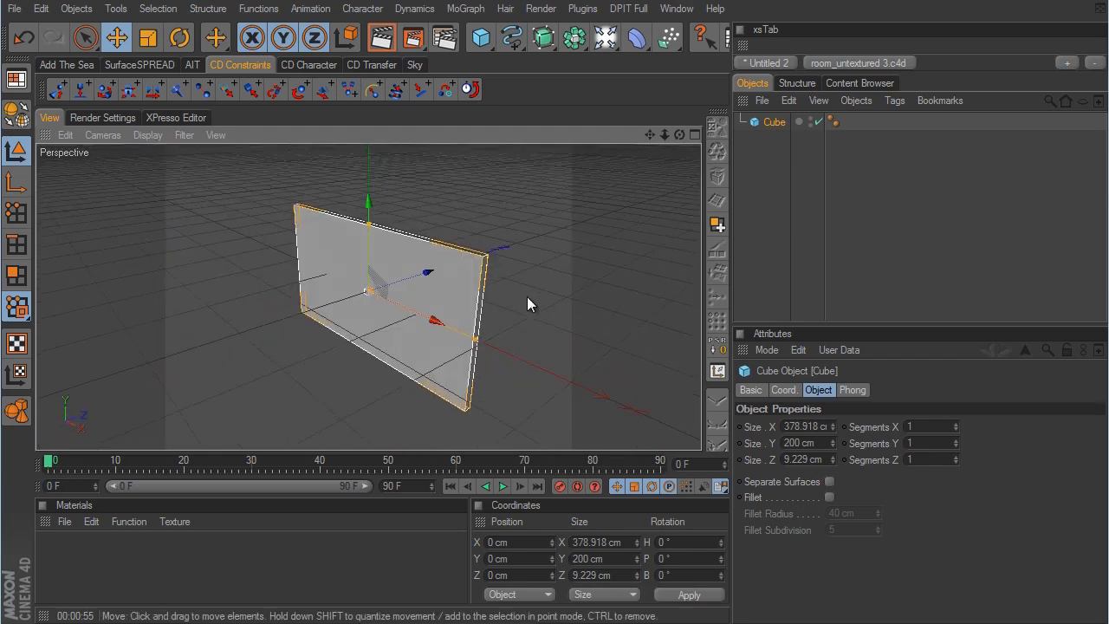
Enable the cube's fillet with 3 subdivisions and a radius of 0.5 cm.
left_click(17, 277)
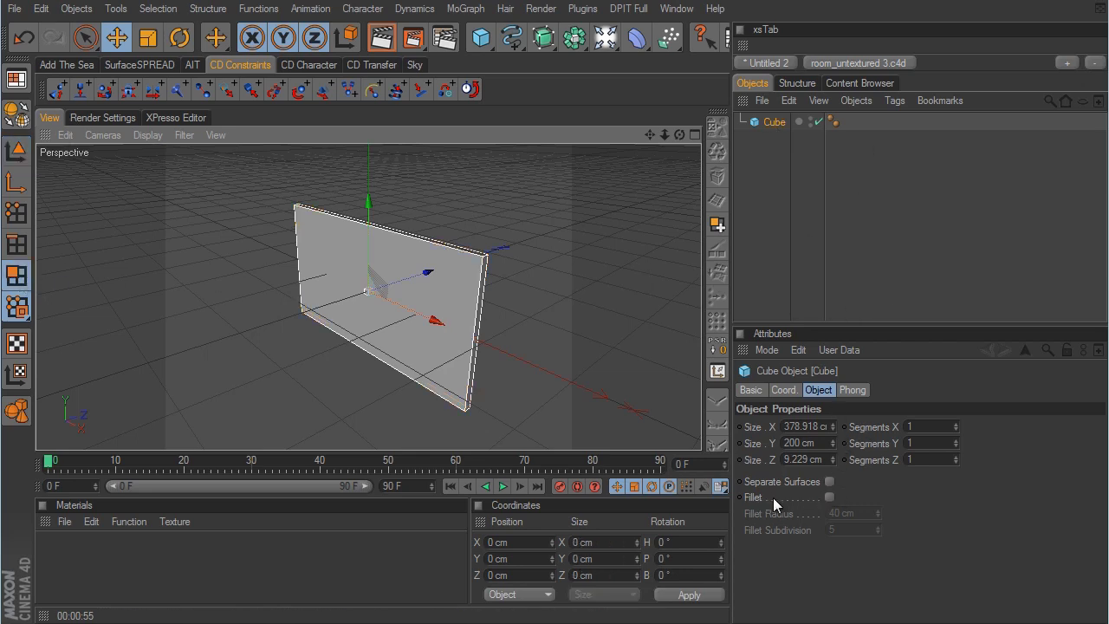
left_click(829, 497)
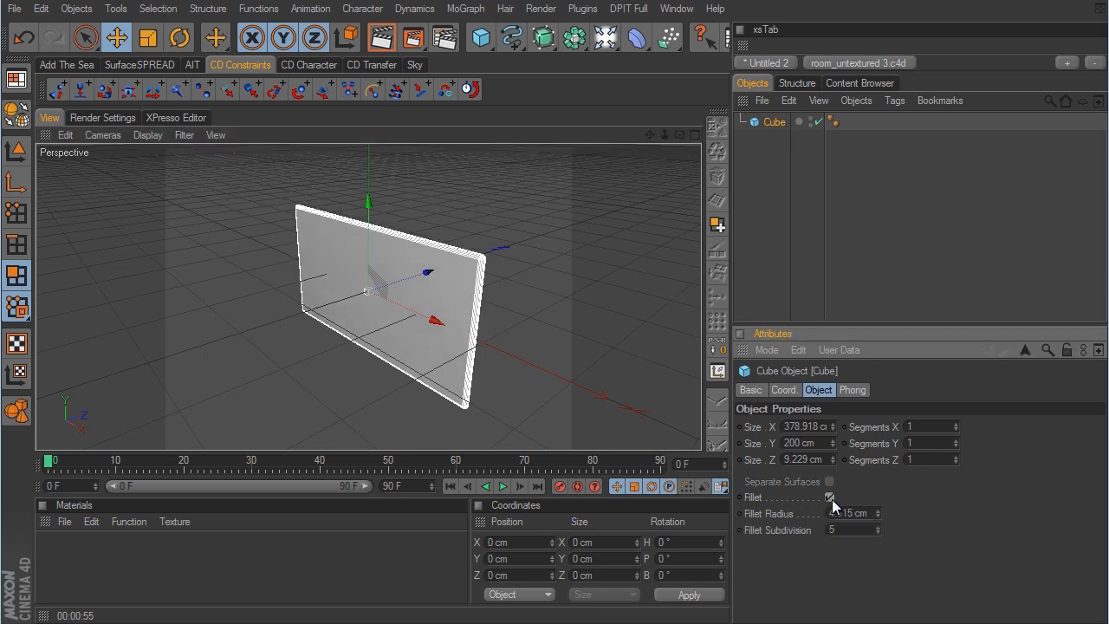
left_click(878, 533)
left_click(877, 533)
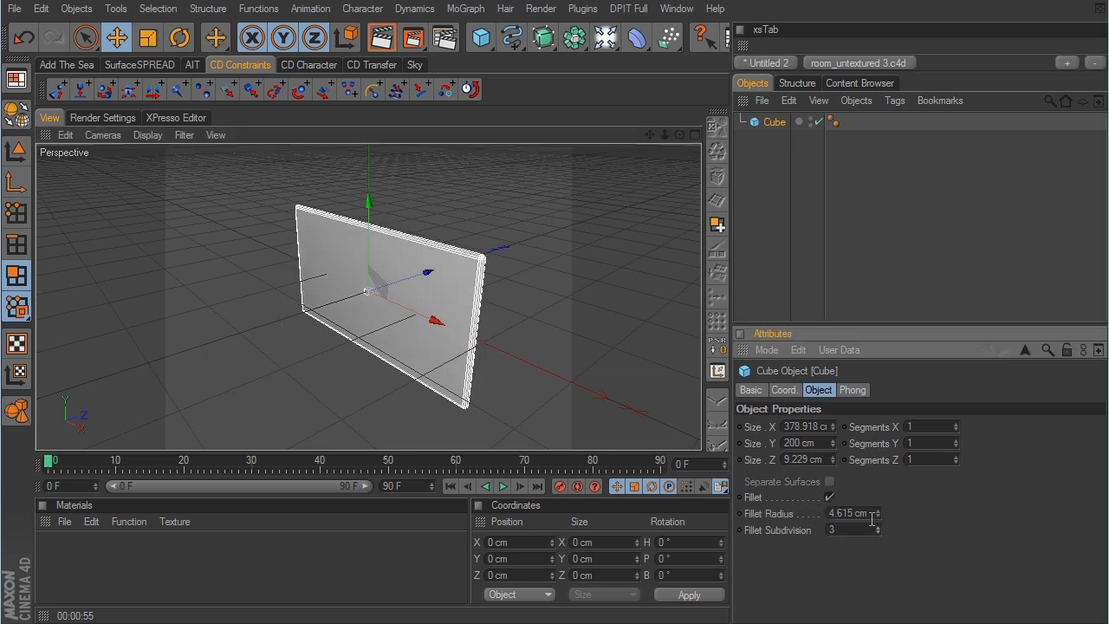
left_click(849, 513)
type("0.5")
key("Return")
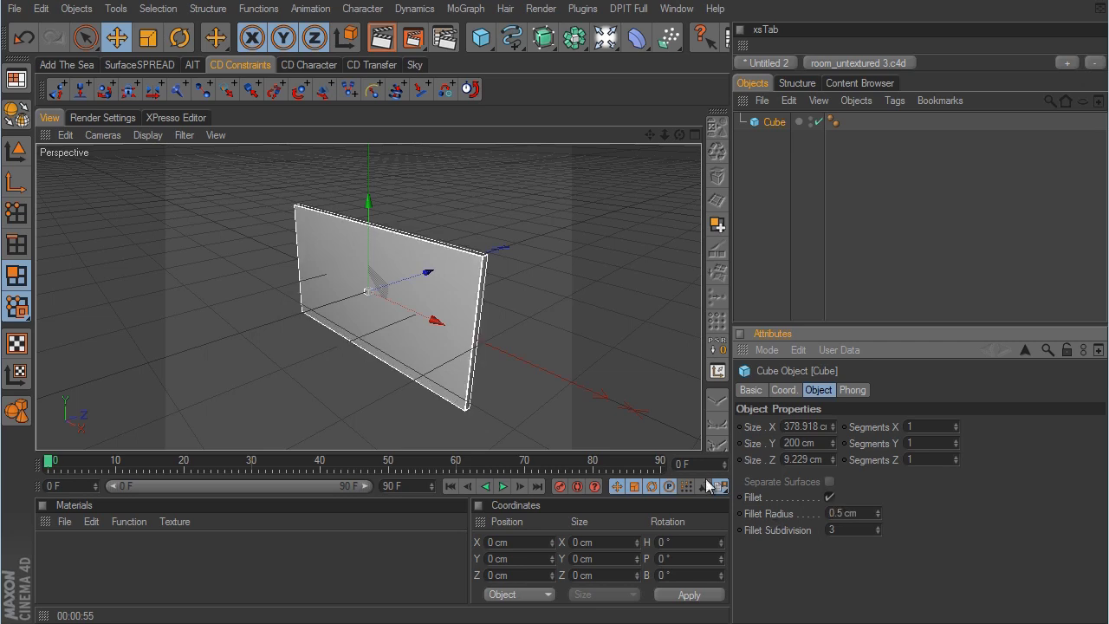
Make the cube editable and inset its large front polygon by about 21 cm with Extrude Inner.
left_click(18, 115)
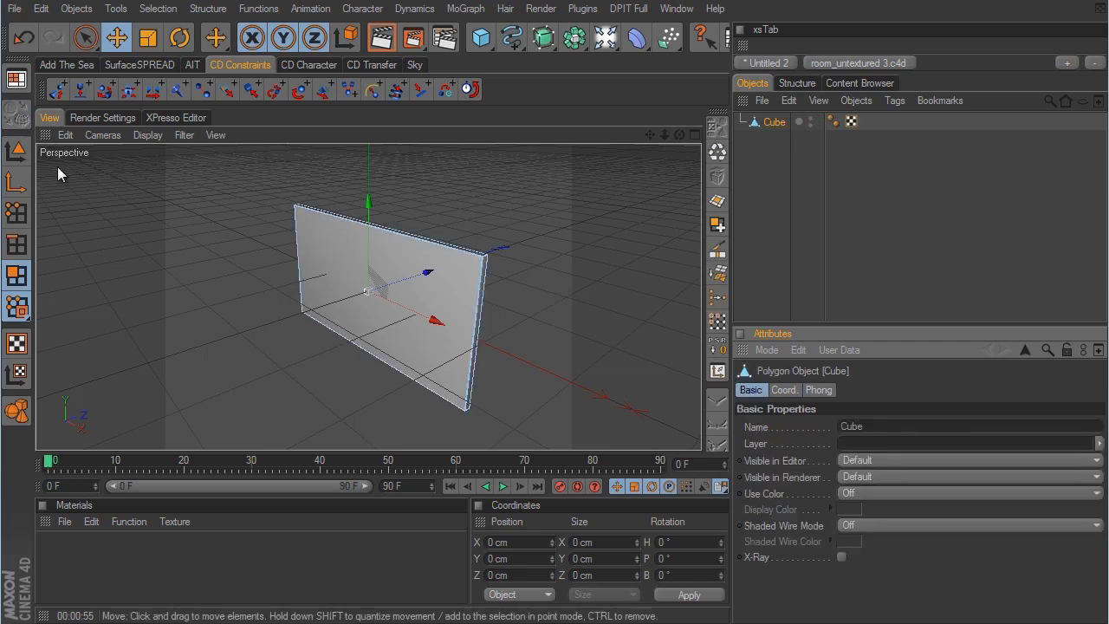
left_click(85, 37)
left_click(308, 239)
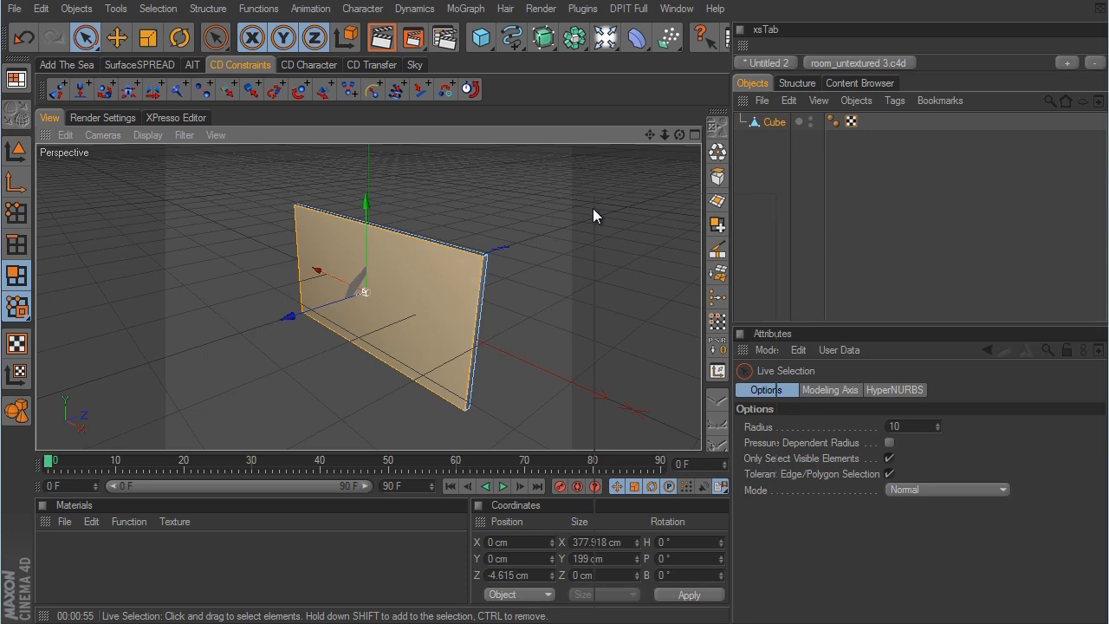
right_click(593, 210)
left_click(627, 498)
scroll(653, 349, "up", 5)
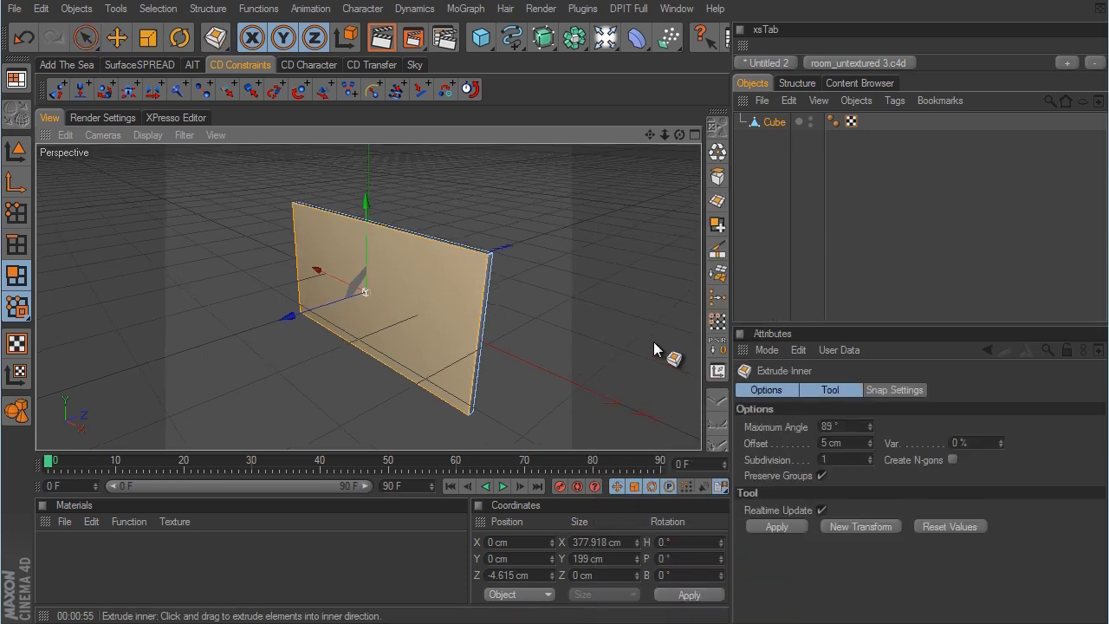
mouse_move(664, 354)
left_mouse_down()
mouse_move(649, 344)
mouse_move(665, 341)
mouse_move(639, 348)
mouse_move(649, 344)
left_mouse_up()
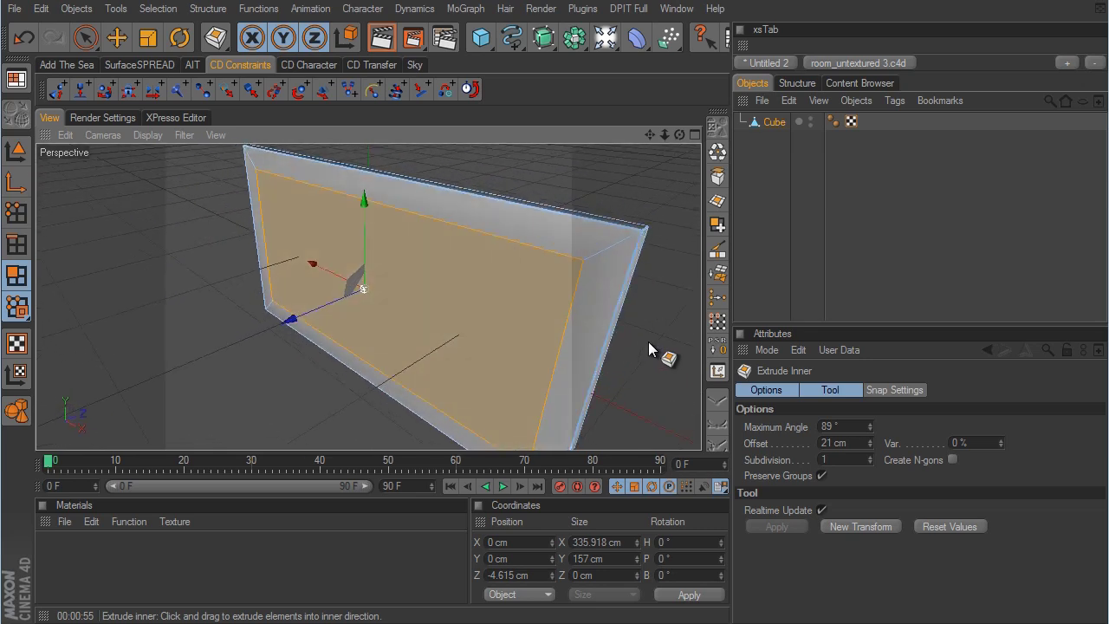
Extrude the inset front polygon inward by about -2.8 cm and clear the polygon selection.
right_click(681, 367)
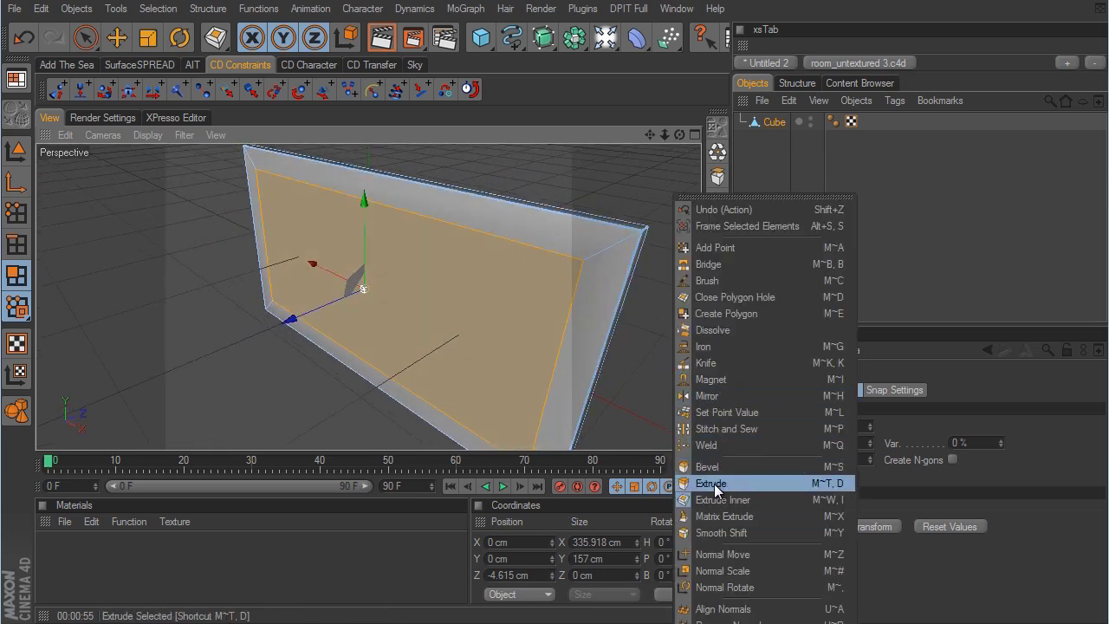
left_click(714, 483)
left_click_drag(646, 376, 648, 342)
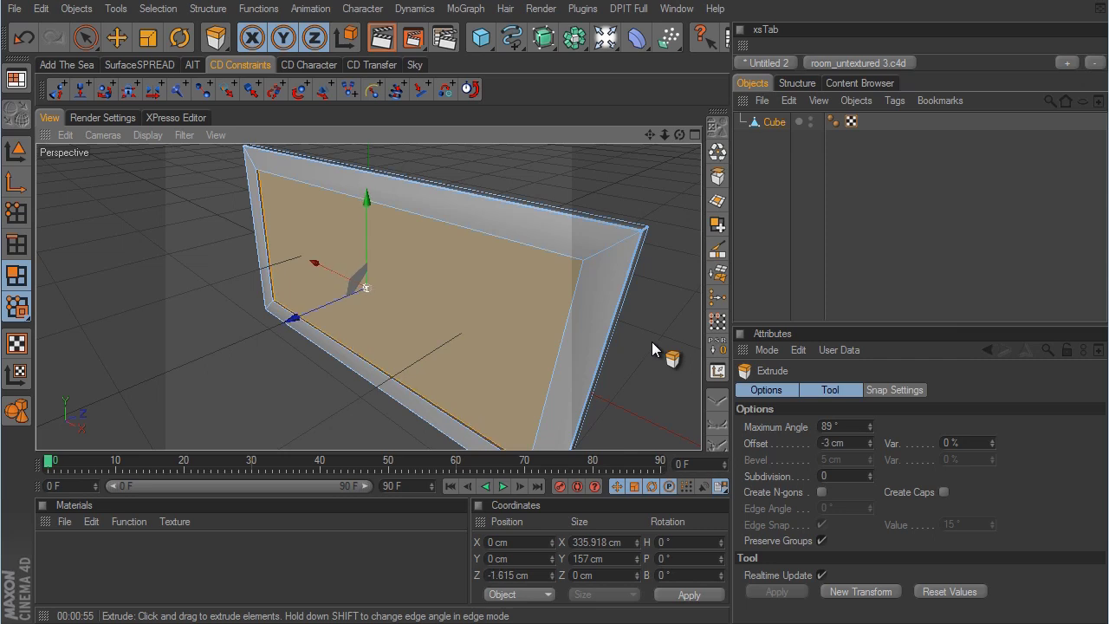
left_click_drag(651, 341, 651, 341)
key("ctrl+shift+a")
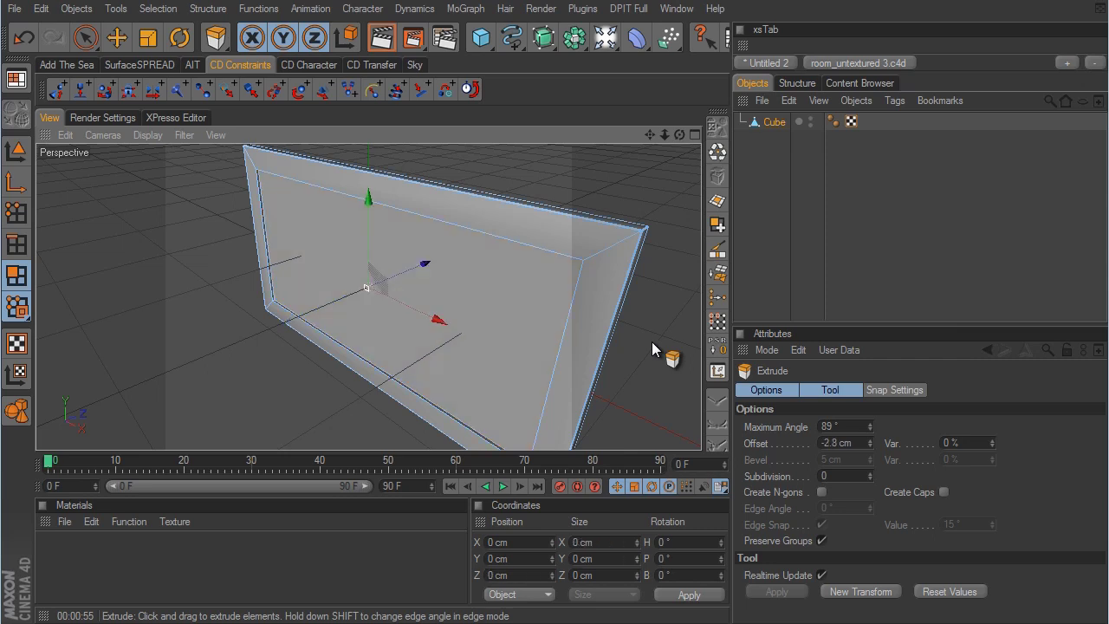
Rename the cube object as picture frame.
double_click(773, 122)
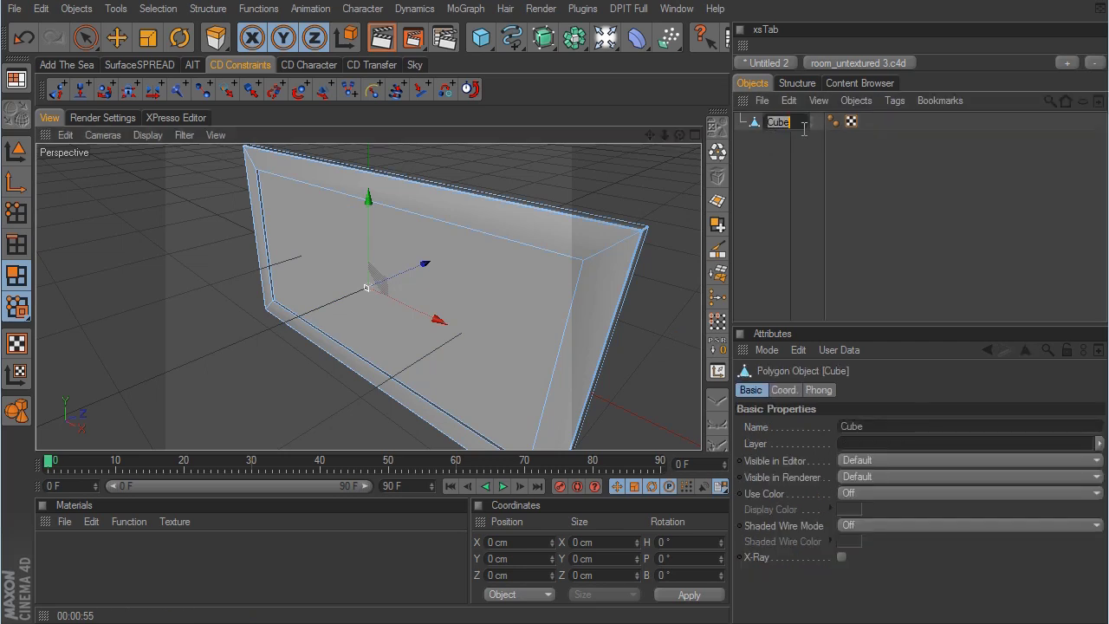
type("picture frame")
key("Return")
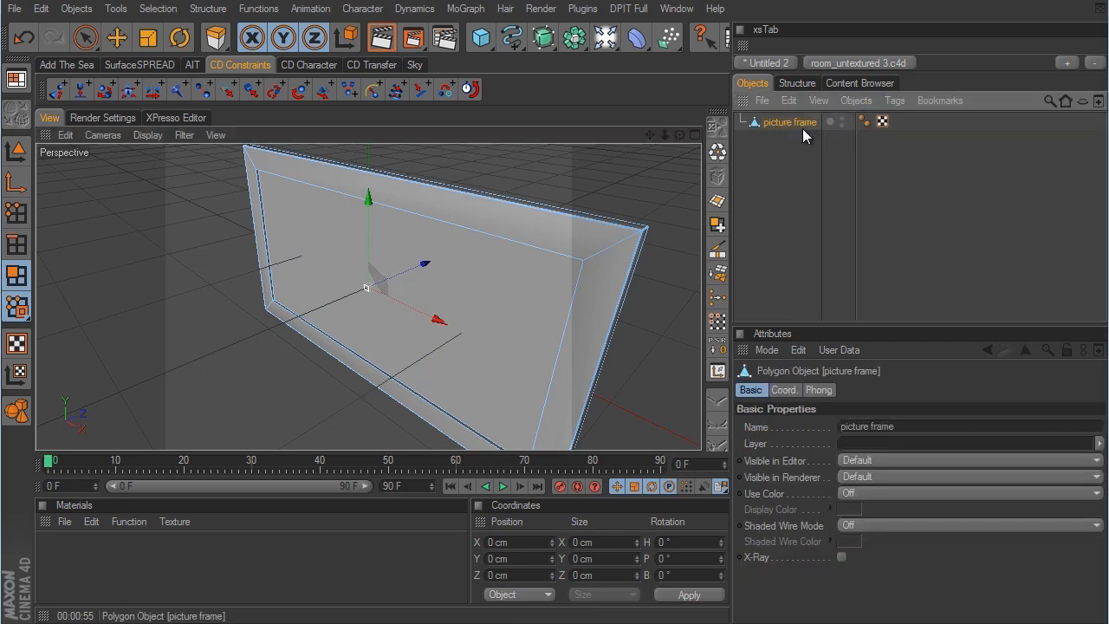
key("d")
left_click_drag(501, 213, 655, 351, "alt")
left_click_drag(488, 354, 532, 205, "alt")
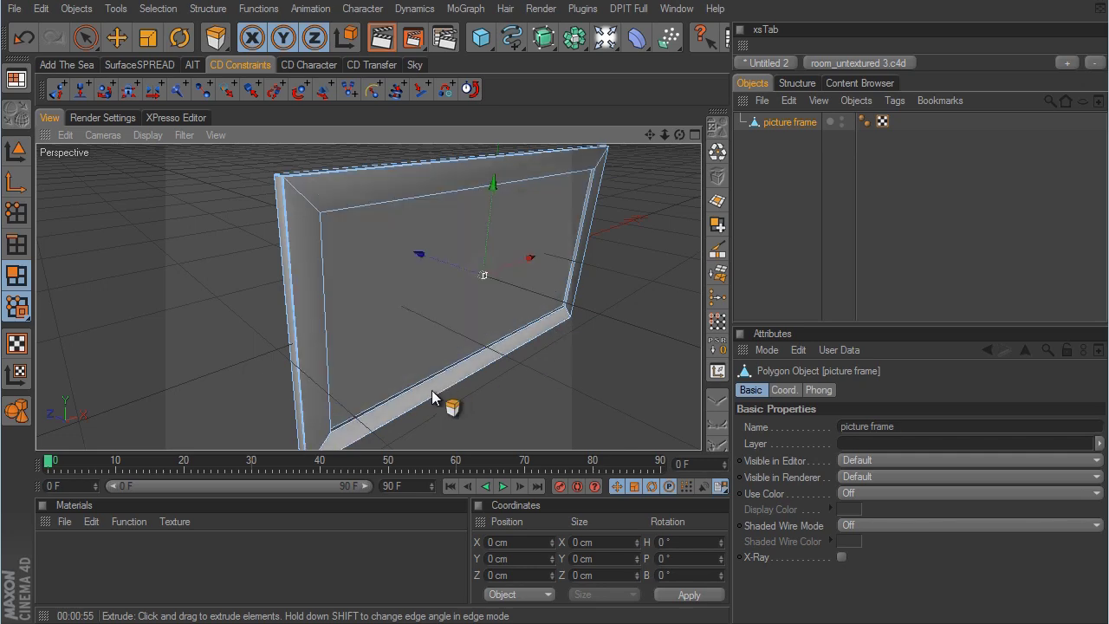
left_click_drag(357, 279, 562, 241, "alt")
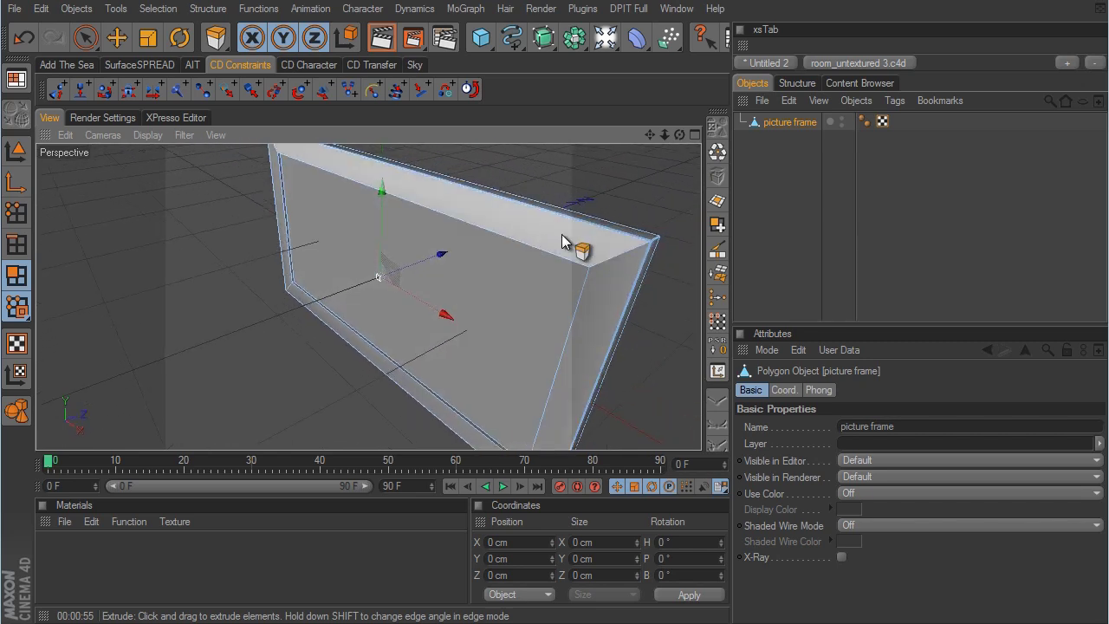
Copy the picture frame object from the untitled scene and paste it into the room_untextured 3.c4d scene.
left_click(788, 100)
left_click(828, 173)
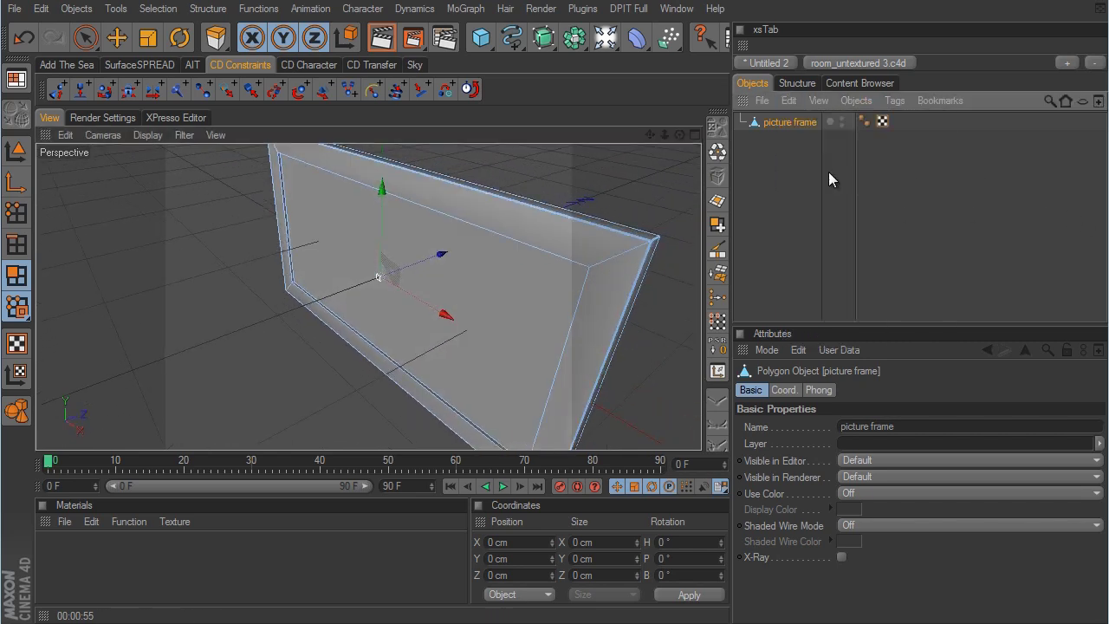
left_click(874, 60)
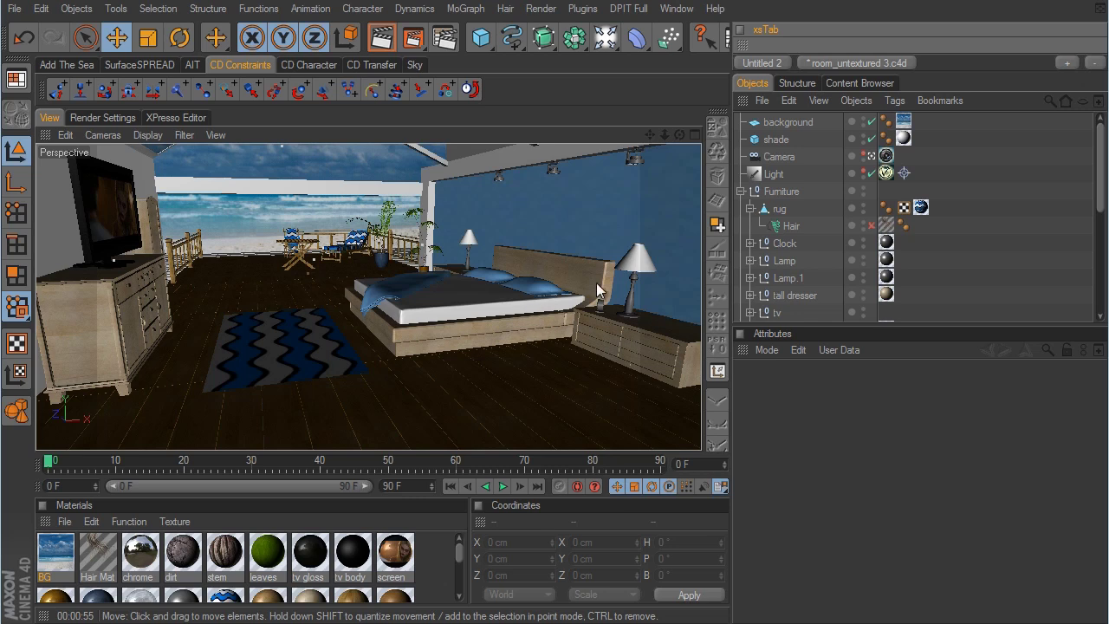
left_click(676, 8)
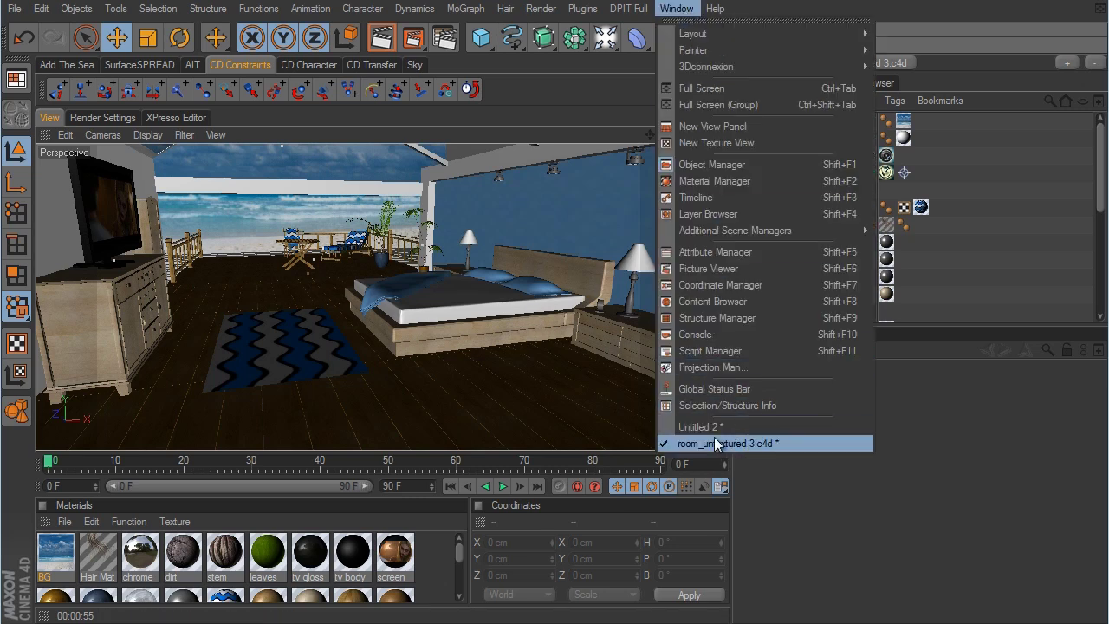
left_click(629, 4)
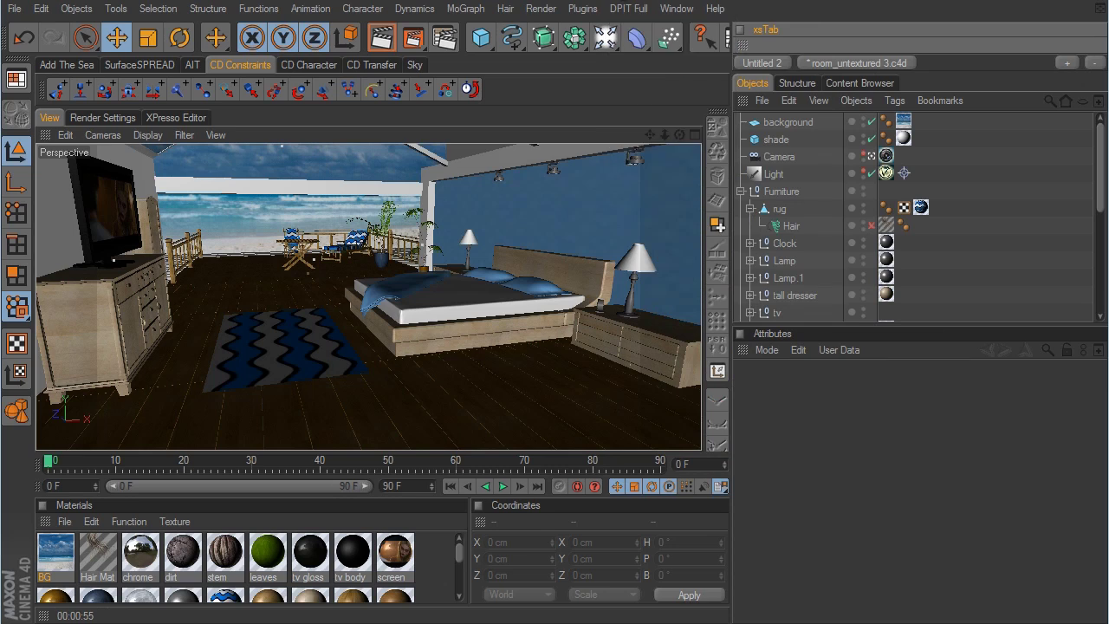
left_click(790, 100)
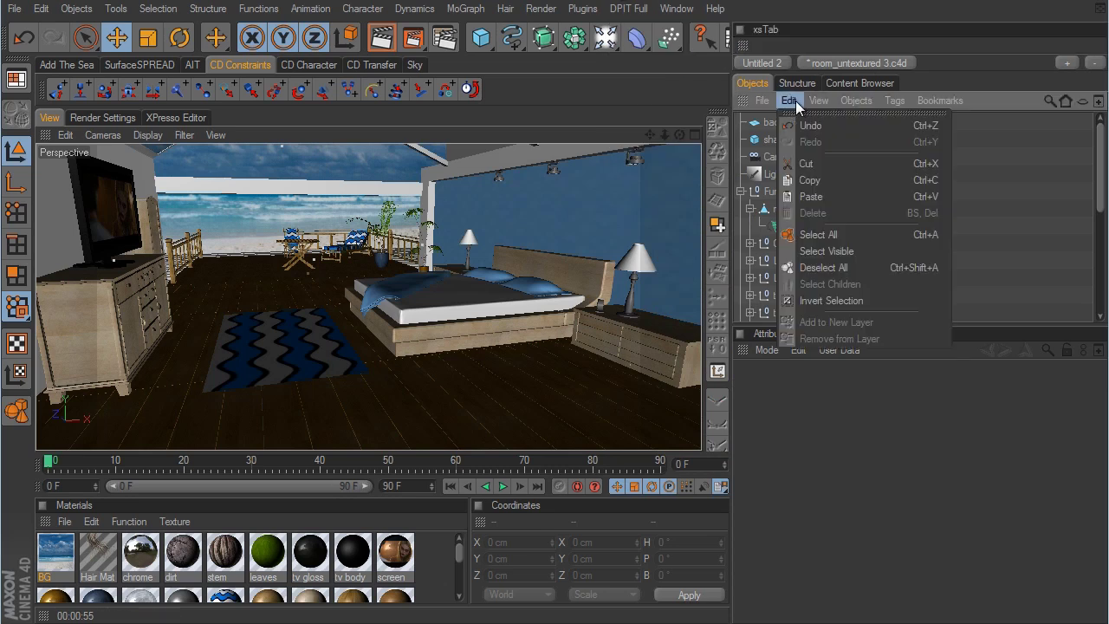
left_click(814, 197)
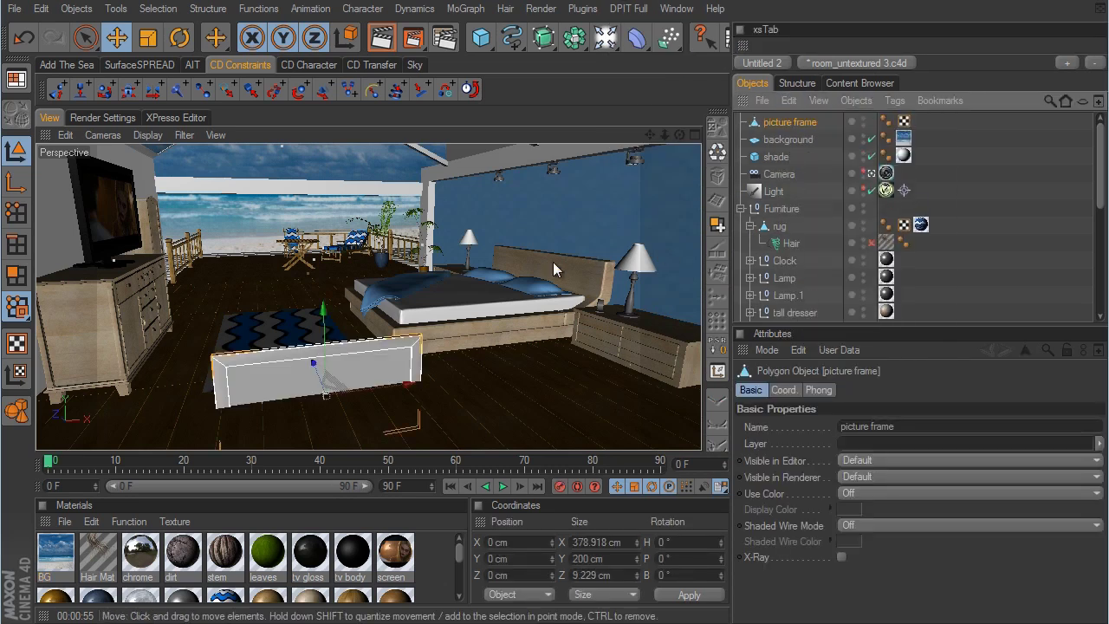
Leave the scene camera's view and set the picture frame's heading rotation to -90°.
left_click(871, 174)
left_click_drag(587, 312, 624, 257, "alt")
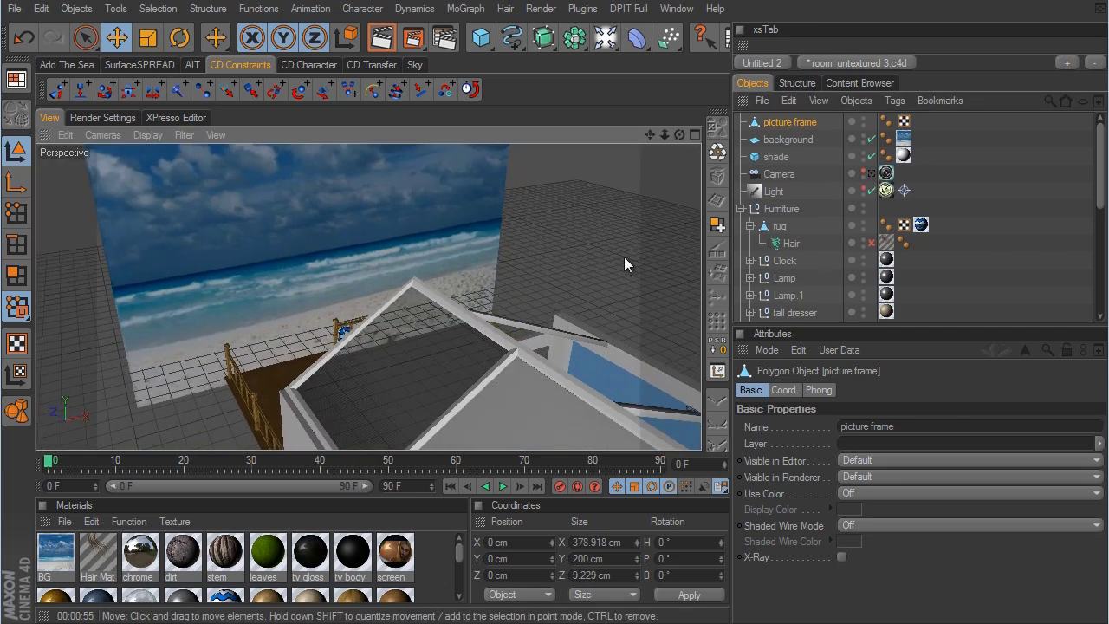
right_click_drag(623, 257, 822, 388, "alt")
right_click_drag(519, 347, 699, 349, "alt")
left_click_drag(700, 349, 589, 260, "alt")
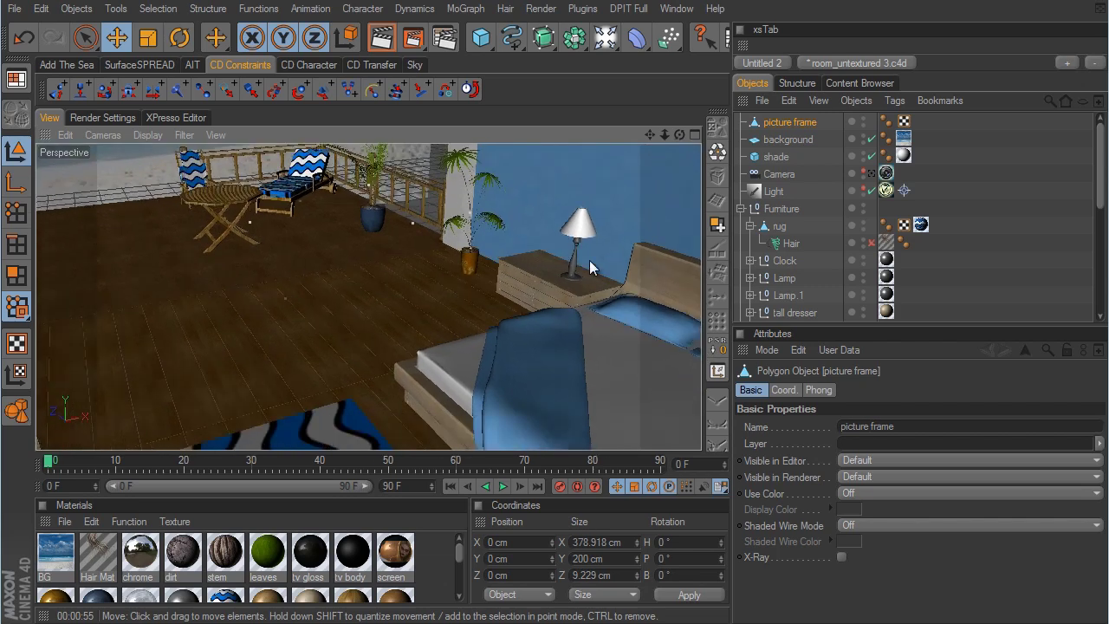
scroll(589, 259, "up", 5)
left_click(784, 389)
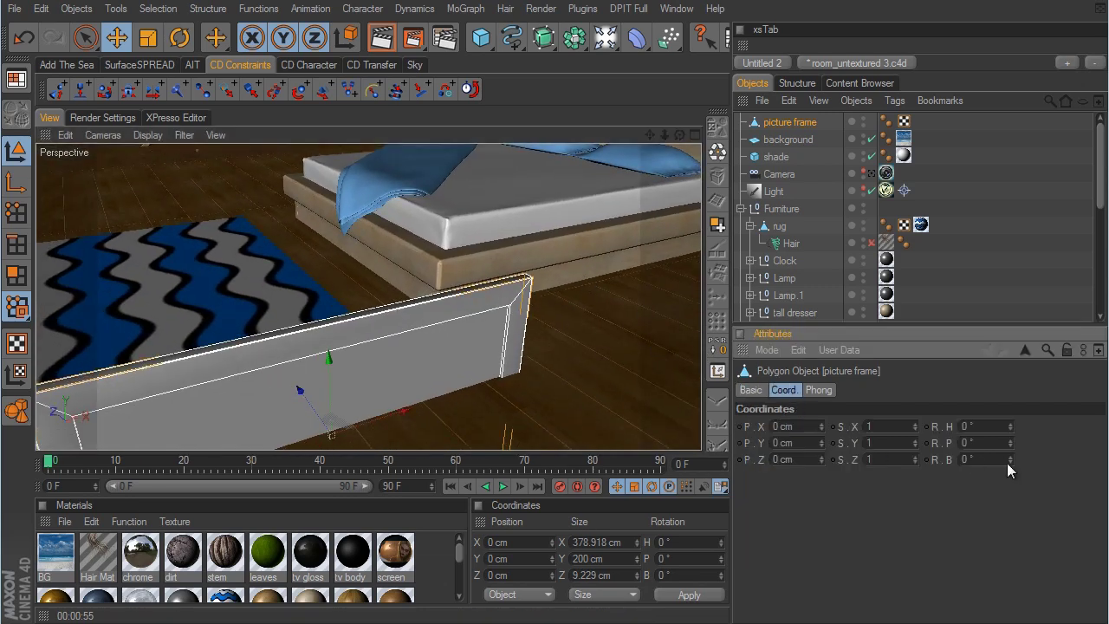
mouse_move(1008, 428)
left_mouse_down()
mouse_move(1004, 436)
mouse_move(1005, 426)
left_mouse_up()
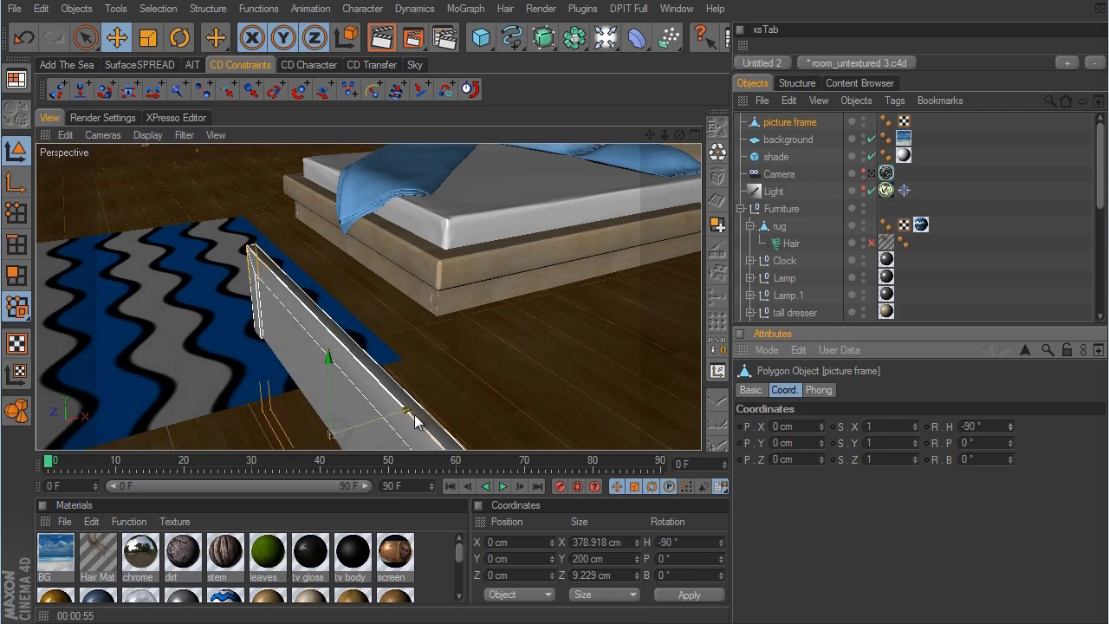
Move the picture frame onto the blue wall behind the bed, at about X 779 cm, Y 327 cm and Z 109 cm.
left_click_drag(414, 414, 561, 310)
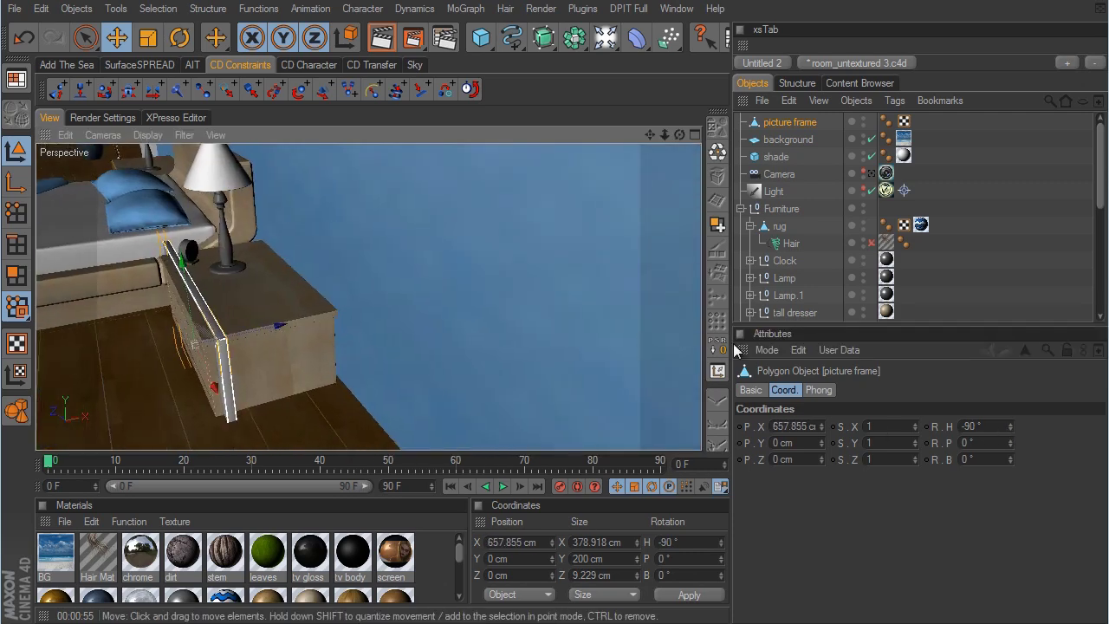
left_click_drag(551, 338, 525, 213)
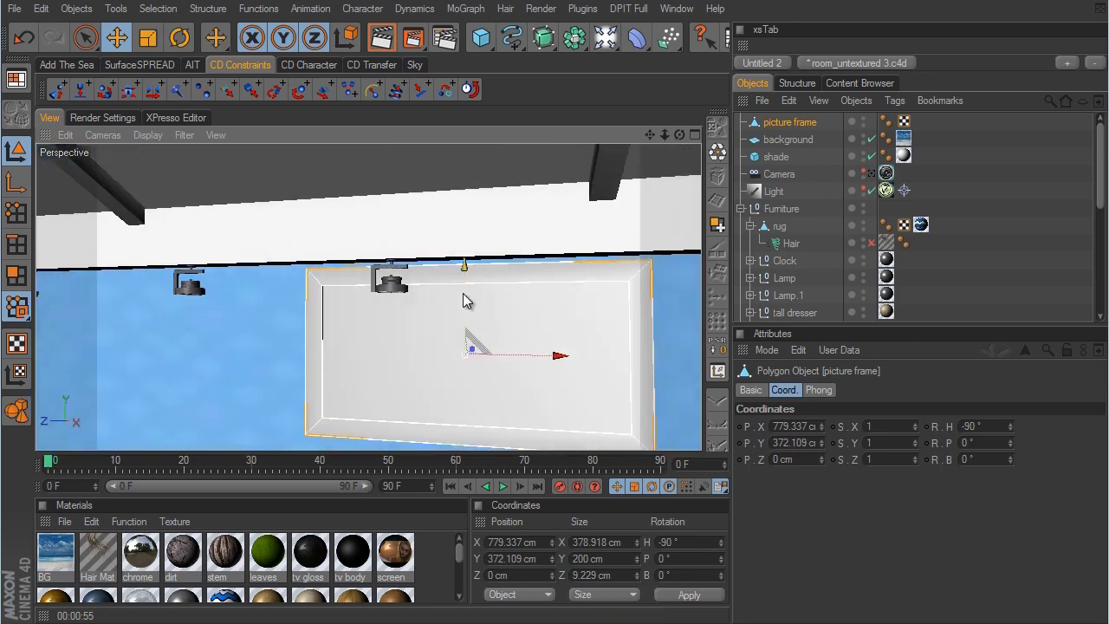
left_click_drag(465, 300, 650, 338)
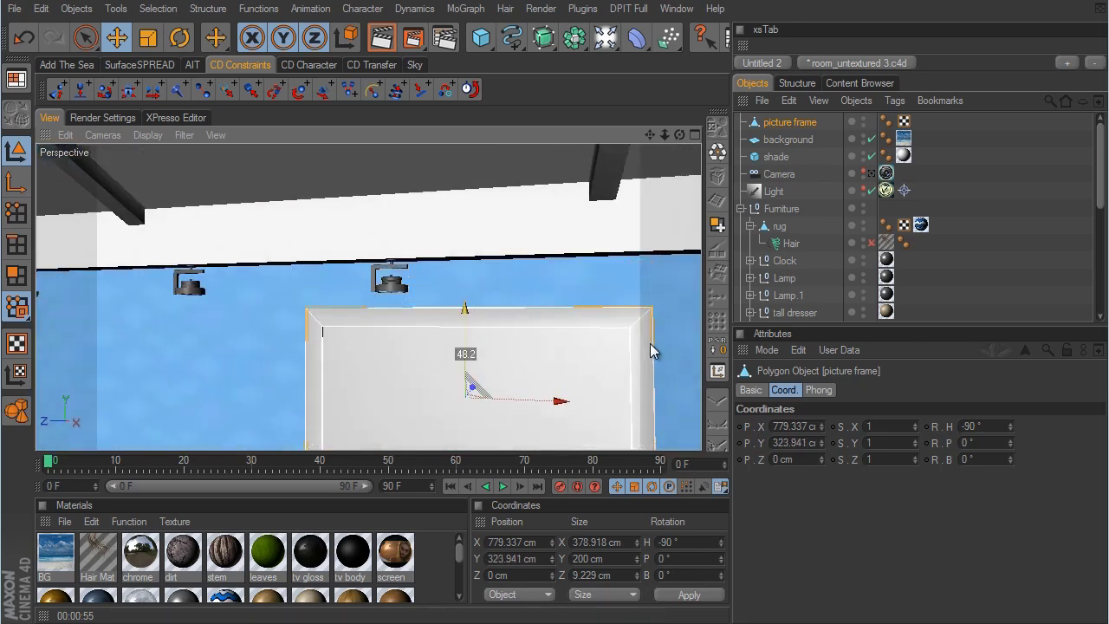
left_click_drag(650, 339, 649, 338)
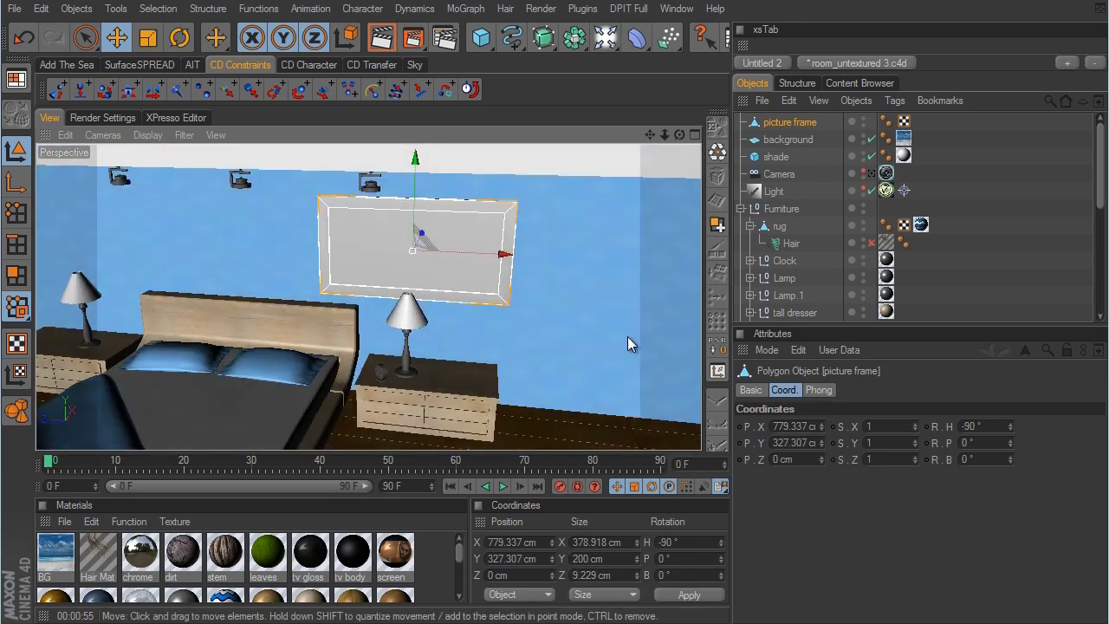
left_click_drag(627, 338, 652, 341)
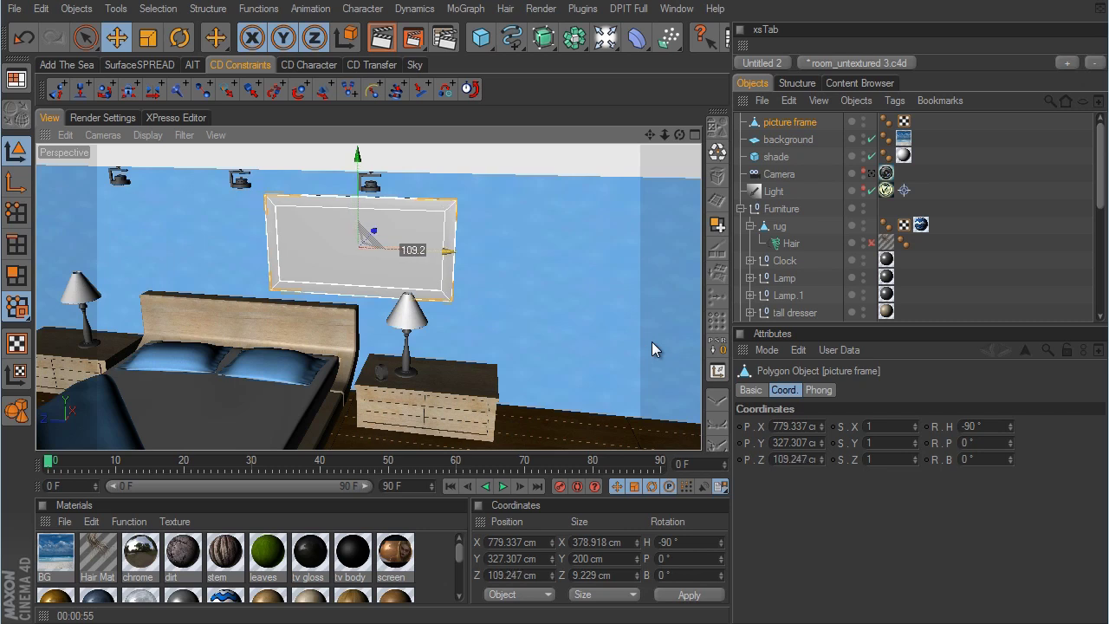
Scale the picture frame down uniformly to about 314.5 × 166 × 7.7 cm.
left_click(147, 37)
left_click_drag(579, 204, 643, 343)
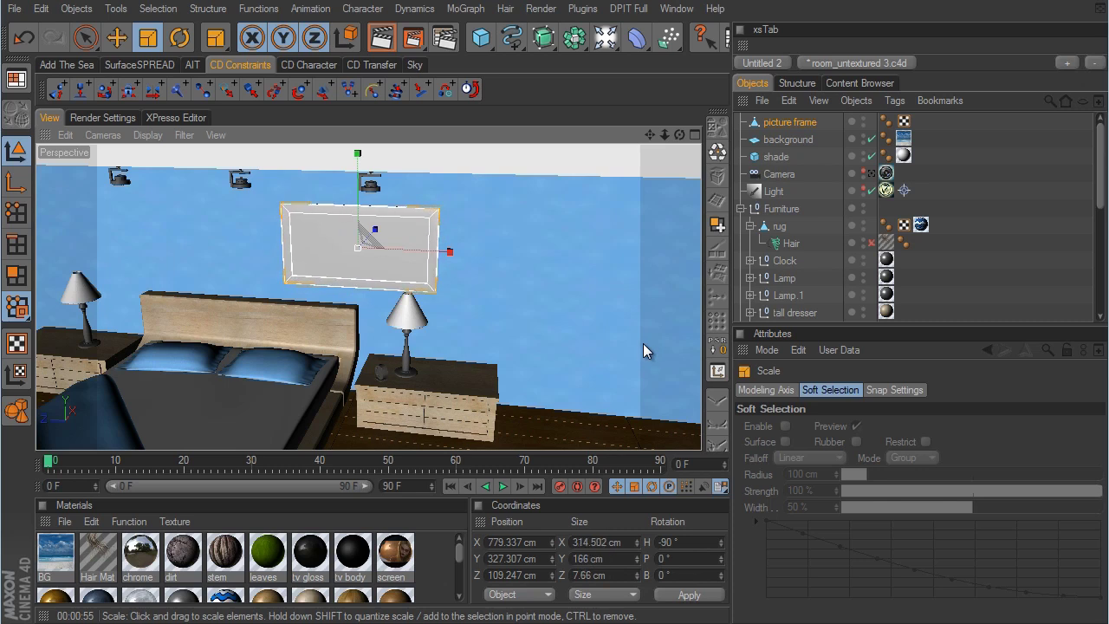
left_click(116, 37)
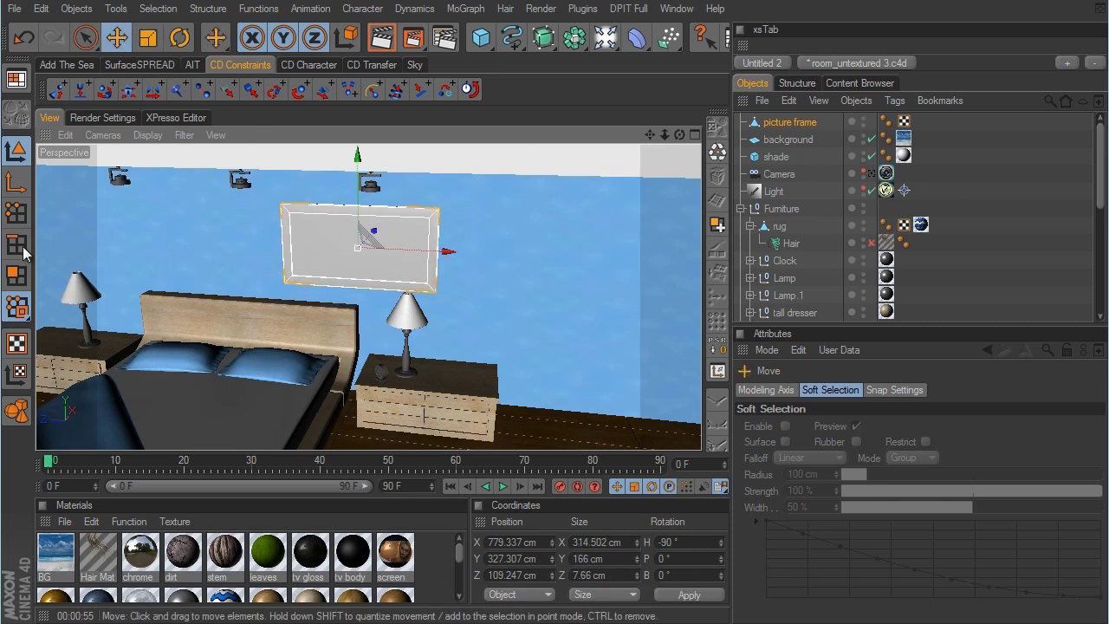
Select the frame's inner front polygon and store it as a polygon selection named picture.
left_click(16, 274)
left_click(85, 37)
left_click(350, 242)
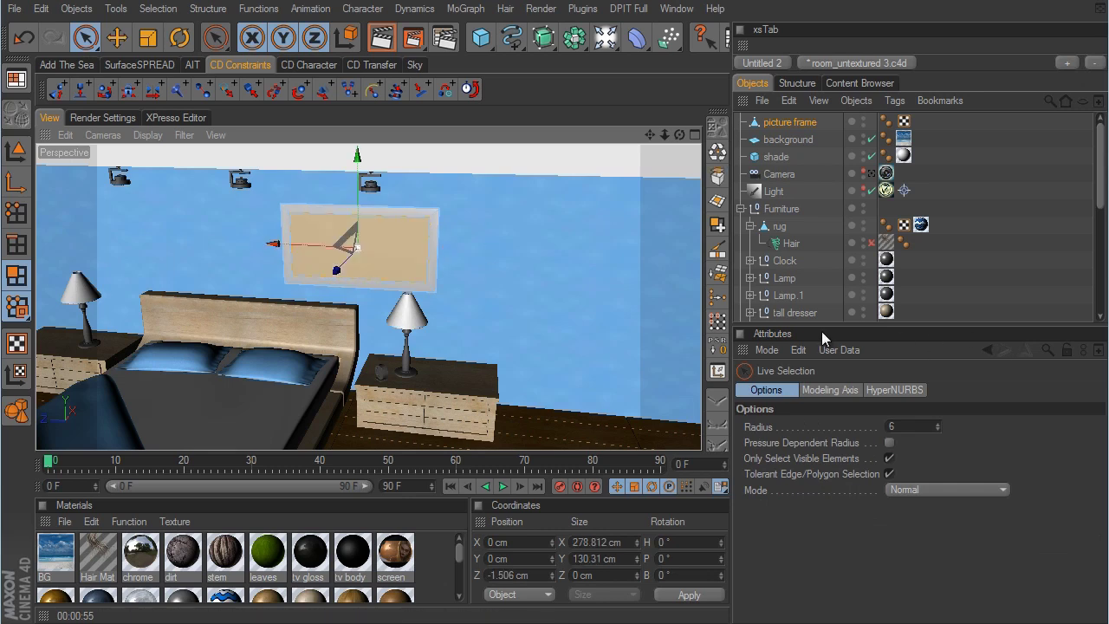
left_click(720, 323)
left_click(861, 412)
double_click(805, 414)
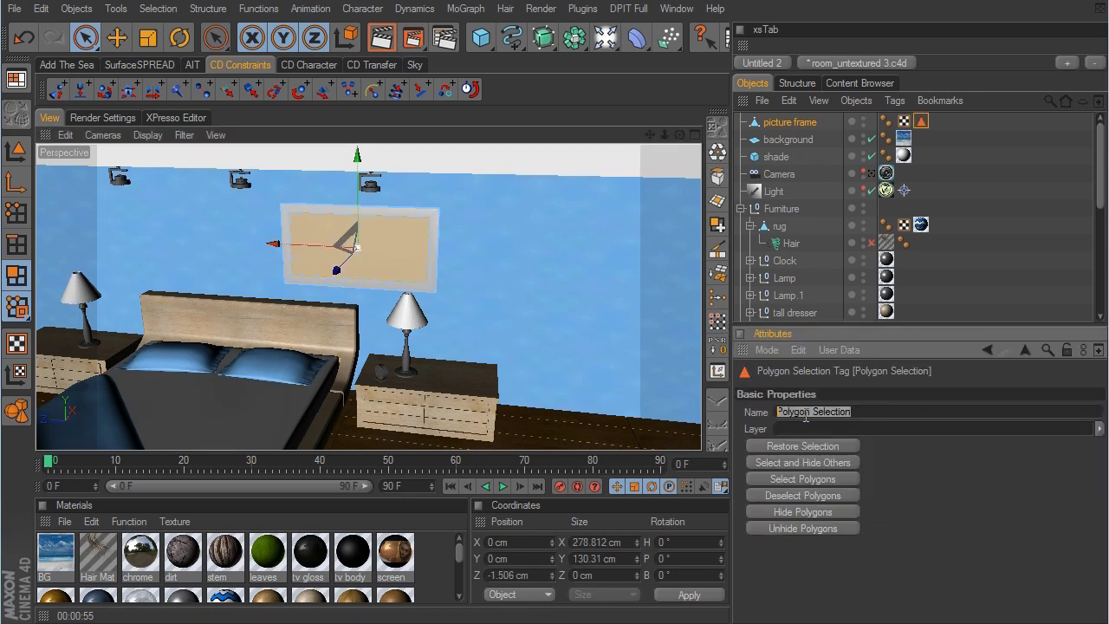
type("picture")
key("Return")
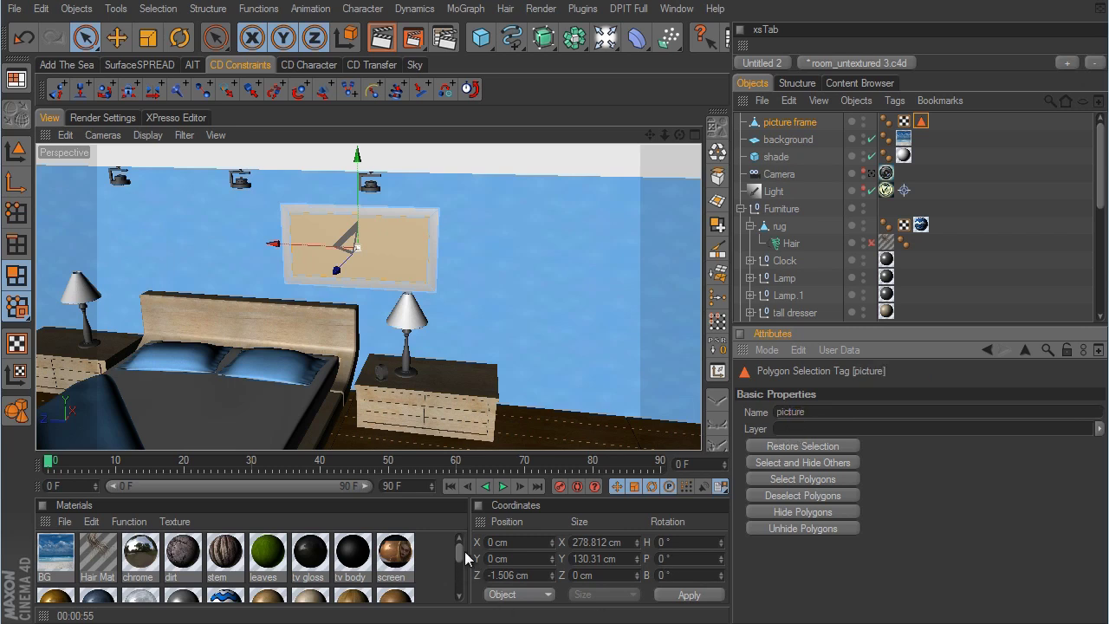
Apply the existing metal material to the picture frame object.
left_click_drag(461, 552, 462, 568)
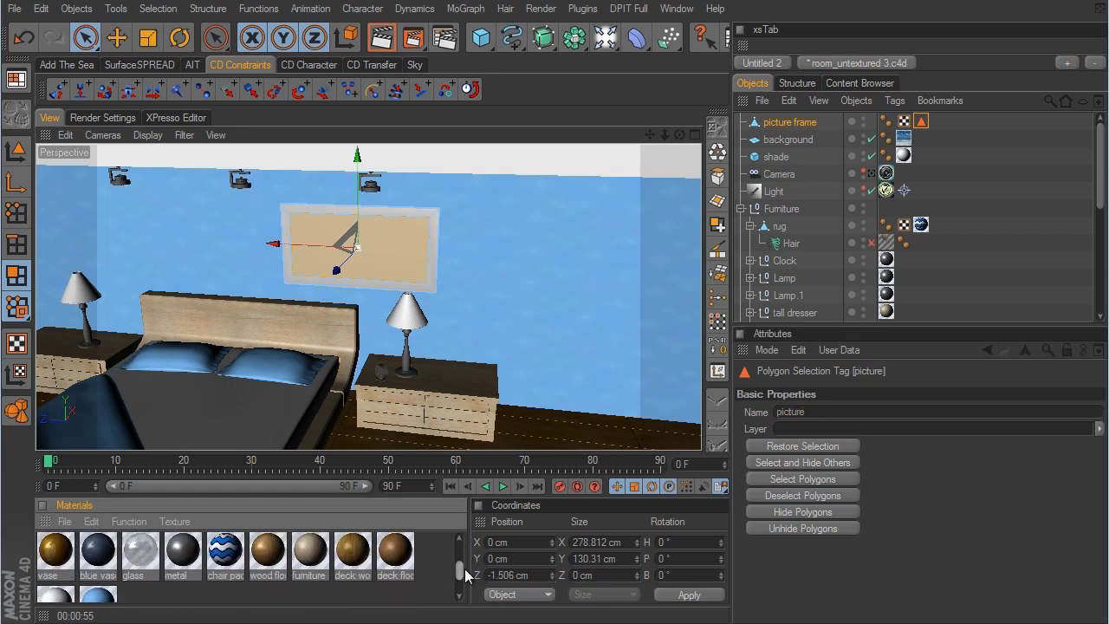
left_click_drag(184, 555, 911, 128)
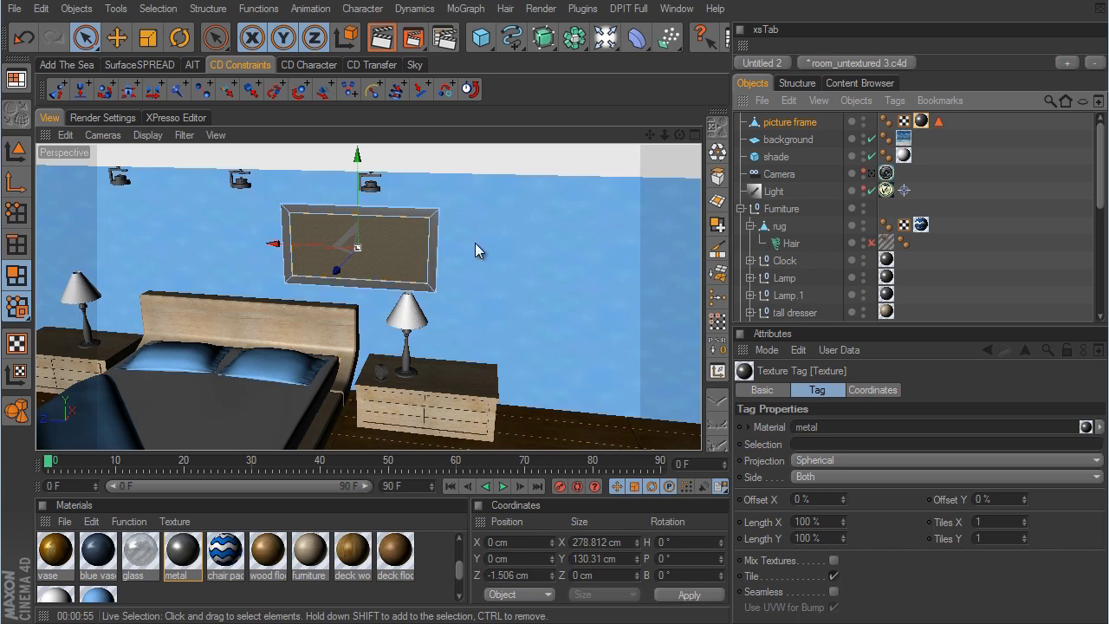
scroll(461, 567, "up", 1)
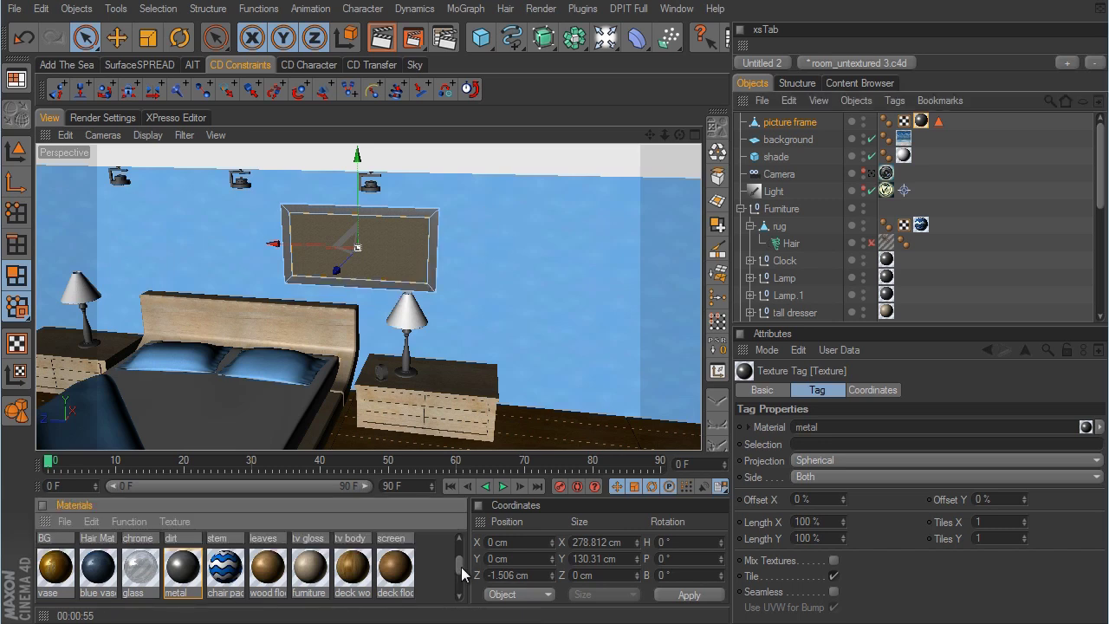
Create a VrayAdvancedMaterial and name it picture for frame.
left_click(64, 522)
mouse_move(128, 596)
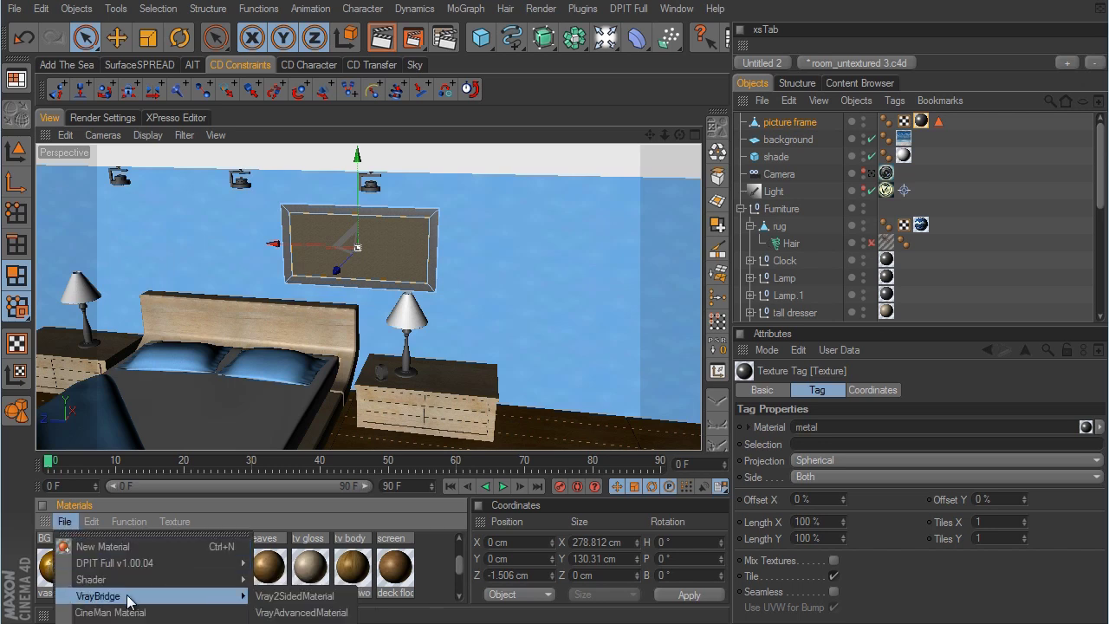
left_click(289, 615)
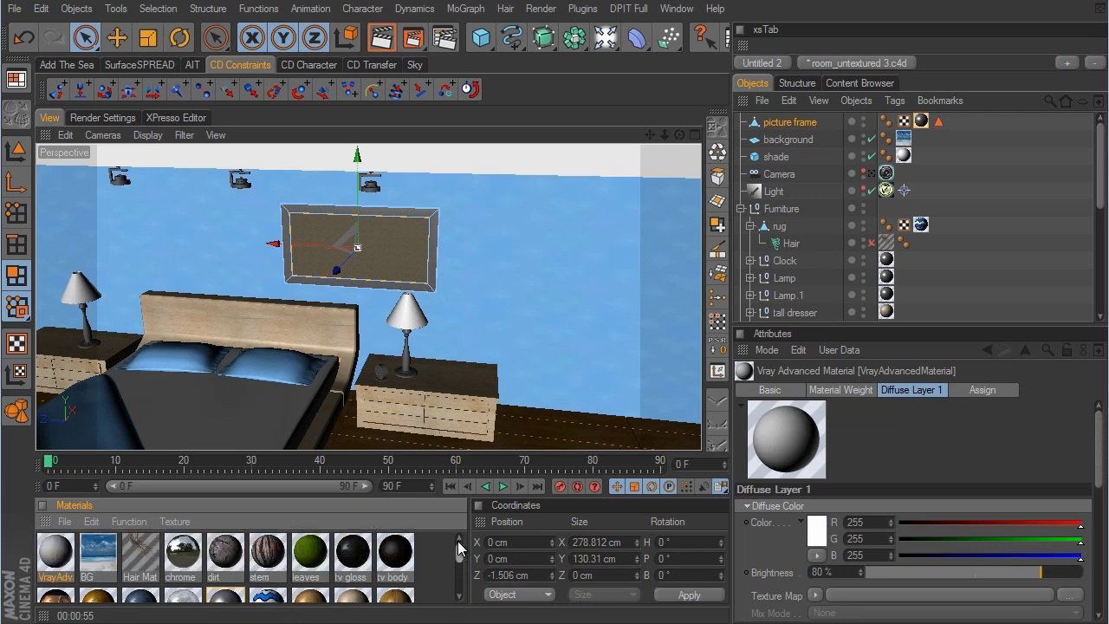
double_click(69, 556)
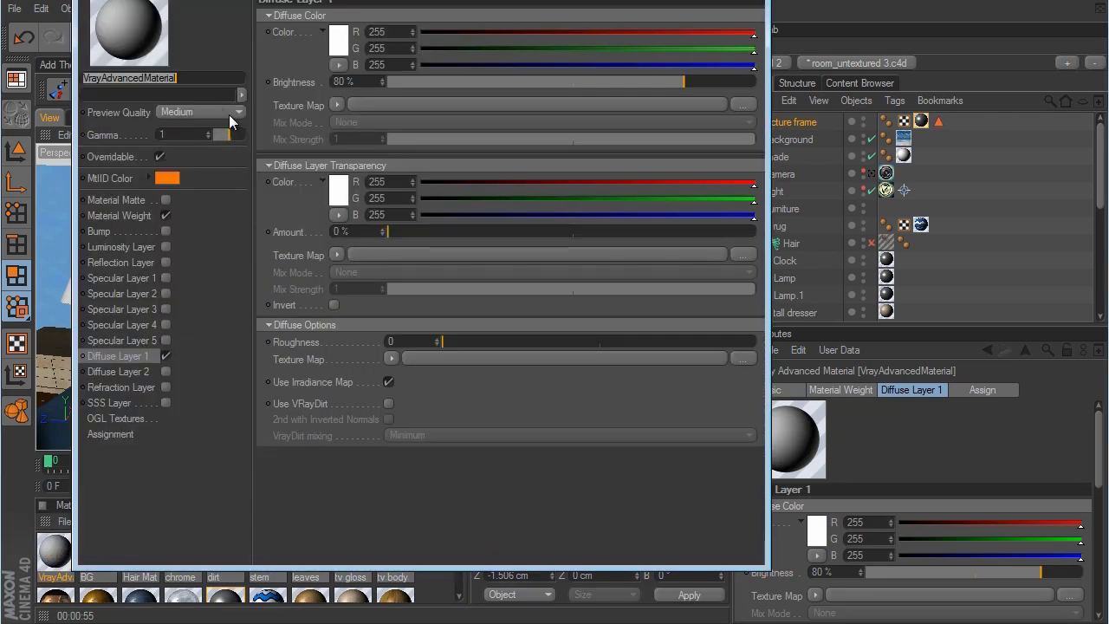
type("picture")
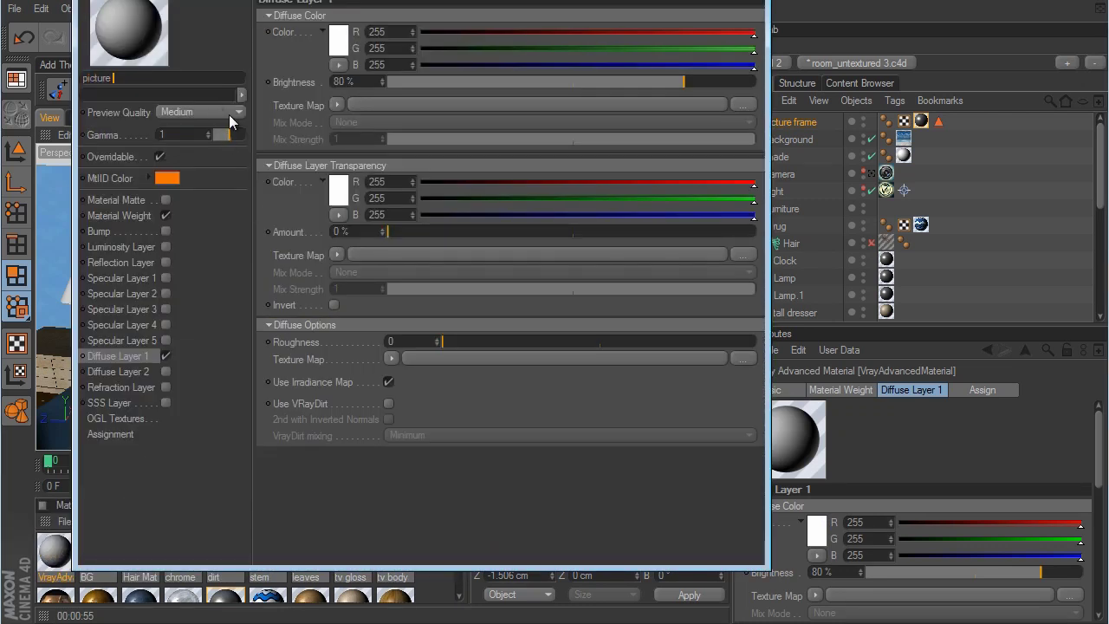
type(" for frame")
key("BackSpace")
key("BackSpace")
key("BackSpace")
key("BackSpace")
type("rame")
key("Return")
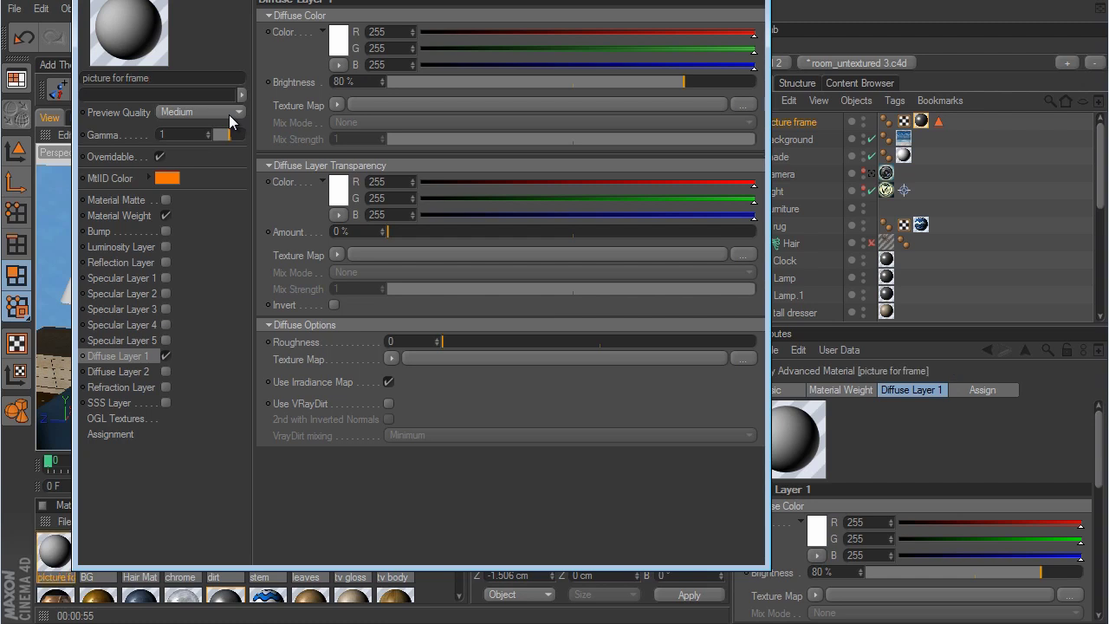
Enable the new material's Specular Layer 1 and load vrayintro1.tif as the Diffuse Layer 1 texture map.
left_click(165, 278)
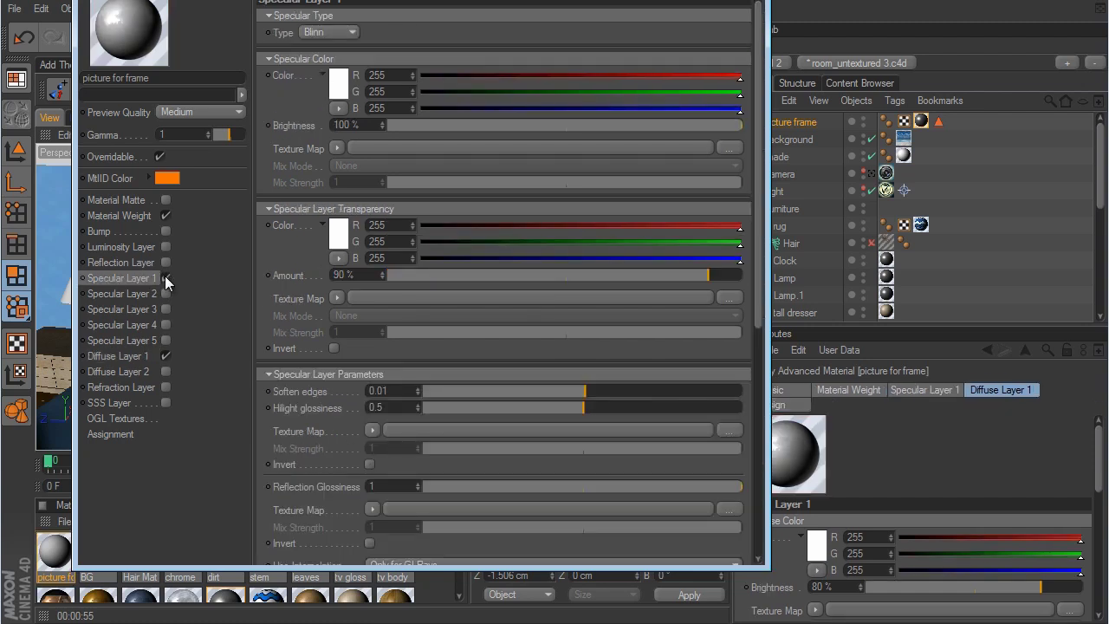
left_click(126, 358)
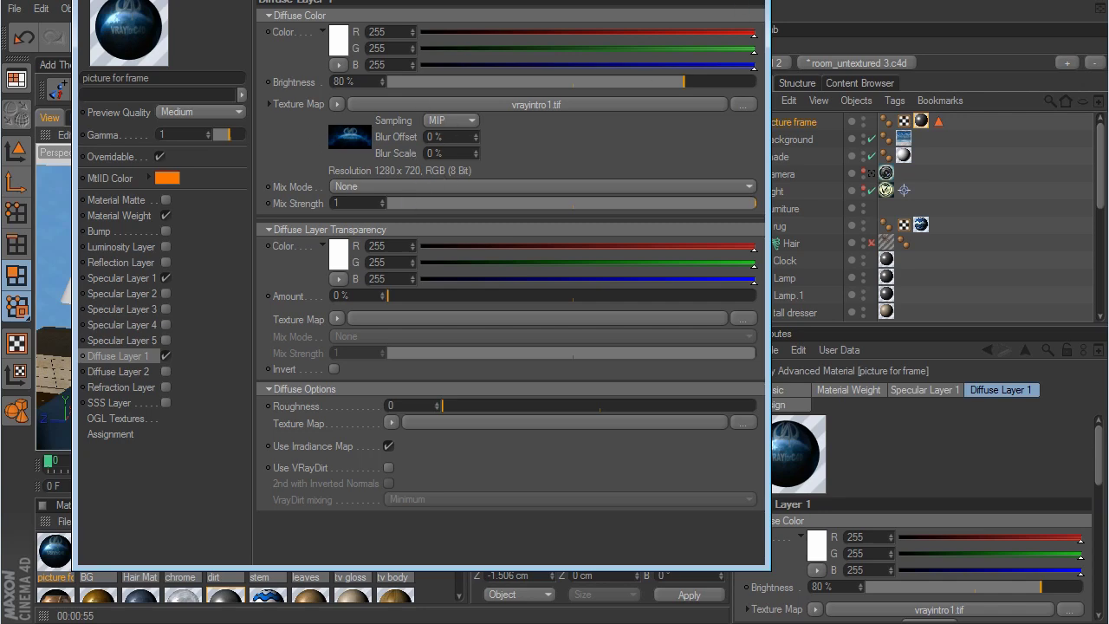
left_click(747, 0)
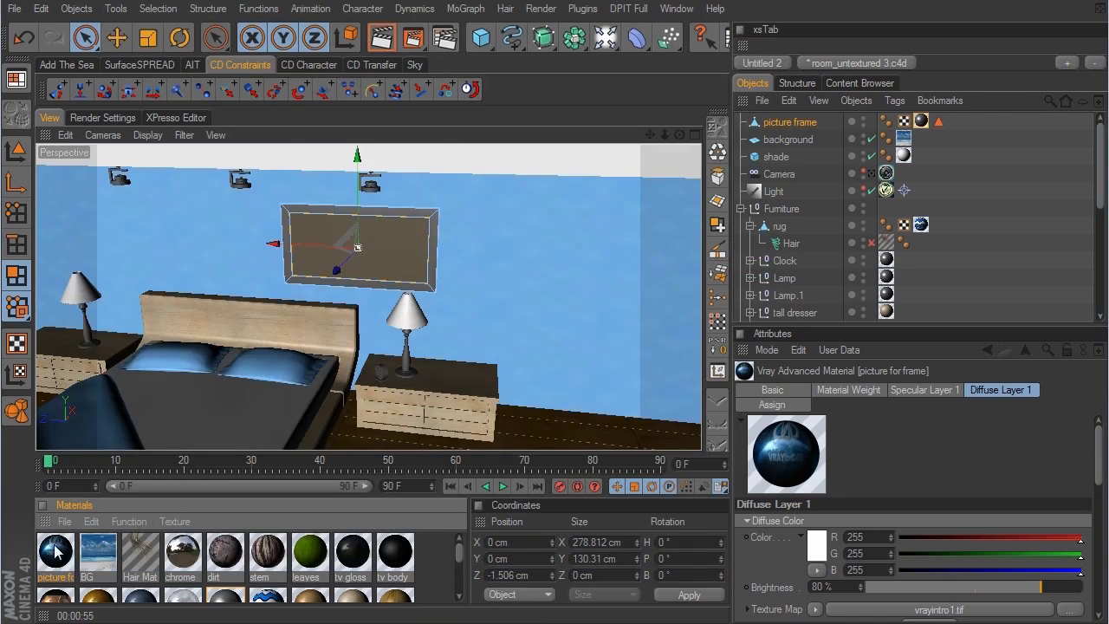
Apply the picture for frame material to the picture frame, restricted to the picture selection with Cubic projection.
left_click_drag(55, 551, 805, 122)
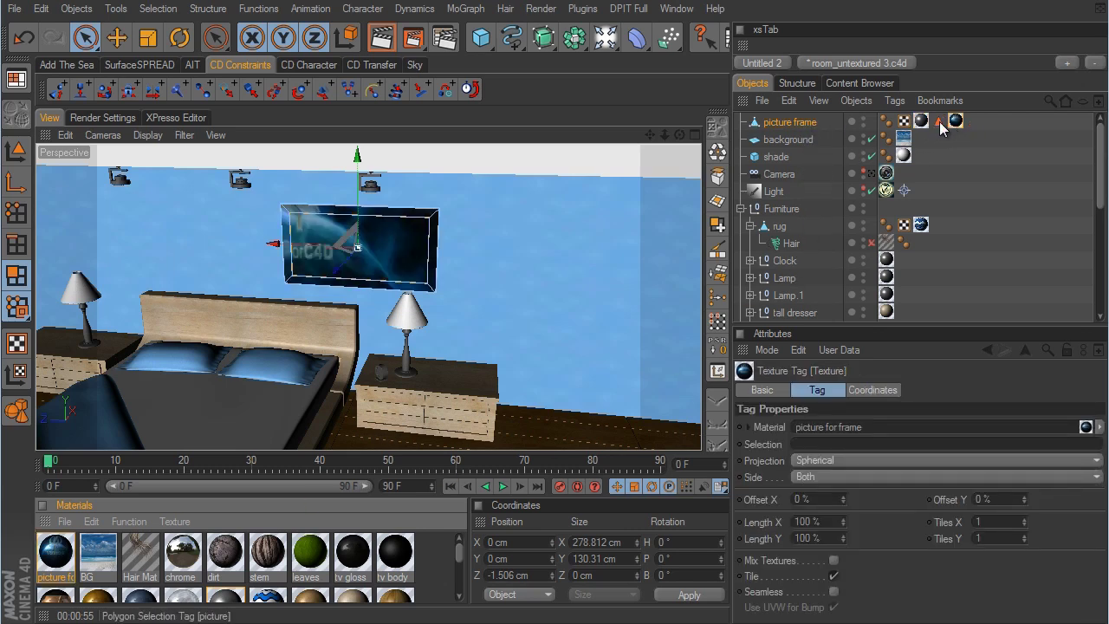
left_click_drag(941, 128, 858, 449)
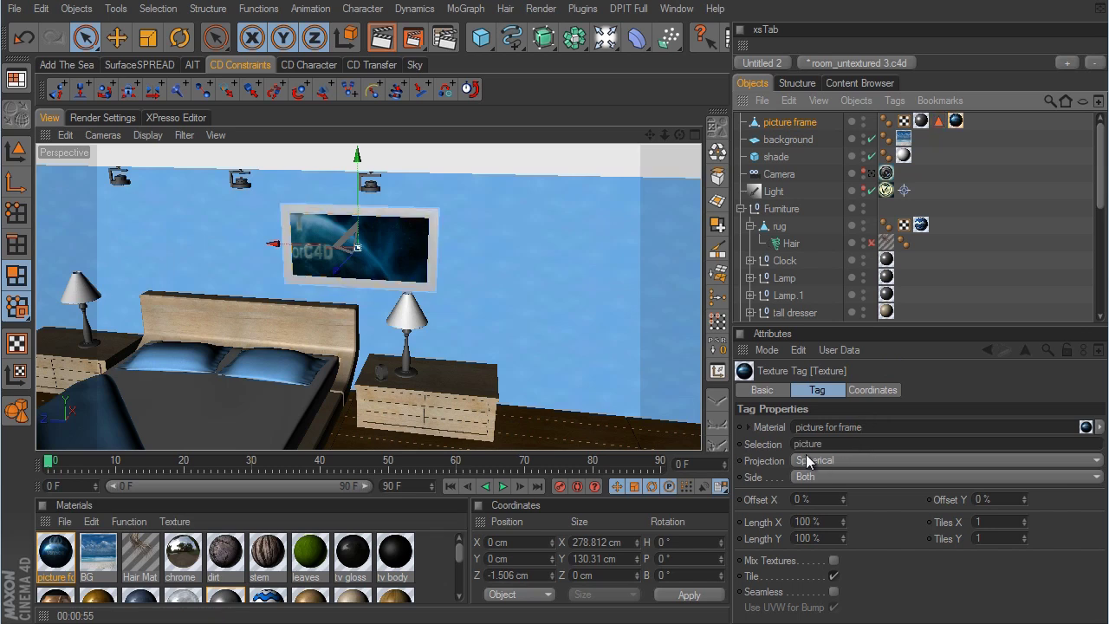
left_click(830, 459)
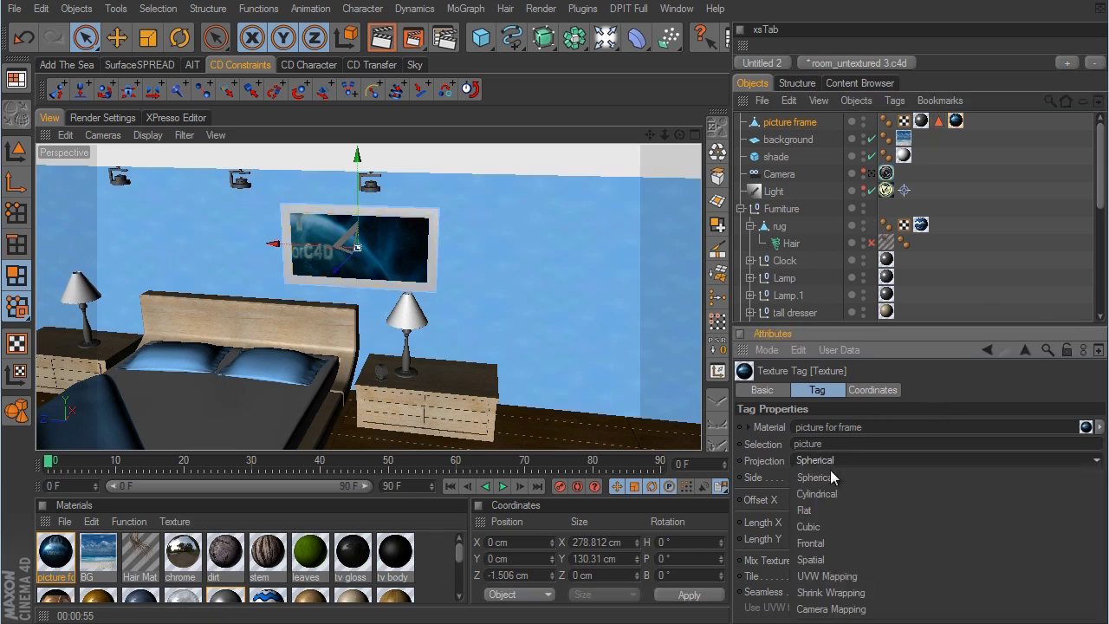
left_click(824, 527)
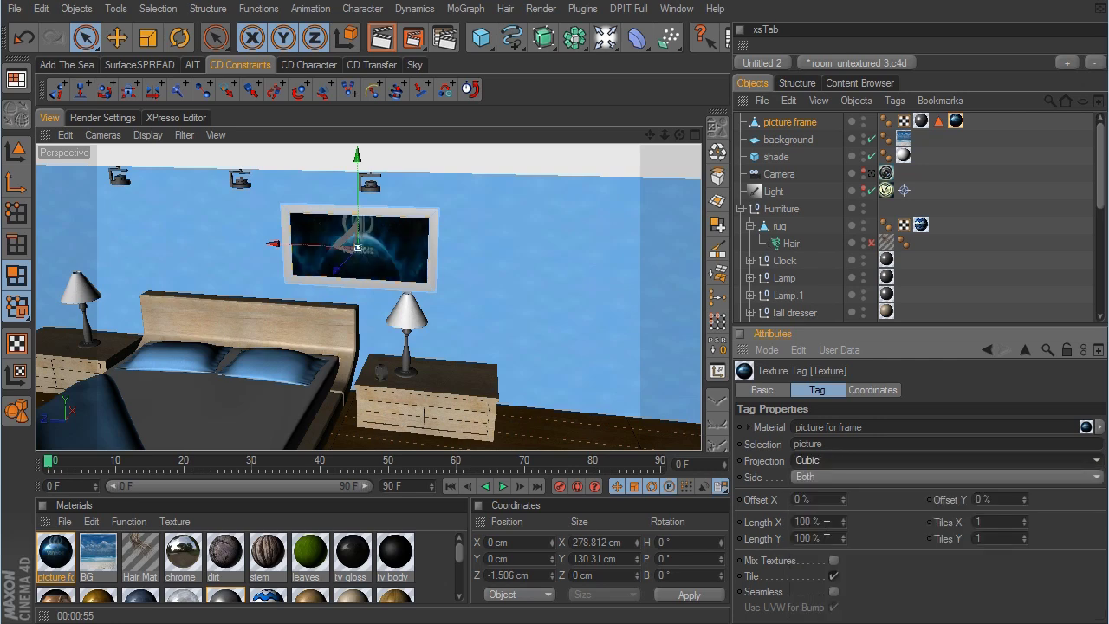
Fit the picture texture inside the frame: scale its axis to about 119.7 x 75.77 x 119.7 cm and move it to about -5.84 cm in Y.
left_click_drag(646, 338, 654, 364, "alt")
right_click_drag(651, 357, 814, 347, "alt")
left_click(21, 372)
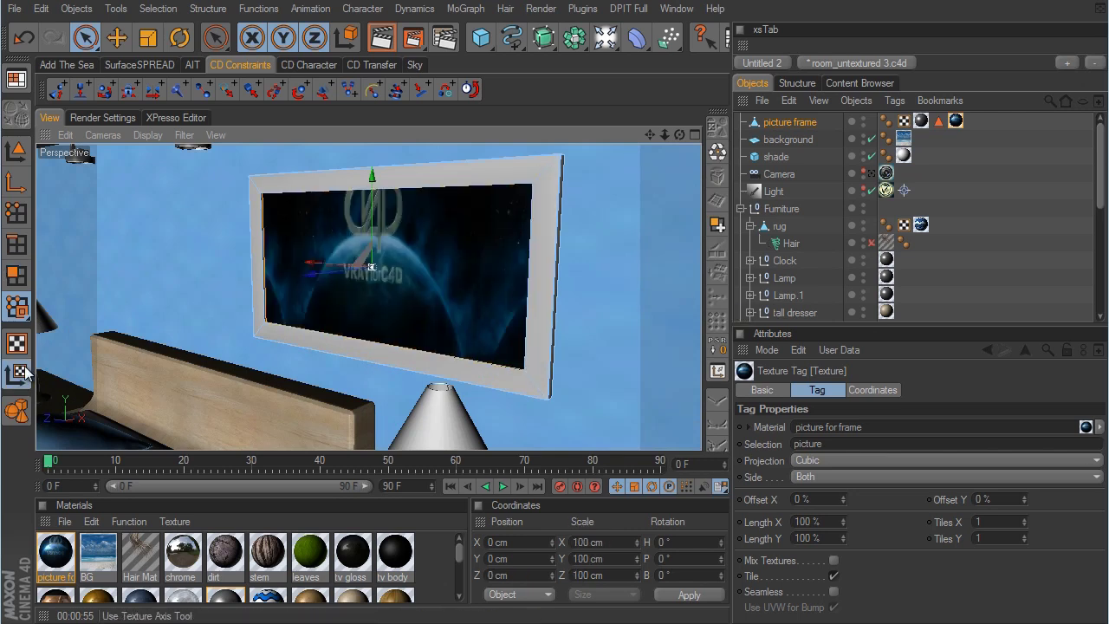
left_click(148, 38)
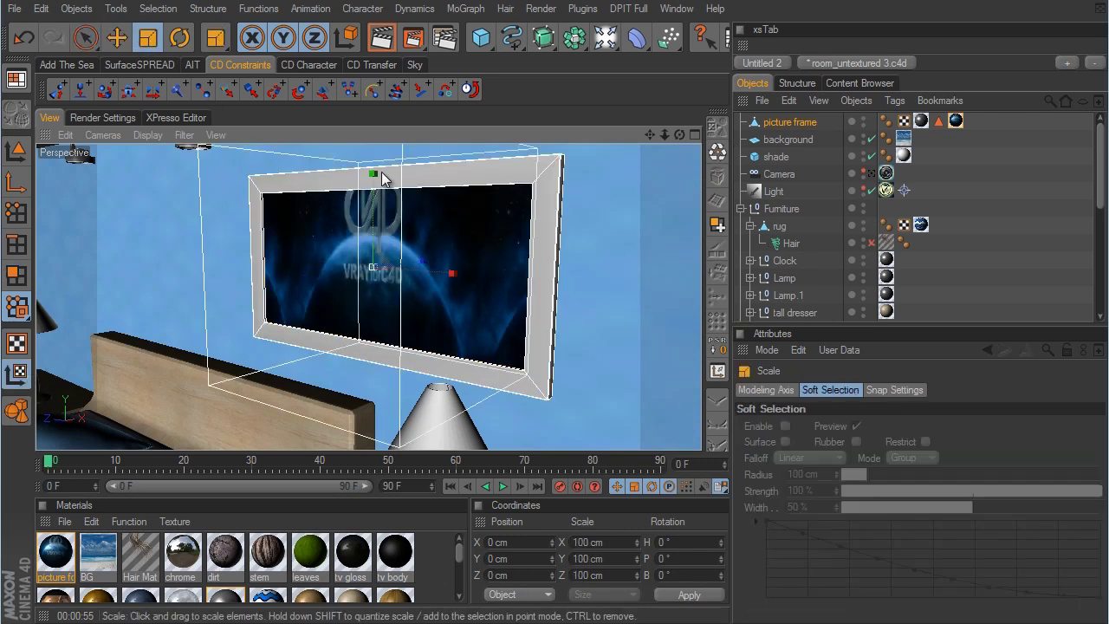
left_click_drag(373, 174, 648, 341)
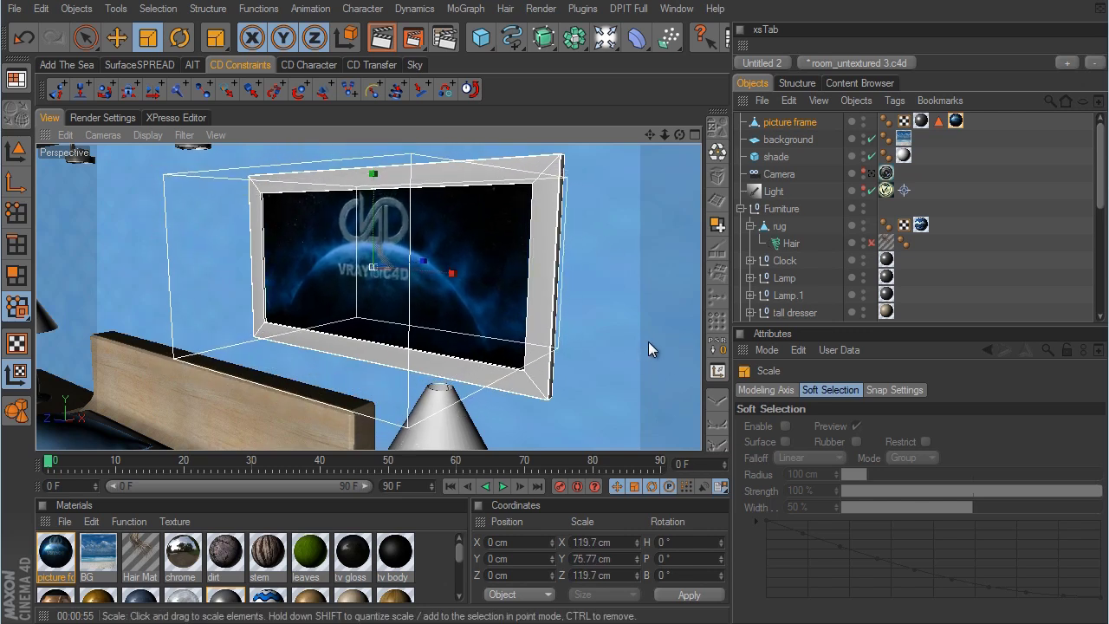
left_click(117, 38)
left_click_drag(374, 182, 651, 339)
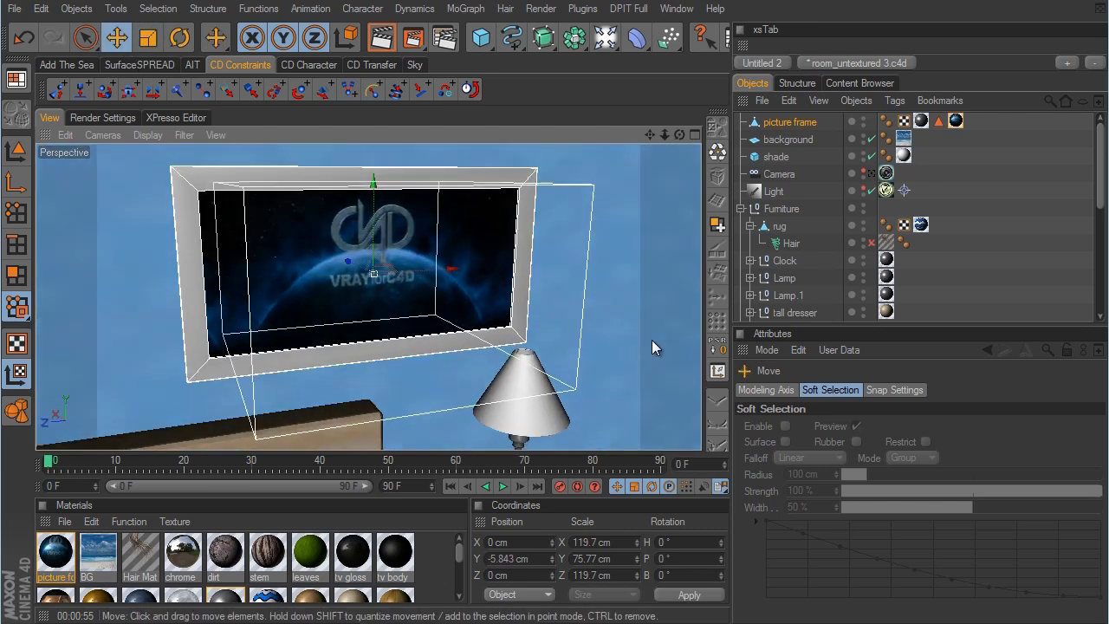
left_click(982, 220)
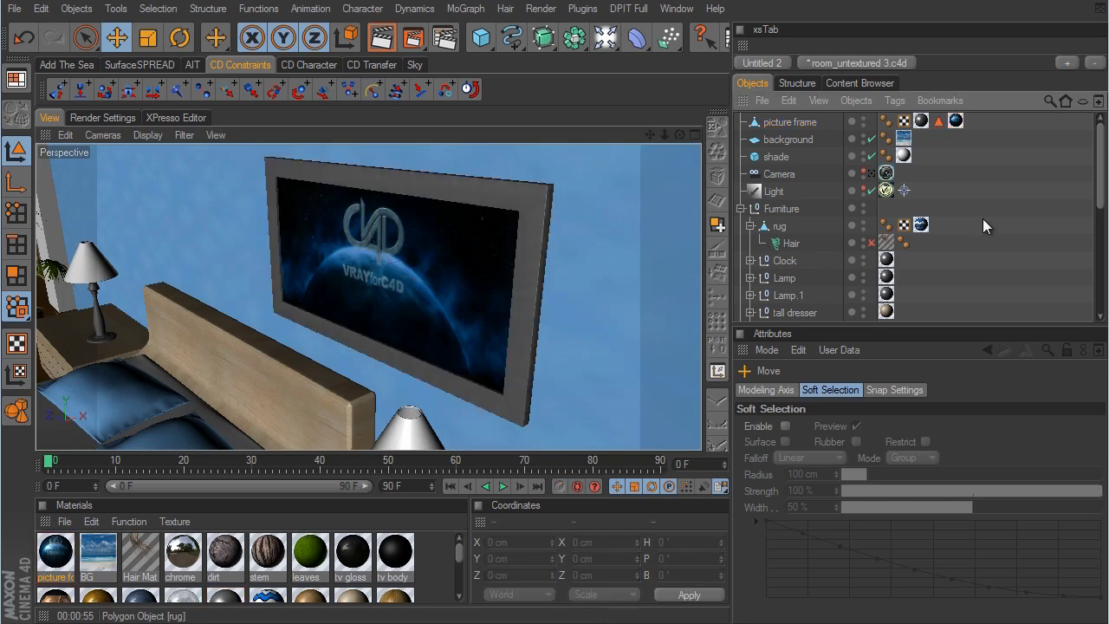
Duplicate the picture frame and move the copy about 495.8 cm along the wall, above the other night stand.
left_click(802, 121)
left_click_drag(803, 124, 801, 130, "ctrl")
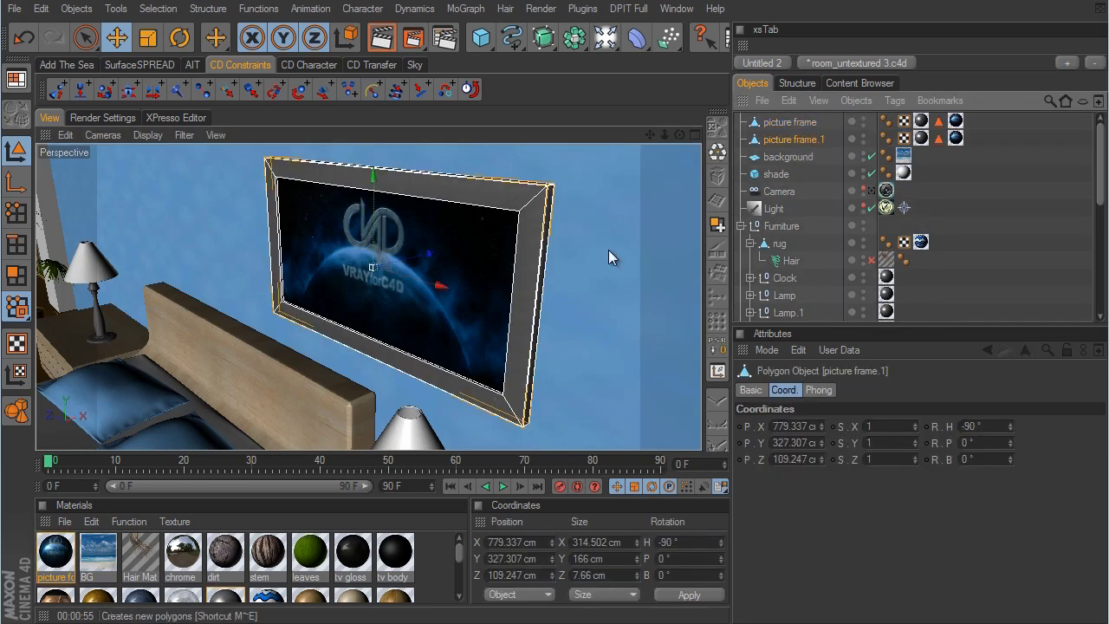
scroll(610, 341, "down", 3)
left_click_drag(645, 341, 757, 344, "alt")
left_click_drag(632, 260, 655, 347)
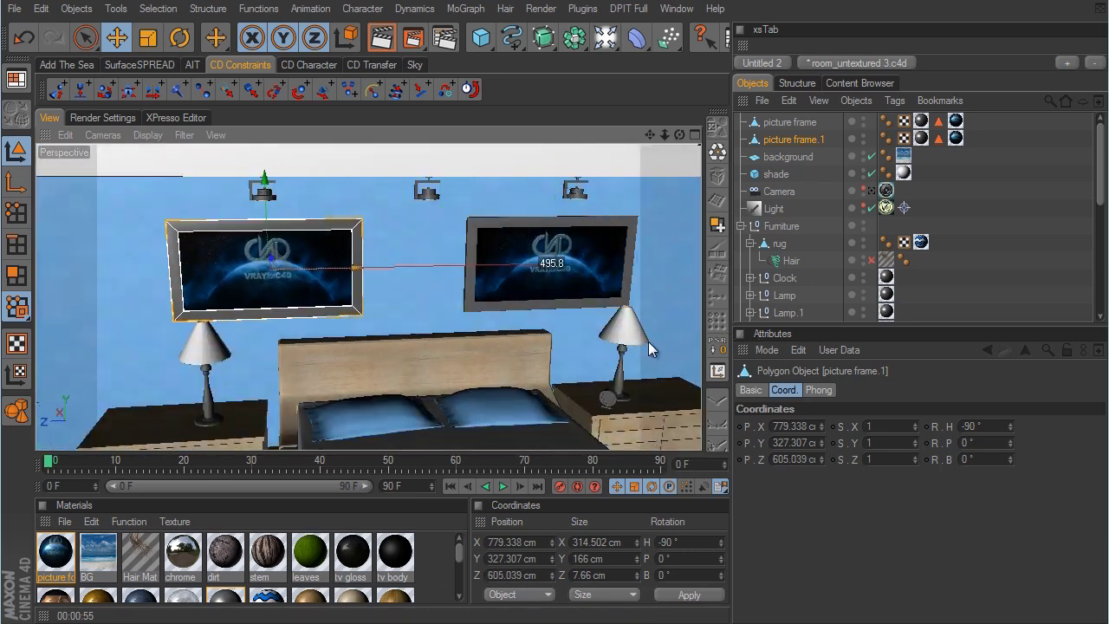
Look through the scene Camera and re-enable the rug's Hair object.
left_click(869, 192)
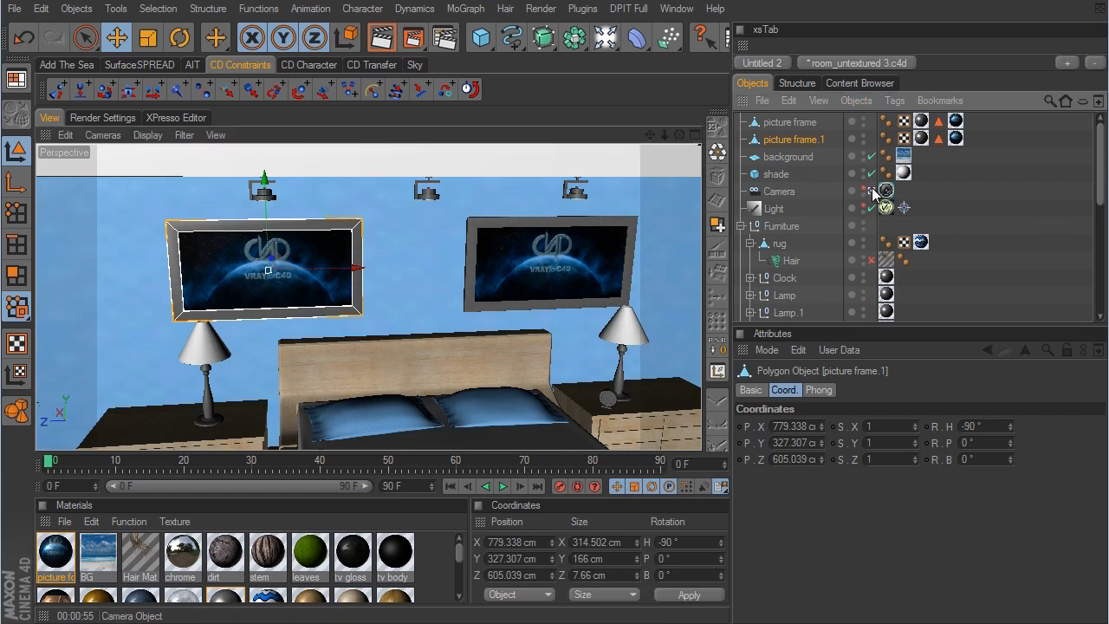
left_click(990, 247)
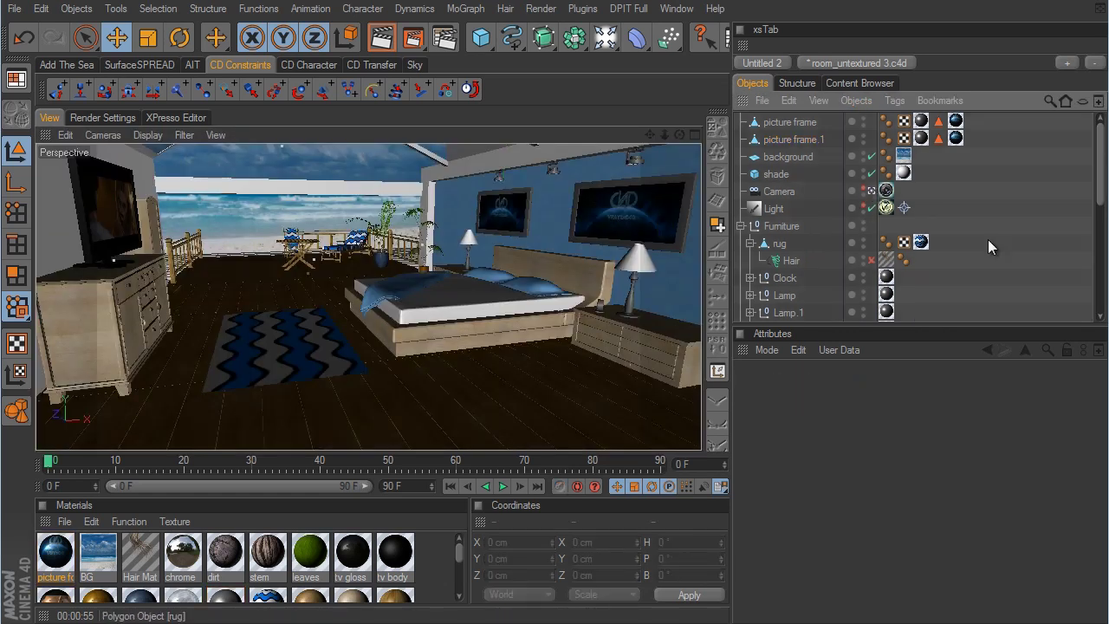
left_click(870, 260)
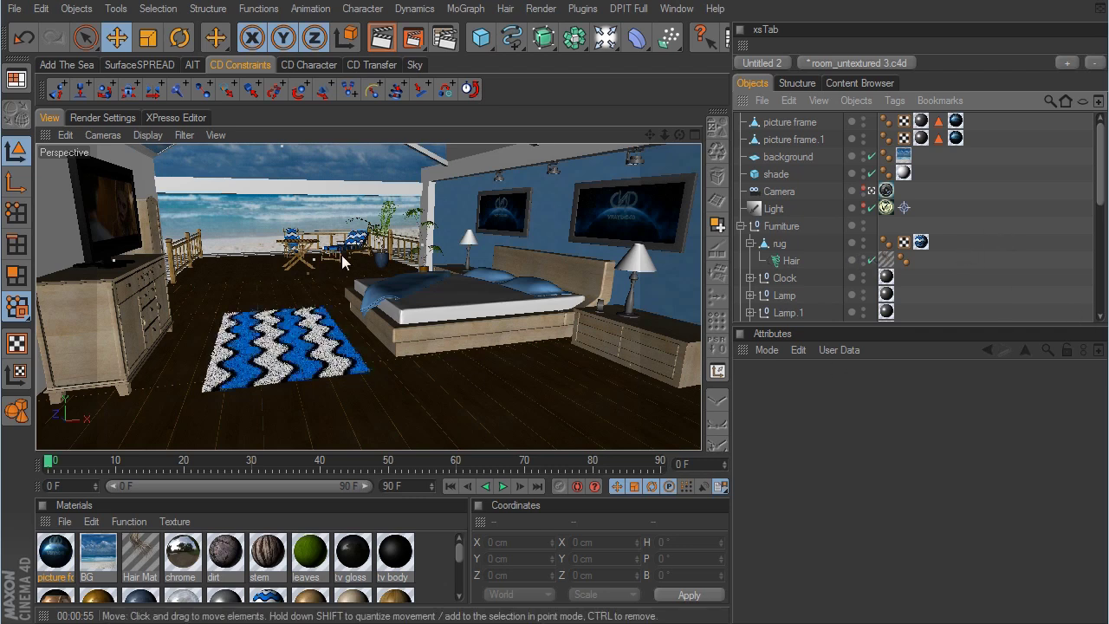
left_click_drag(1099, 151, 1098, 266)
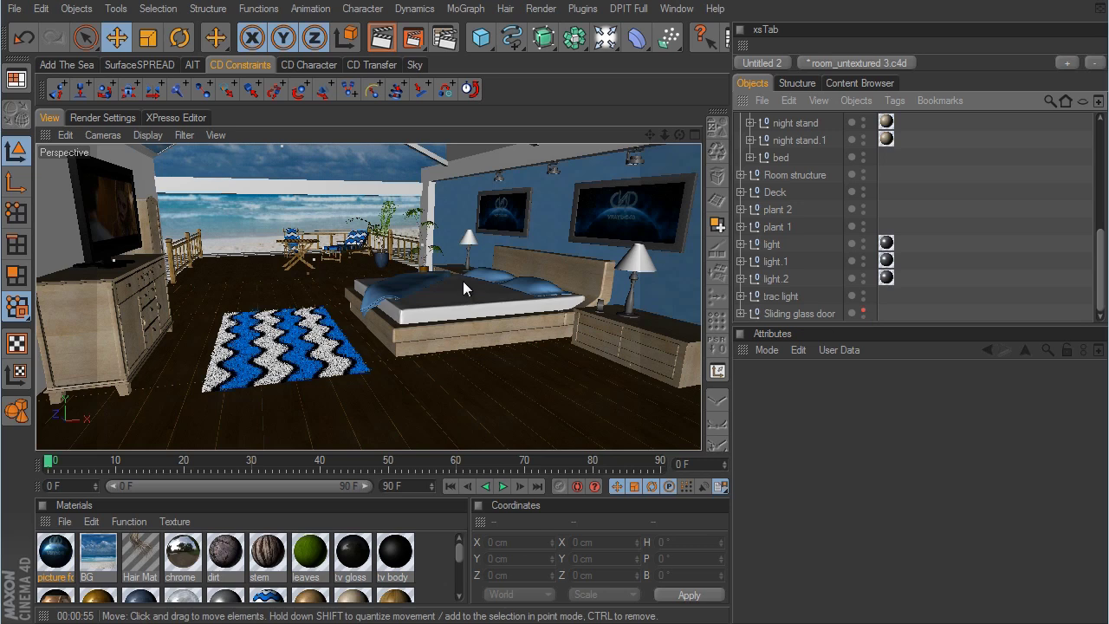
Review the VrayBridge antialiasing render settings and set the DMC Sampler noise threshold to 0.05.
left_click(111, 117)
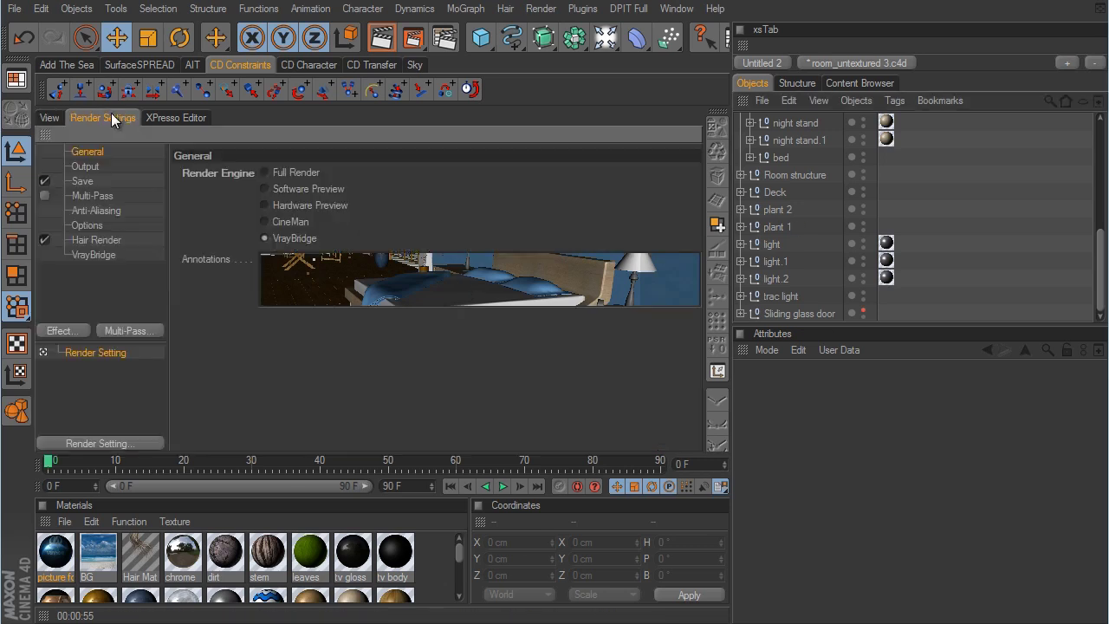
left_click(97, 256)
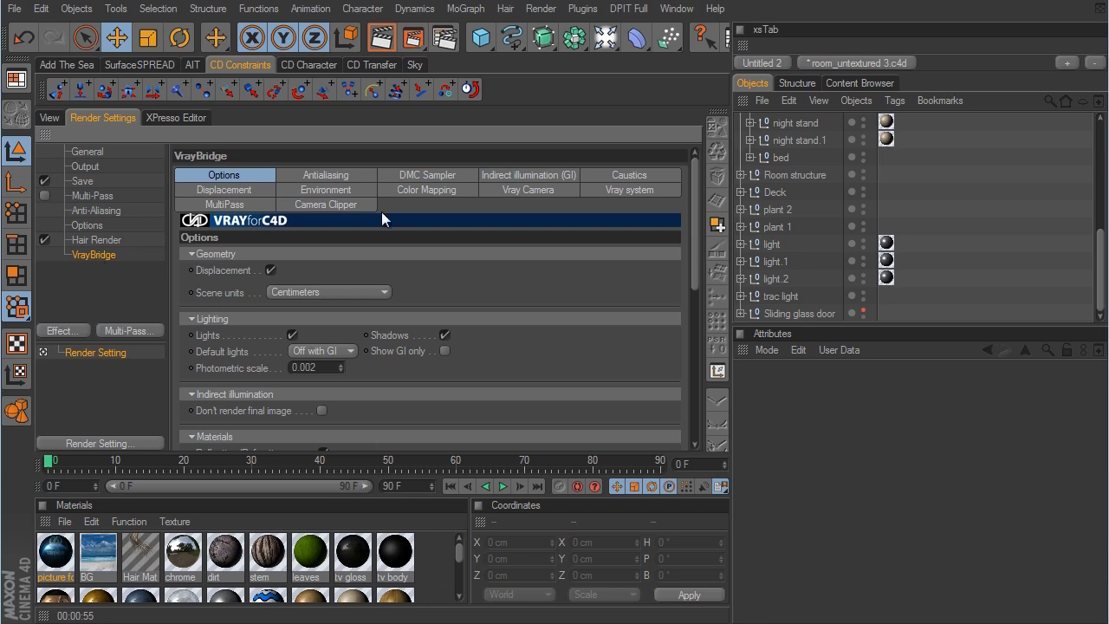
left_click(345, 177)
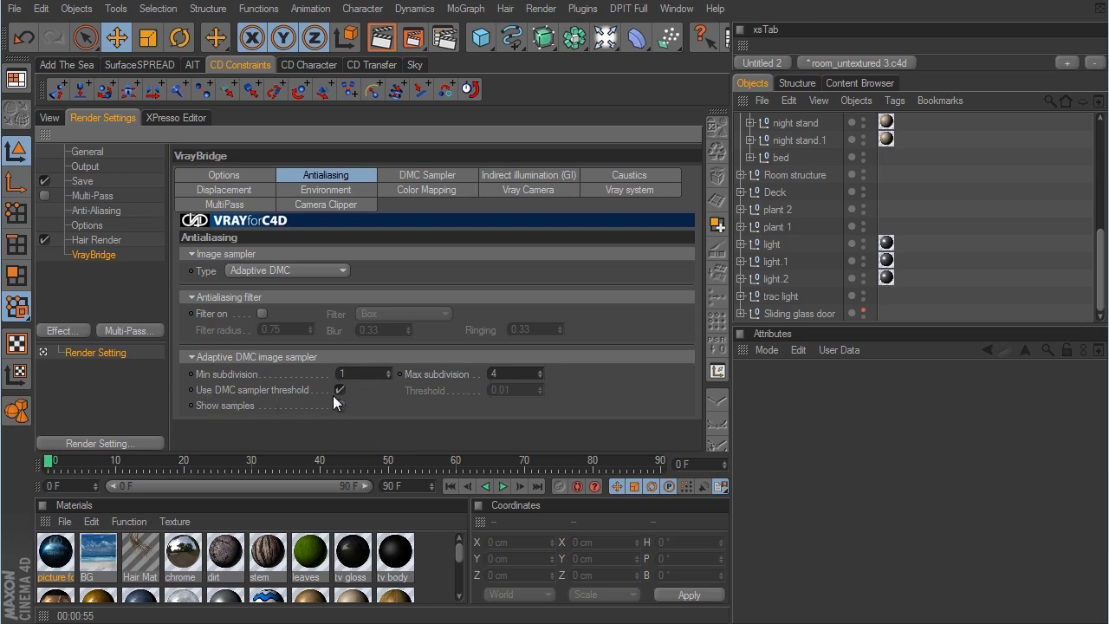
left_click(421, 175)
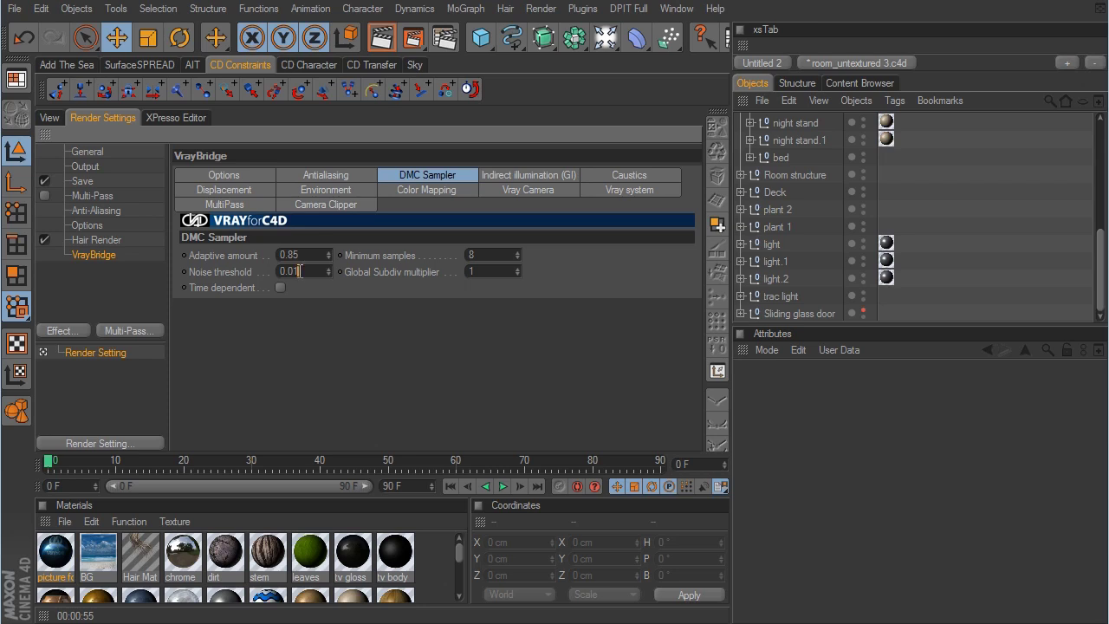
key("BackSpace")
type("5")
left_click(376, 310)
Set the VrayBridge indirect illumination preset to 04_IR-LC_high.
left_click(554, 171)
left_click(625, 257)
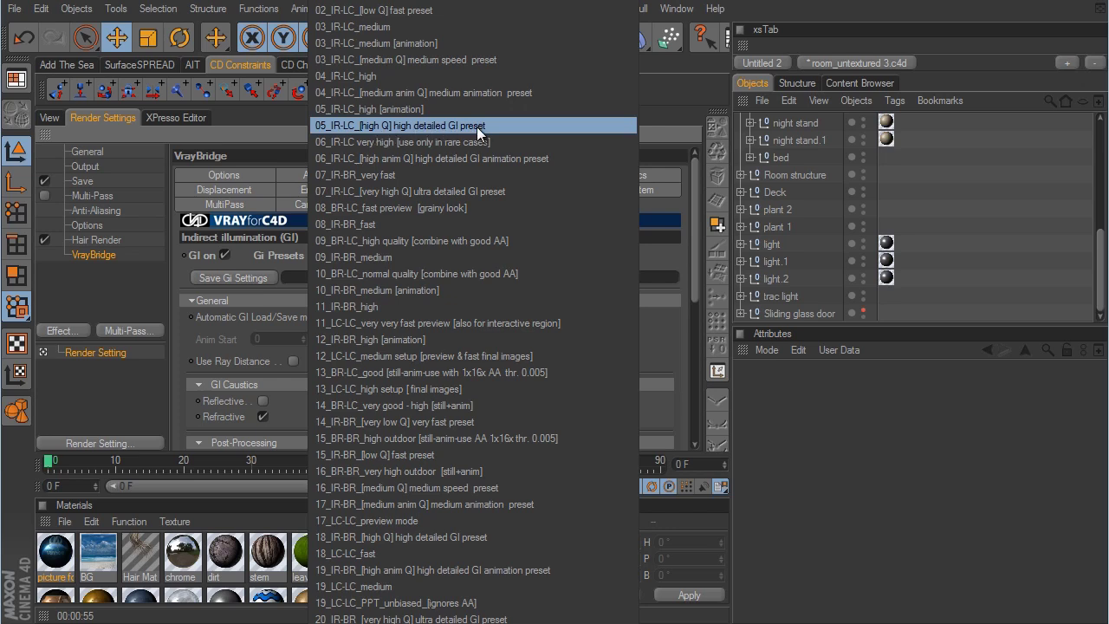
left_click(382, 76)
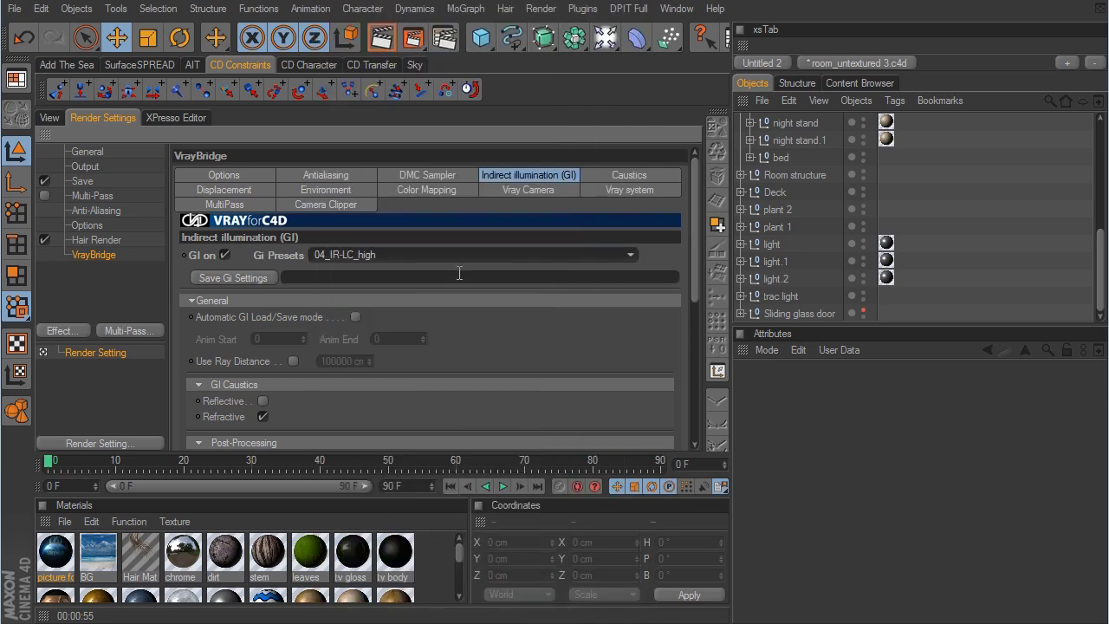
Check the output size, render the scene to the Picture Viewer and fit the viewer window to the screen.
left_click(90, 165)
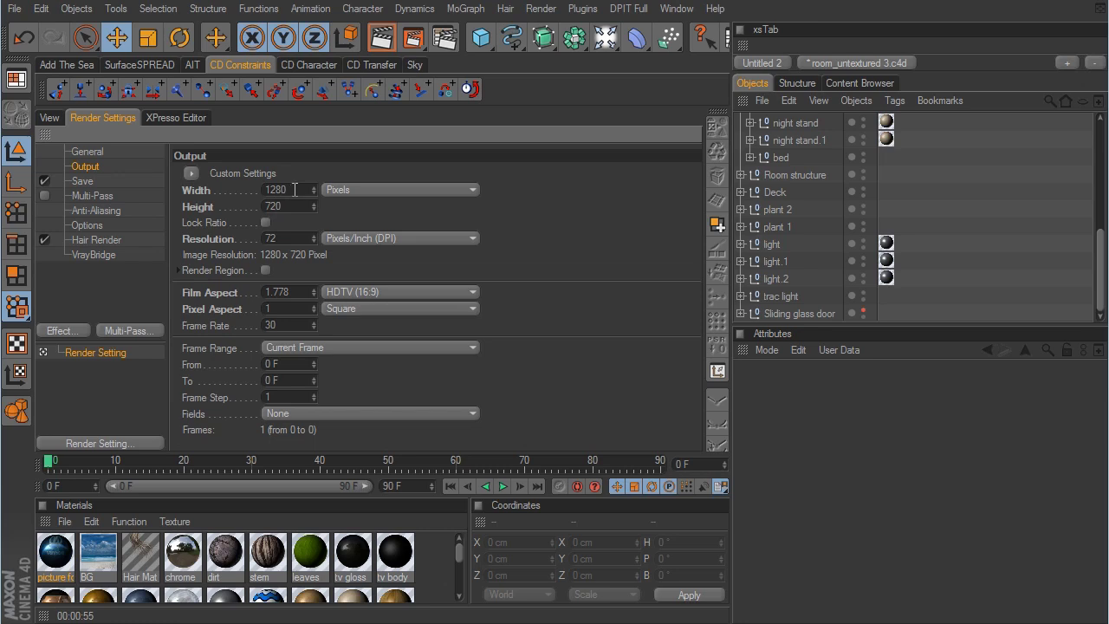
left_click(57, 116)
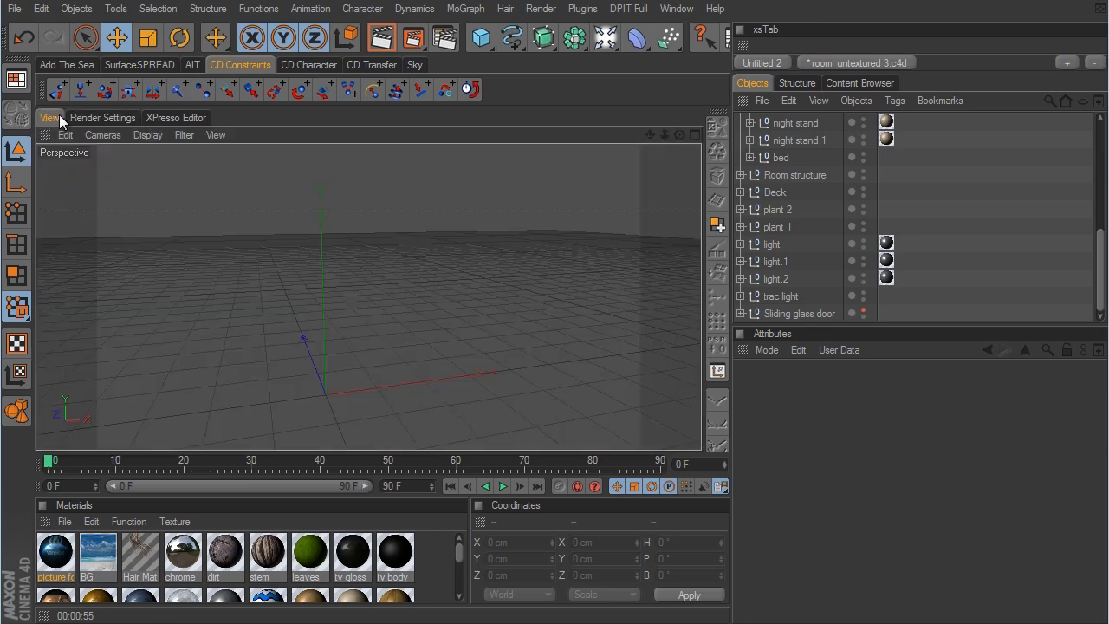
left_click(415, 39)
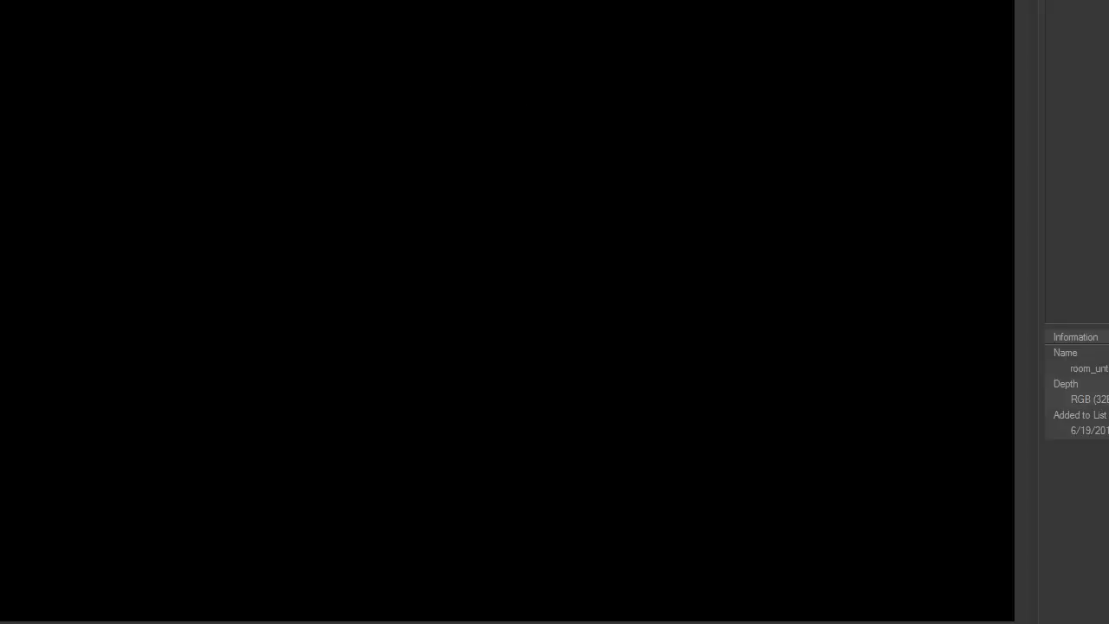
left_click_drag(1108, 623, 1091, 618)
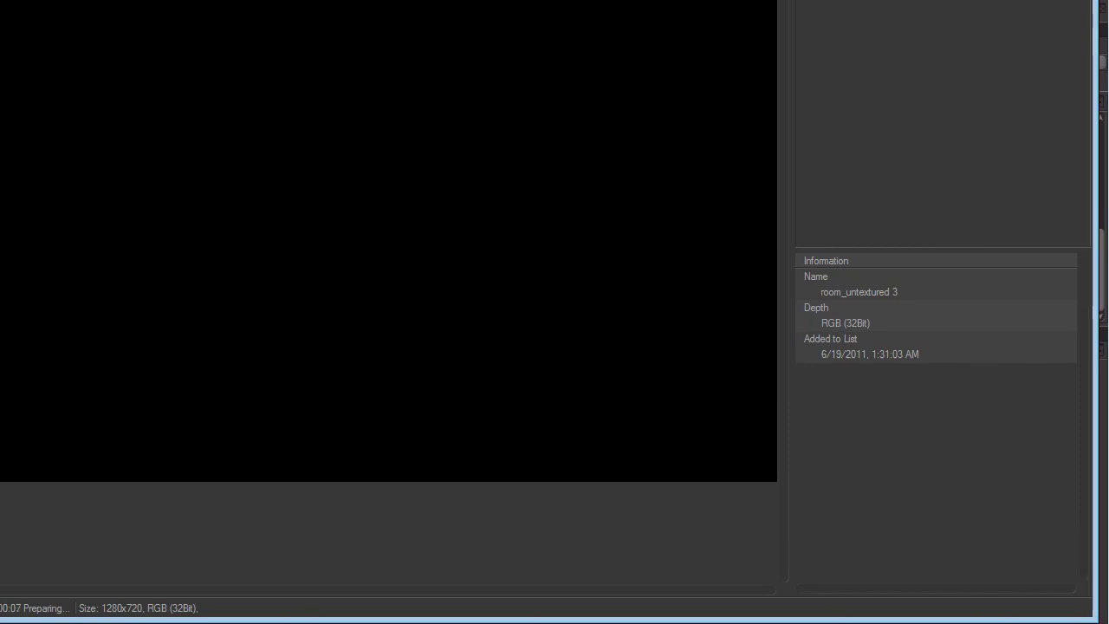
mouse_move(0, 620)
left_mouse_down()
mouse_move(3, 604)
mouse_move(10, 611)
left_mouse_up()
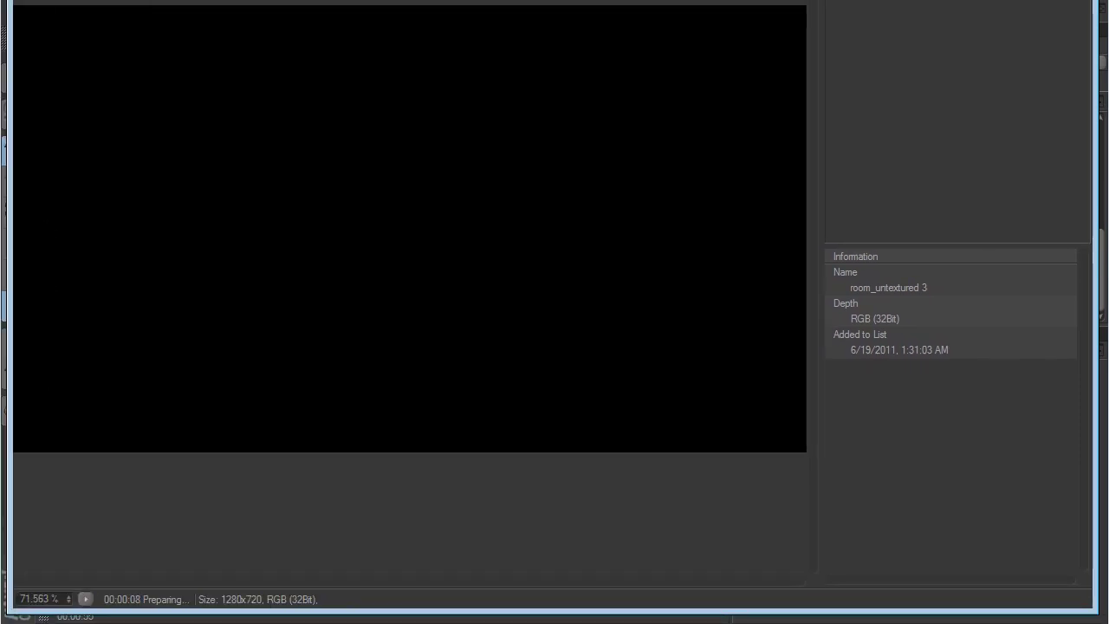
left_click_drag(1020, 0, 1022, 0)
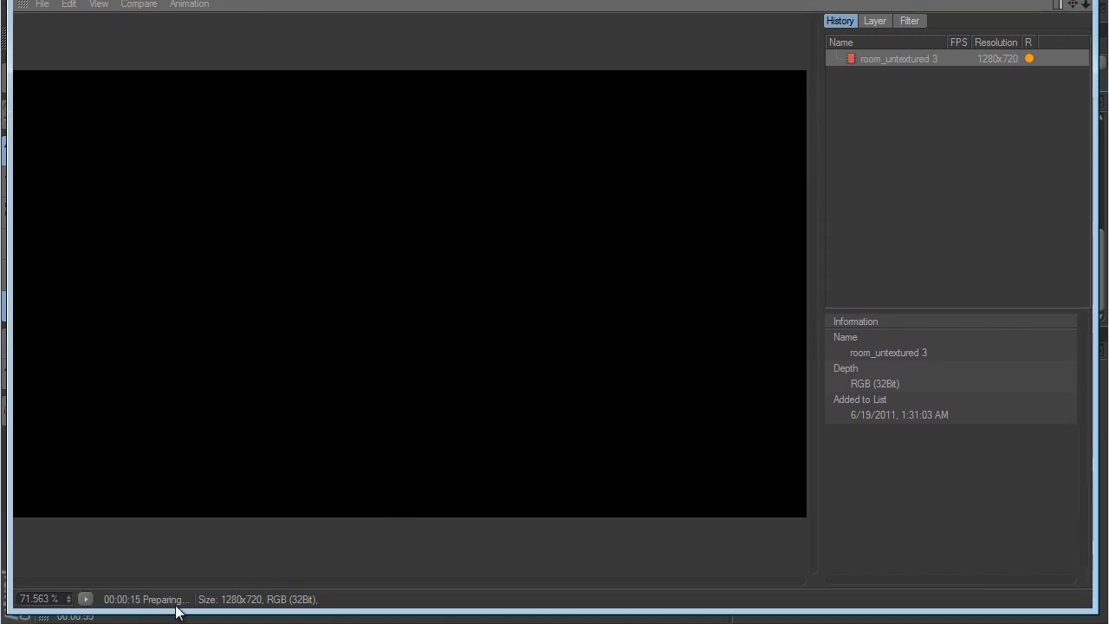
Examine the rug, picture frames, TV, floor and beach backdrop in the finished render at 100 %, and put the Picture Viewer away.
scroll(531, 280, "down", 1)
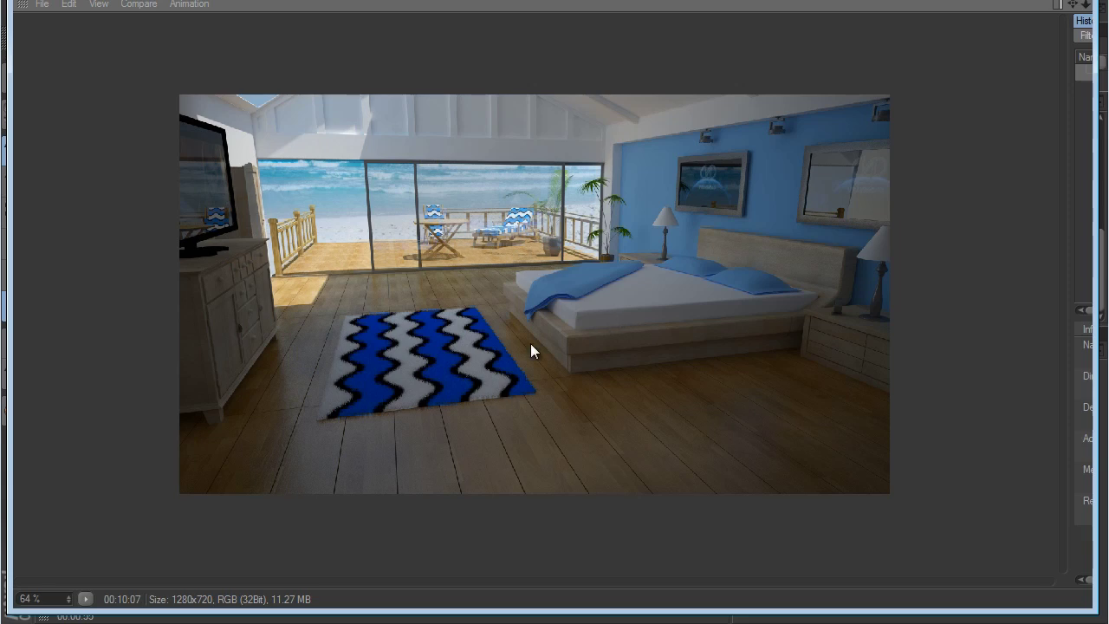
scroll(496, 376, "up", 4)
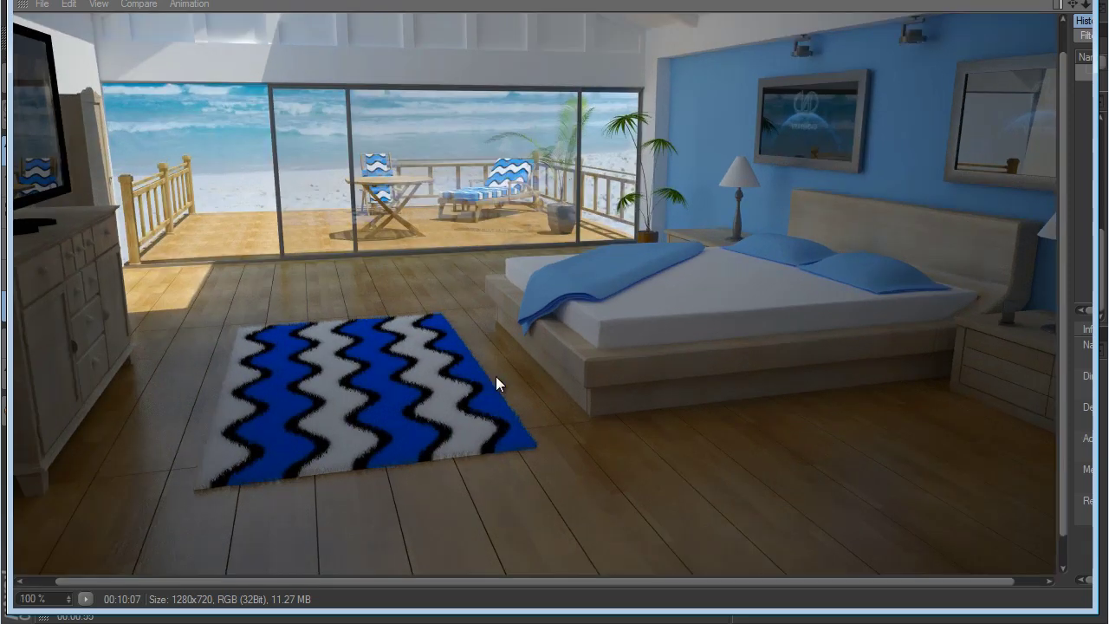
left_click_drag(899, 149, 574, 296)
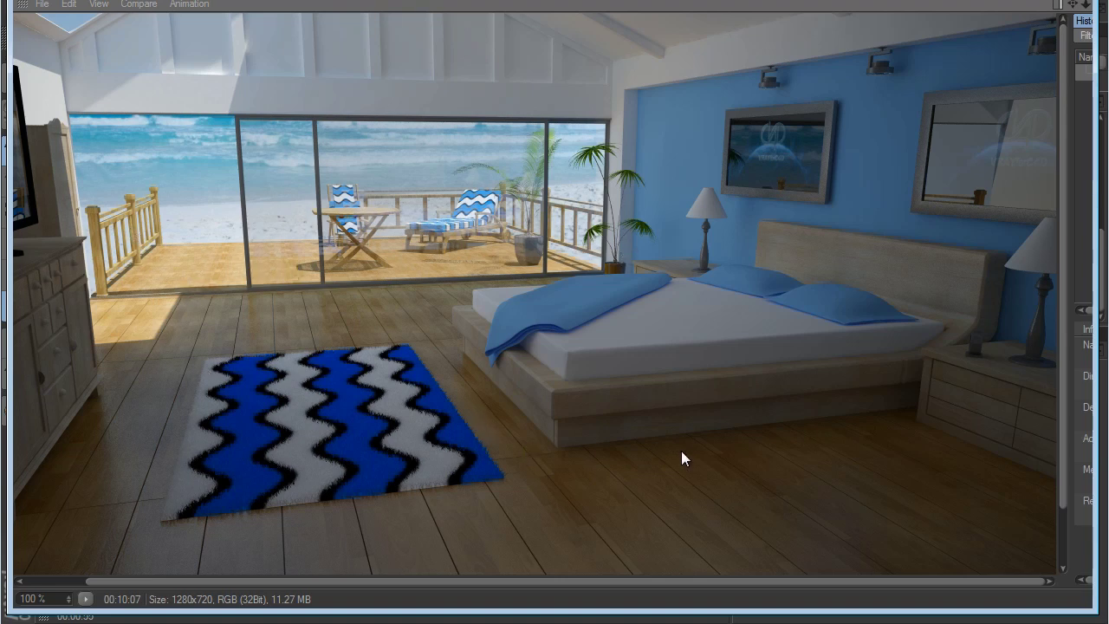
scroll(763, 455, "down", 3)
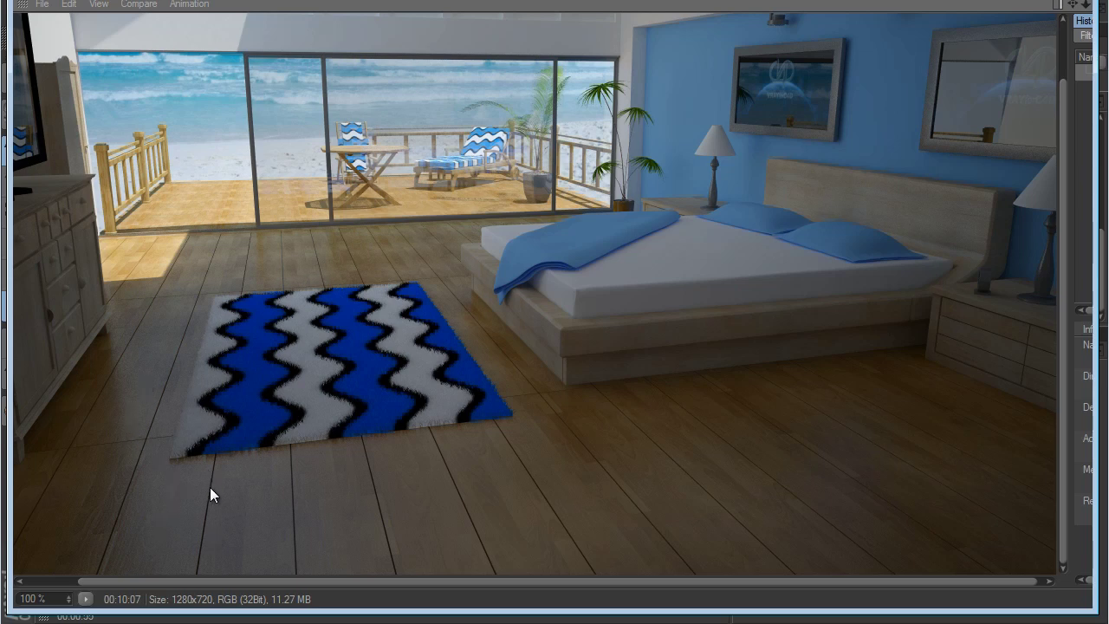
left_click_drag(863, 261, 460, 477)
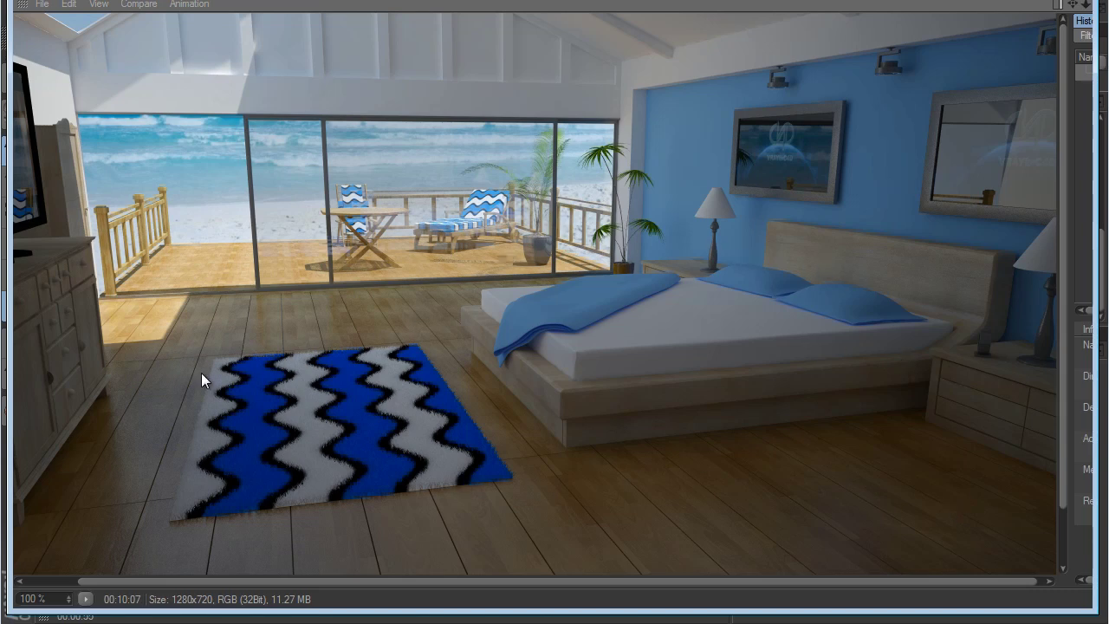
left_click_drag(203, 376, 641, 381)
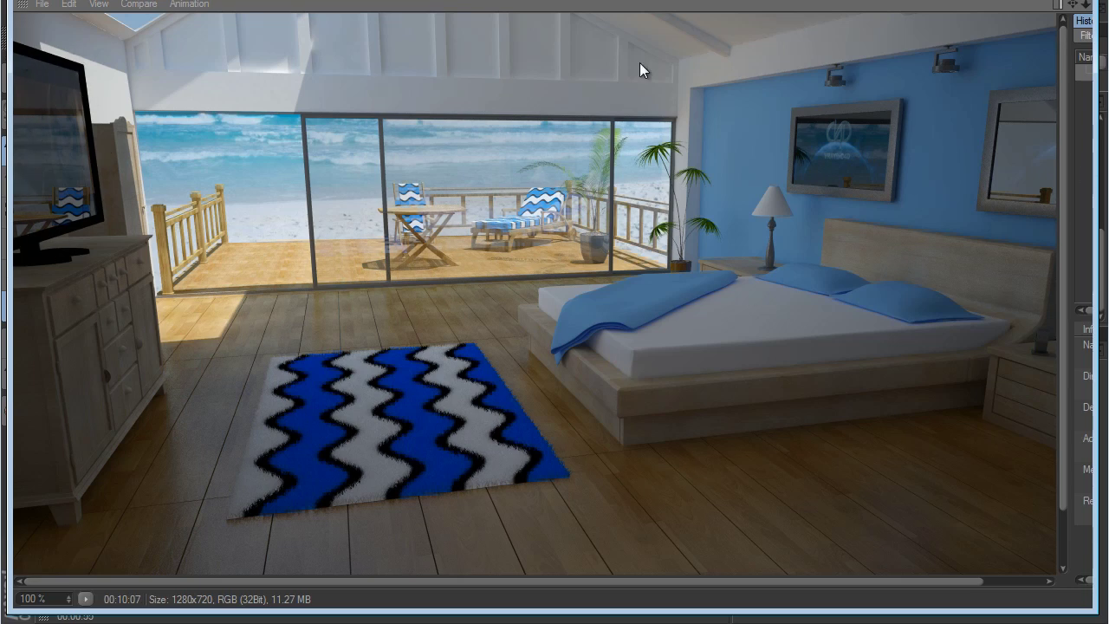
left_click(1086, 2)
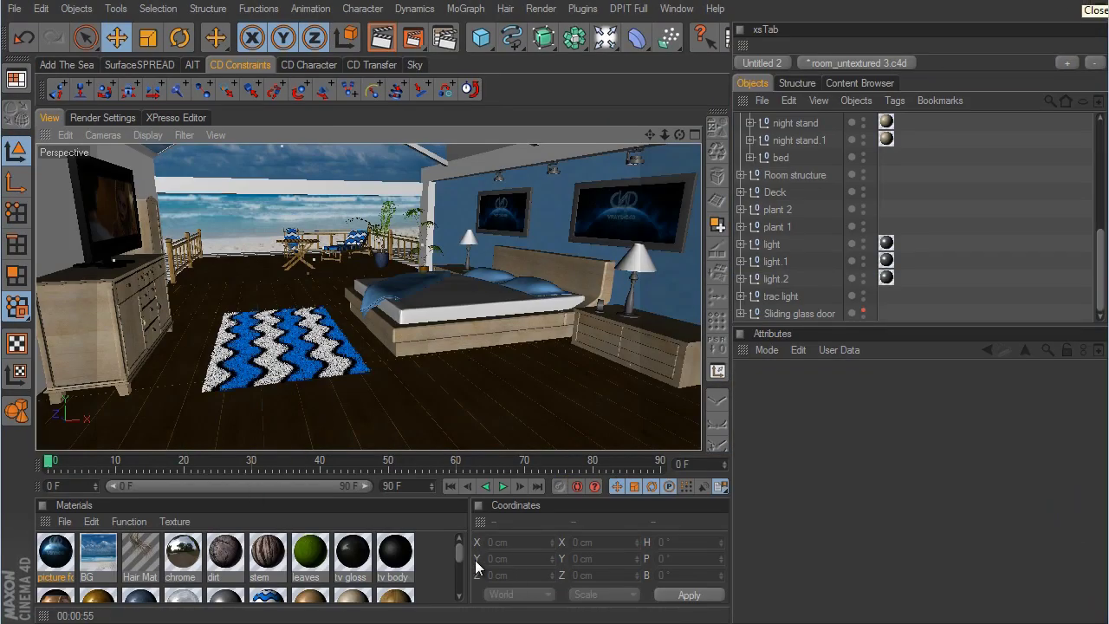
Set the texture map amount in the screen material's Luminosity Layer to 4.
left_click_drag(459, 549, 462, 565)
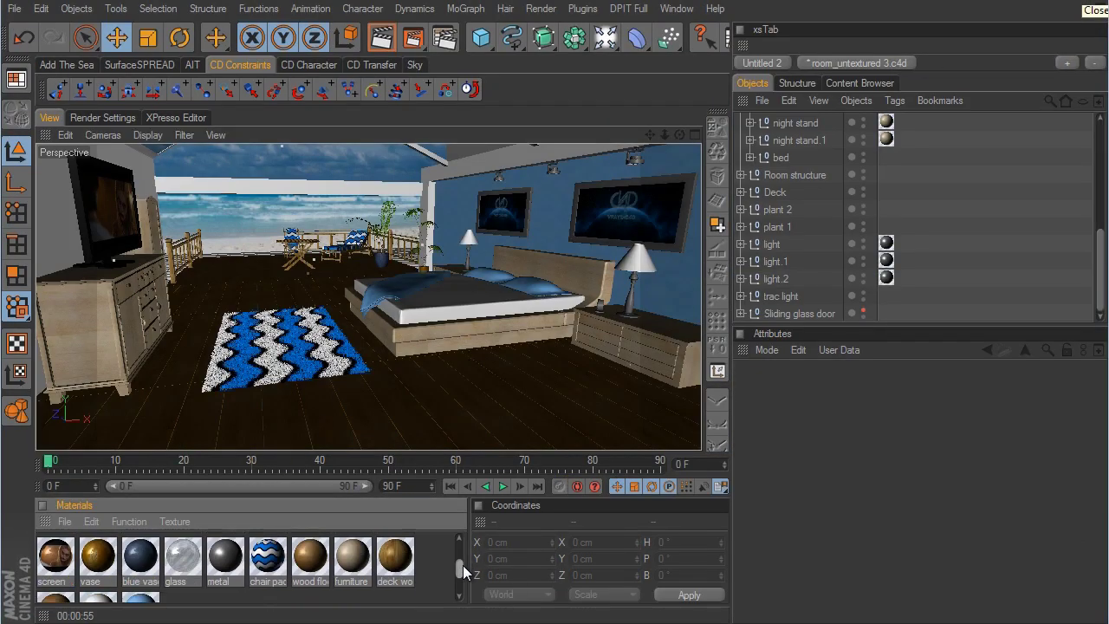
double_click(55, 559)
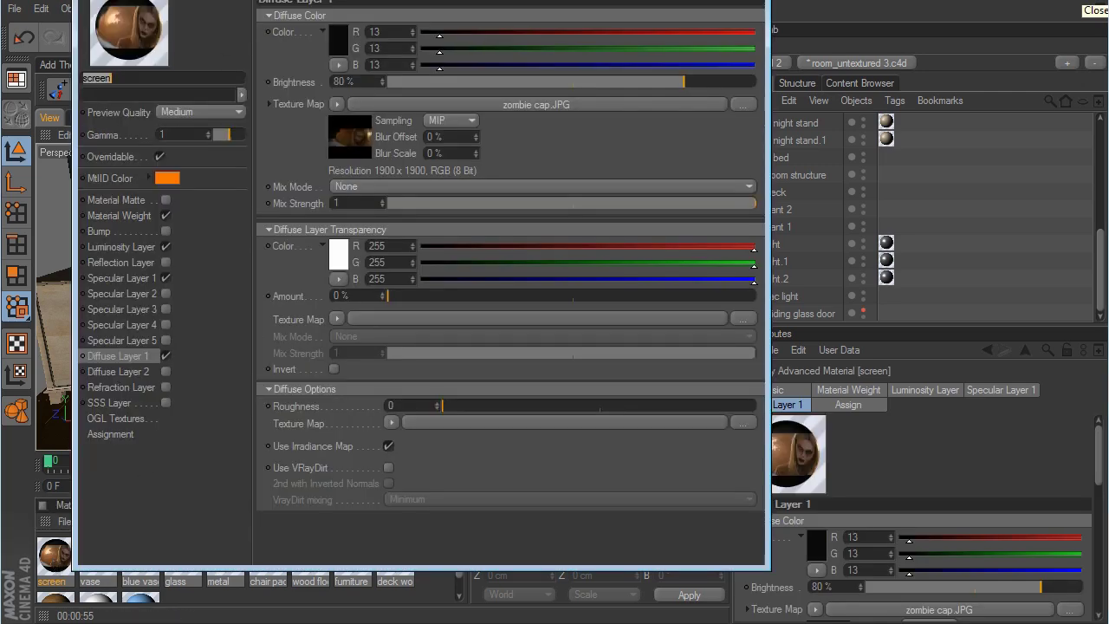
left_click_drag(255, 0, 250, 2)
left_click(112, 282)
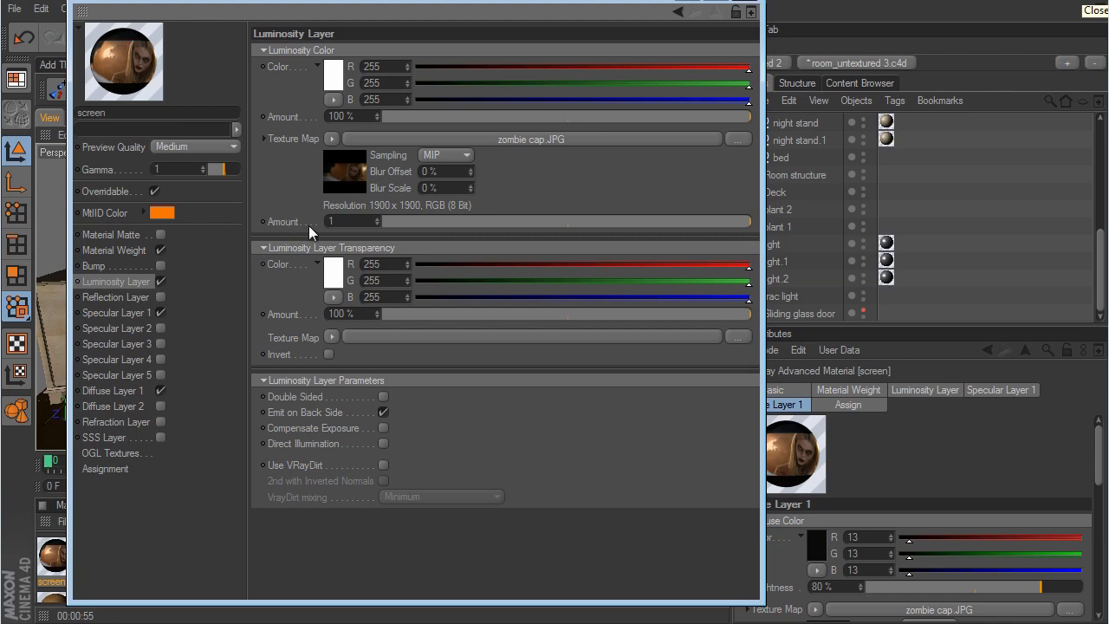
double_click(362, 222)
type("4")
key("Return")
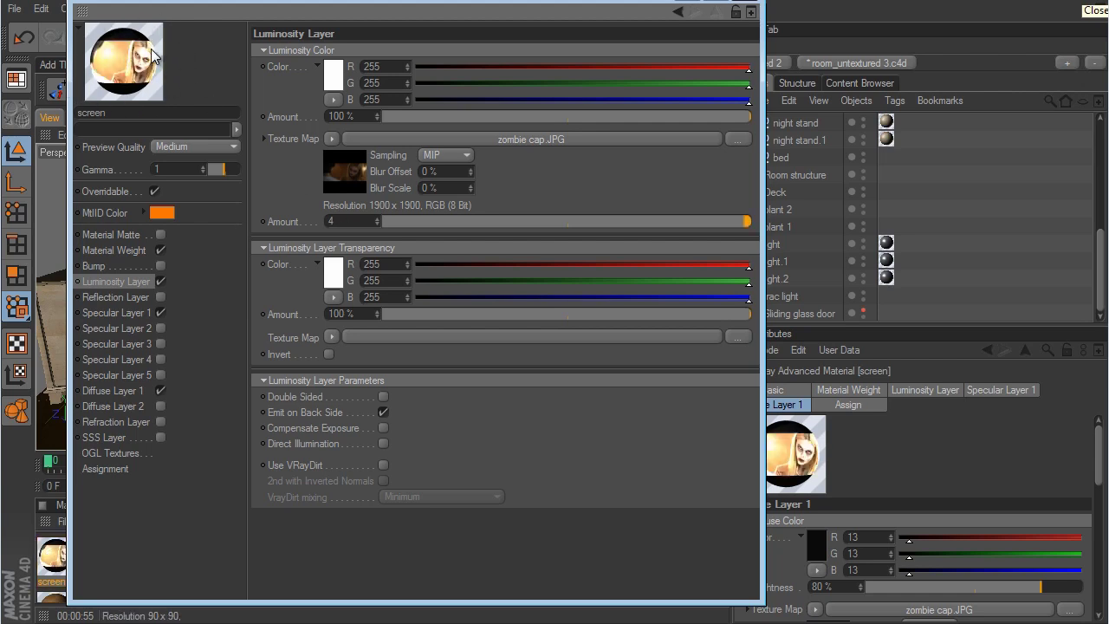
left_click_drag(234, 2, 520, 54)
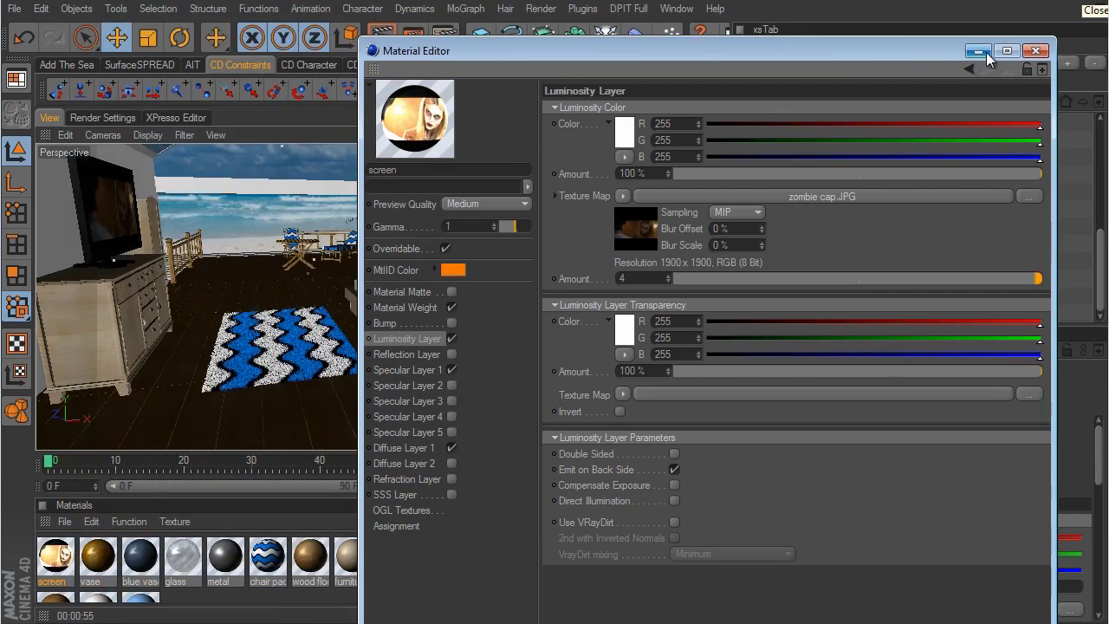
Put away the Material Editor, select the camera and reframe its view on the TV and dresser.
left_click_drag(941, 53, 838, 43)
left_click(935, 41)
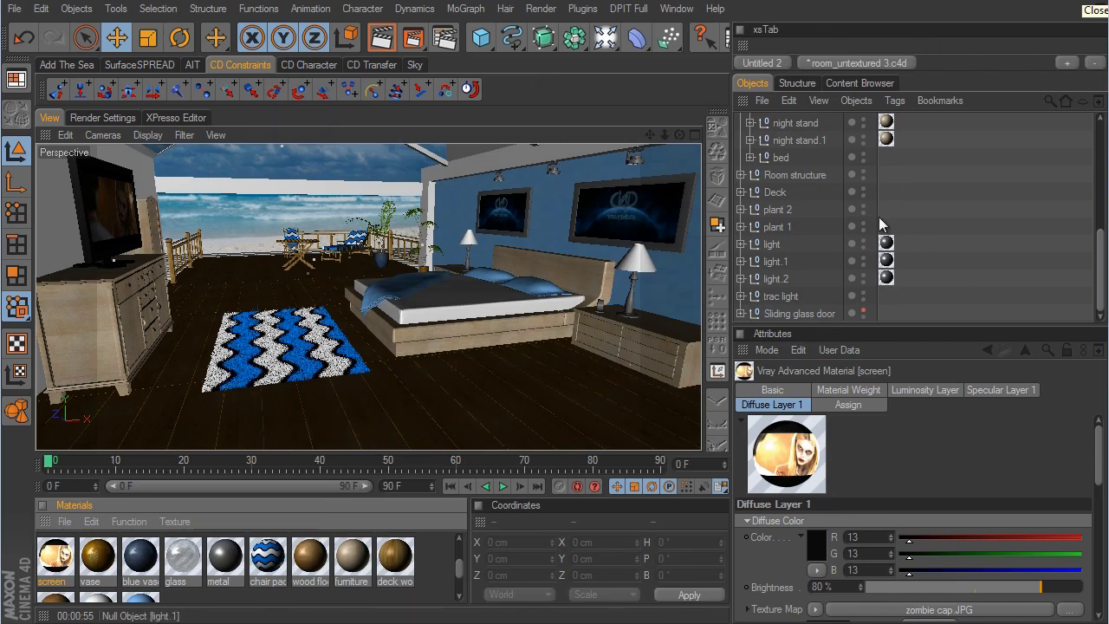
scroll(879, 223, "up", 6)
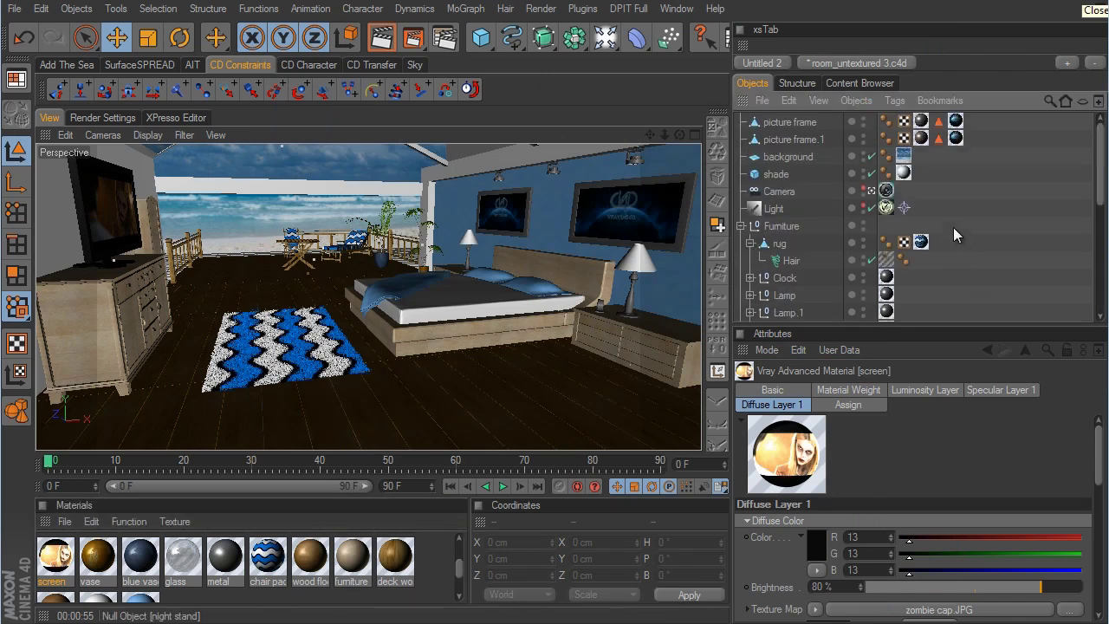
left_click(779, 191)
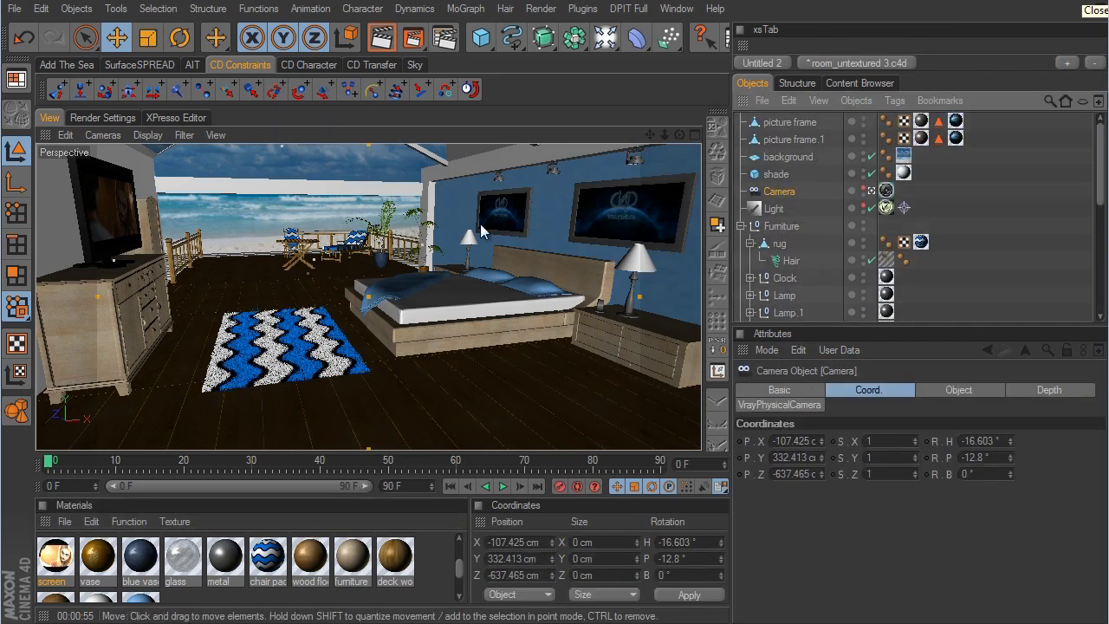
left_click_drag(606, 345, 639, 350, "alt")
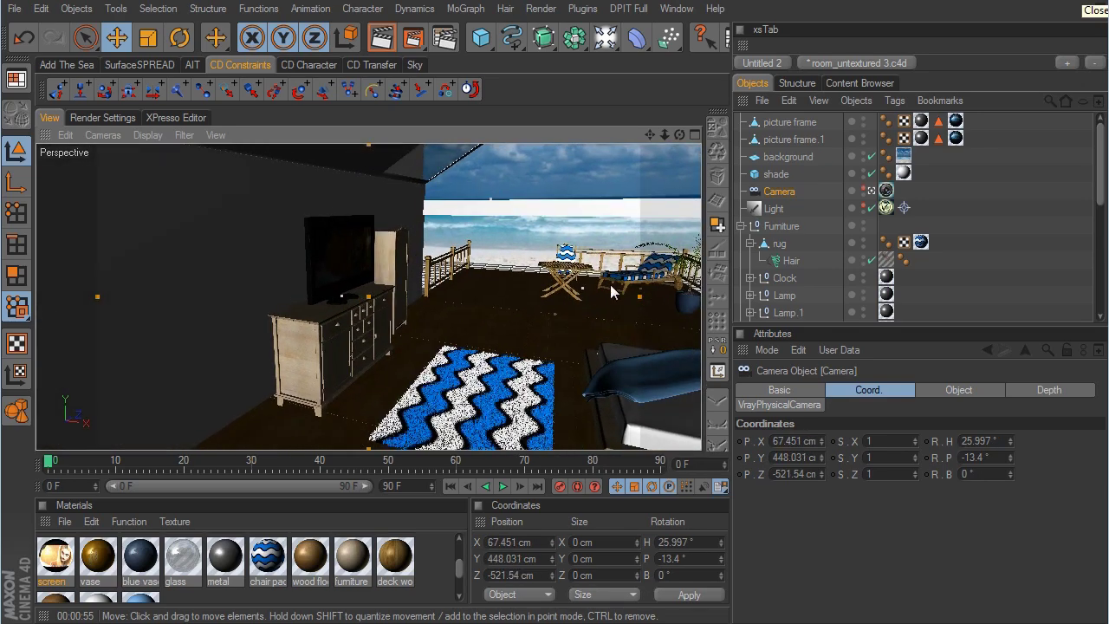
scroll(609, 284, "up", 10)
left_click_drag(603, 292, 645, 359, "alt")
scroll(645, 351, "down", 5)
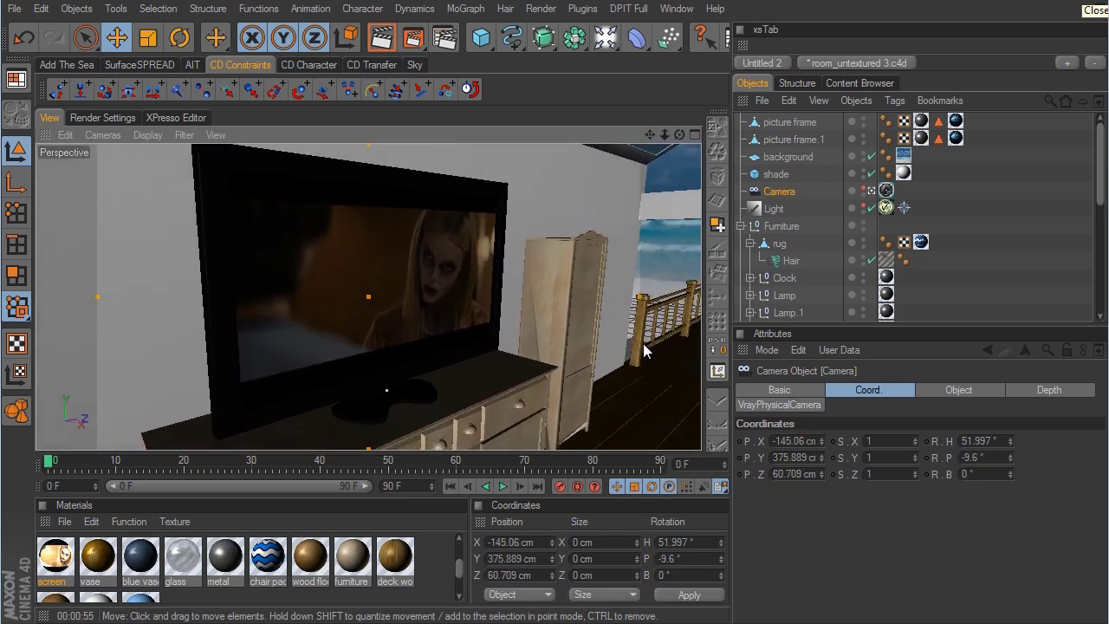
scroll(637, 334, "down", 3)
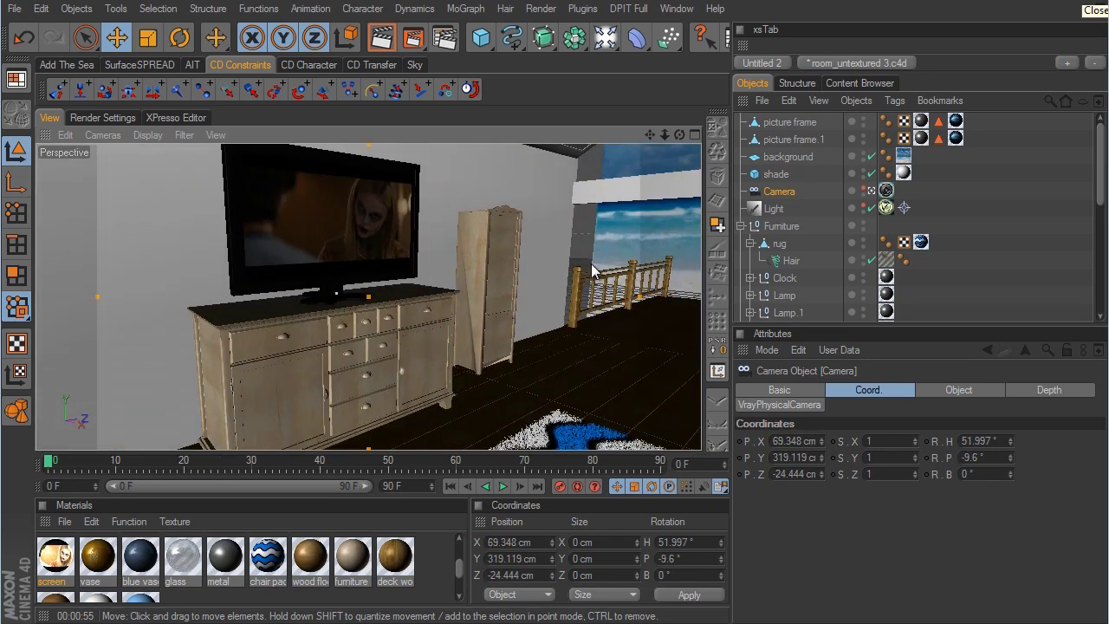
scroll(568, 362, "down", 3)
left_click_drag(635, 349, 616, 344, "alt")
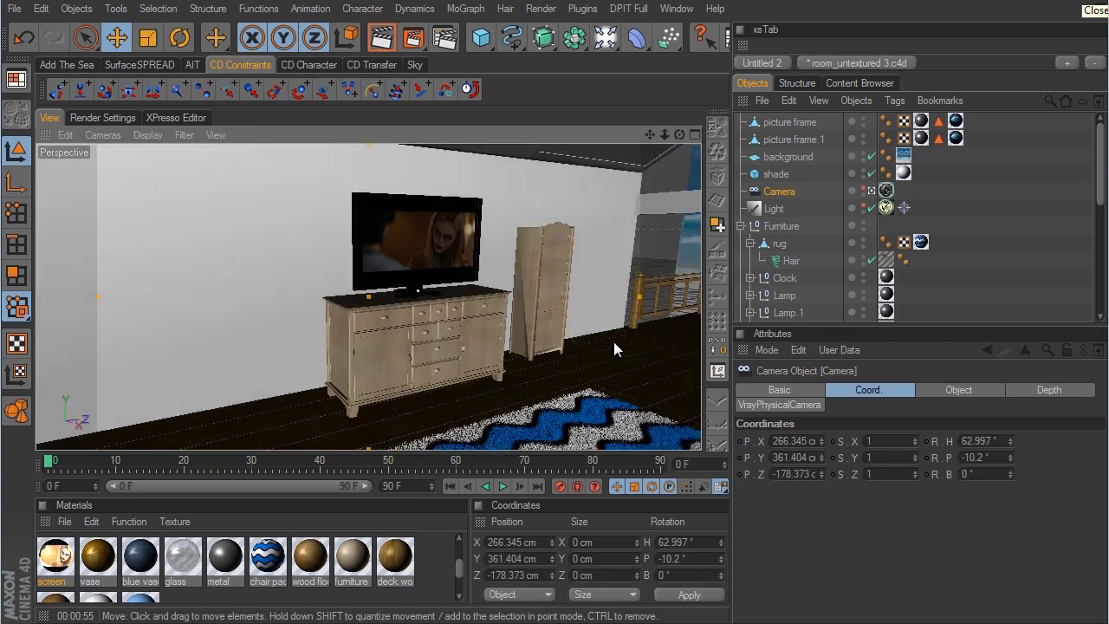
Disable the rug's Hair object, bring the camera closer to the TV and render only the region around it.
left_click(872, 260)
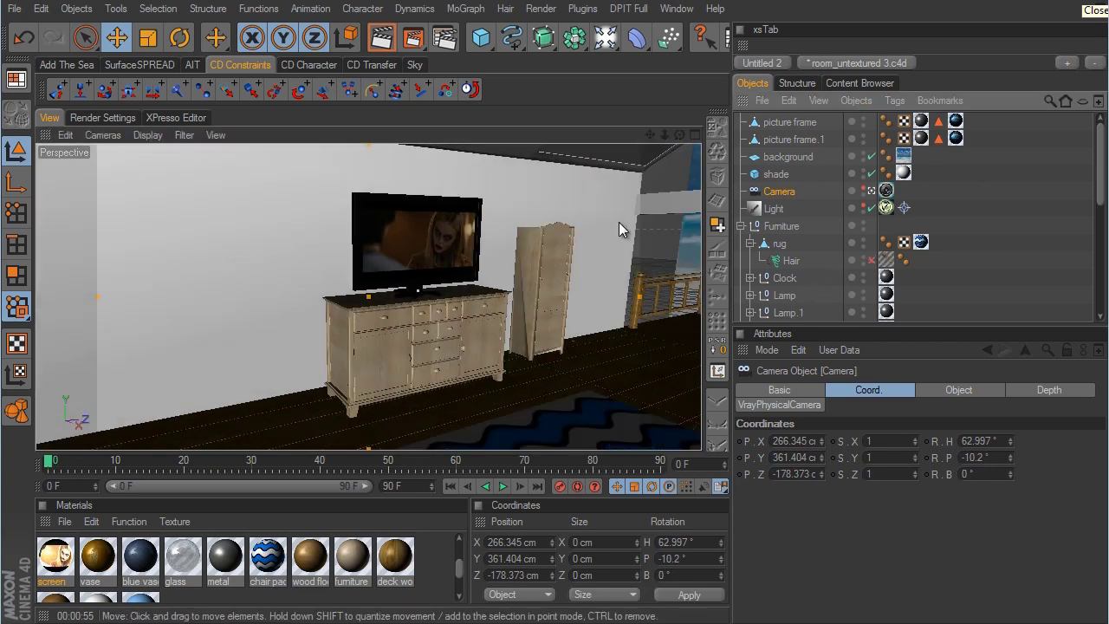
scroll(642, 341, "up", 7)
middle_click_drag(651, 341, 679, 393, "alt")
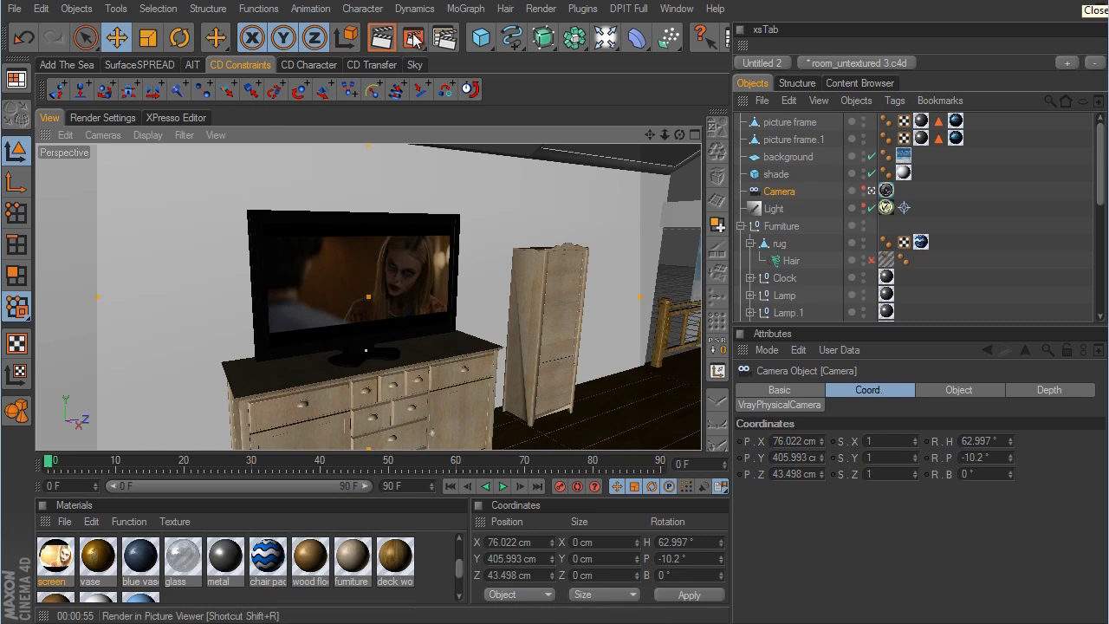
left_click_drag(412, 37, 472, 61)
left_click_drag(198, 177, 521, 386)
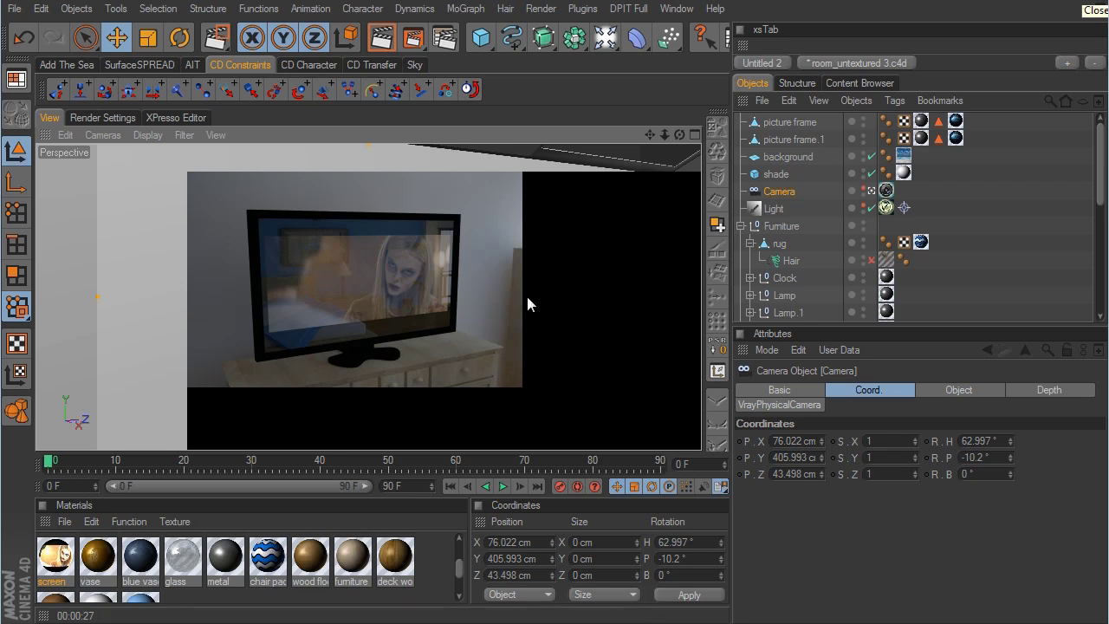
Set the transparency amount in the screen material's Specular Layer 1 to 97 % and close the material editor.
left_click(59, 554)
double_click(60, 555)
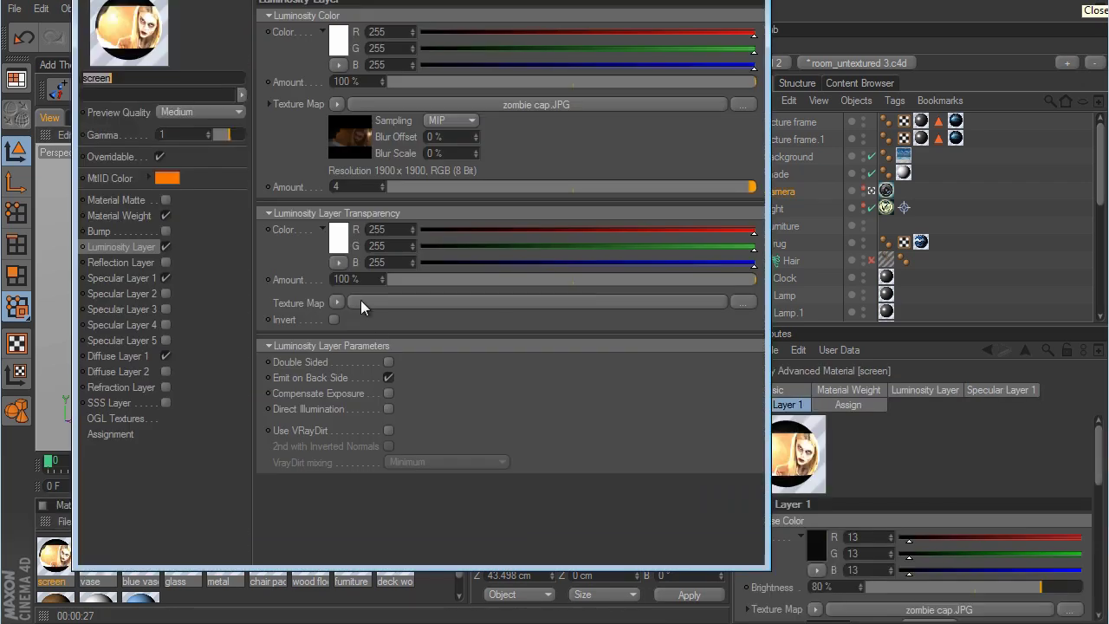
left_click(121, 278)
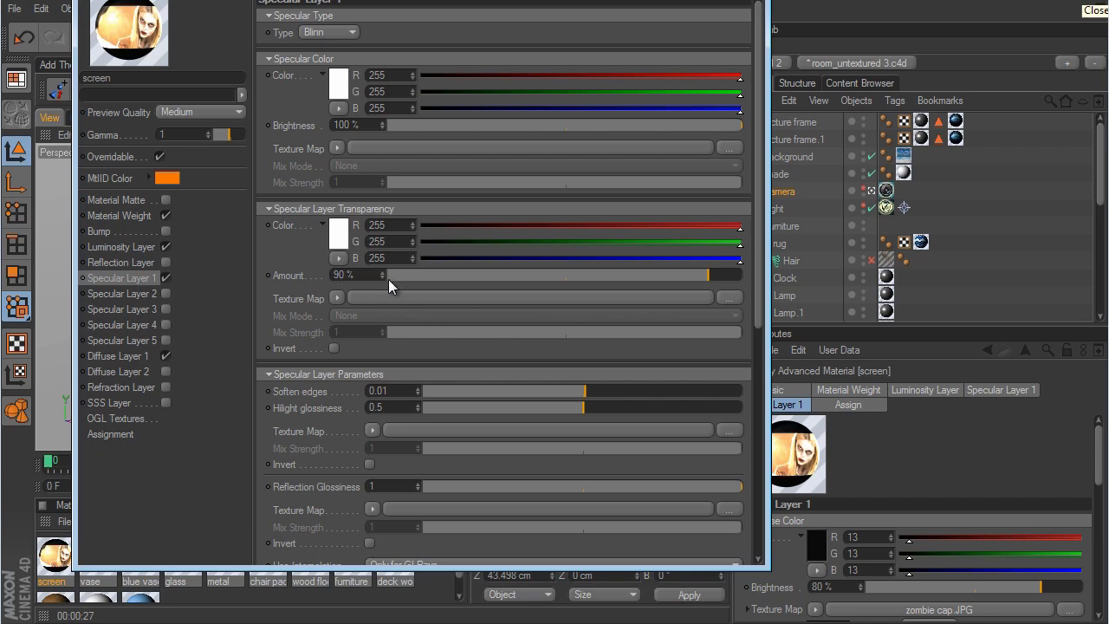
left_click_drag(383, 272, 383, 272)
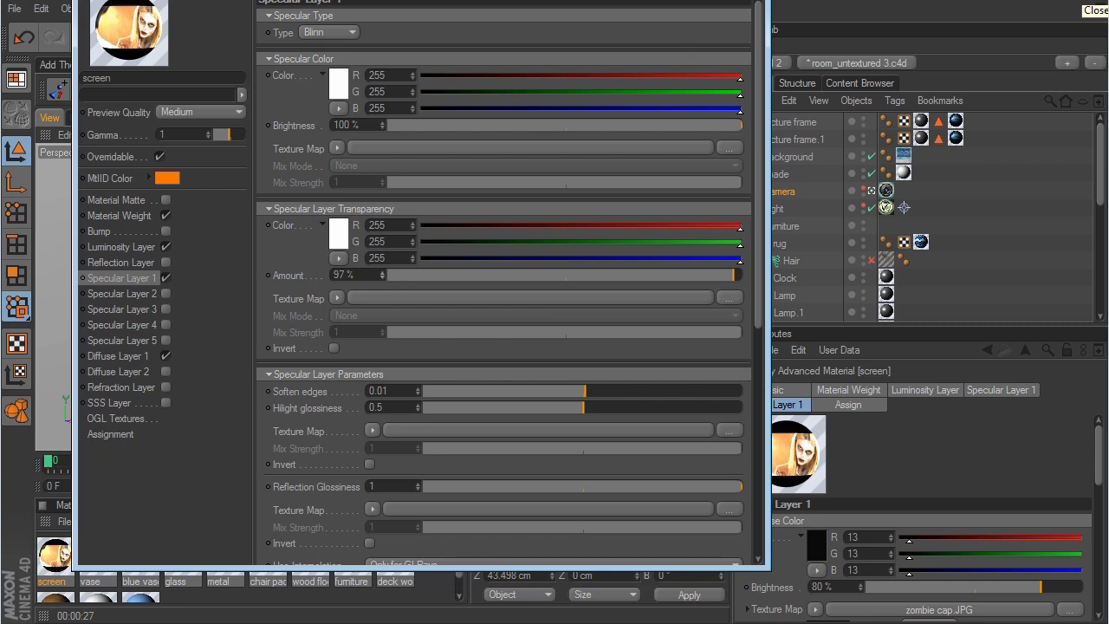
left_click(752, 2)
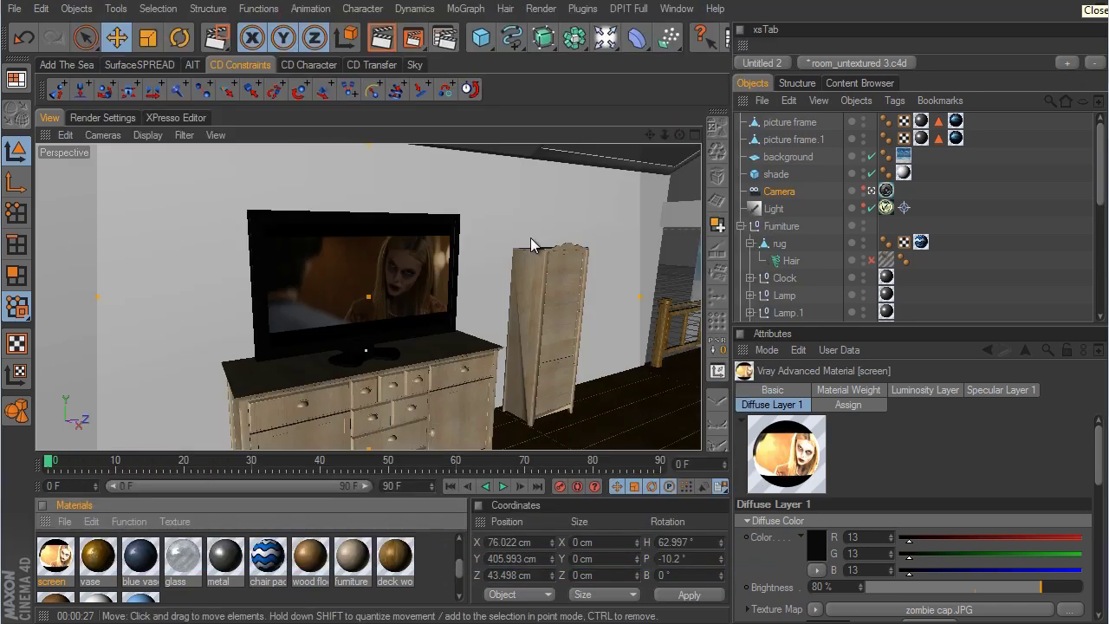
Set the texture map amount in the screen material's Luminosity Layer to 6 and render the region around the TV again.
double_click(55, 558)
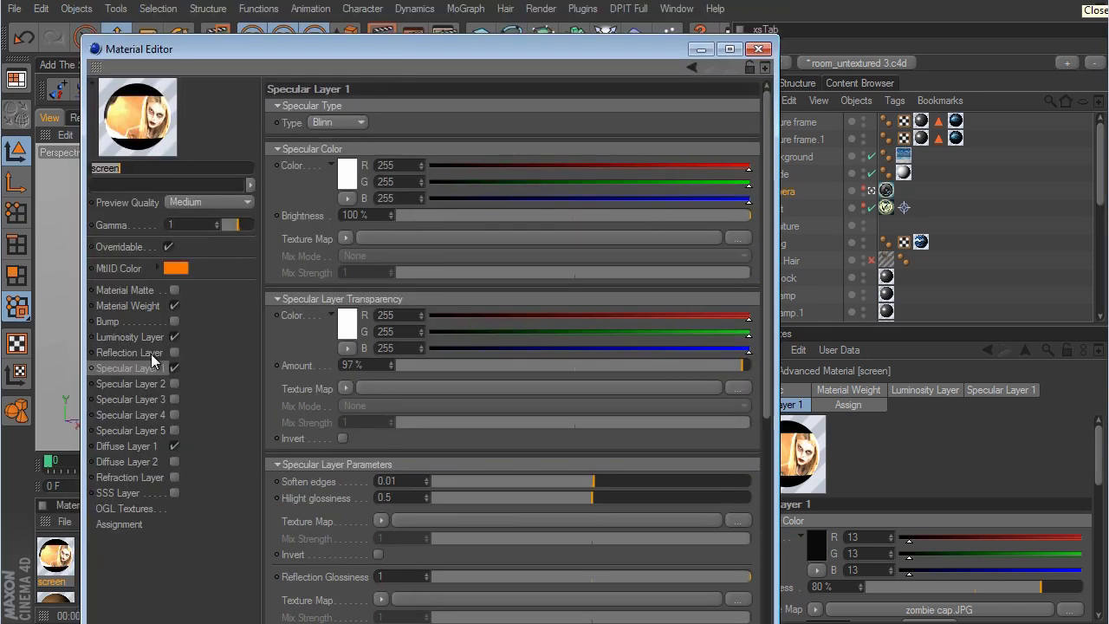
left_click(130, 337)
left_click(175, 337)
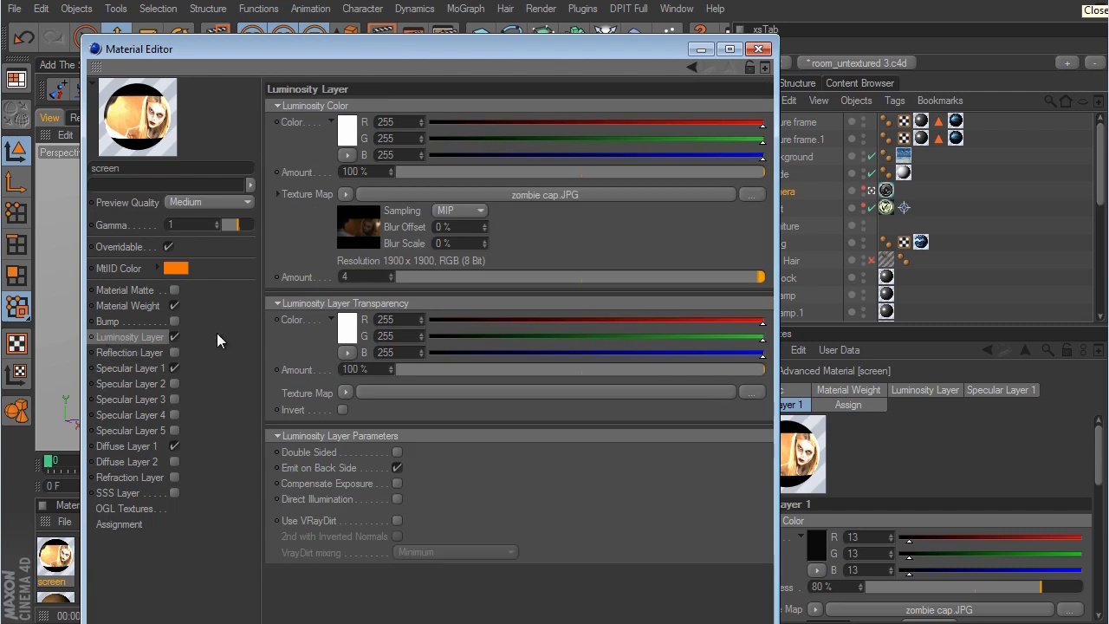
double_click(362, 277)
type("6")
key("Return")
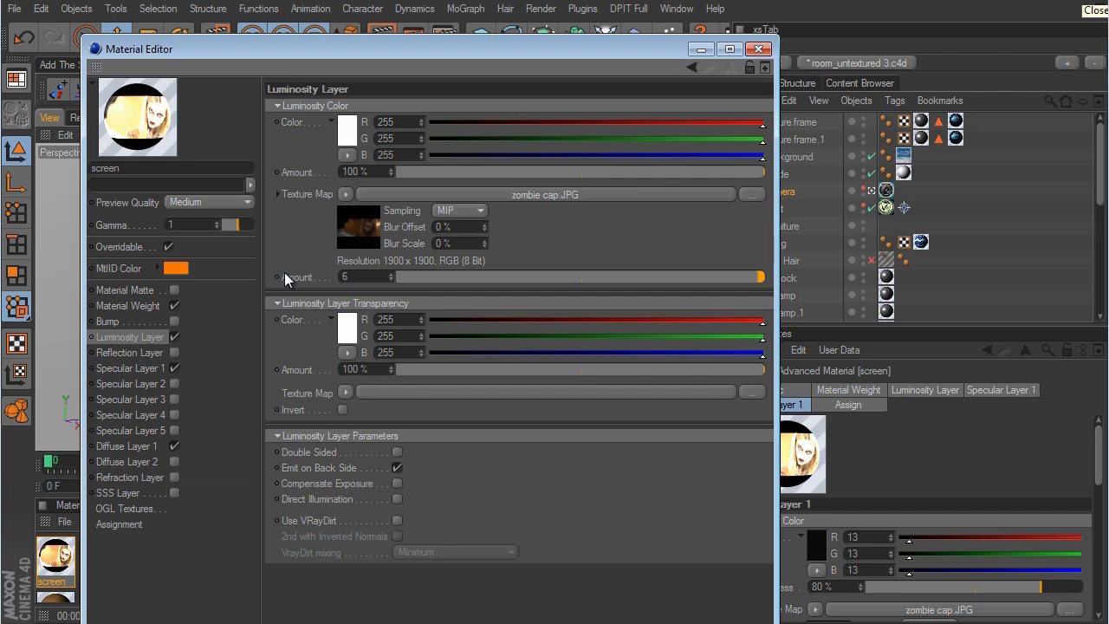
left_click(758, 48)
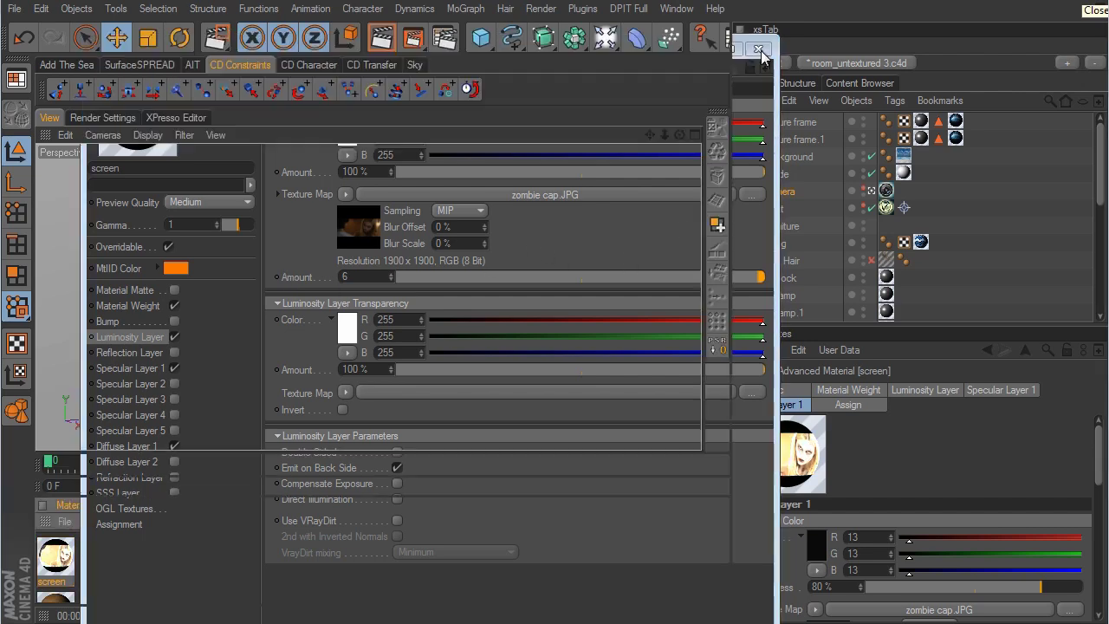
left_click_drag(413, 39, 451, 50)
left_click_drag(188, 177, 542, 404)
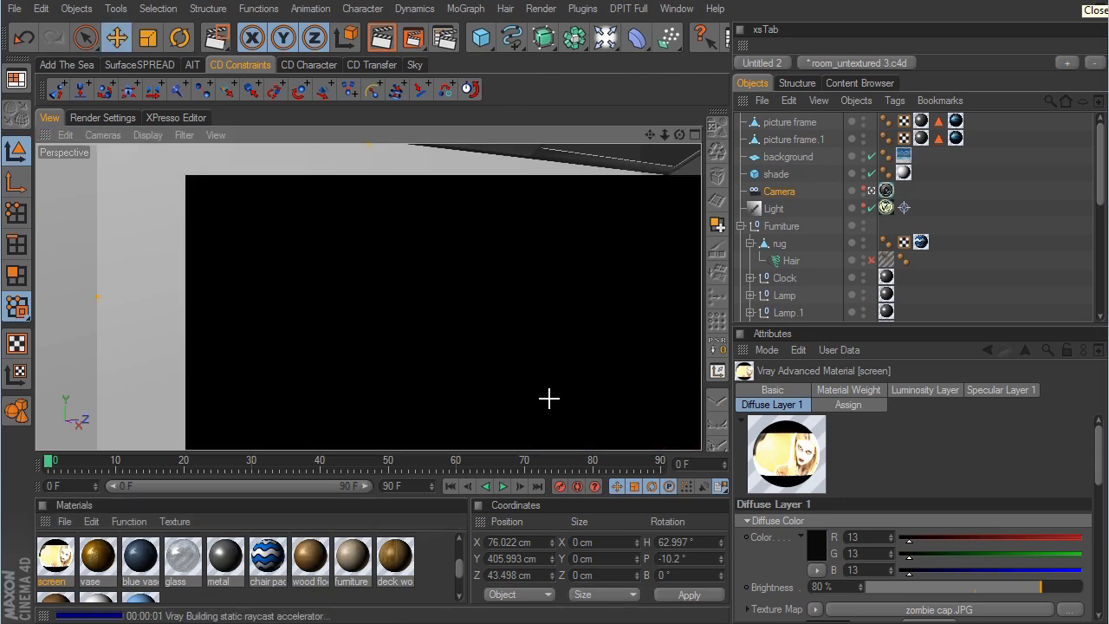